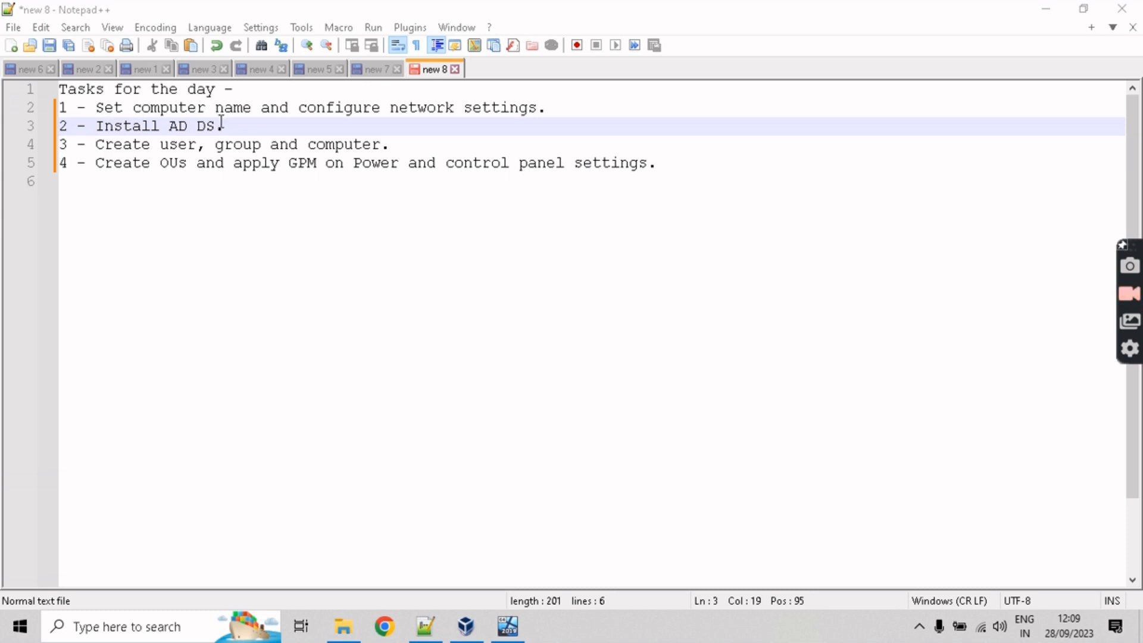
Step: Add '5 - Create backup (if time allows)' as the fifth task in Notepad++, then minimize it
left_click(698, 156)
key("Return")
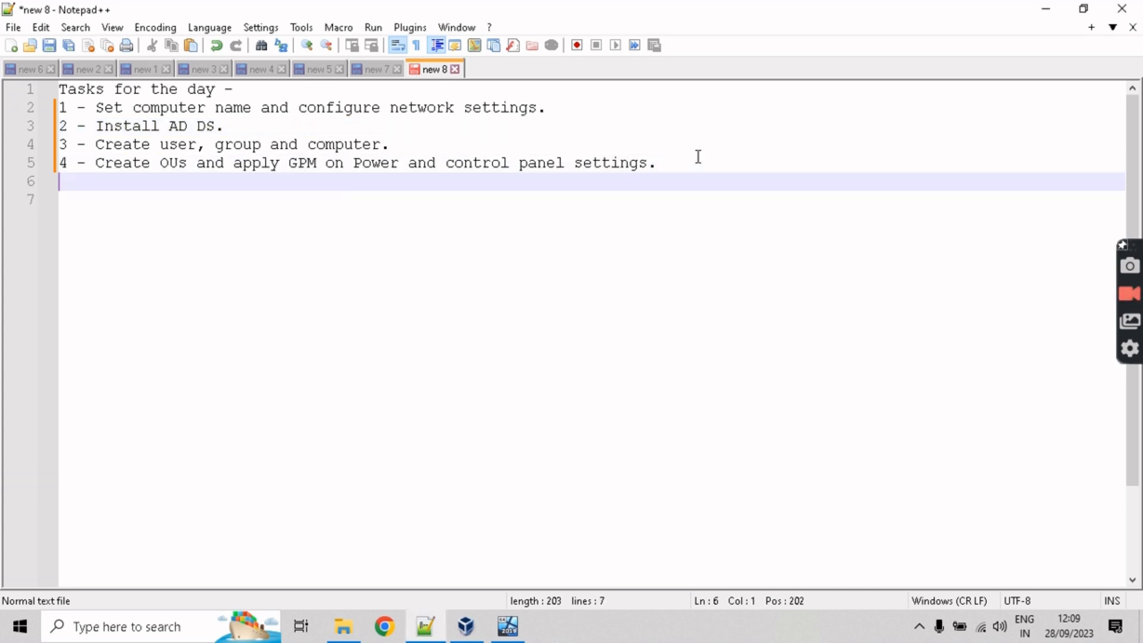
type("5 - Cre")
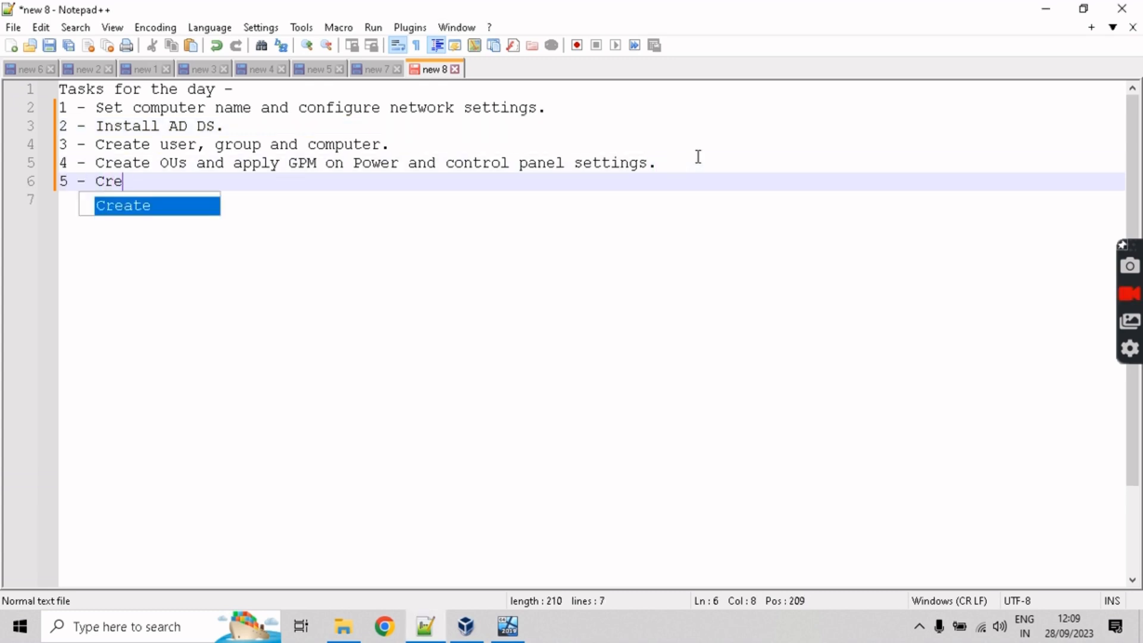
type("ate back")
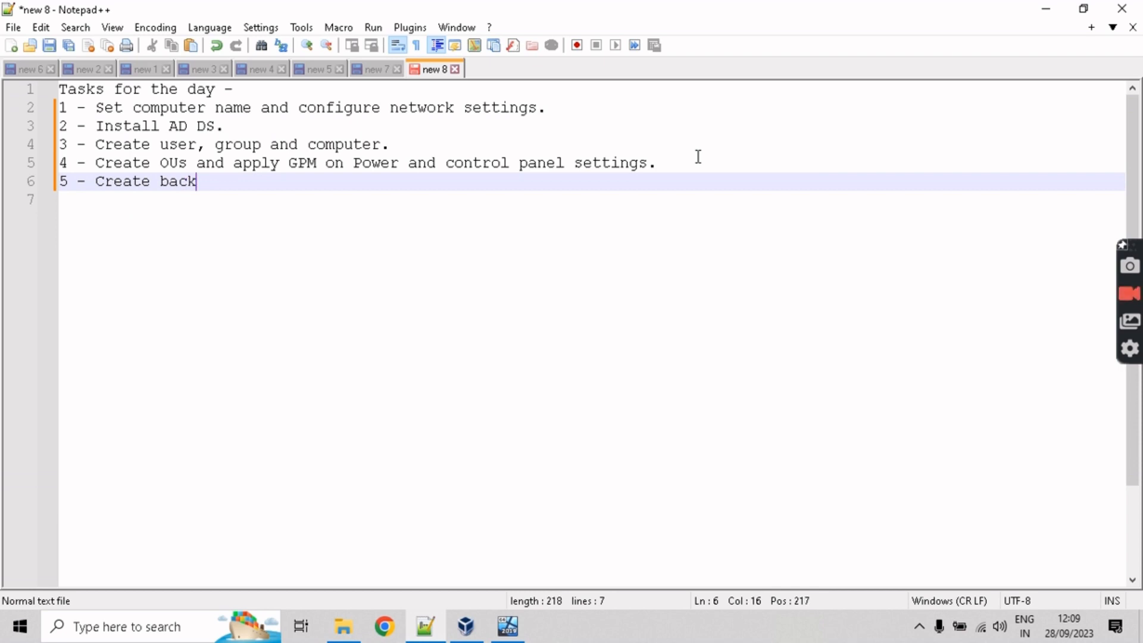
type("up")
key("Return")
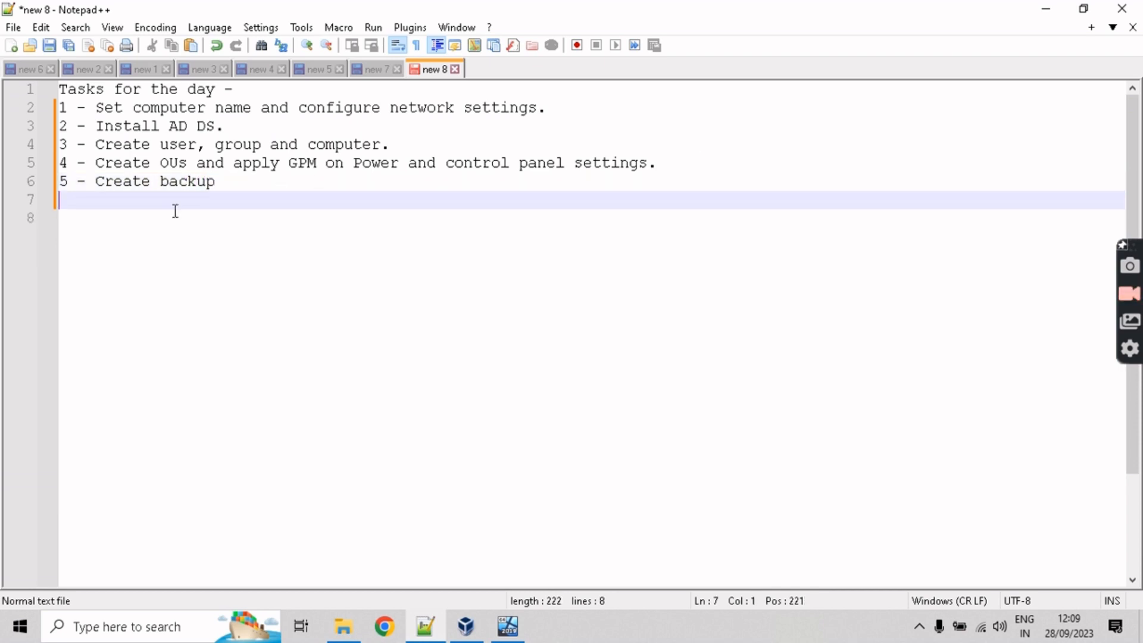
left_click(234, 183)
type("(")
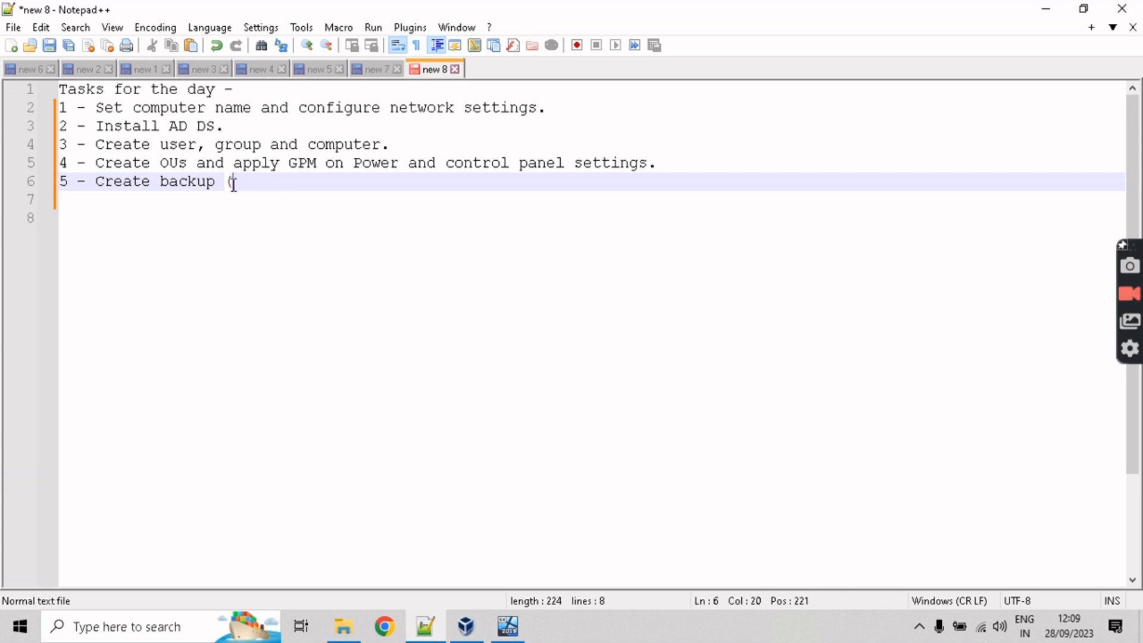
type("if time allows")
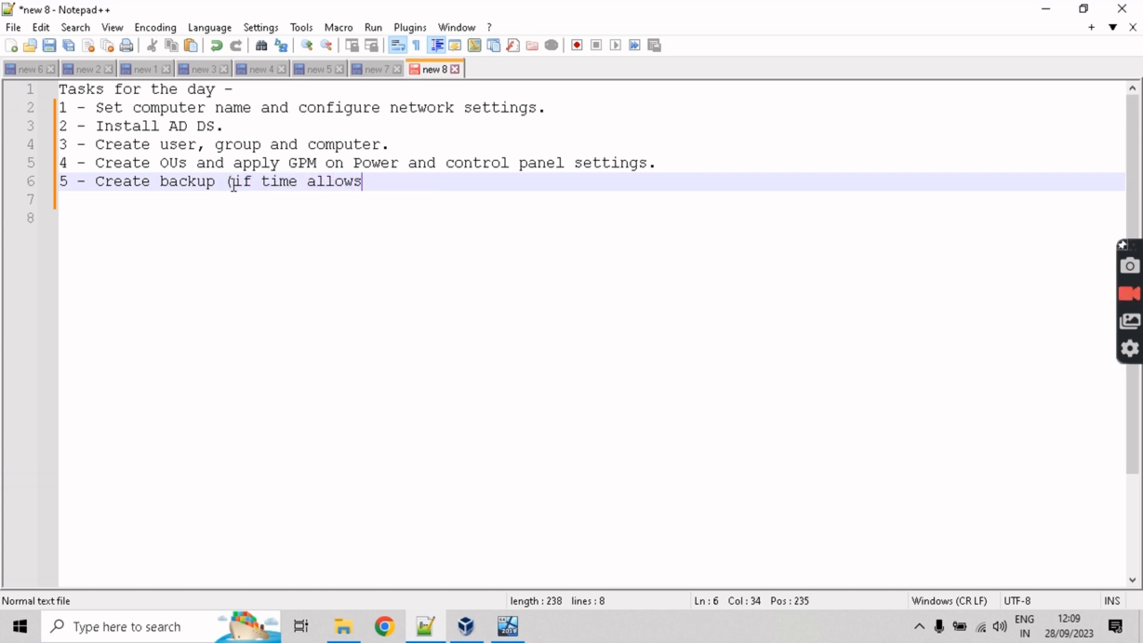
type(")")
key("Return")
key("Down")
key("Down")
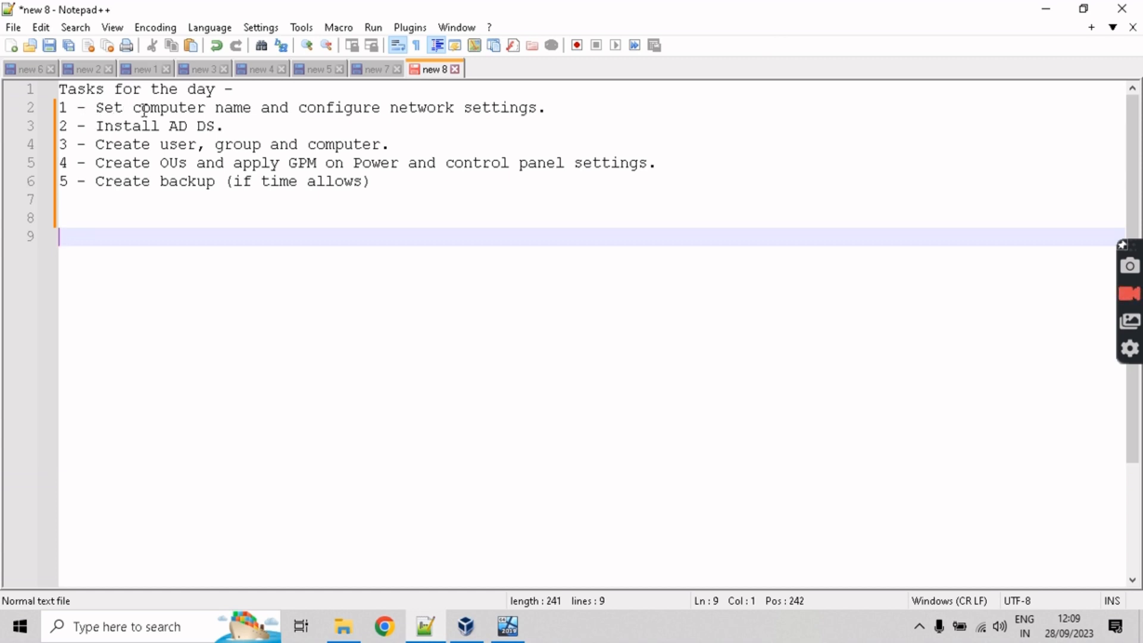
left_click(1046, 8)
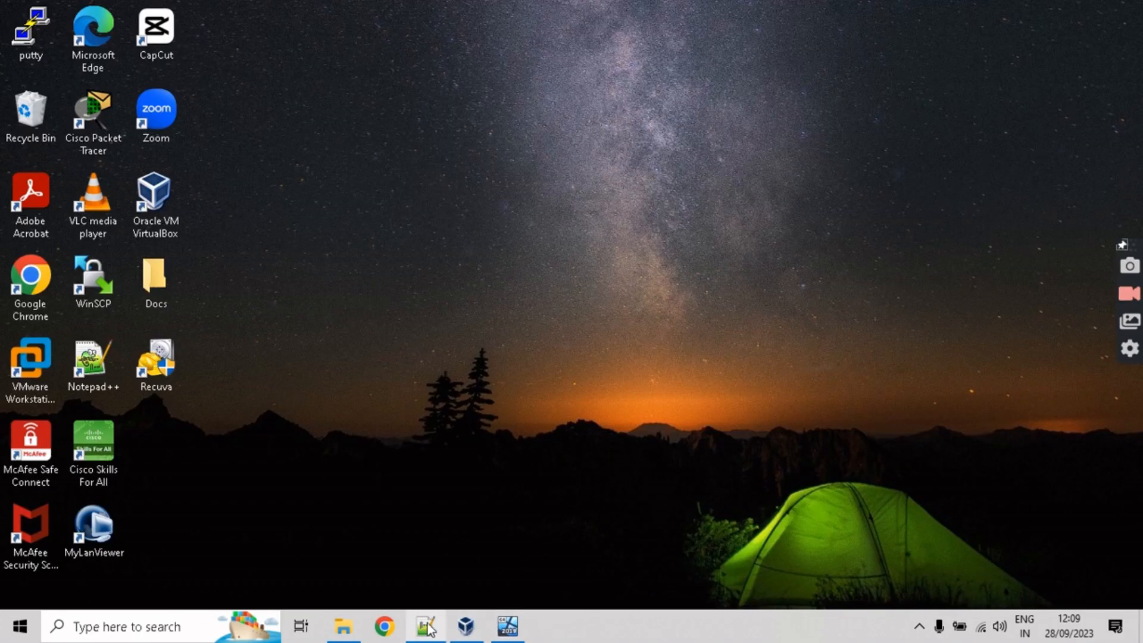
Step: Restore the WIN-Server VM and open About your PC by searching 'about'
left_click(498, 628)
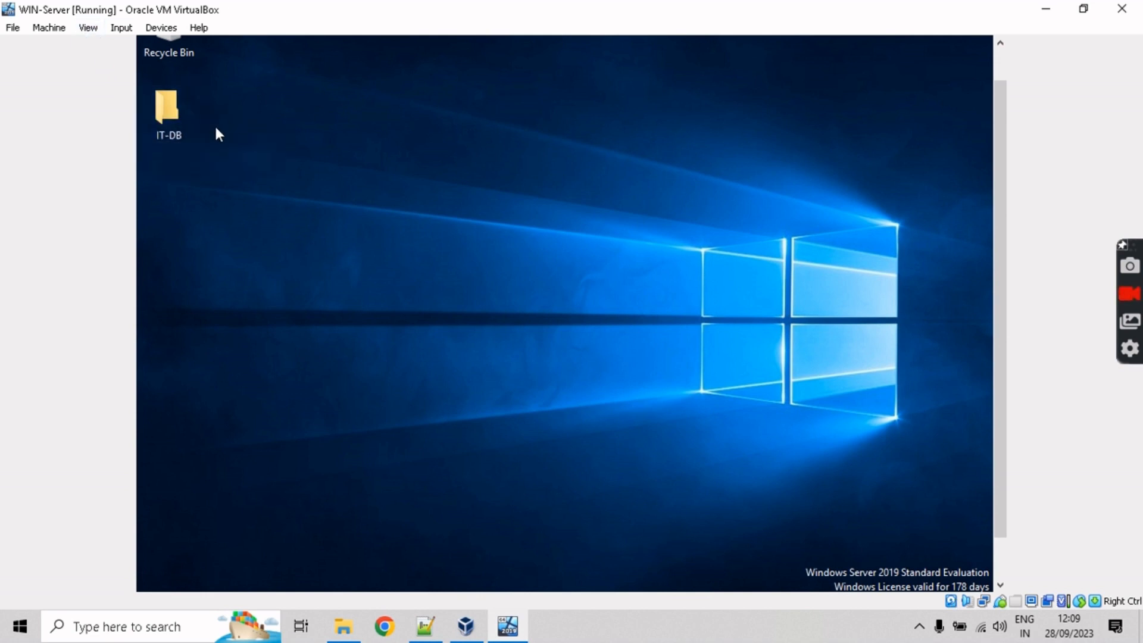
left_click_drag(1000, 284, 999, 370)
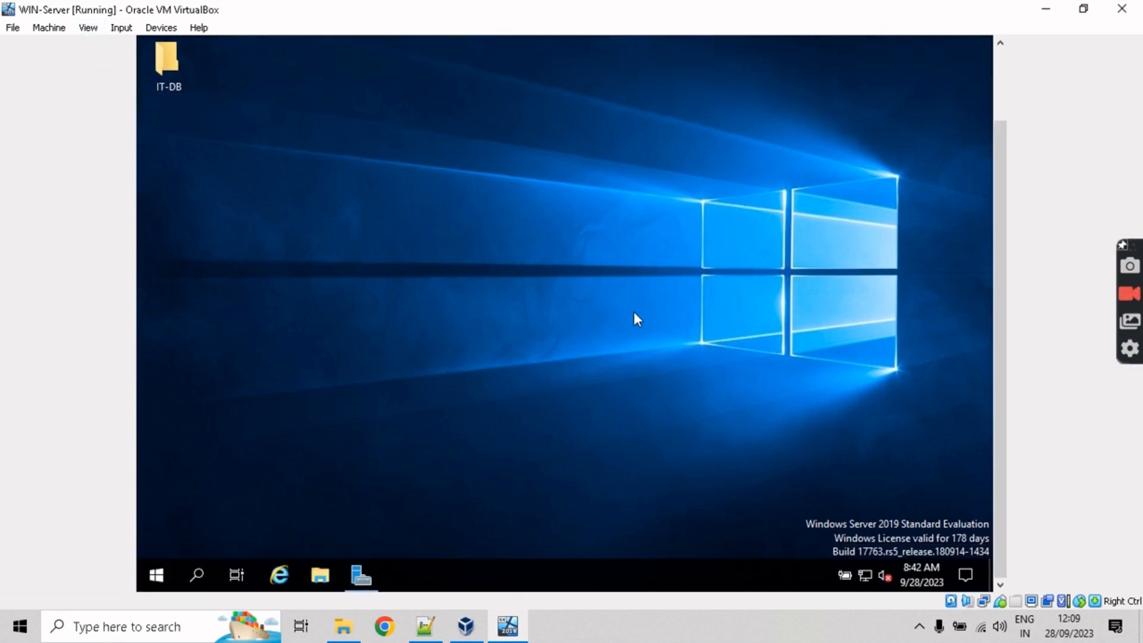
left_click(370, 568)
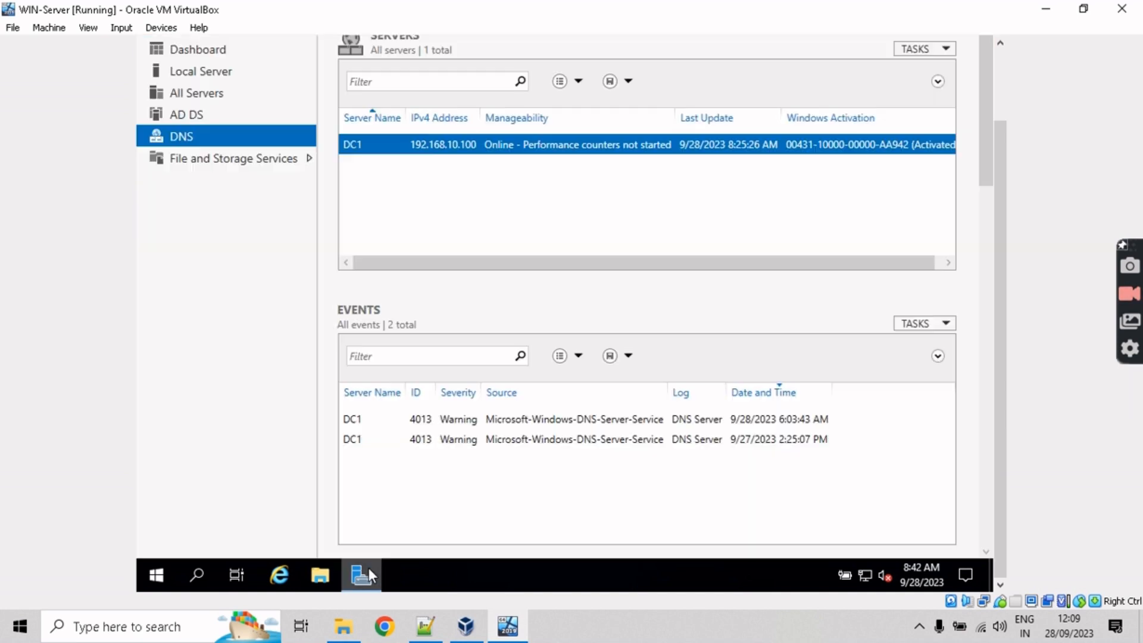
left_click(370, 565)
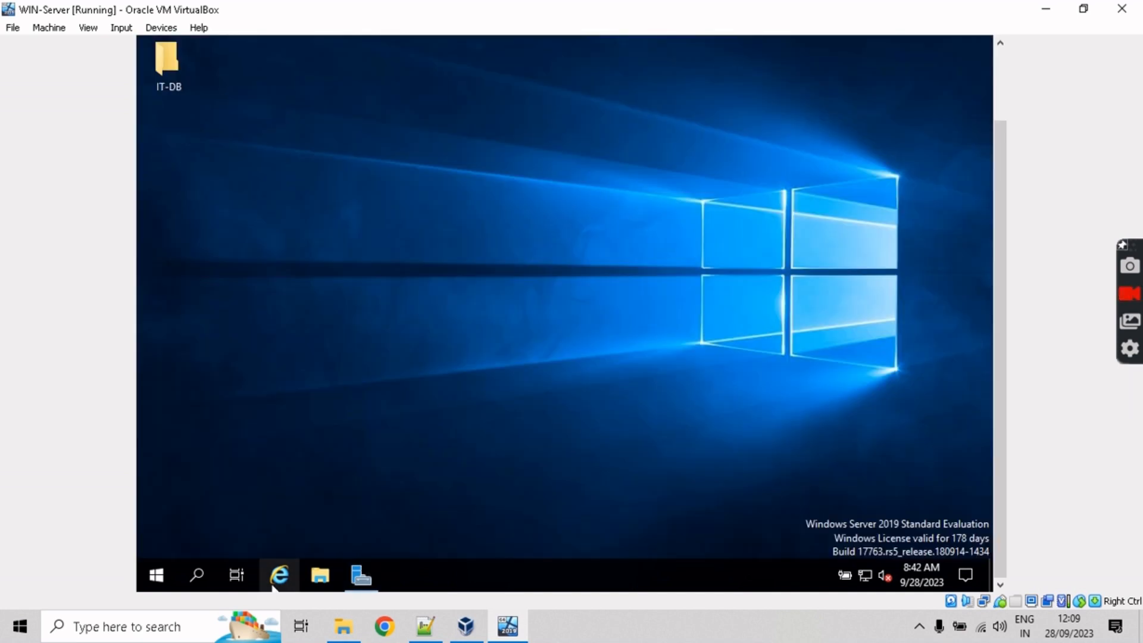
left_click(196, 576)
type("about")
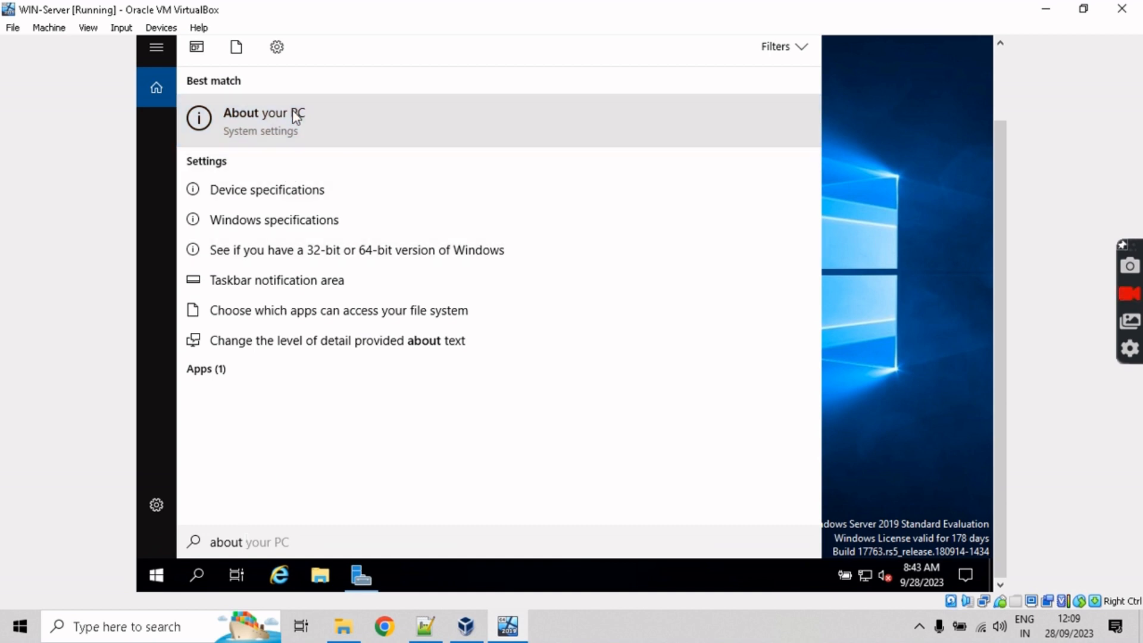
left_click(296, 119)
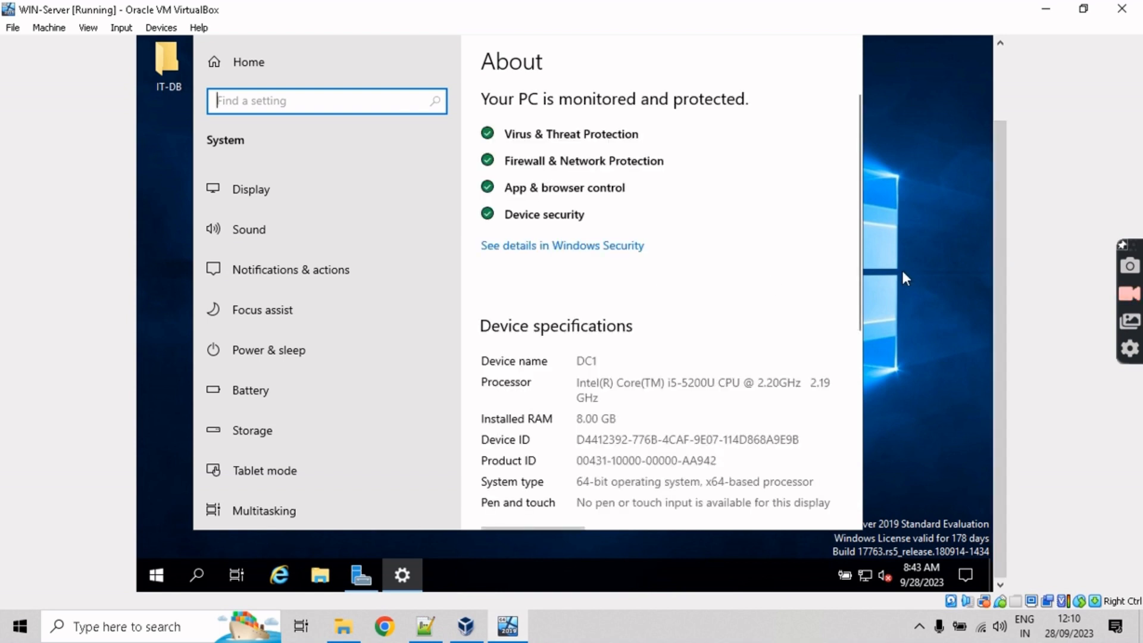
Step: Review the About page specs: DC1, 8.00 GB RAM, Windows Server 2019 Standard Evaluation 1809
scroll(852, 338, "down", 3)
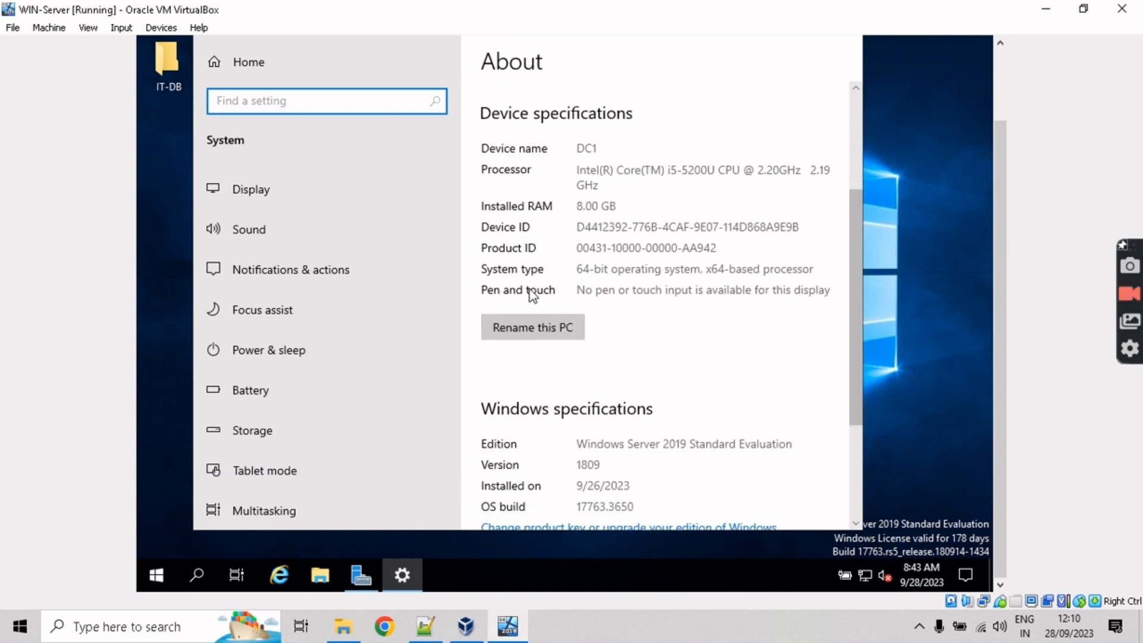
left_click(535, 332)
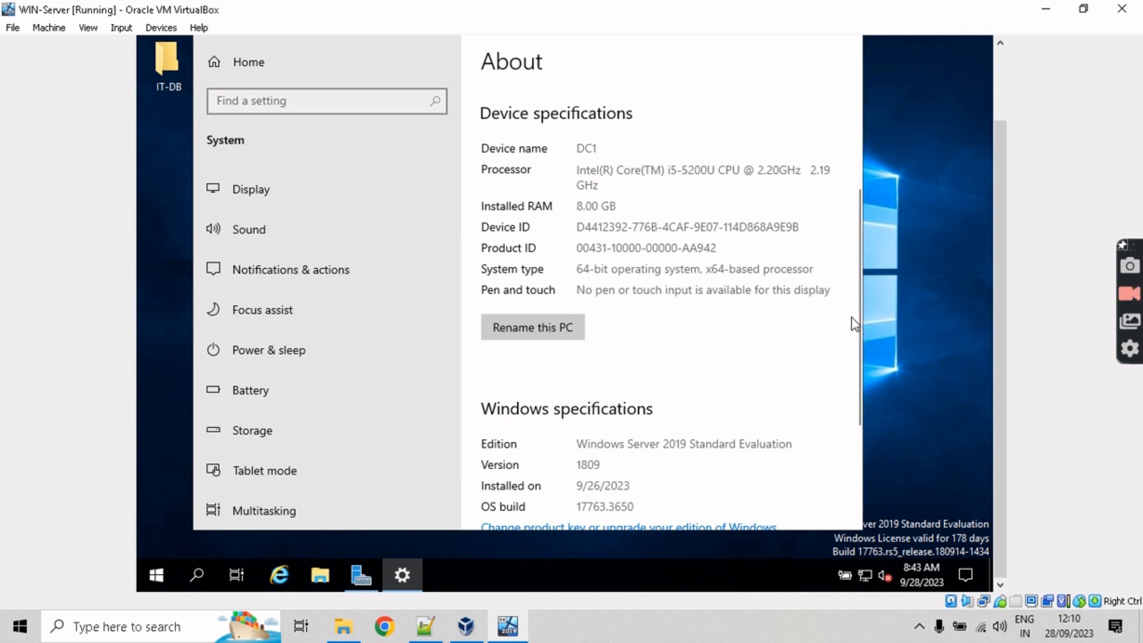
scroll(856, 315, "up", 1)
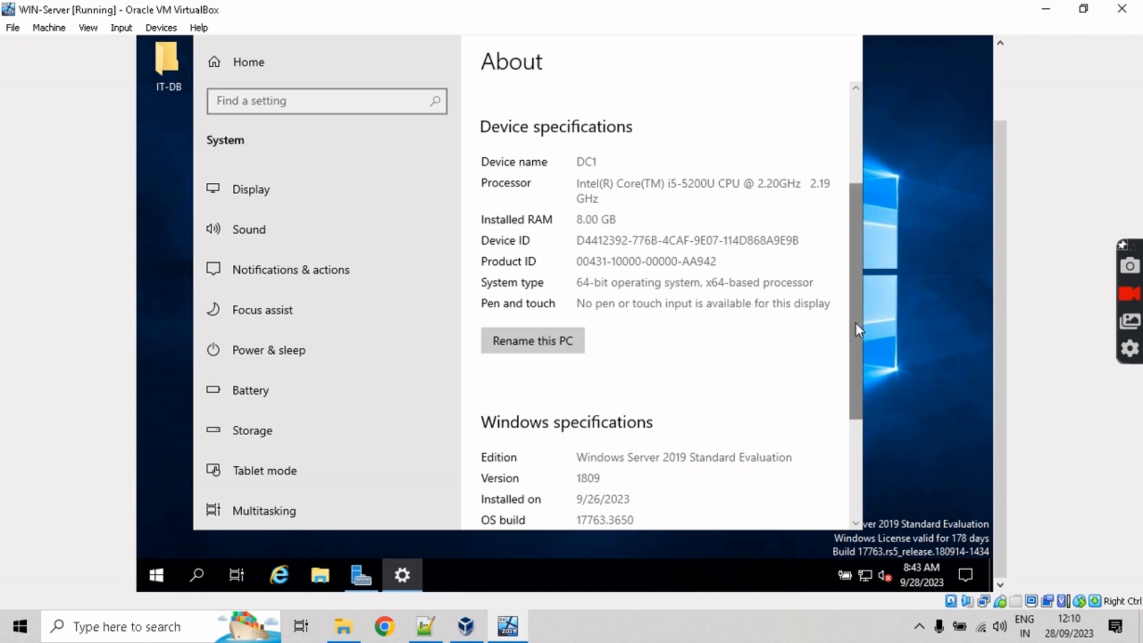
mouse_move(856, 323)
left_mouse_down()
mouse_move(854, 299)
mouse_move(852, 314)
left_mouse_up()
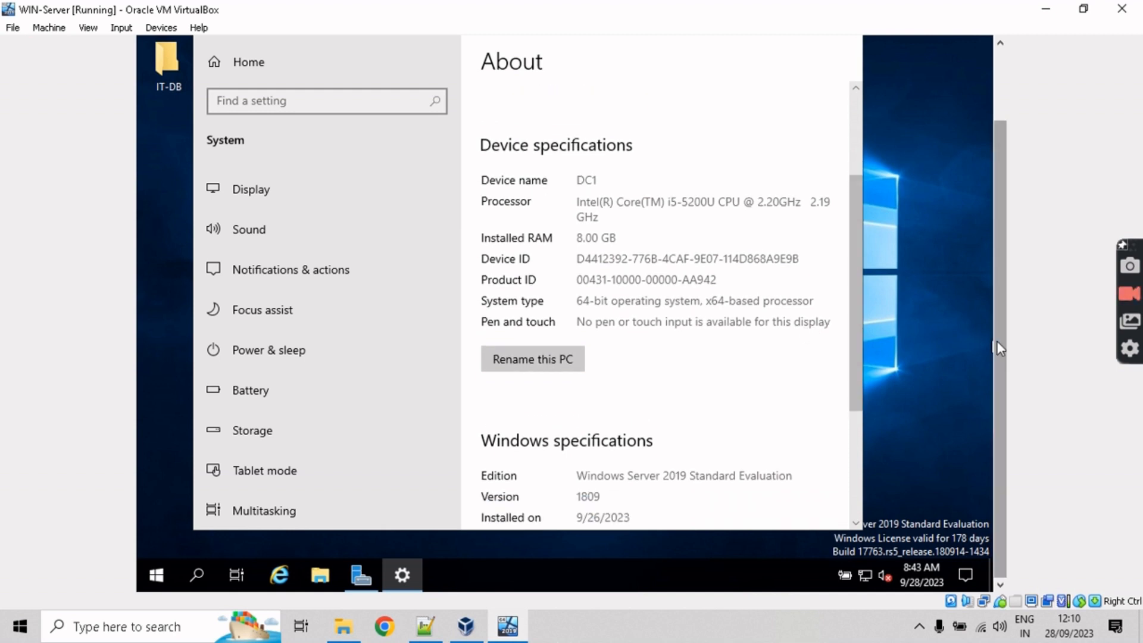
mouse_move(998, 342)
left_mouse_down()
mouse_move(1005, 270)
mouse_move(1007, 349)
left_mouse_up()
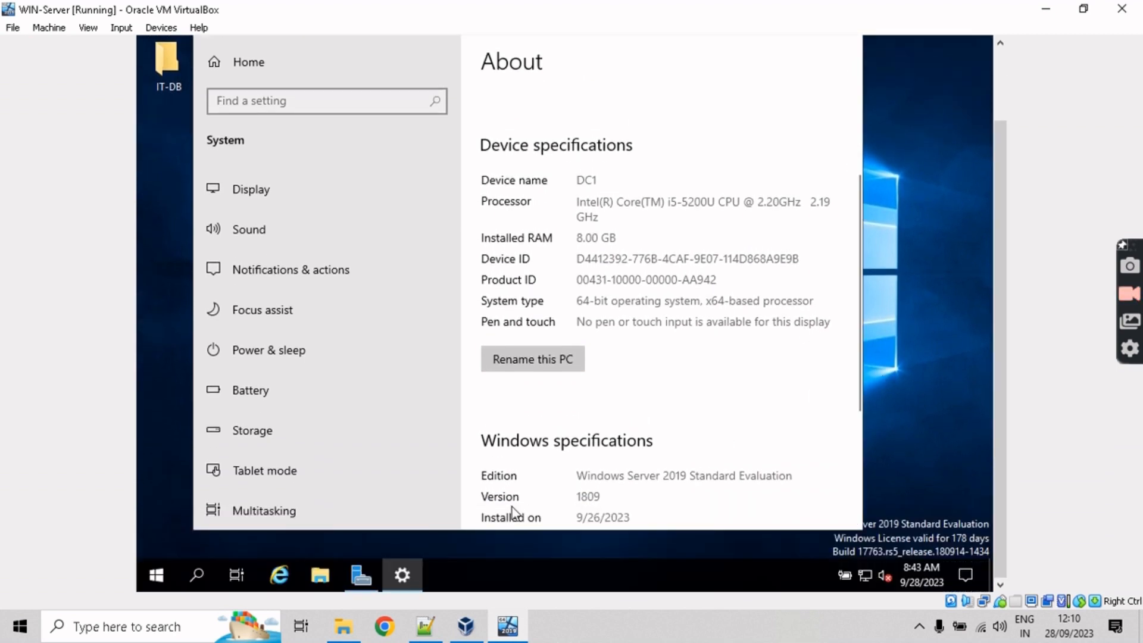
scroll(807, 341, "down", 4)
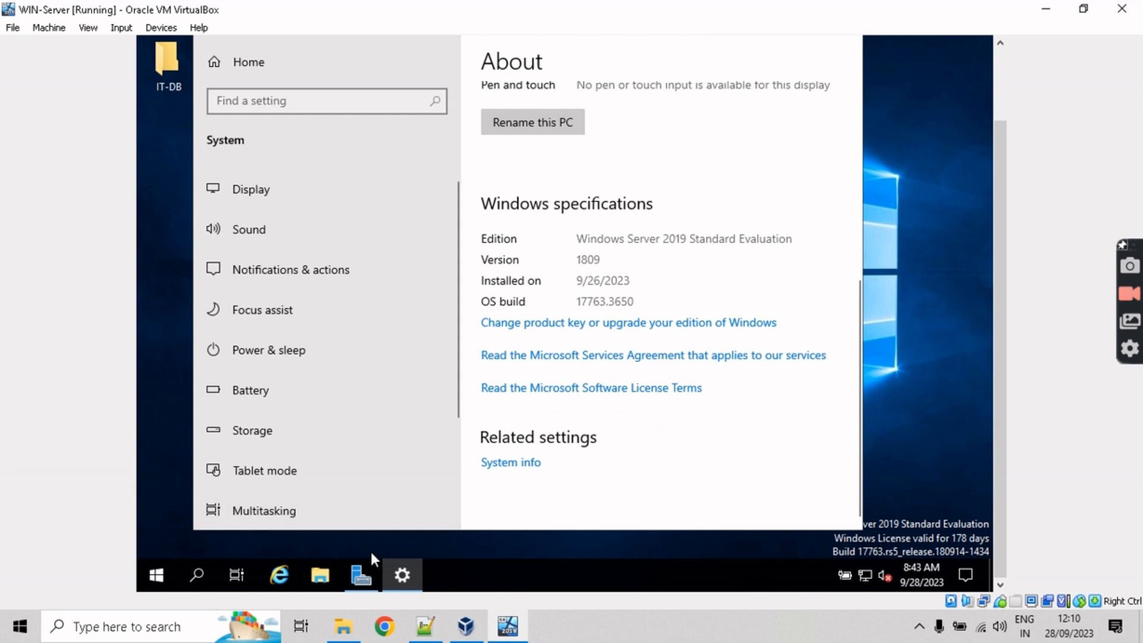
left_click(368, 571)
left_click(369, 572)
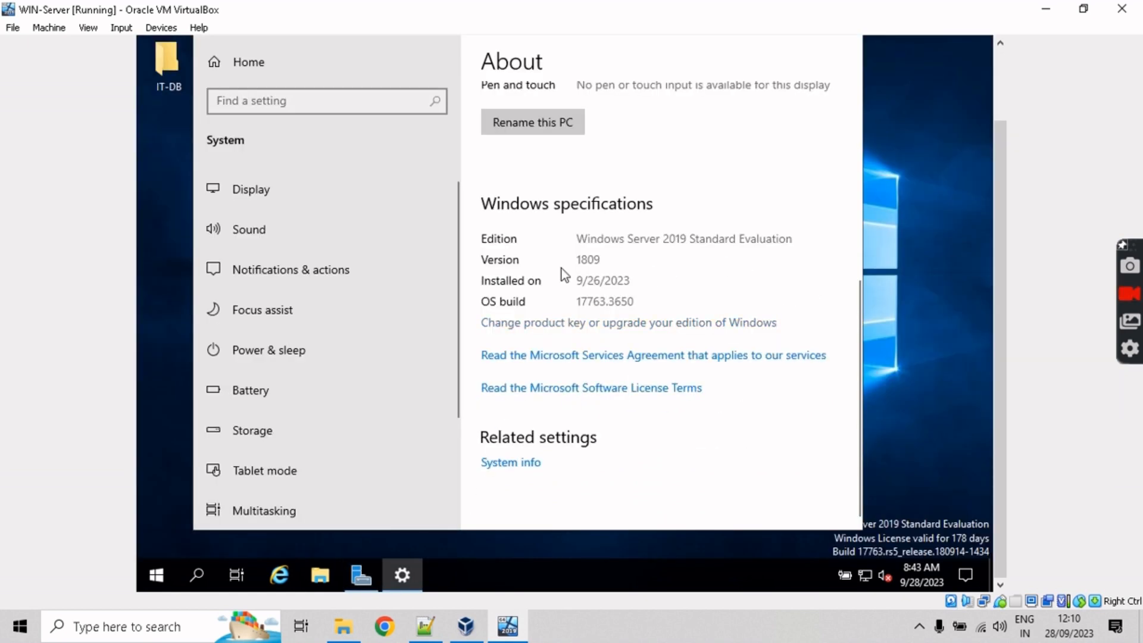
left_click(514, 133)
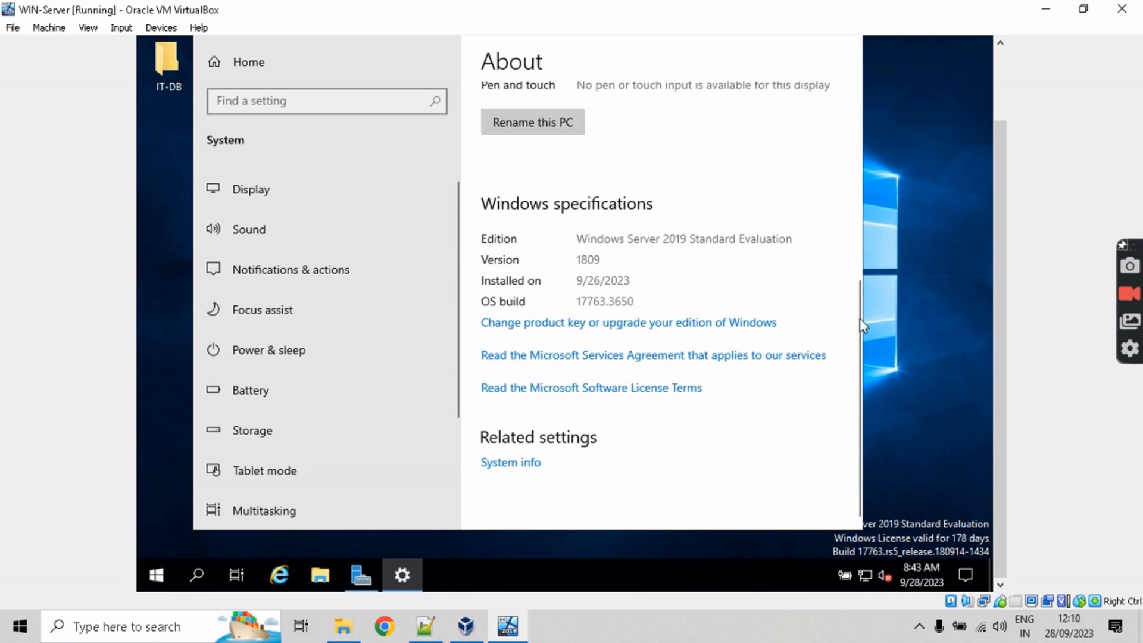
left_click_drag(860, 323, 848, 224)
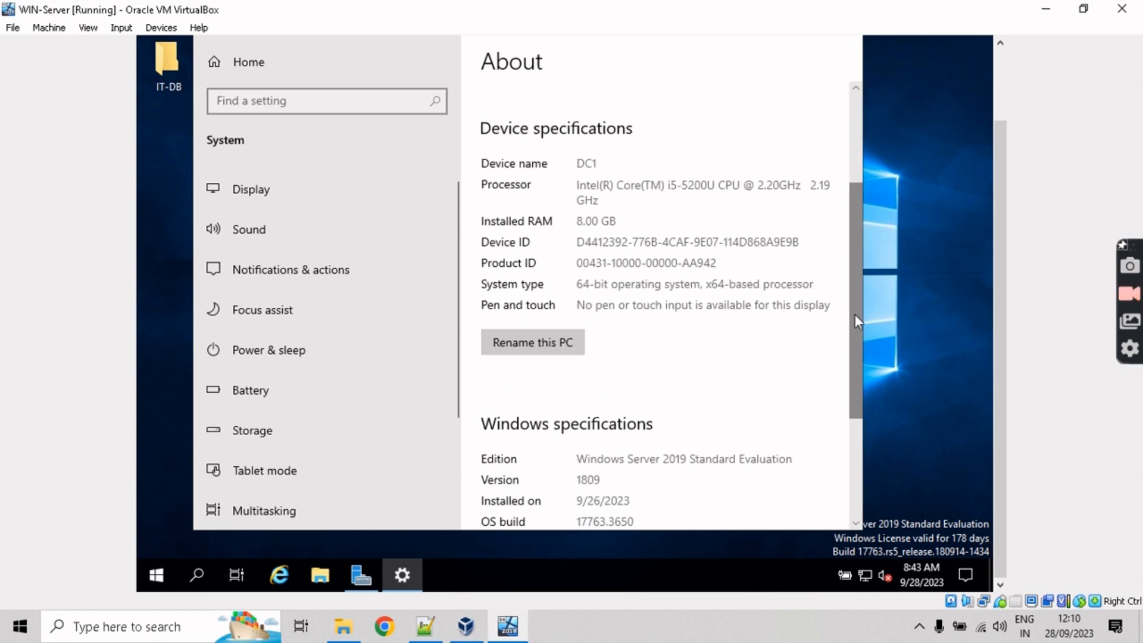
left_click_drag(856, 321, 786, 435)
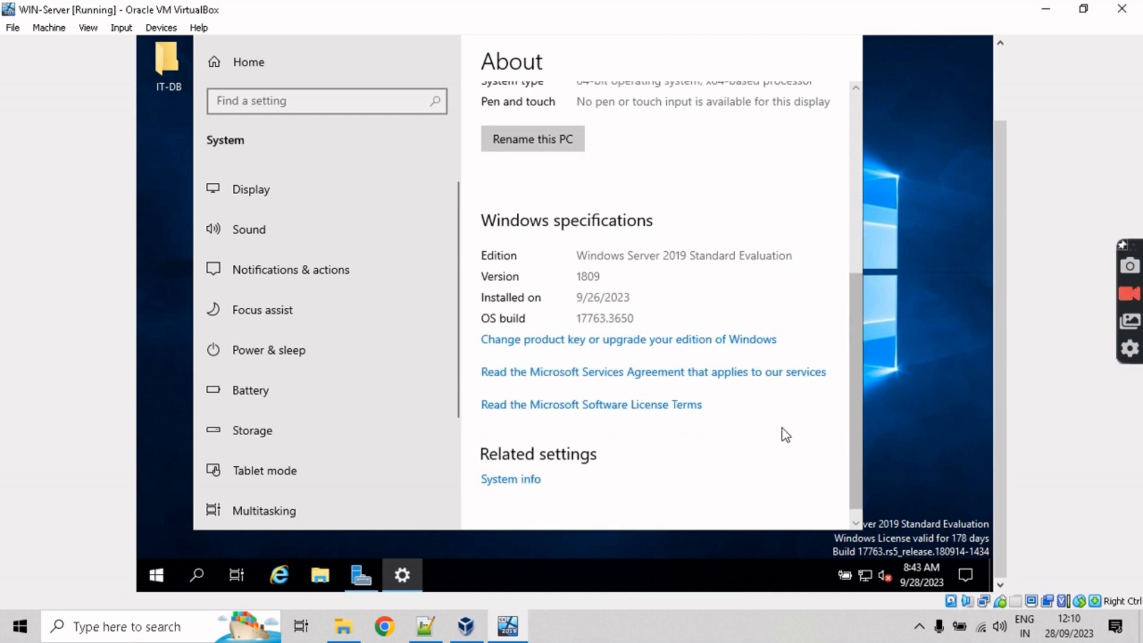
Step: Open System Properties from the classic System window and inspect the DC1 name without renaming
left_click(500, 485)
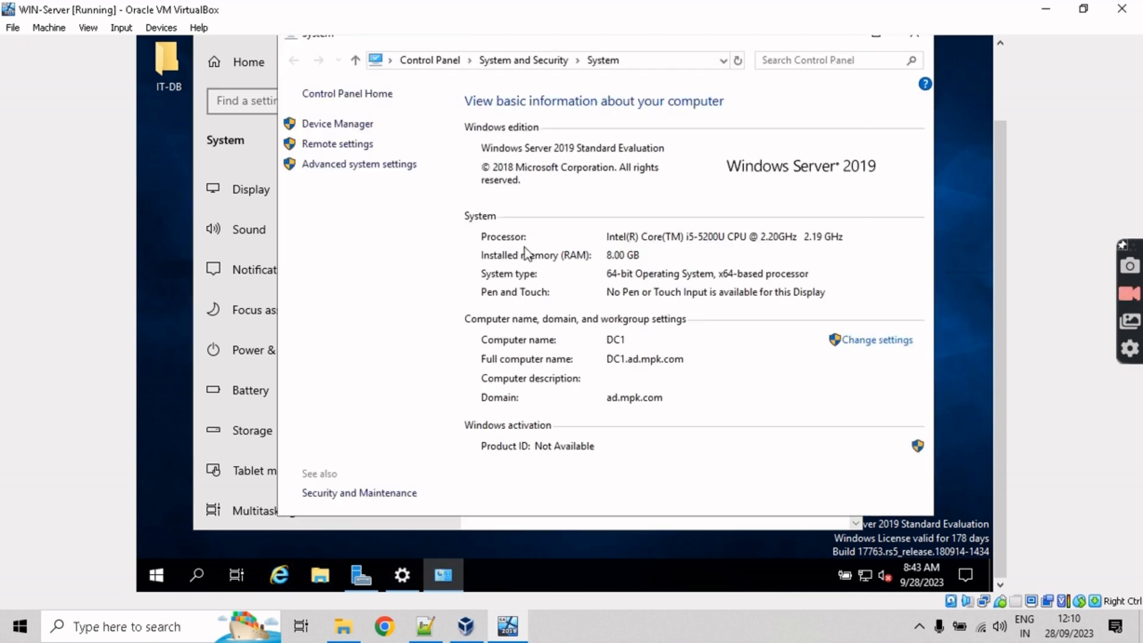
left_click(902, 340)
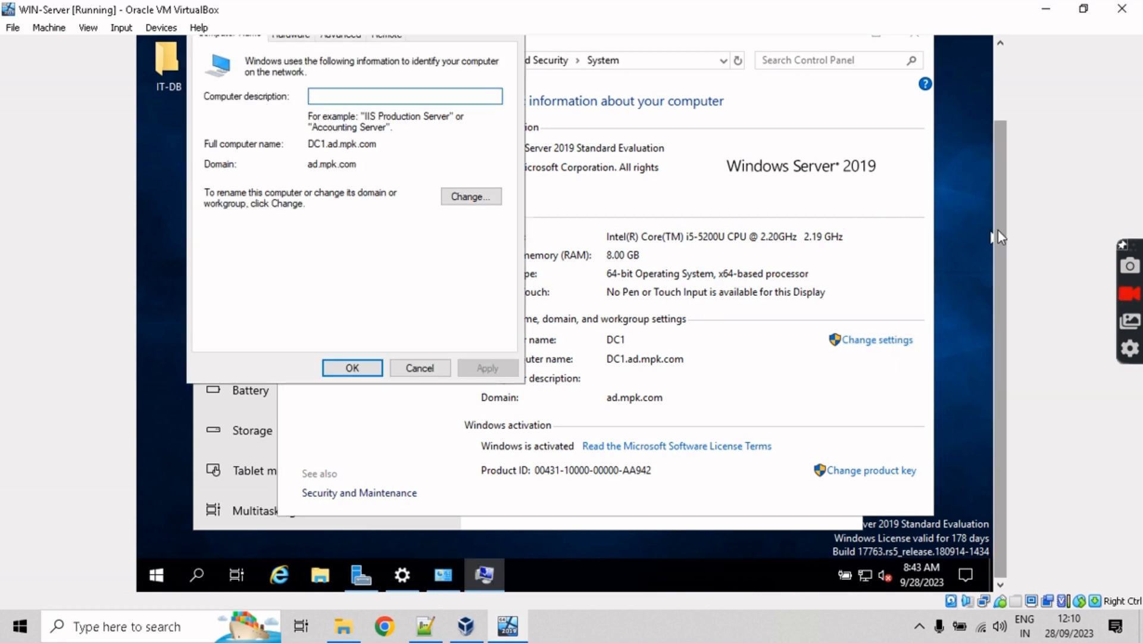
left_click_drag(998, 230, 989, 170)
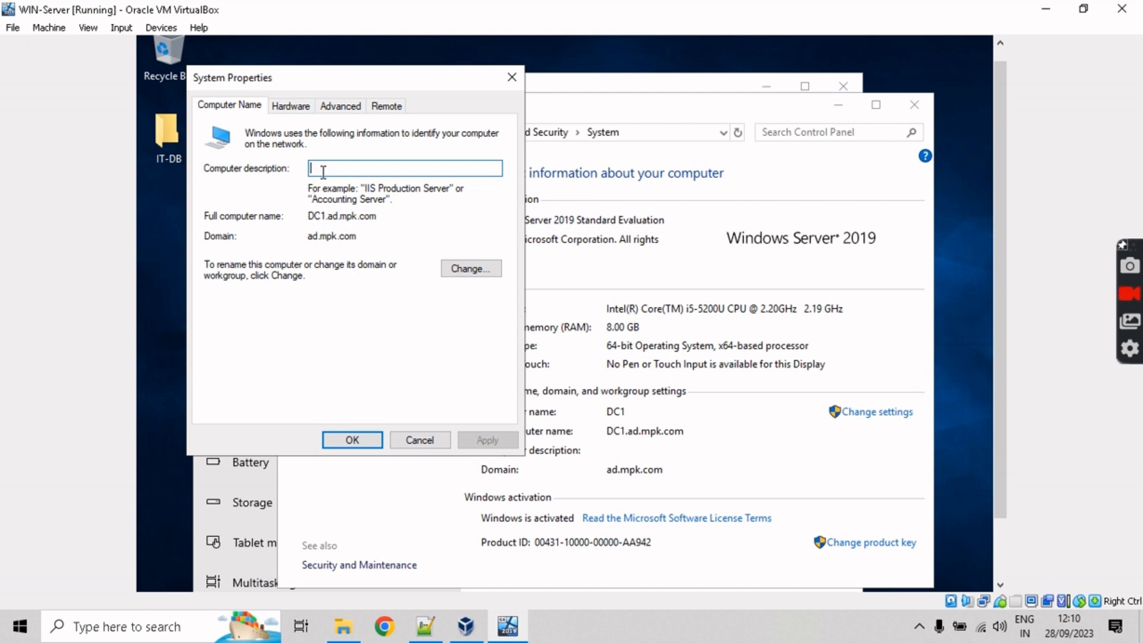
type("Dc")
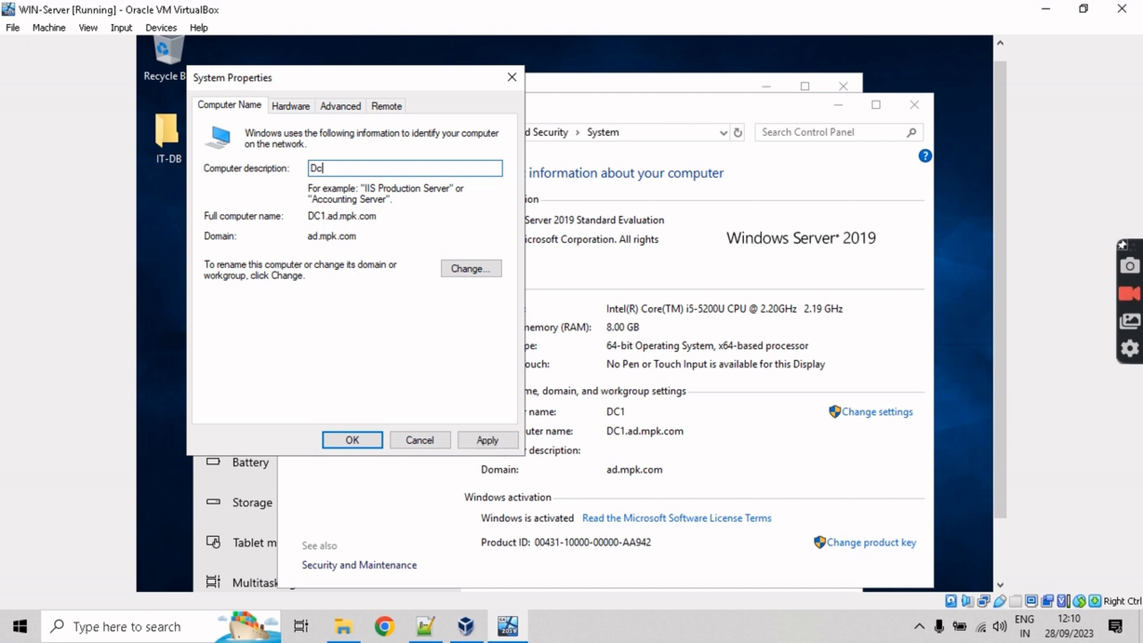
type("1")
key("BackSpace")
key("BackSpace")
key("BackSpace")
left_click(449, 273)
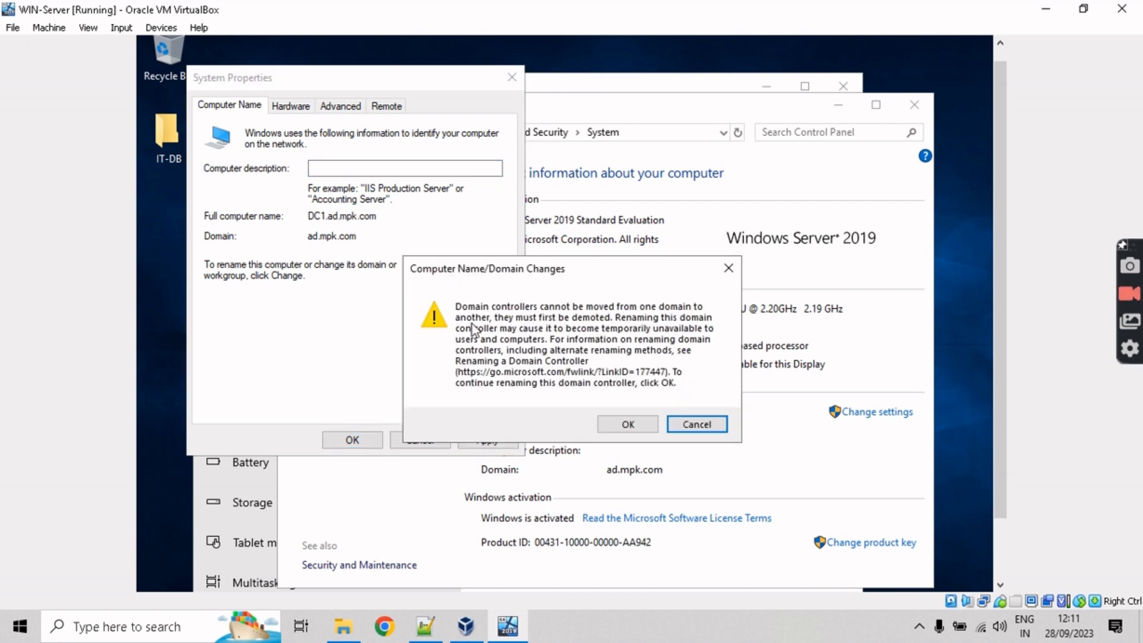
left_click(679, 425)
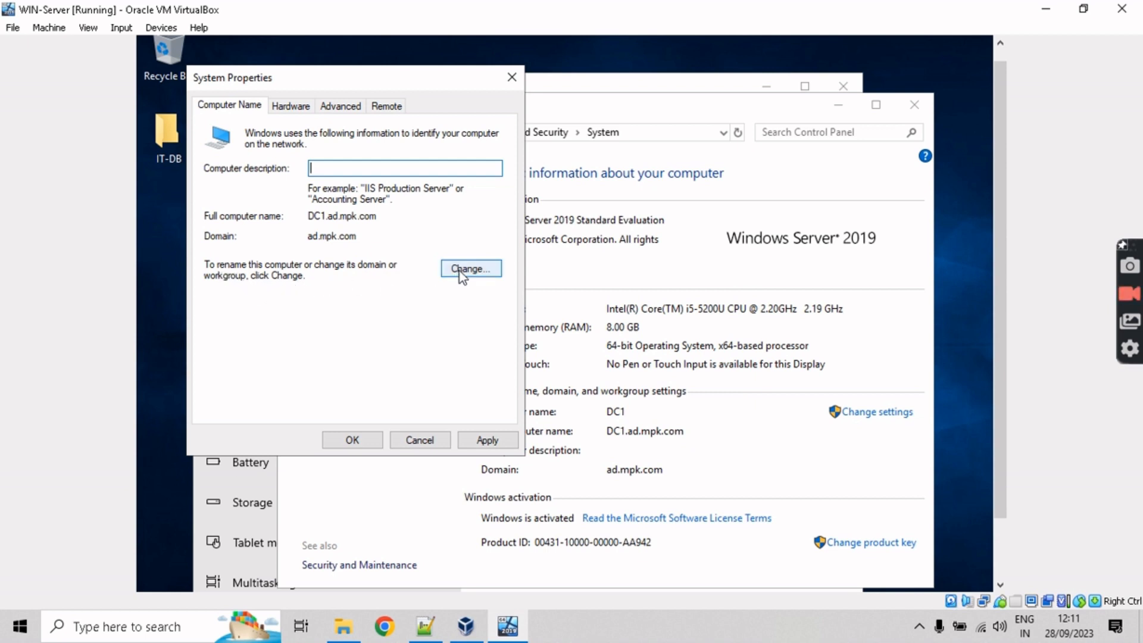
Step: Cancel System Properties and close the System and Settings windows
left_click(419, 440)
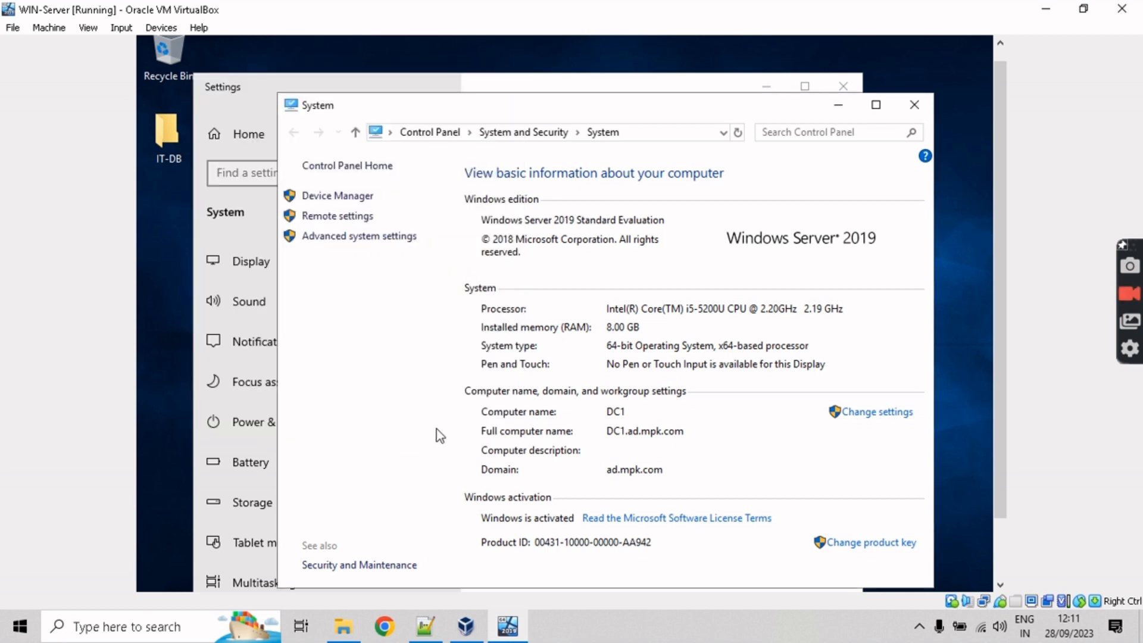
left_click(923, 105)
left_click(836, 87)
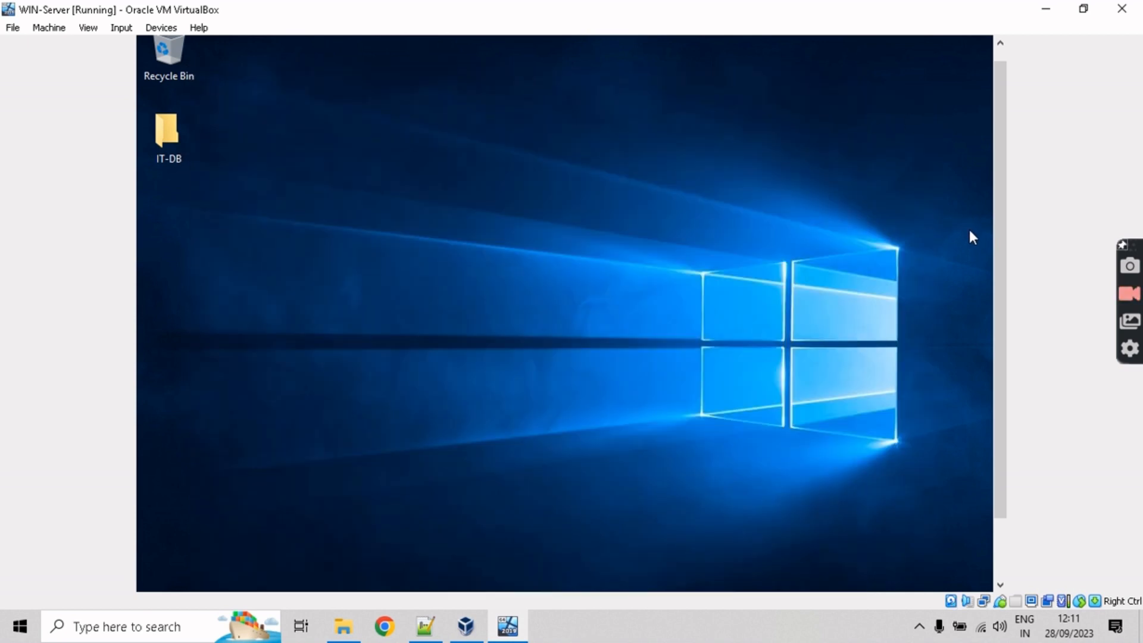
scroll(999, 262, "down", 2)
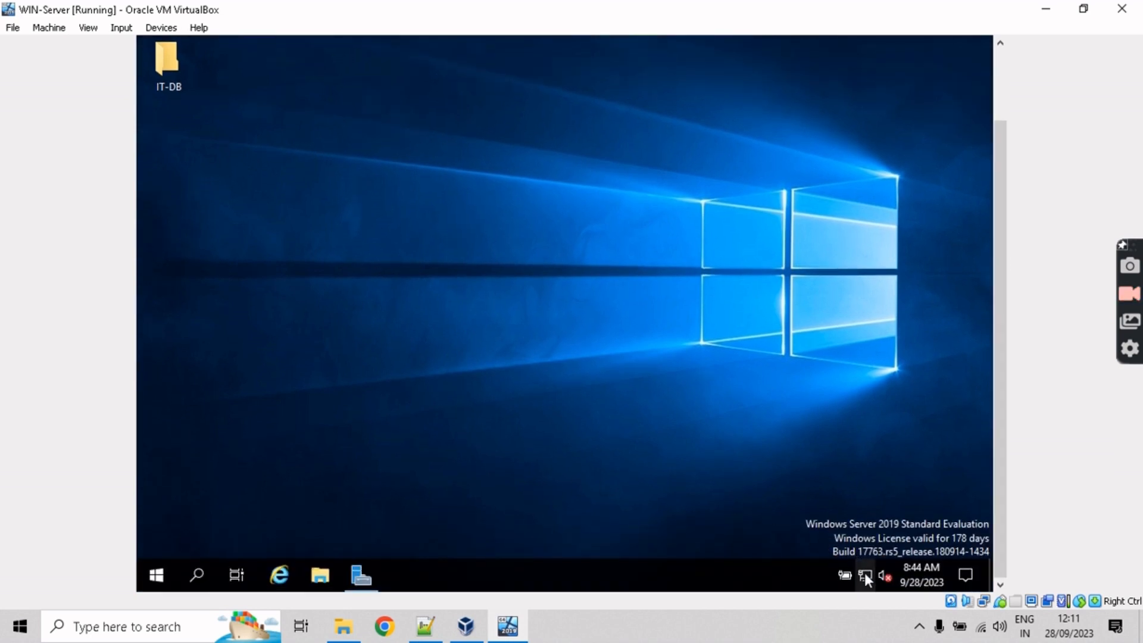
left_click(866, 571)
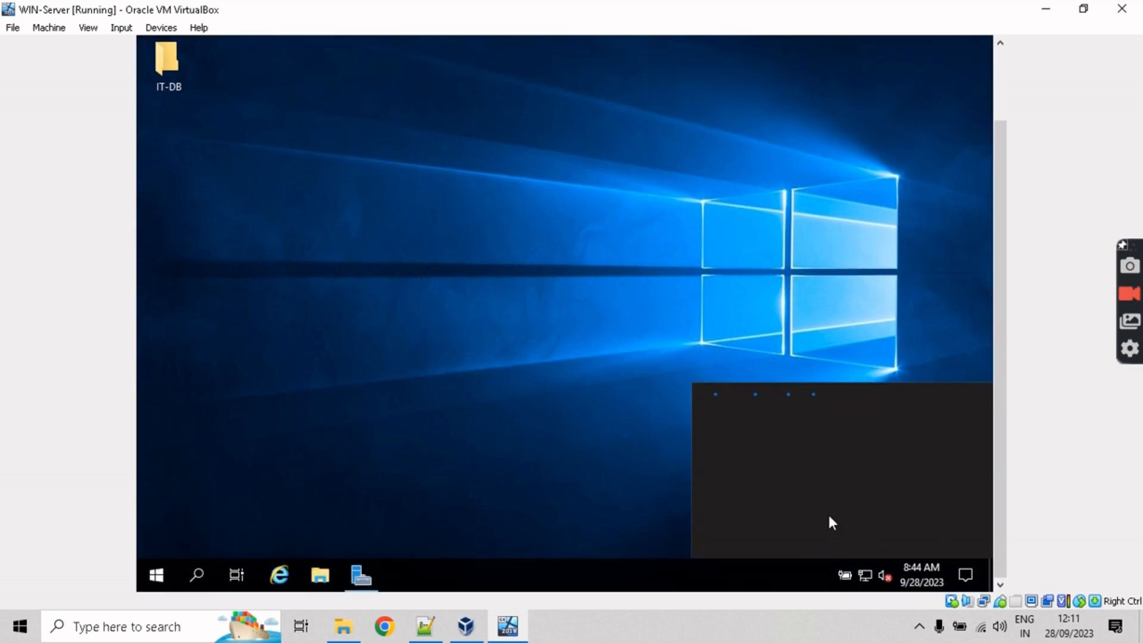
right_click(865, 575)
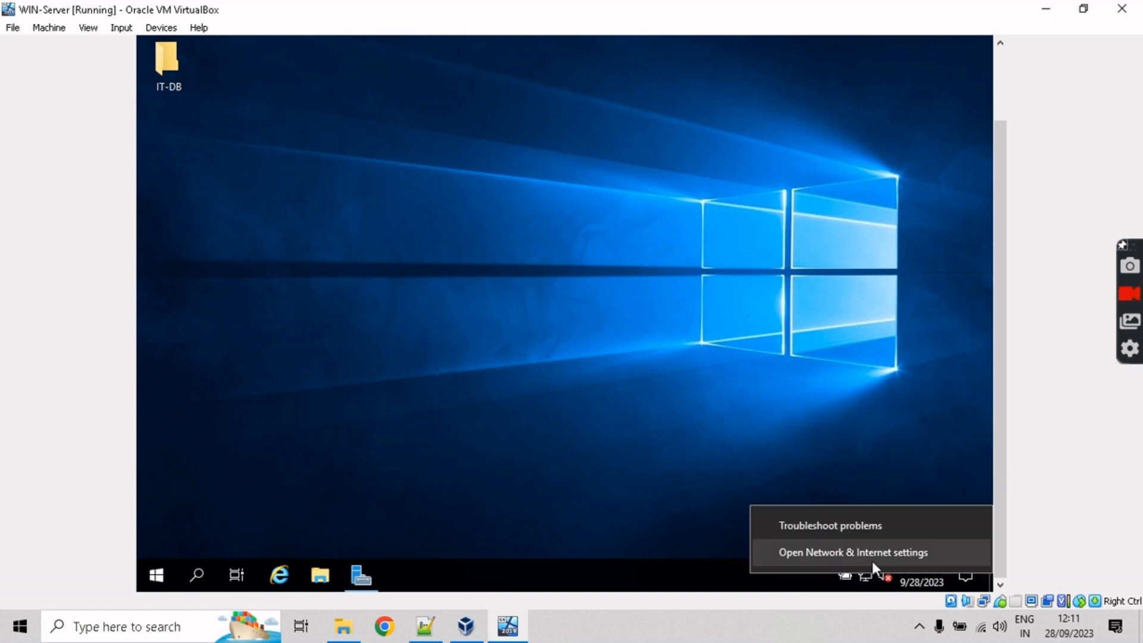
left_click(873, 551)
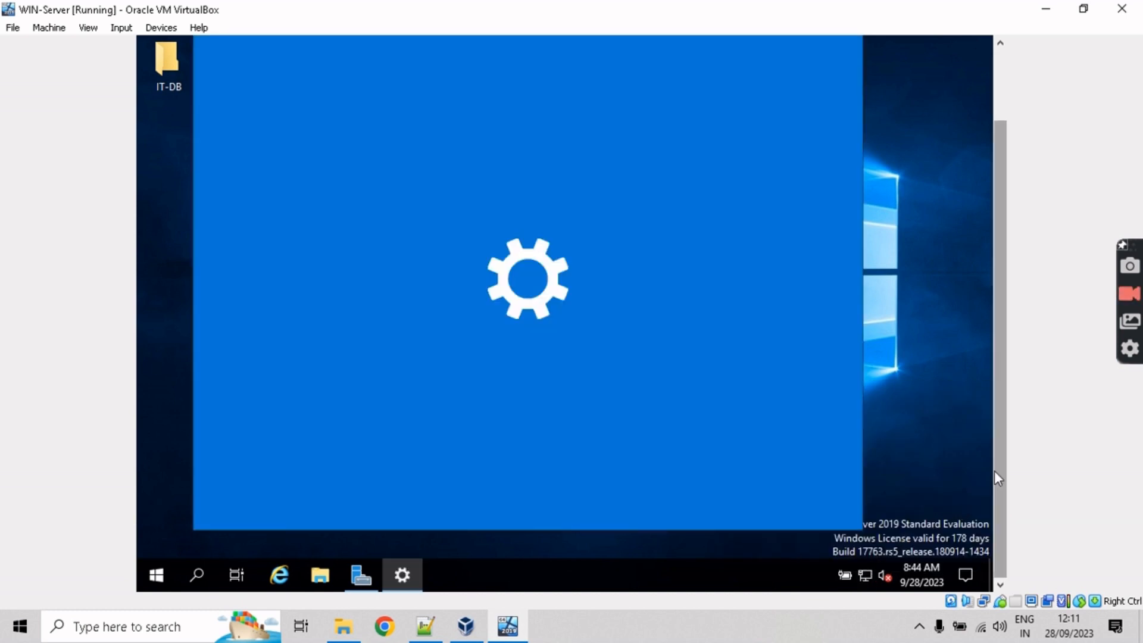
left_click_drag(995, 471, 1001, 418)
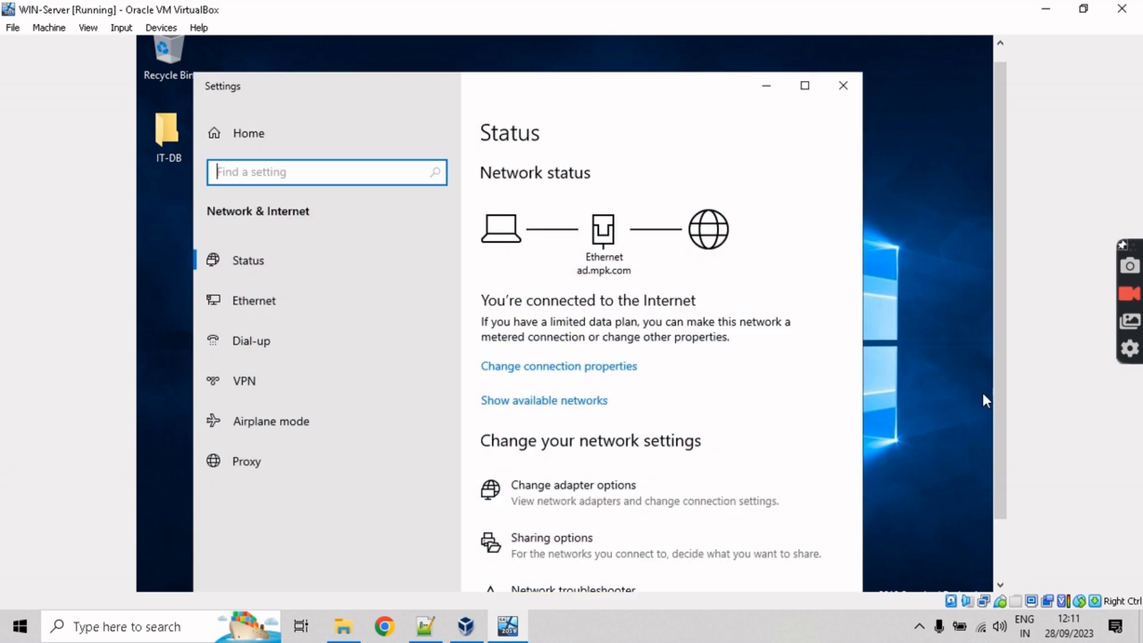
left_click(588, 515)
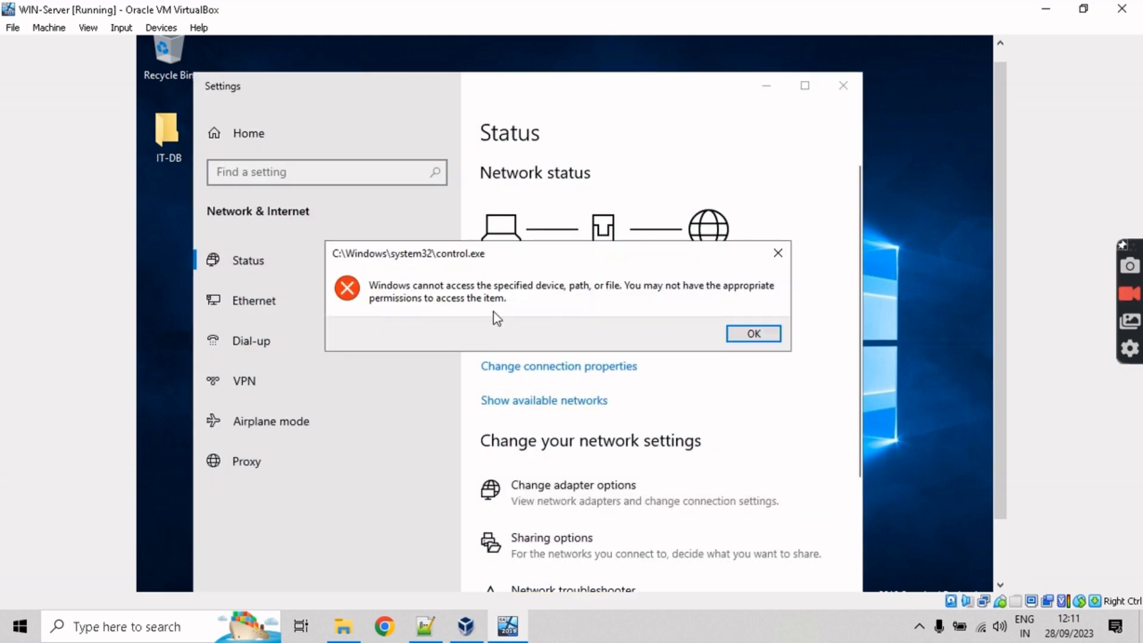
left_click(753, 334)
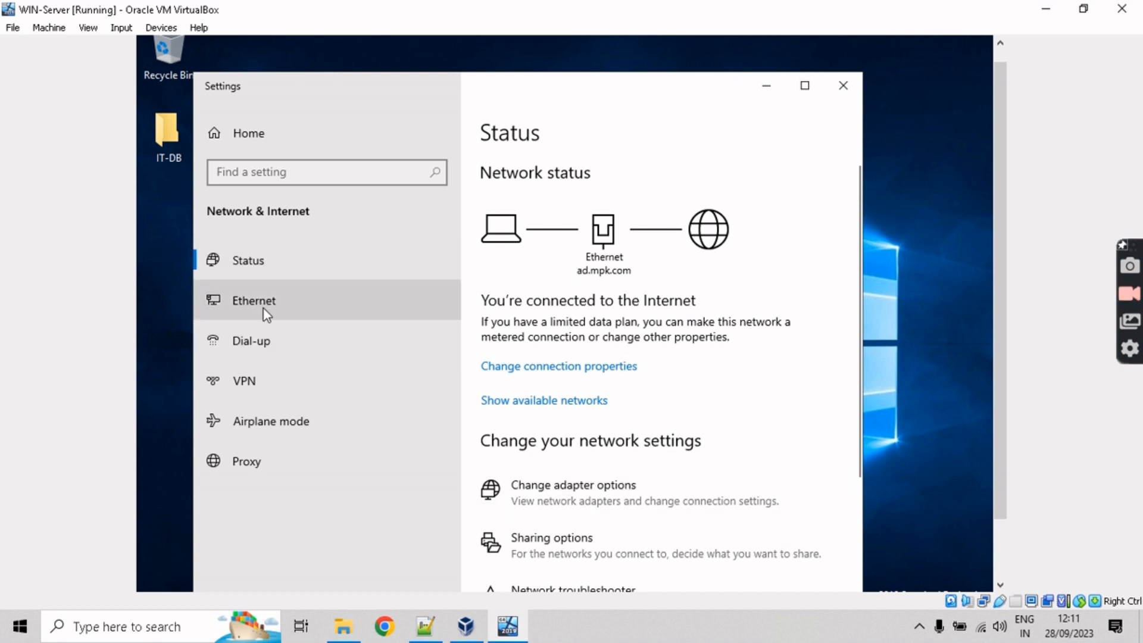
left_click(843, 86)
scroll(985, 138, "down", 2)
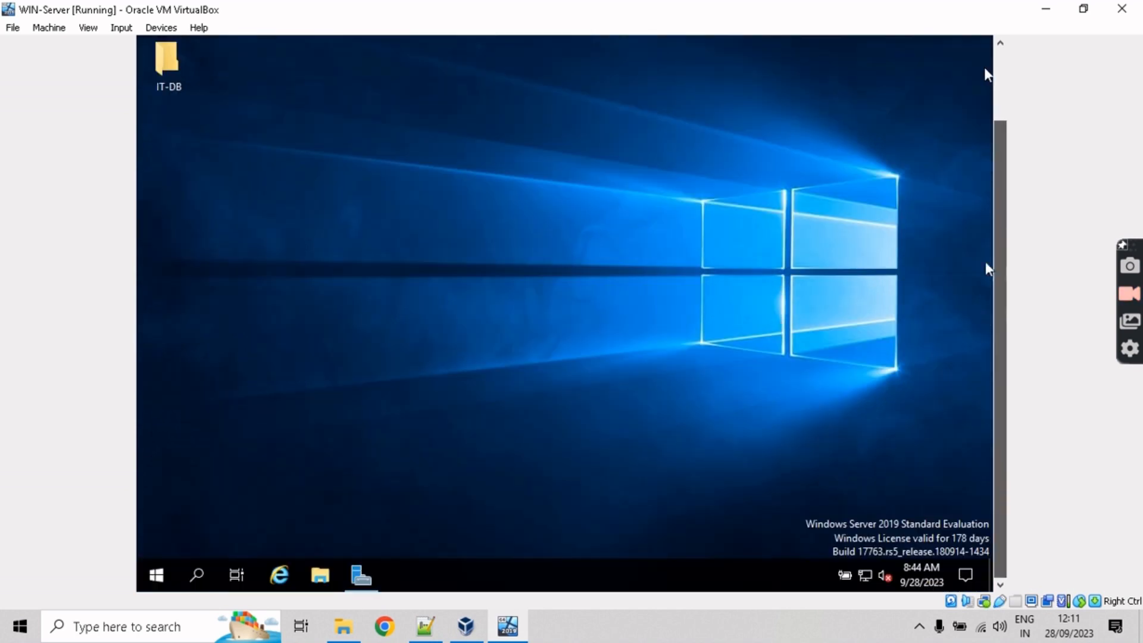
Step: Search the guest for 'change adapter settings', then dismiss the search panel
left_click(166, 571)
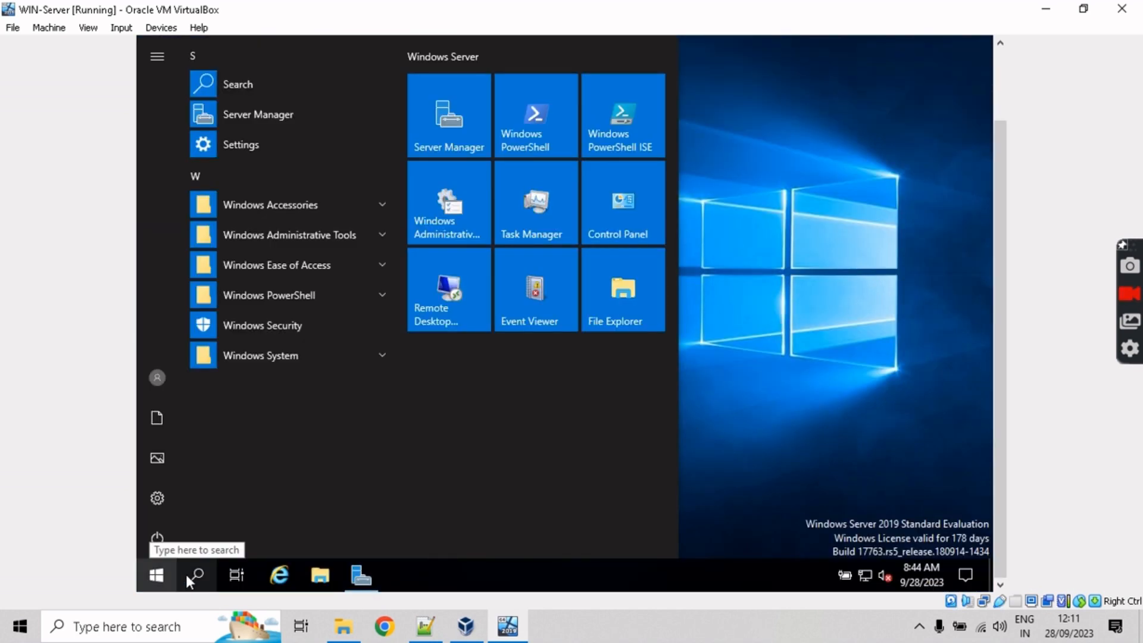
left_click(187, 575)
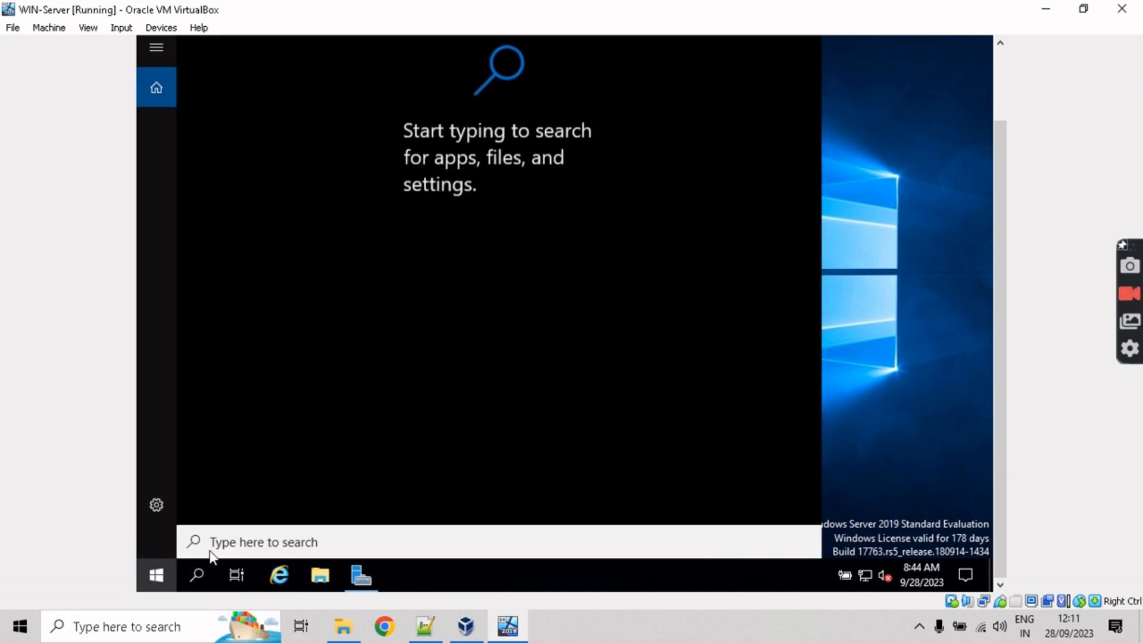
type("c")
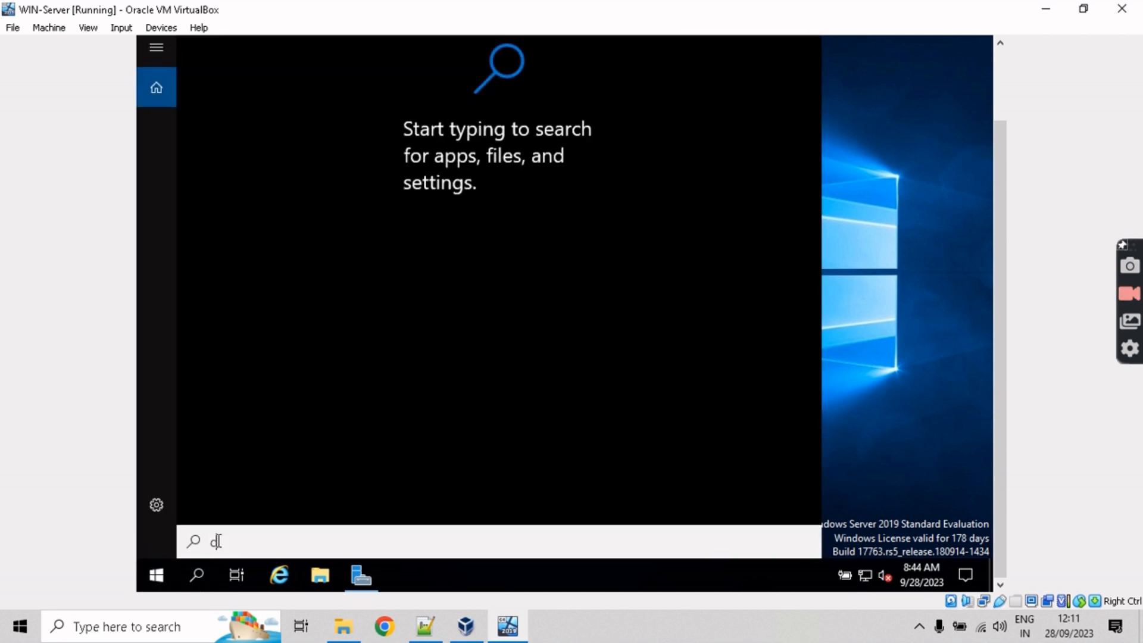
type("hange adapte")
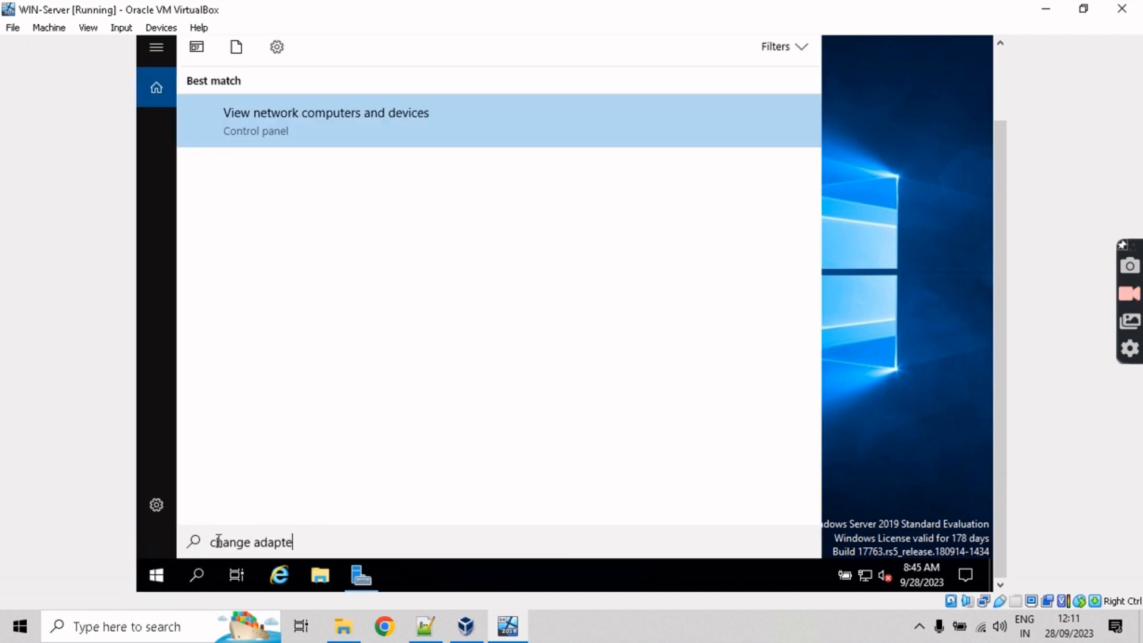
type("r s")
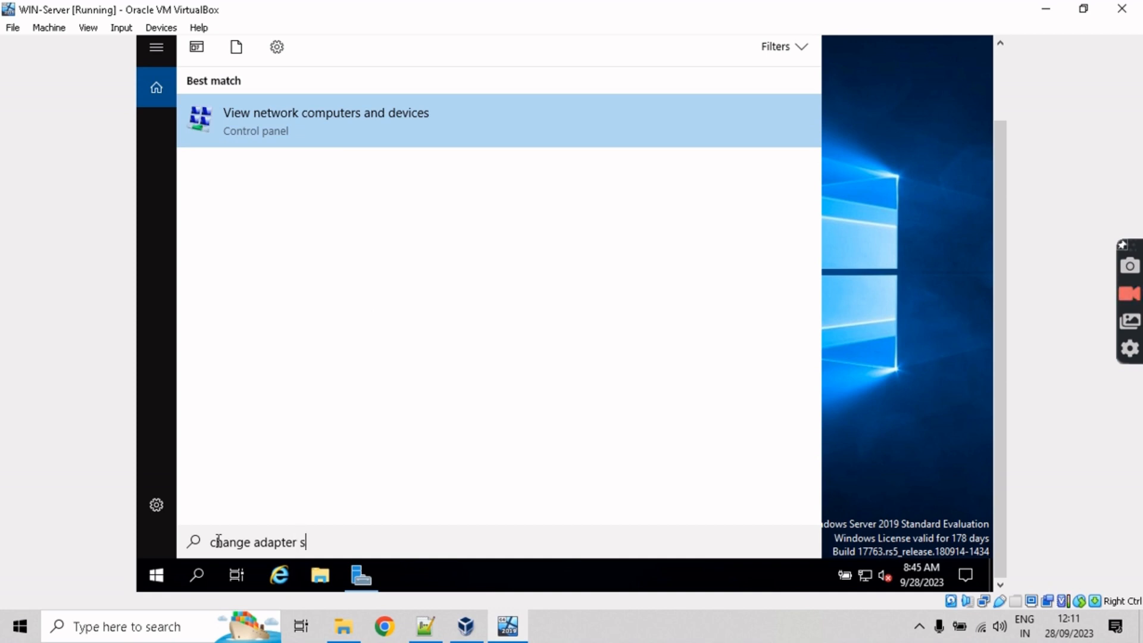
type("ettings")
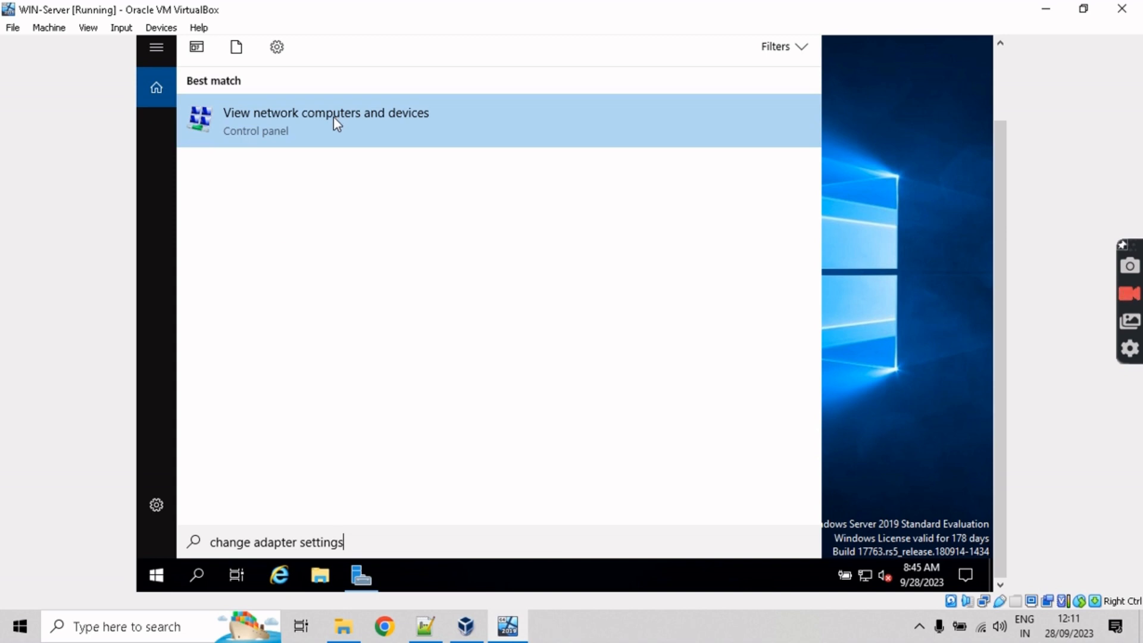
left_click(156, 575)
Step: Open Control Panel through its file location in the Windows System shortcuts folder
left_click(161, 576)
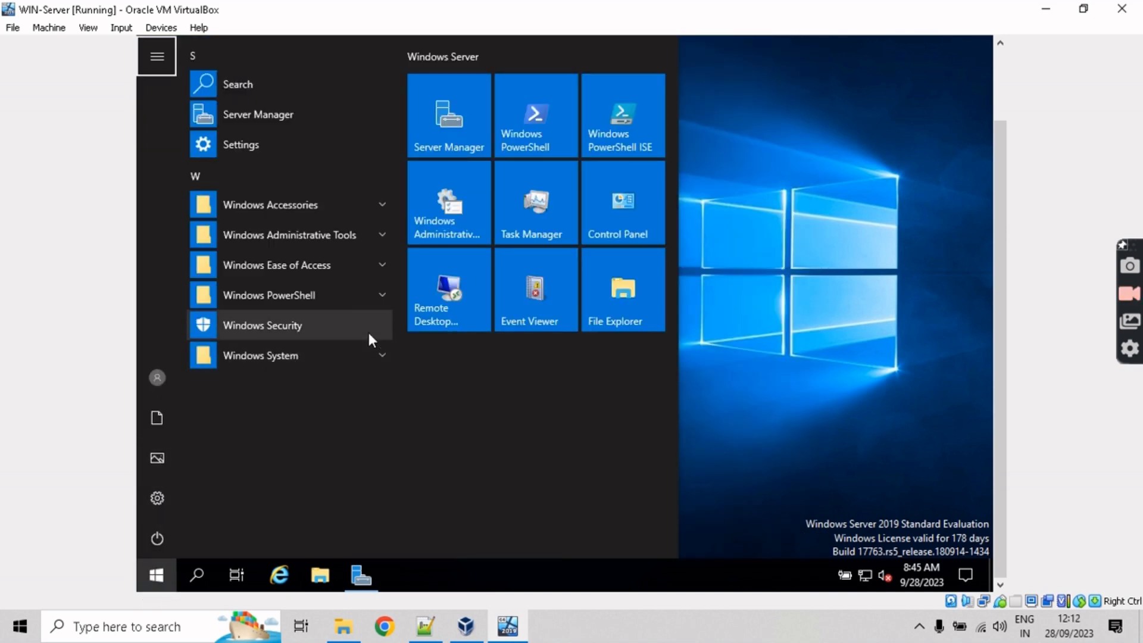
left_click(380, 353)
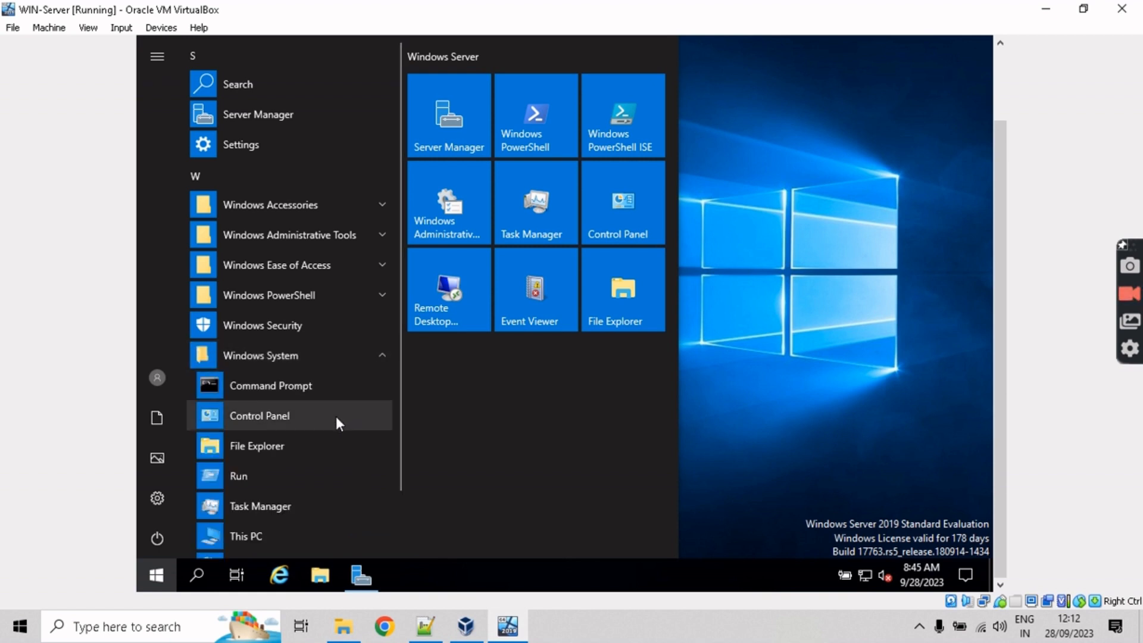
right_click(268, 409)
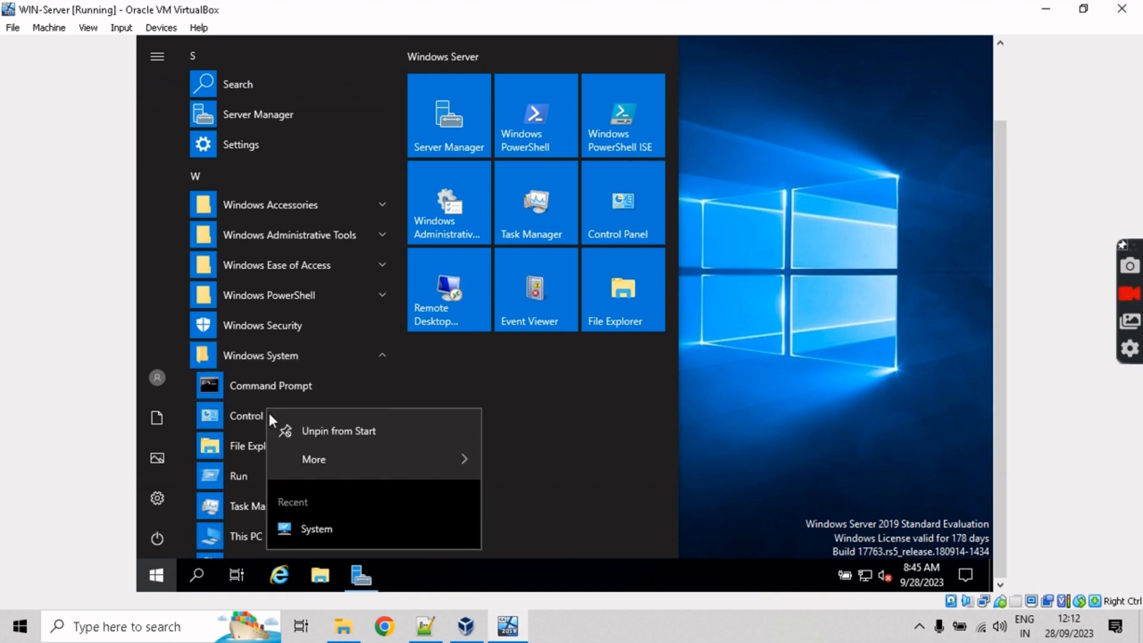
mouse_move(326, 464)
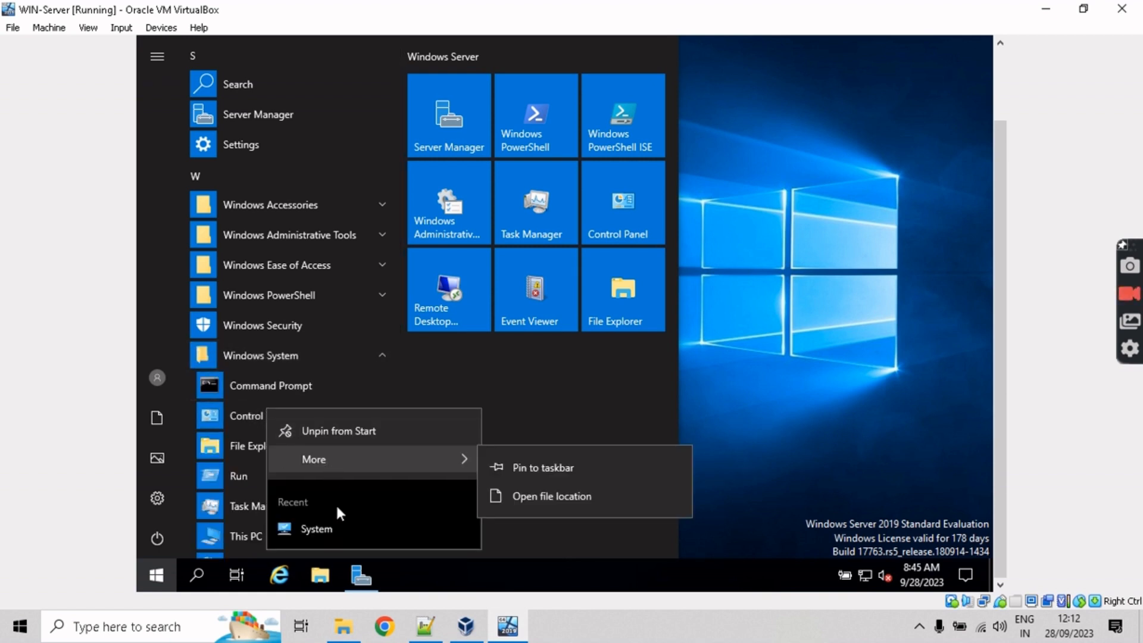
left_click(530, 494)
left_click_drag(999, 356, 997, 333)
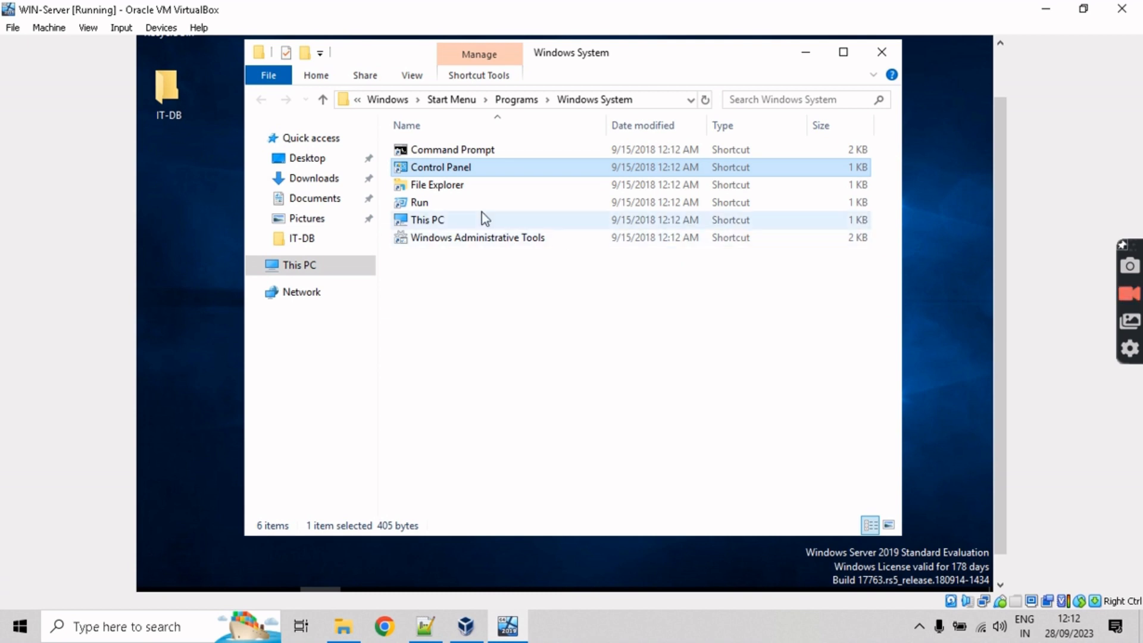
right_click(444, 167)
left_click(439, 170)
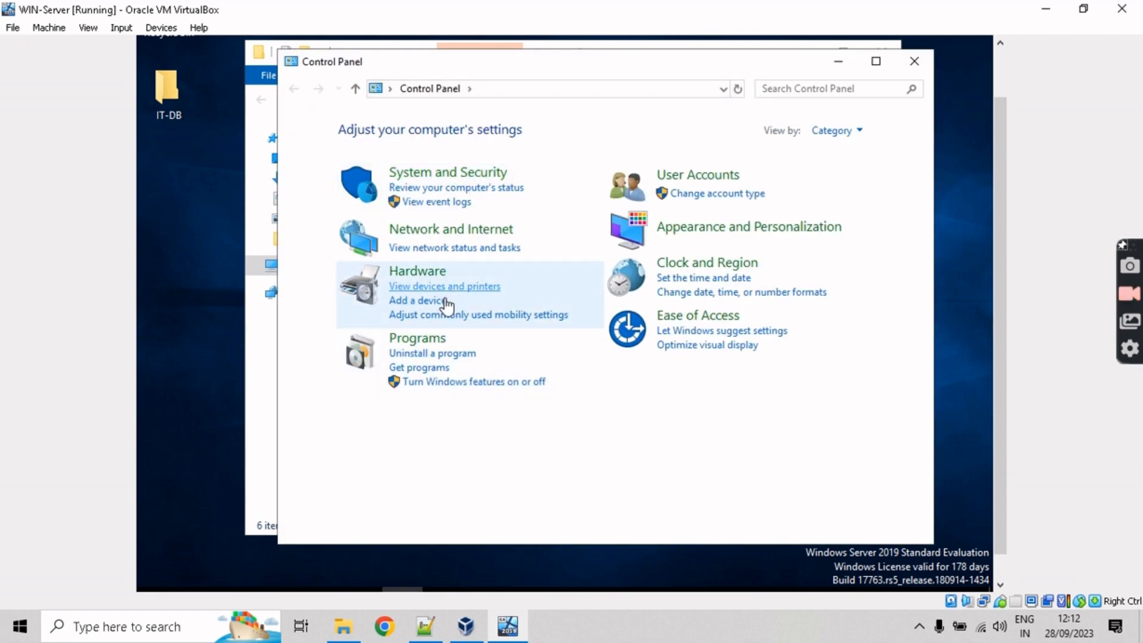
Step: Review the Ethernet adapter's TCP/IPv4 address settings from Network and Sharing Center
left_click(469, 249)
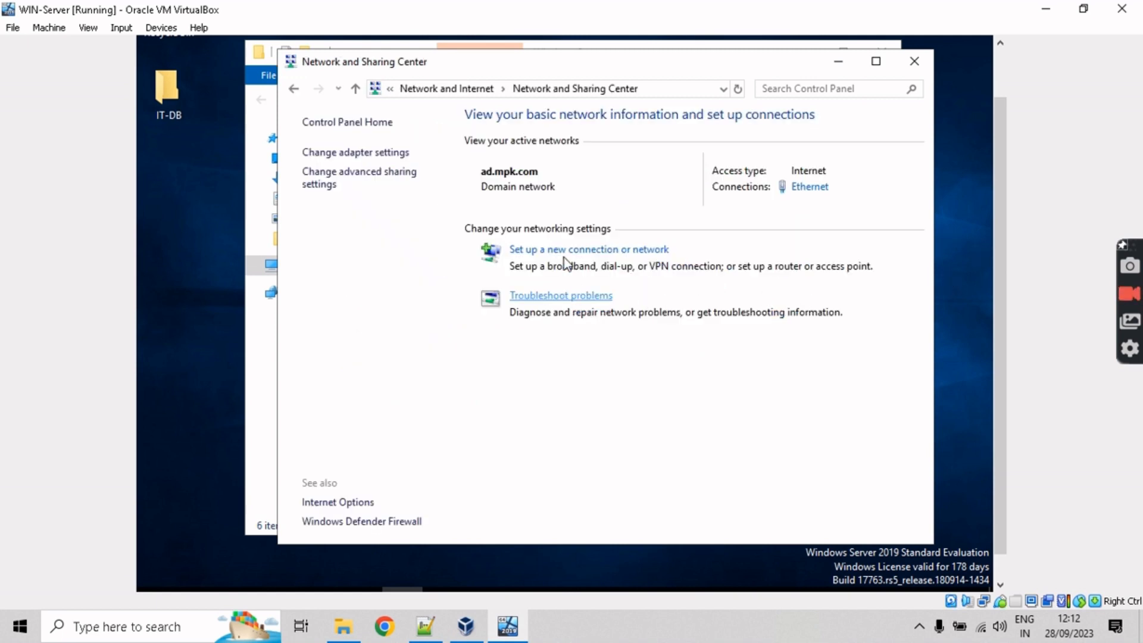
left_click(809, 190)
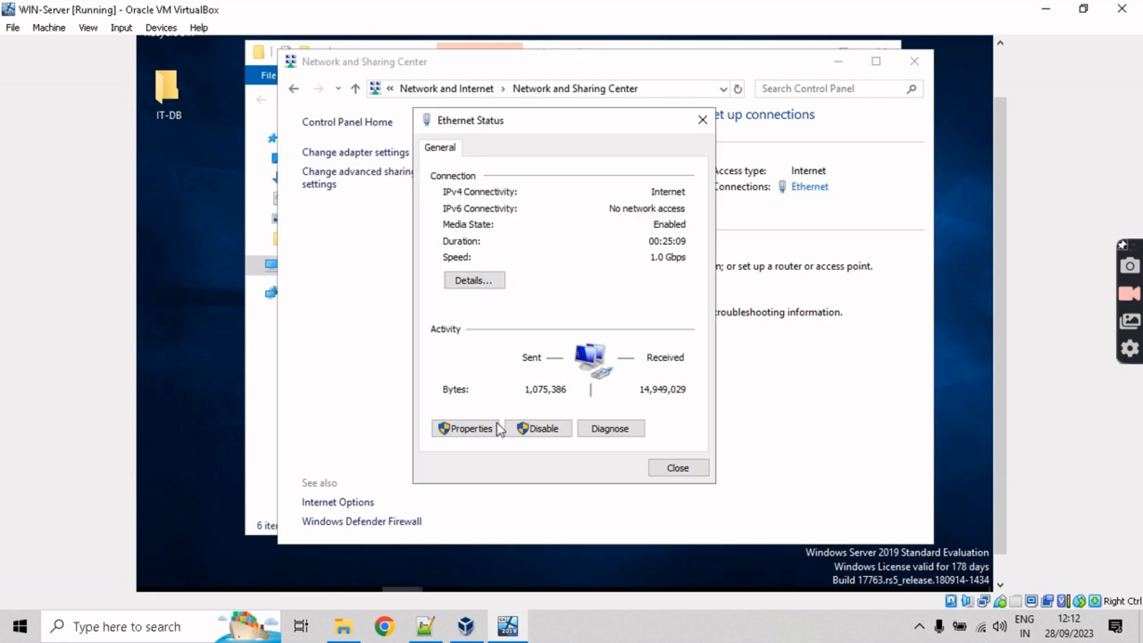
left_click(493, 432)
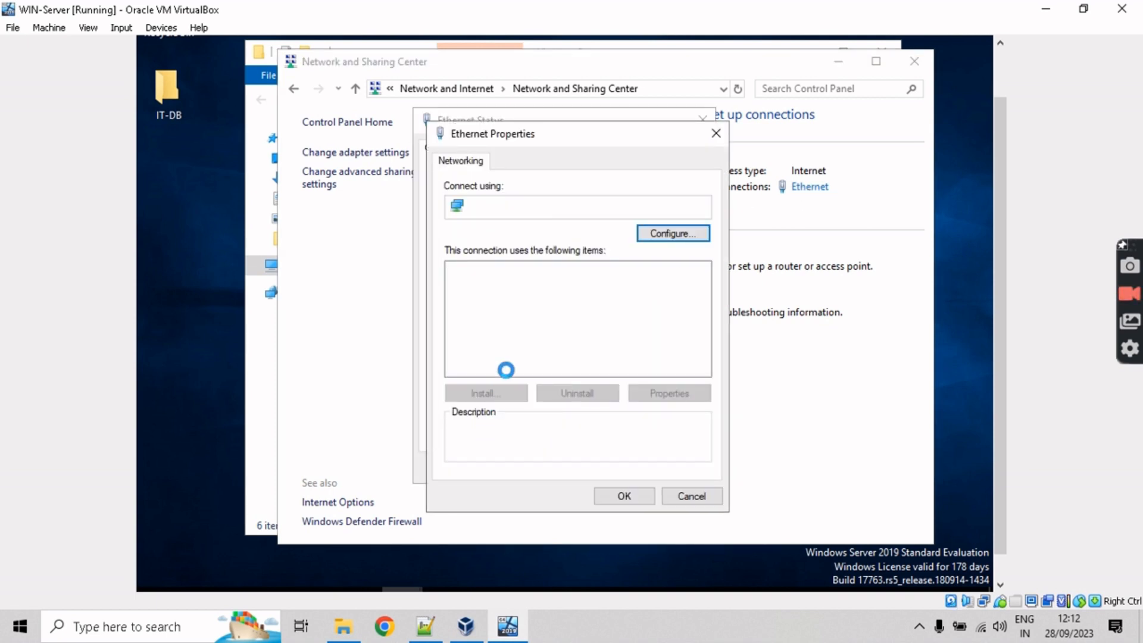
left_click(549, 312)
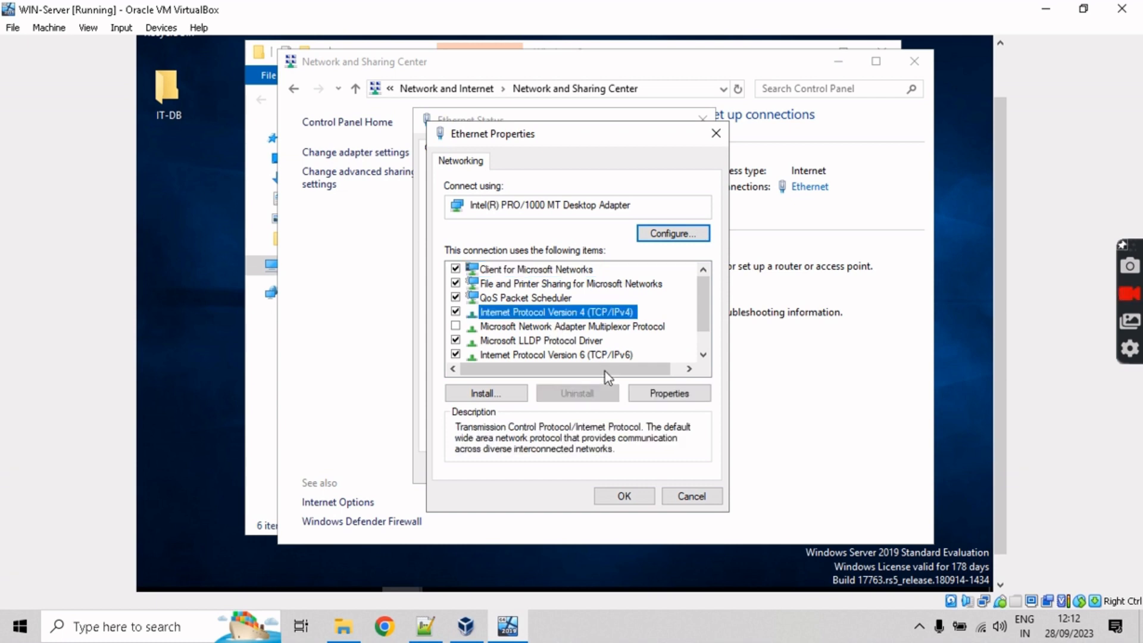
left_click(658, 395)
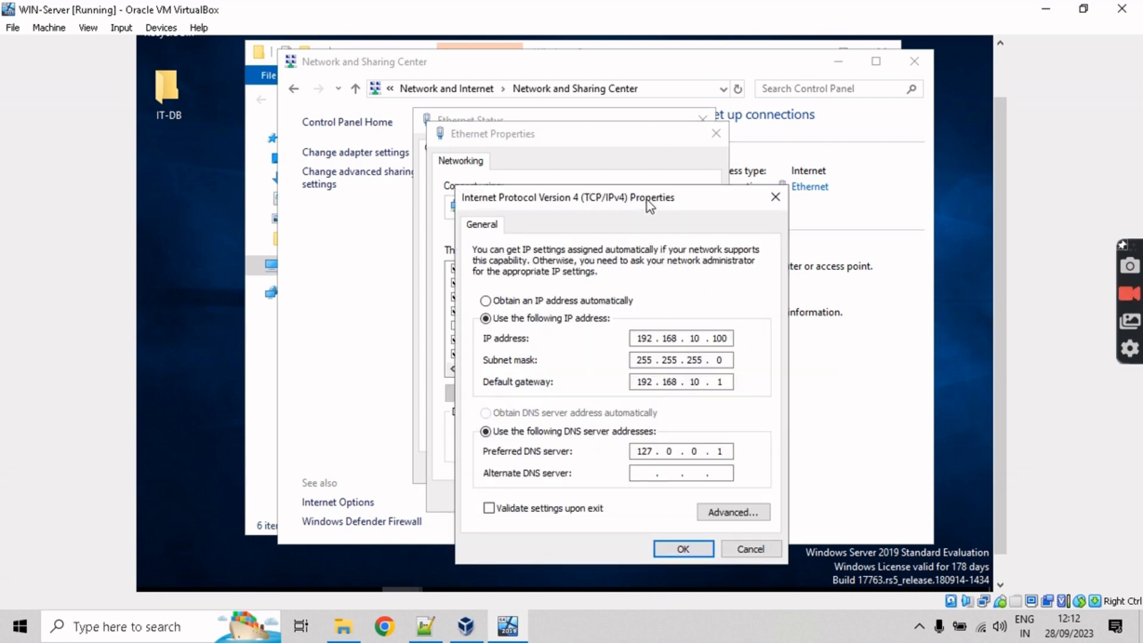
left_click_drag(648, 203, 622, 135)
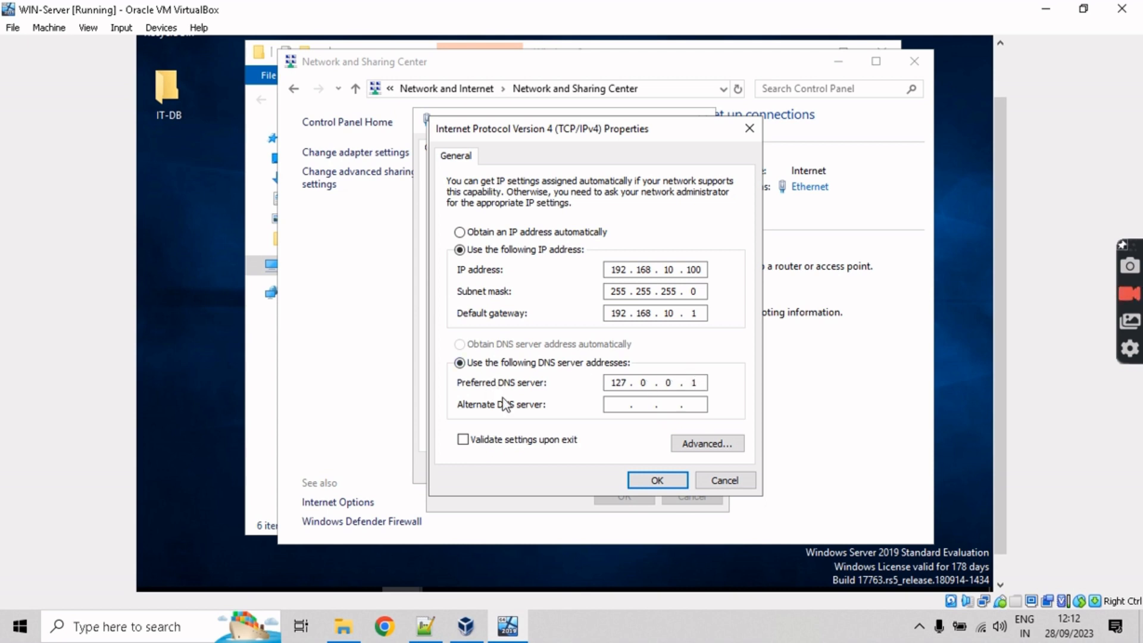
double_click(613, 269)
left_click(713, 480)
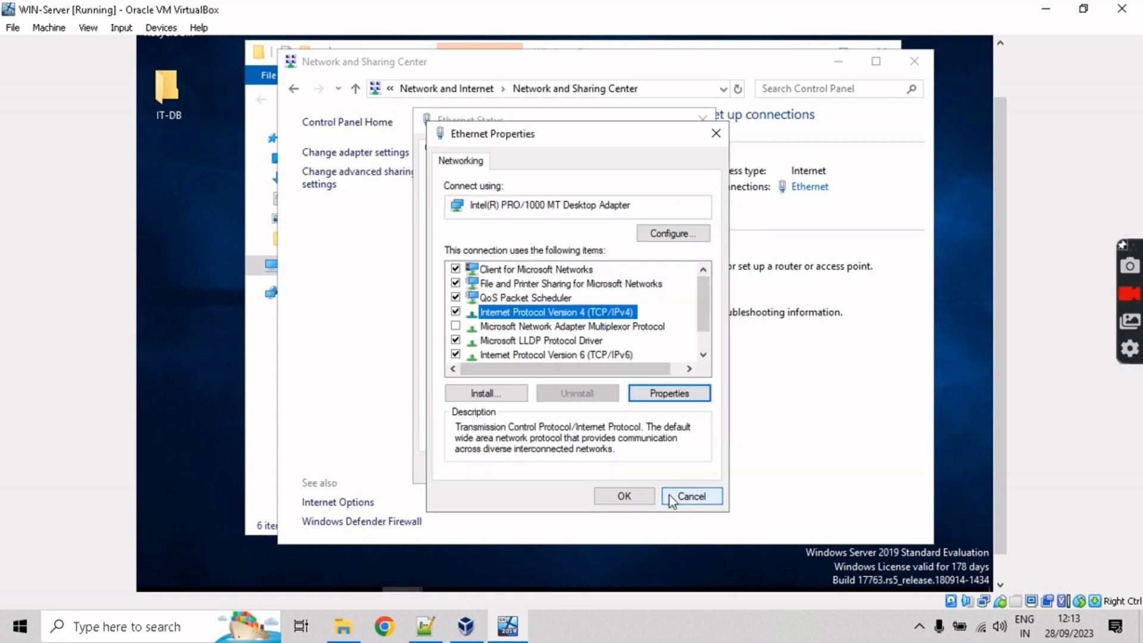
Step: Confirm Ethernet Properties and close Ethernet Status, Network and Sharing Center and Explorer
left_click(632, 498)
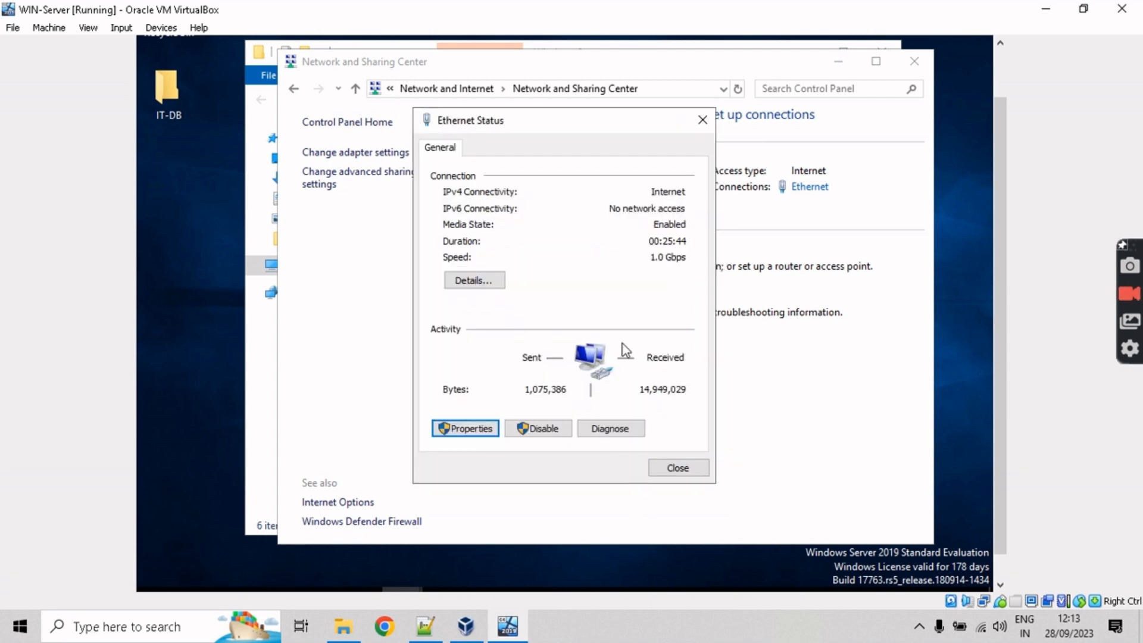
left_click(655, 469)
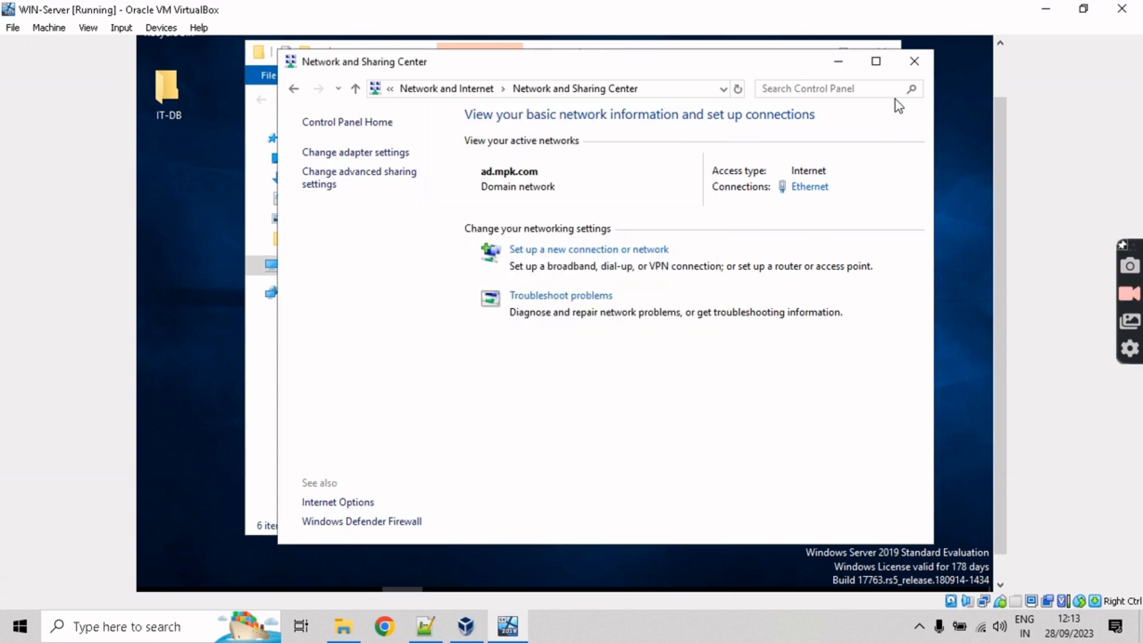
left_click(915, 61)
left_click(887, 51)
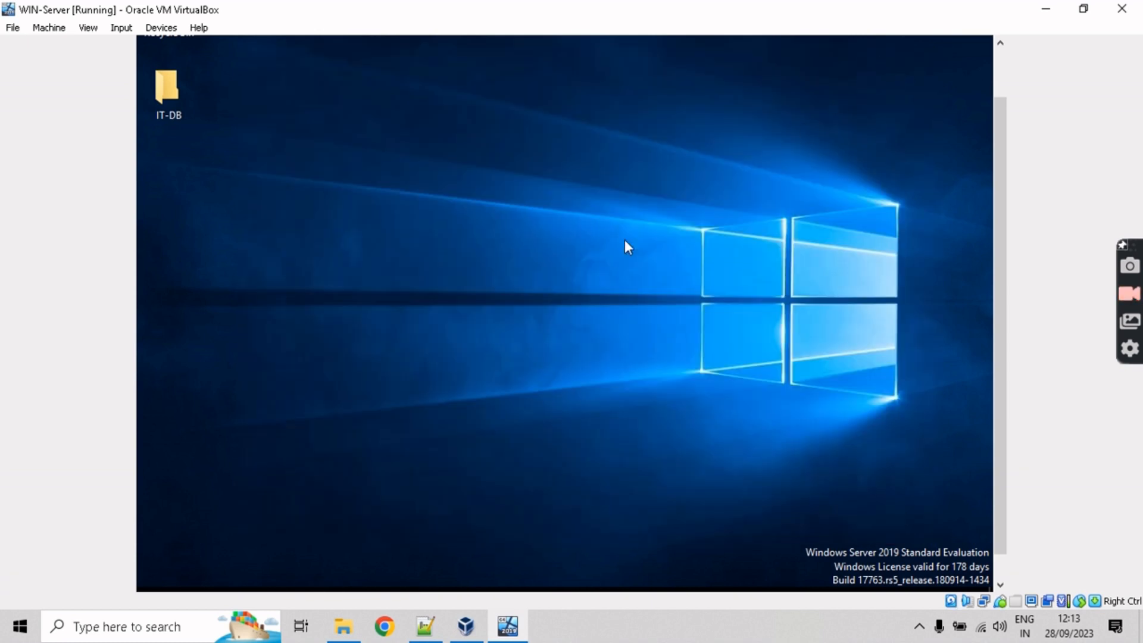
scroll(999, 359, "down", 1)
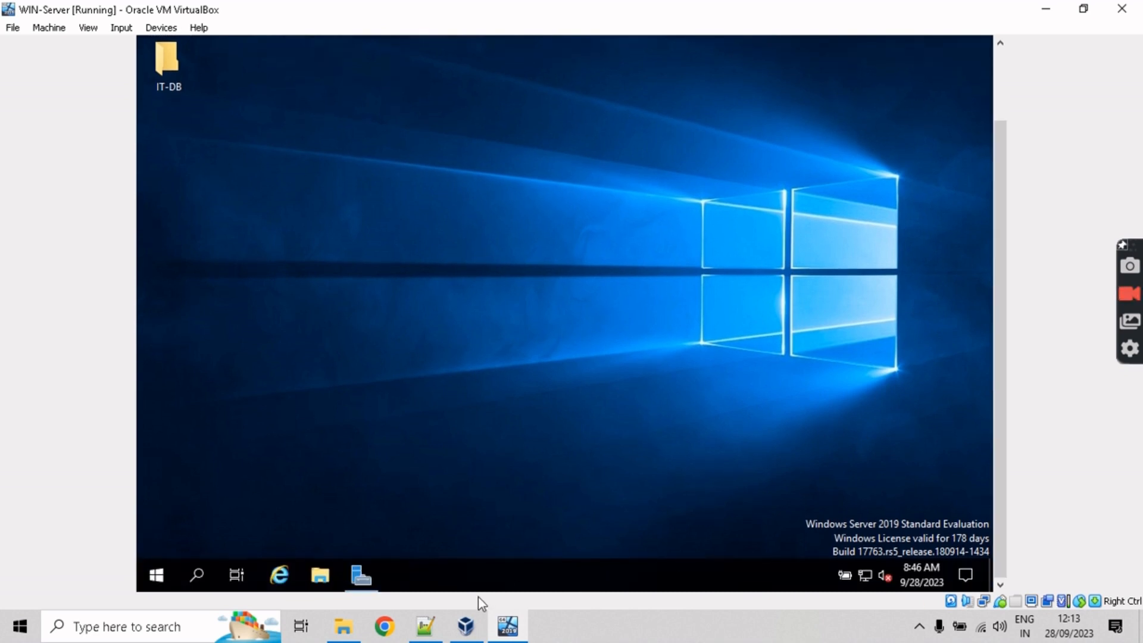
Step: Check the Install AD DS task in Notepad++, then restore Server Manager on its DNS page
left_click(442, 613)
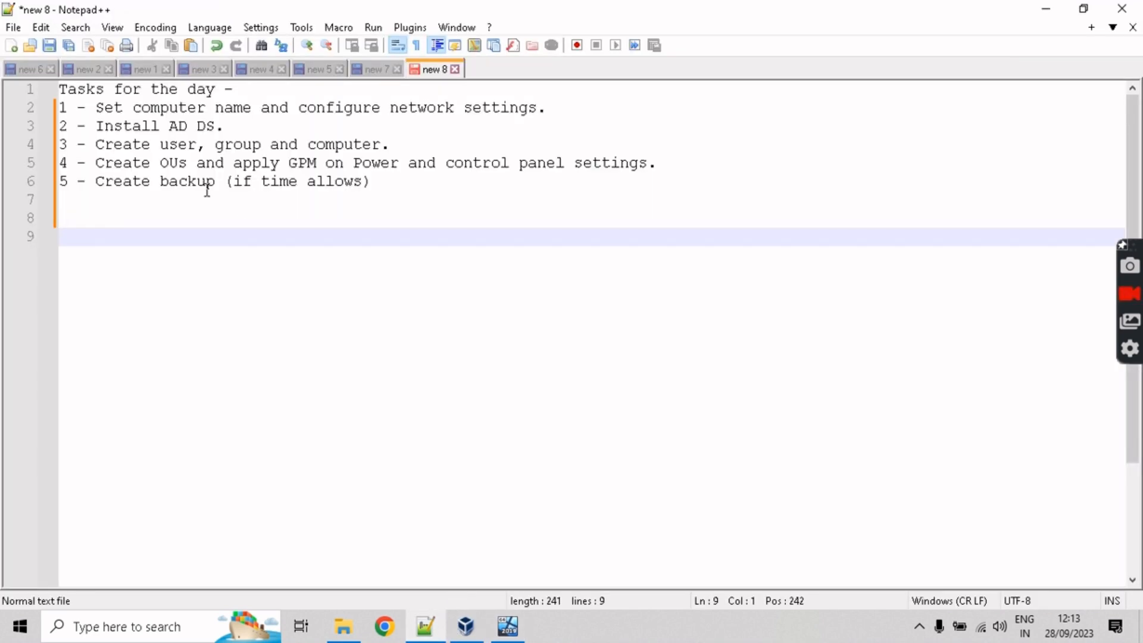
left_click_drag(95, 127, 220, 126)
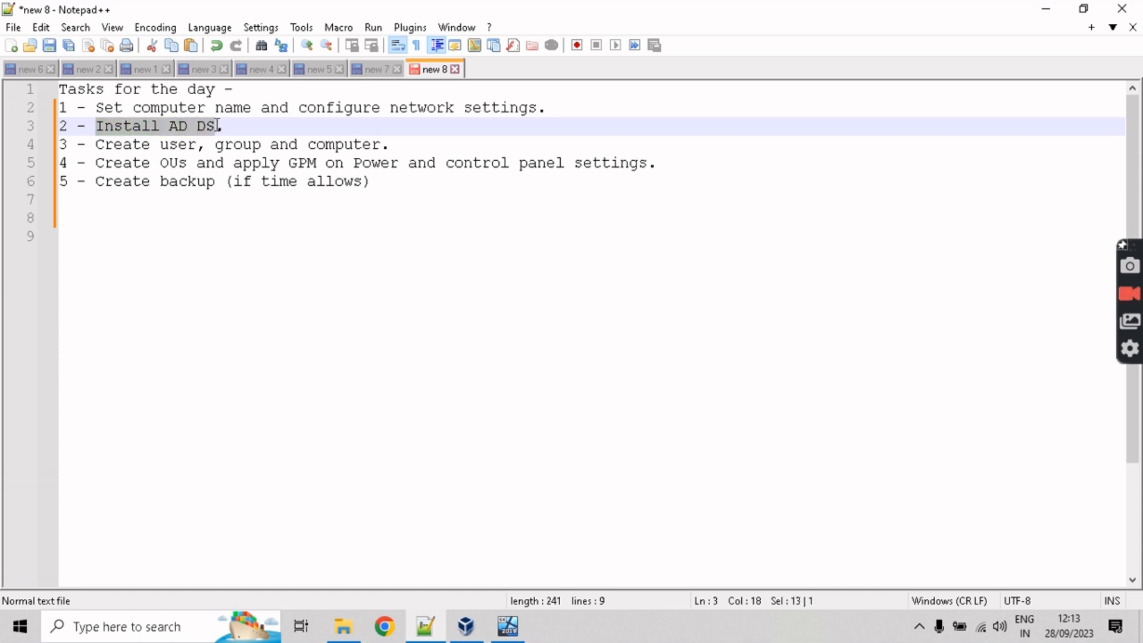
left_click(1046, 9)
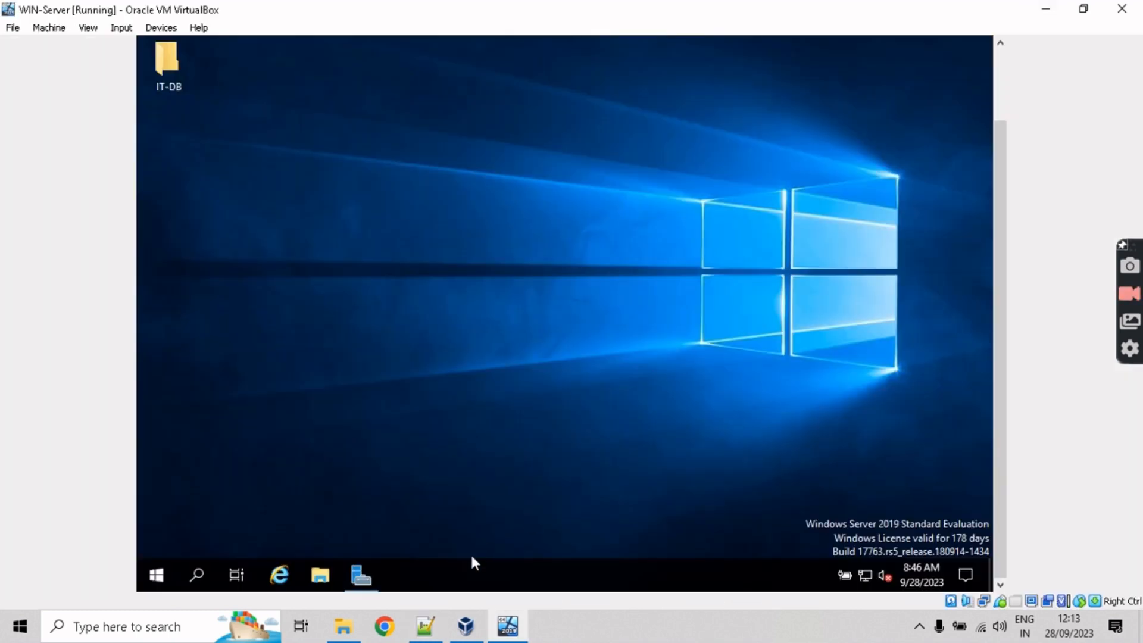
left_click(359, 576)
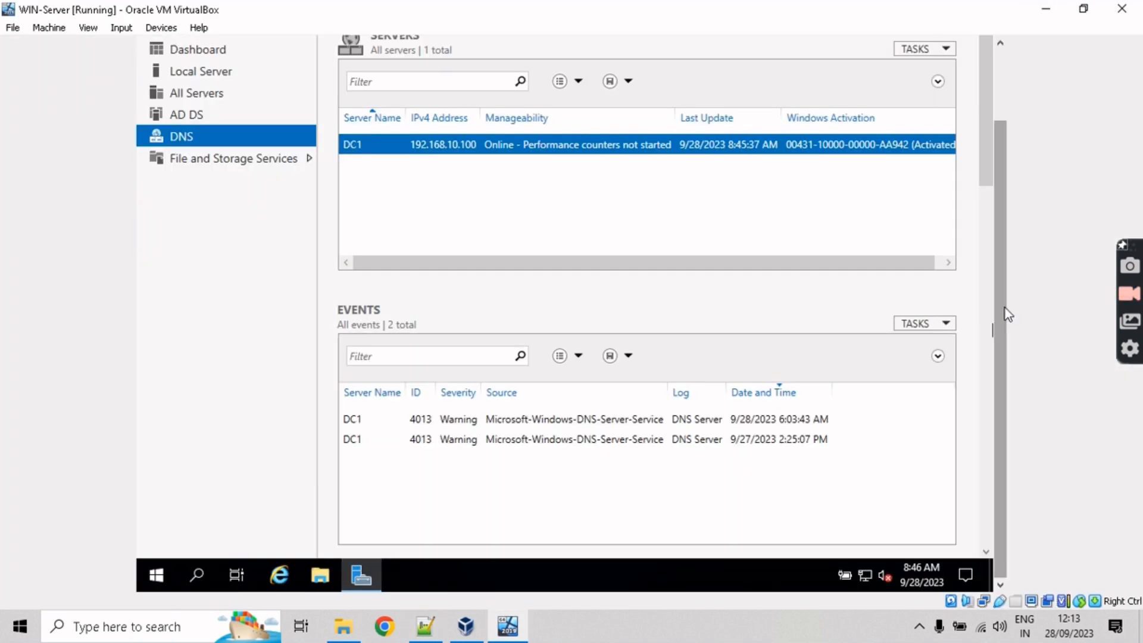
Step: Bring Server Manager back to the front in the guest
scroll(1005, 308, "up", 3)
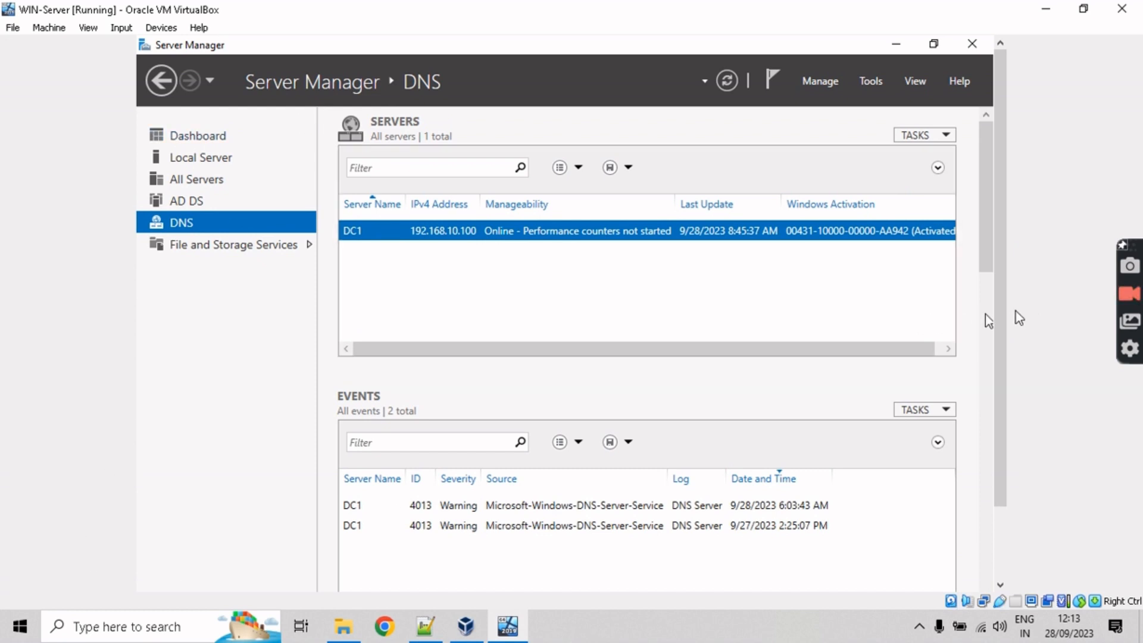
scroll(1002, 312, "down", 3)
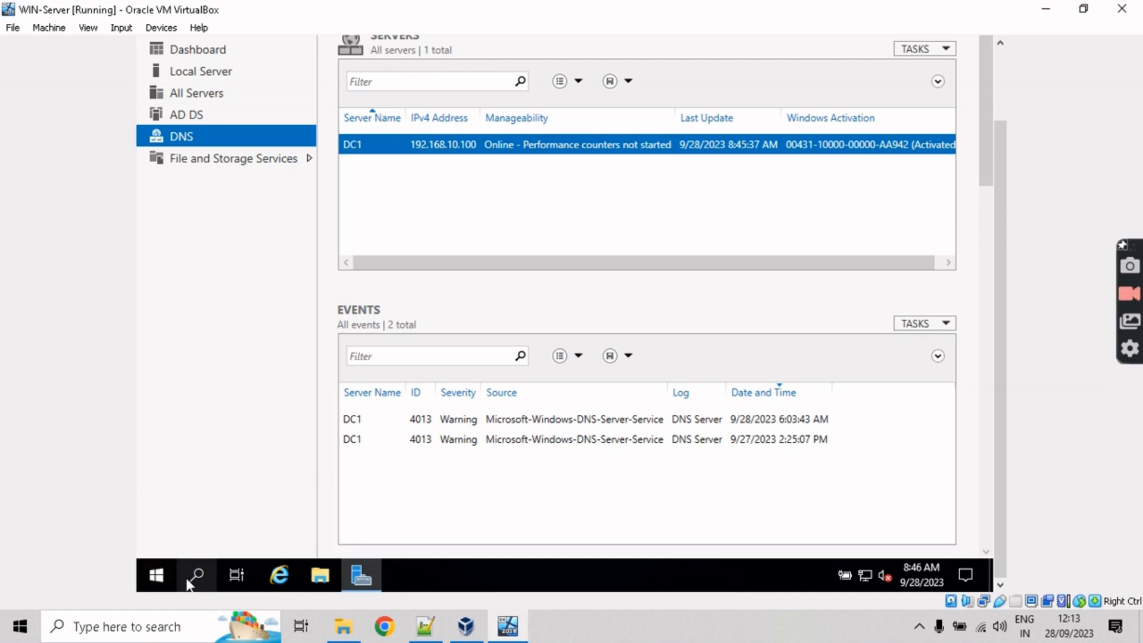
left_click(156, 575)
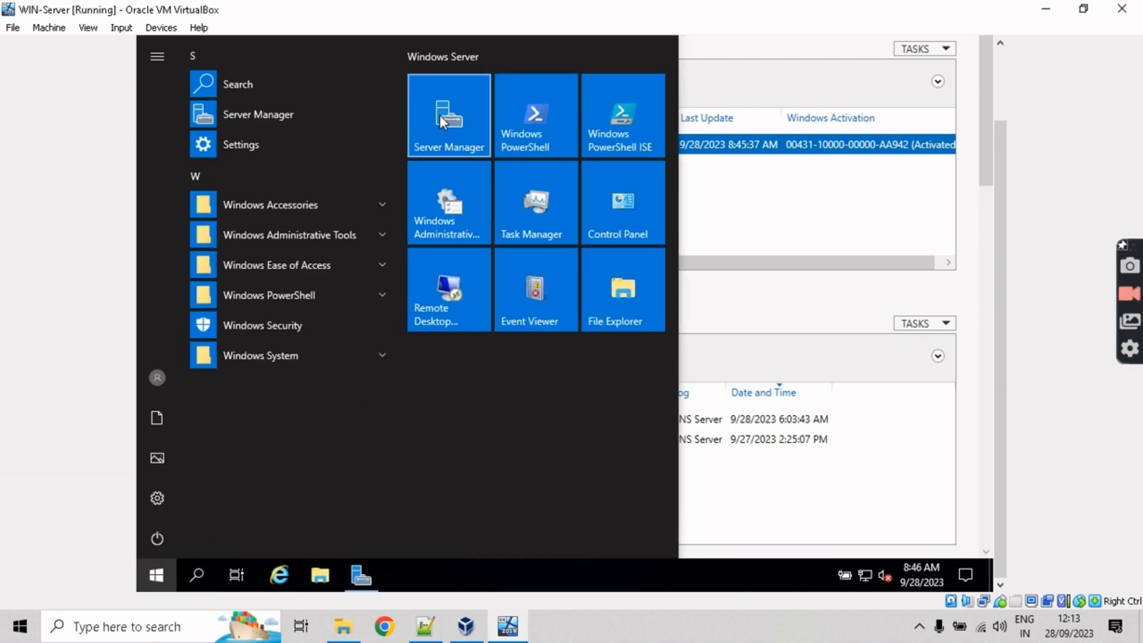
left_click(947, 230)
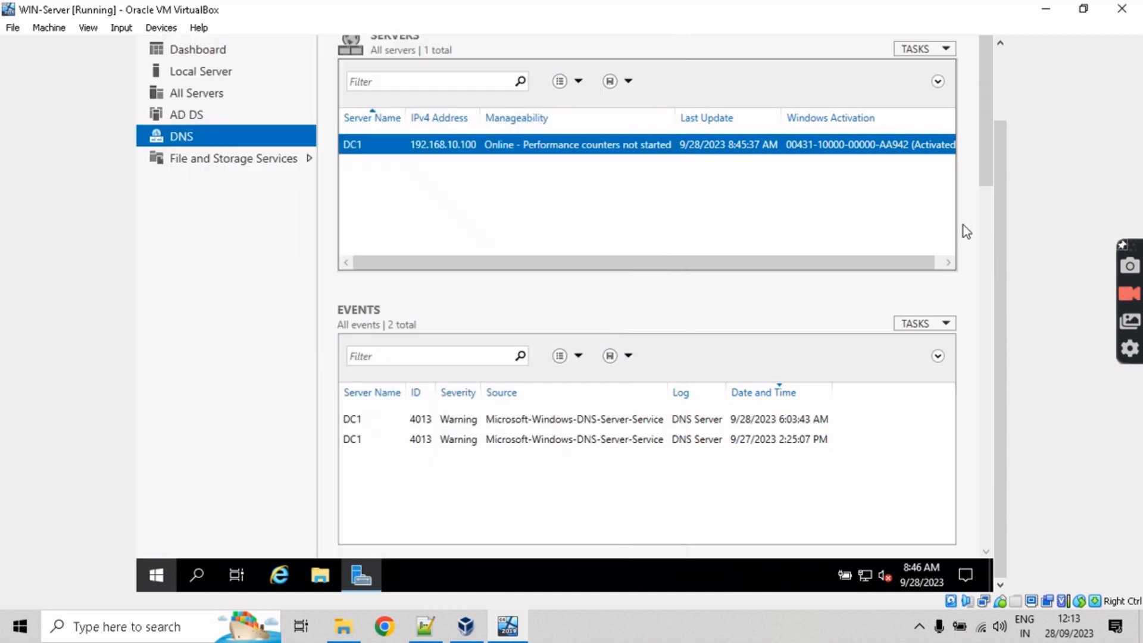
left_click_drag(1002, 257, 986, 179)
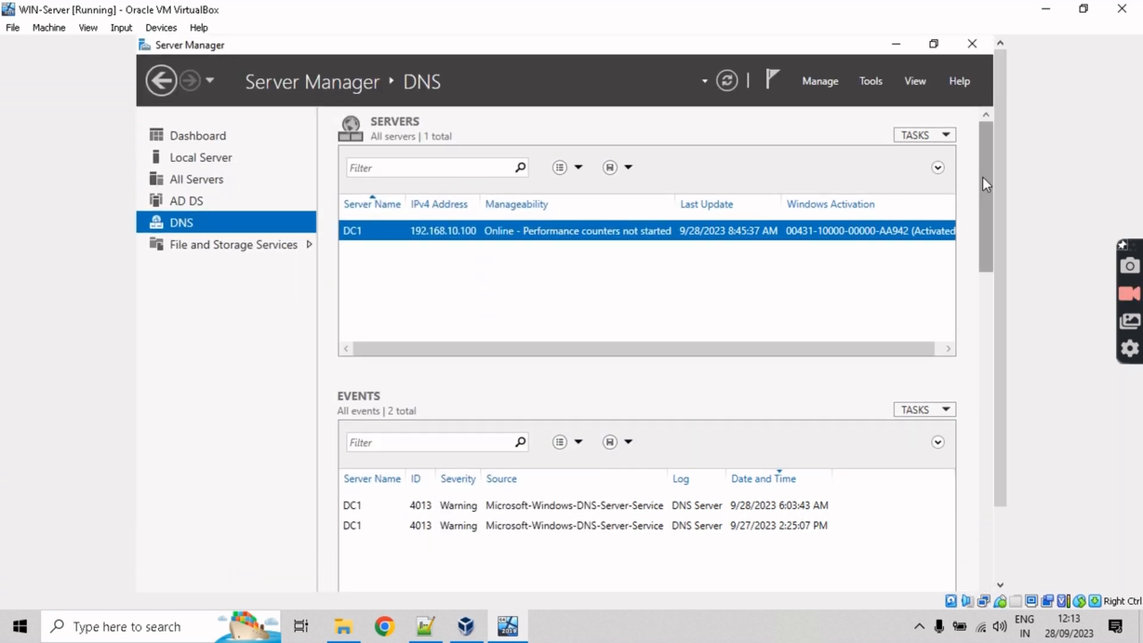
Step: Launch Add Roles and Features, keeping role-based installation and DC1.ad.mpk.com as destination
left_click(823, 89)
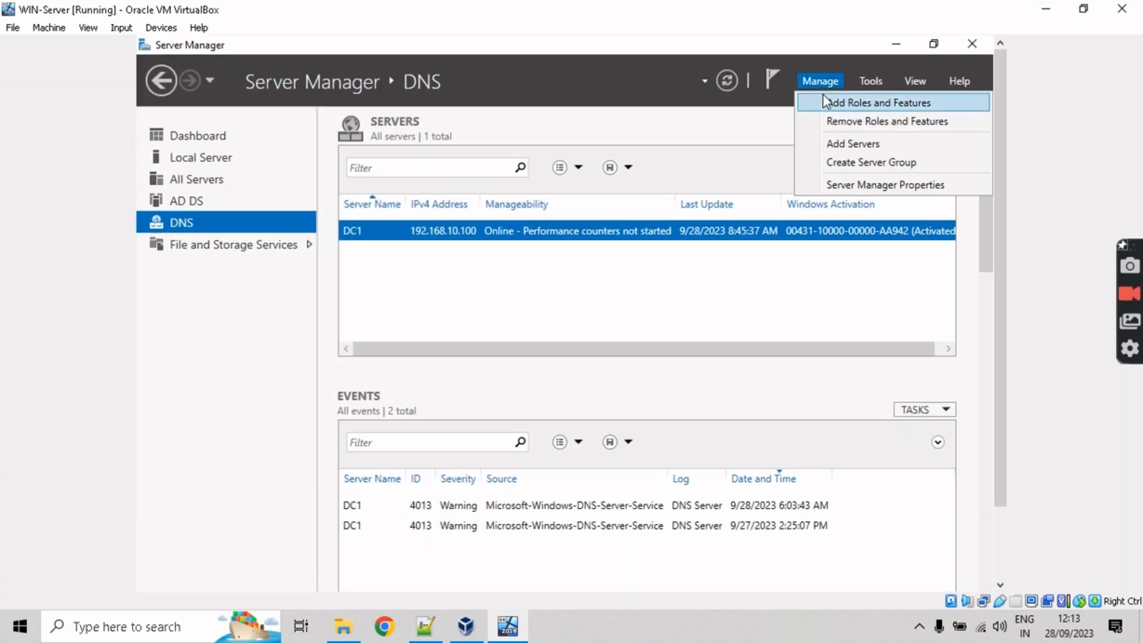
left_click(827, 106)
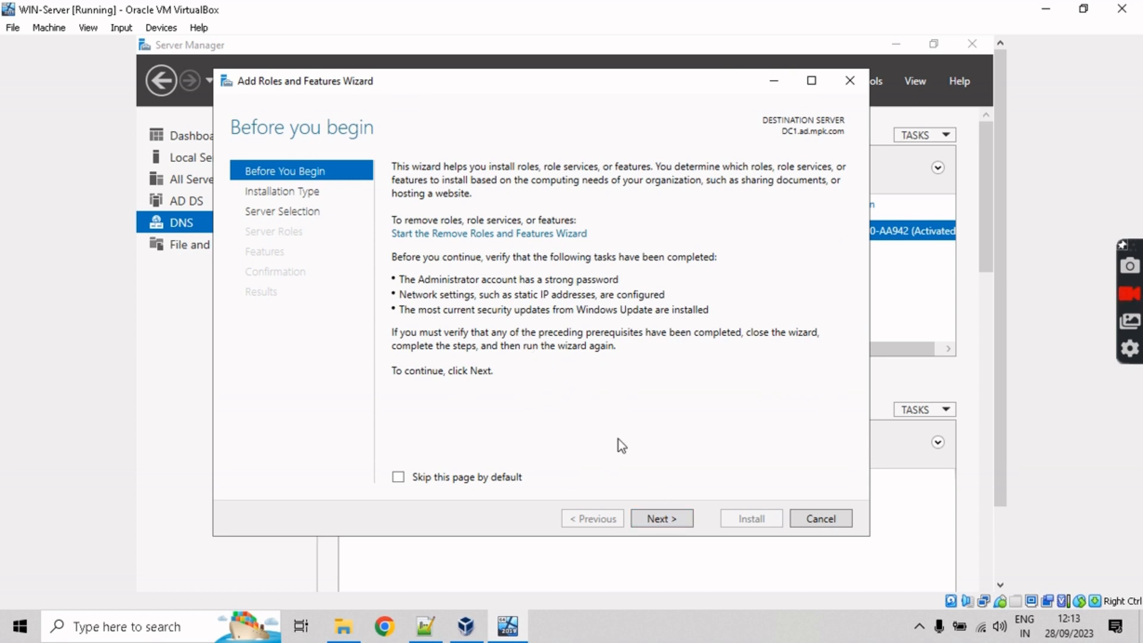
left_click(662, 520)
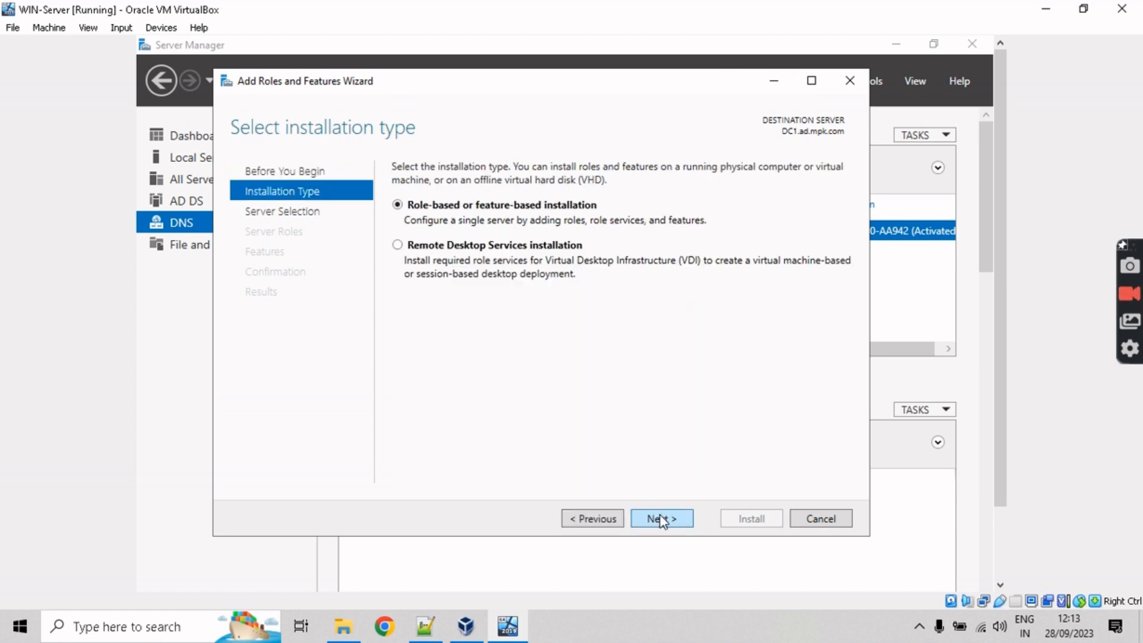
left_click(662, 519)
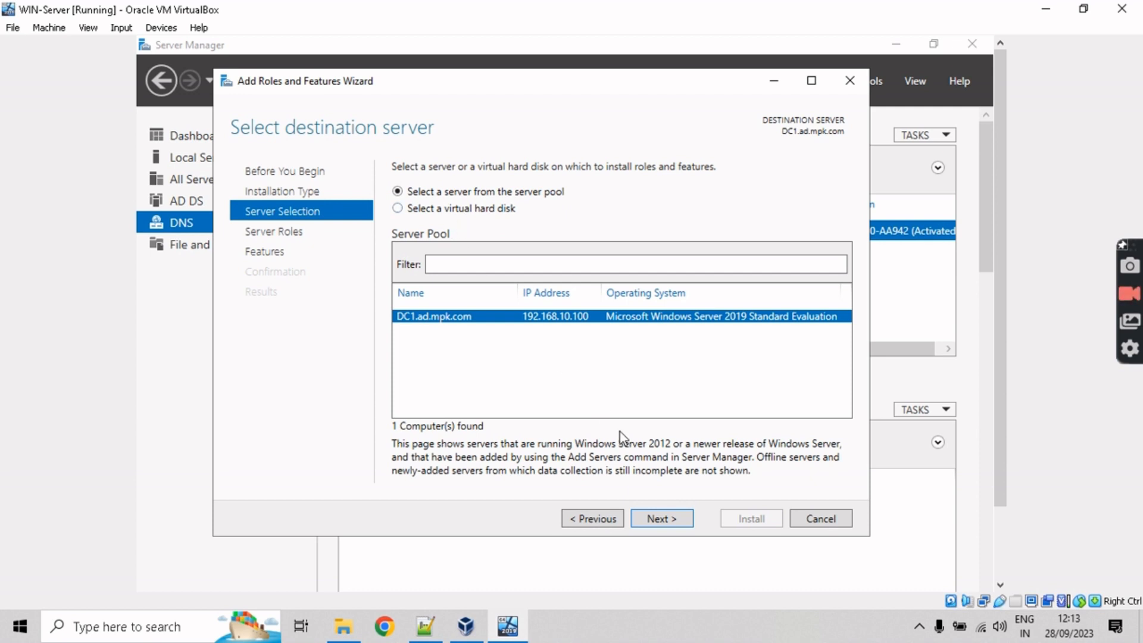
left_click(677, 520)
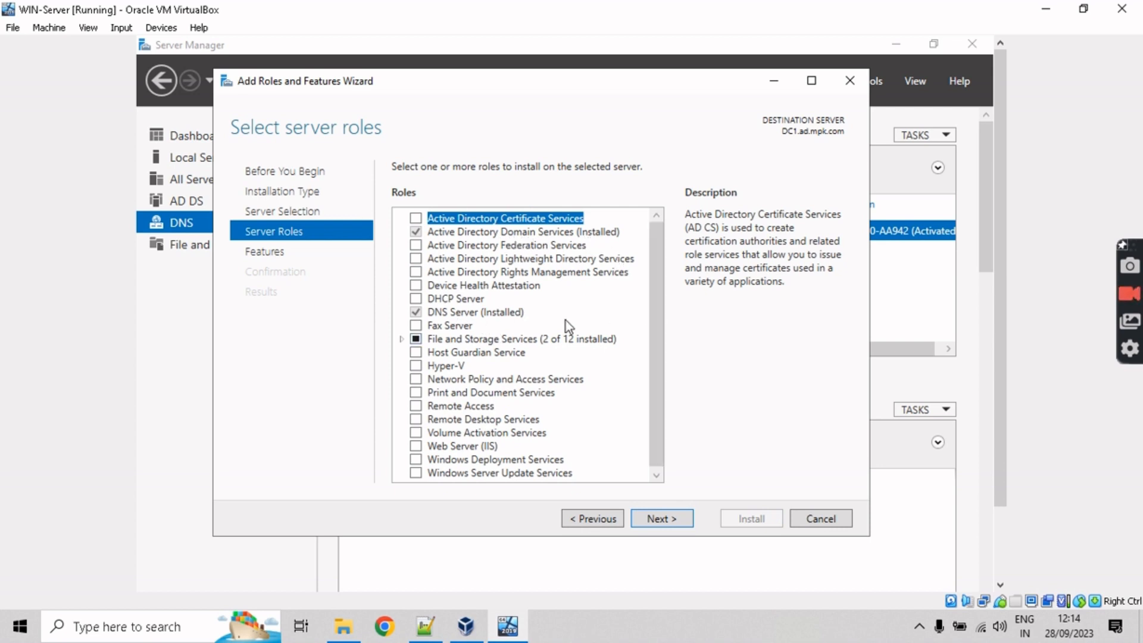
left_click_drag(655, 323, 652, 390)
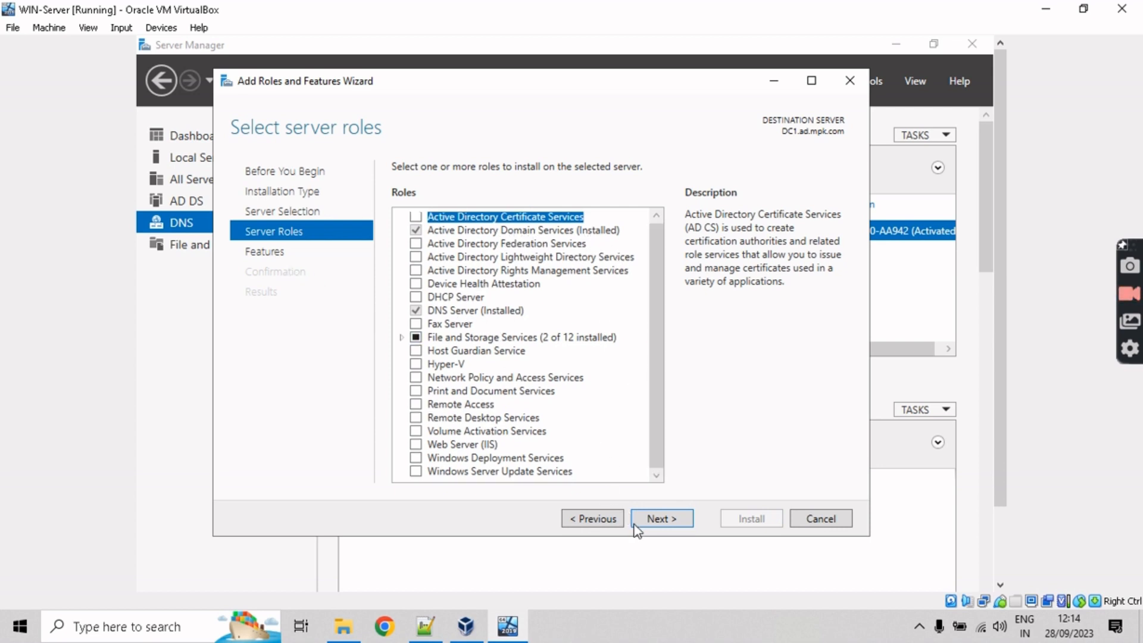
Step: Advance to Select features and scroll the list past .NET Framework 3.5 and Group Policy Management
key("Return")
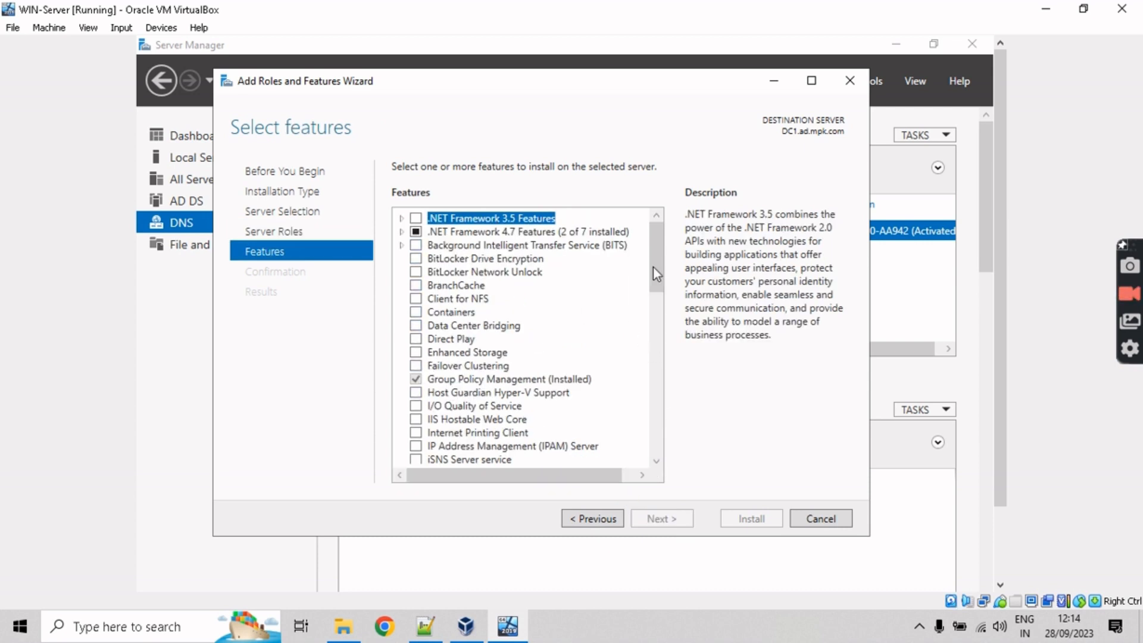
scroll(655, 274, "down", 1)
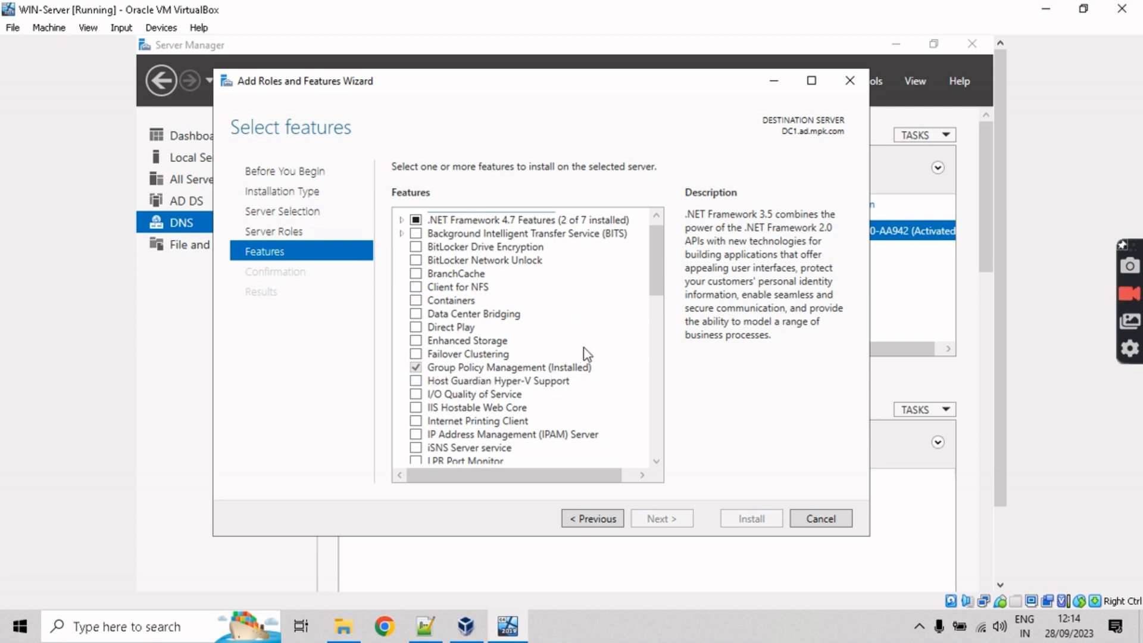
left_click_drag(664, 286, 641, 388)
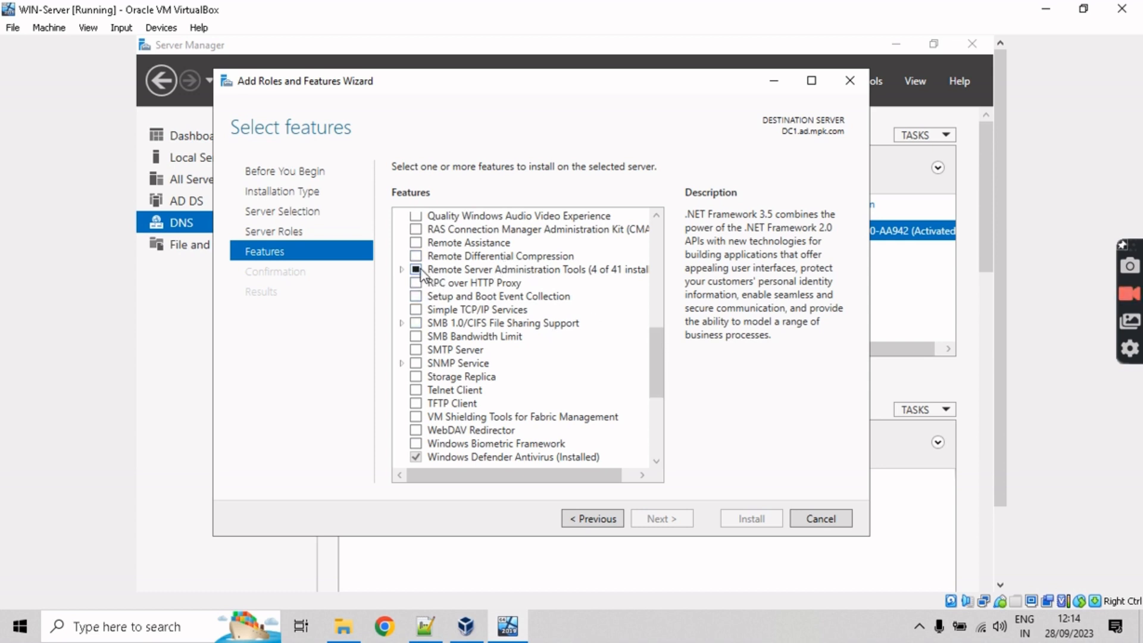
left_click_drag(656, 355, 665, 442)
left_click_drag(665, 387, 656, 204)
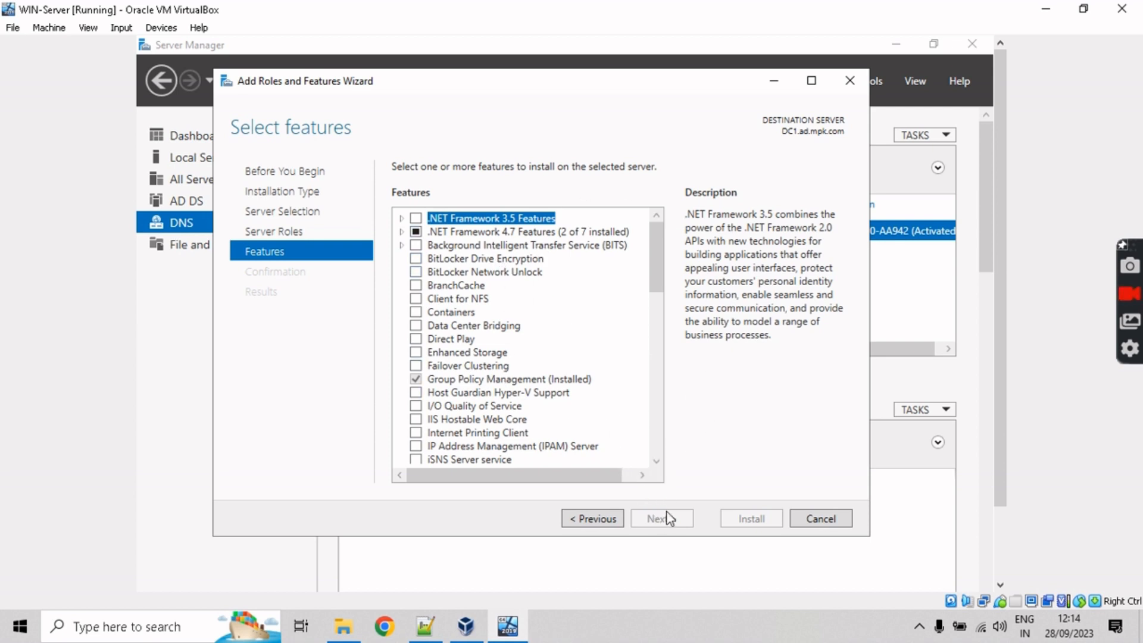
Step: Tick BitLocker Network Unlock with required features, view WDS pages and Confirmation, then cancel the wizard
left_click(415, 272)
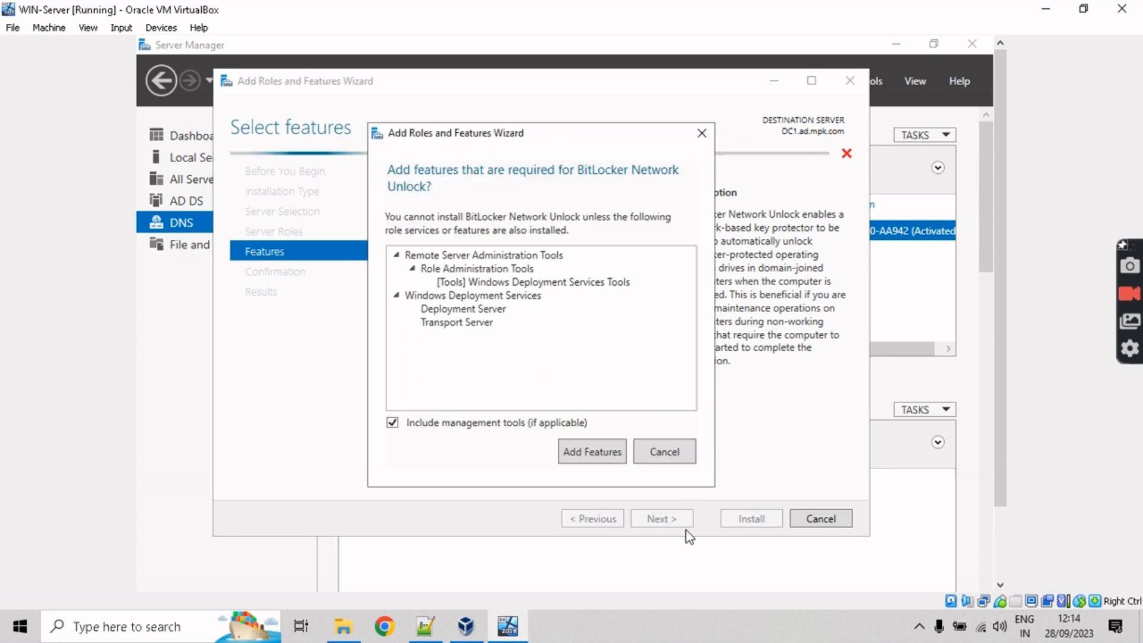
left_click(606, 458)
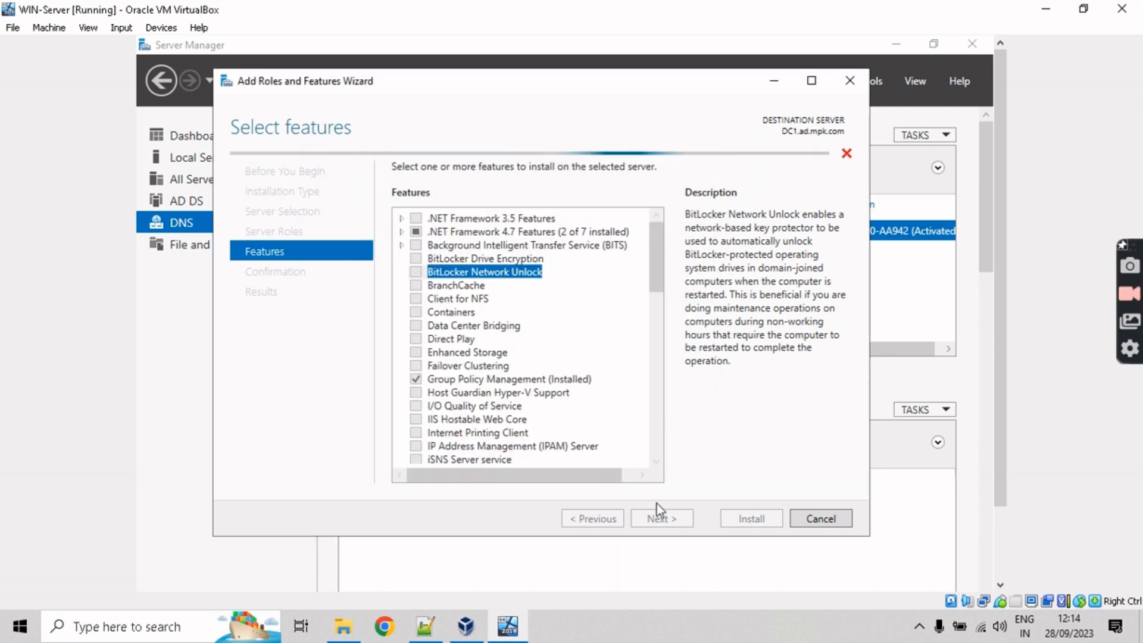
left_click(666, 525)
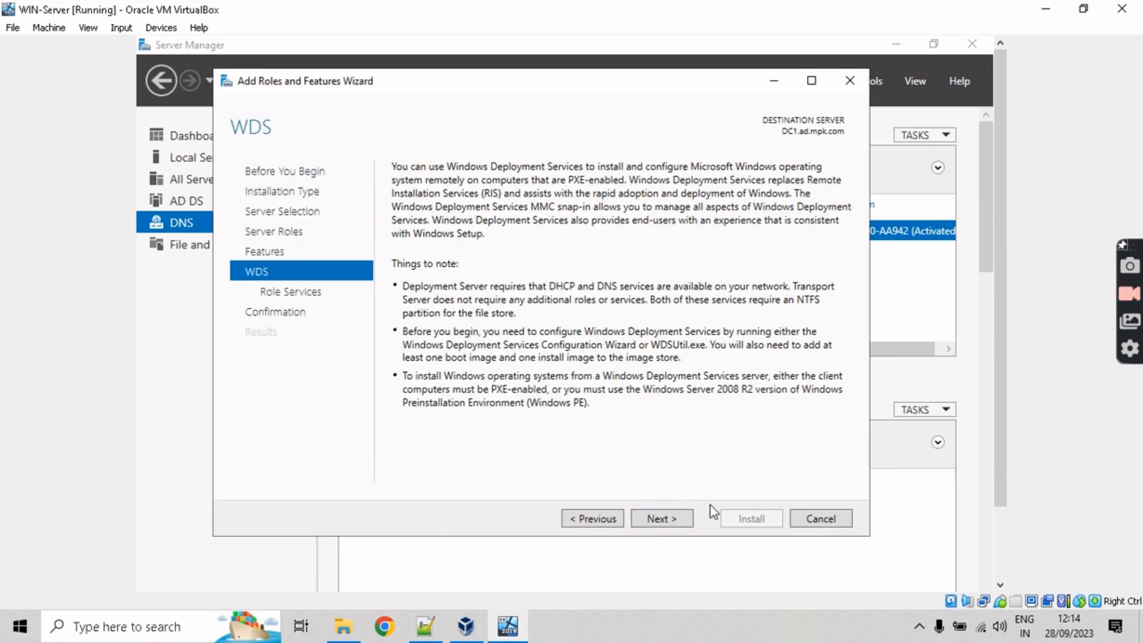
left_click(686, 523)
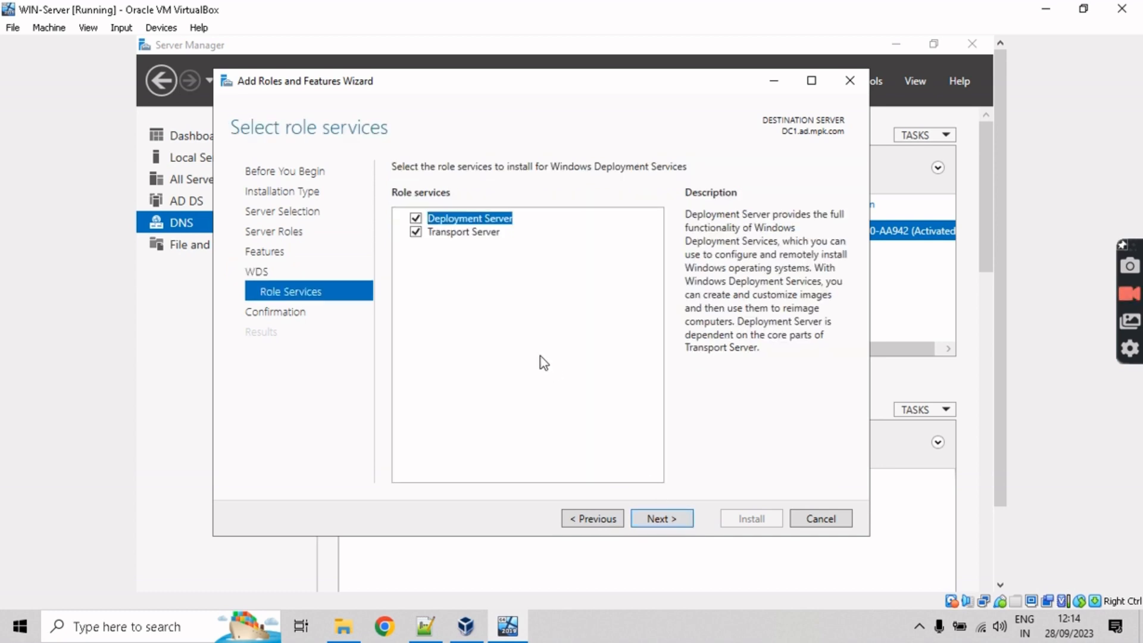
left_click(611, 529)
left_click(591, 520)
left_click(294, 316)
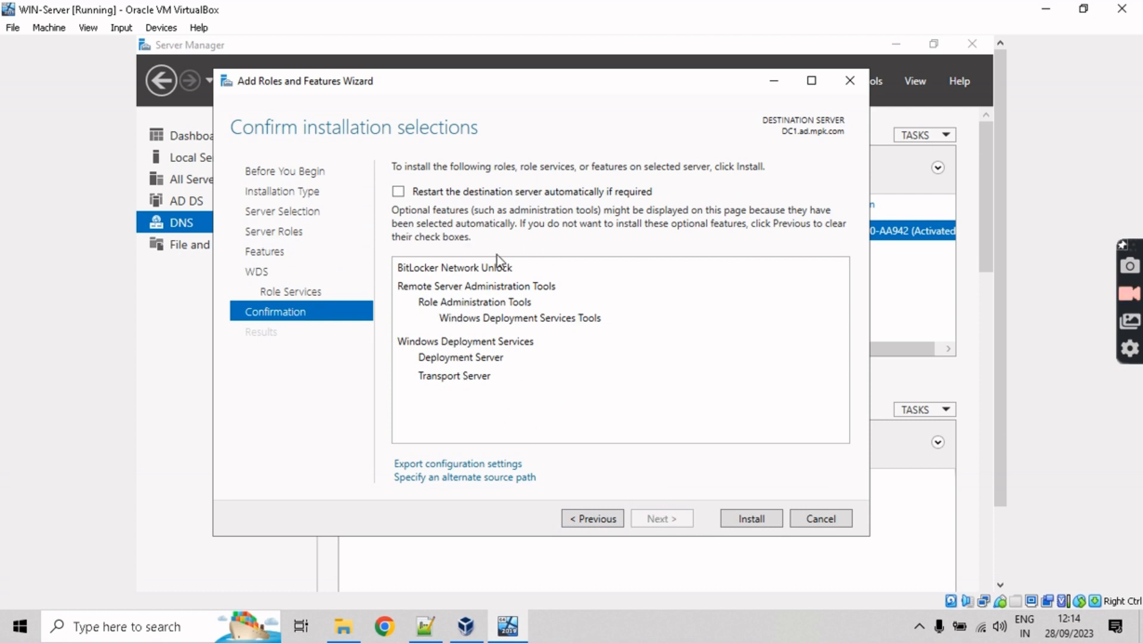
left_click(828, 524)
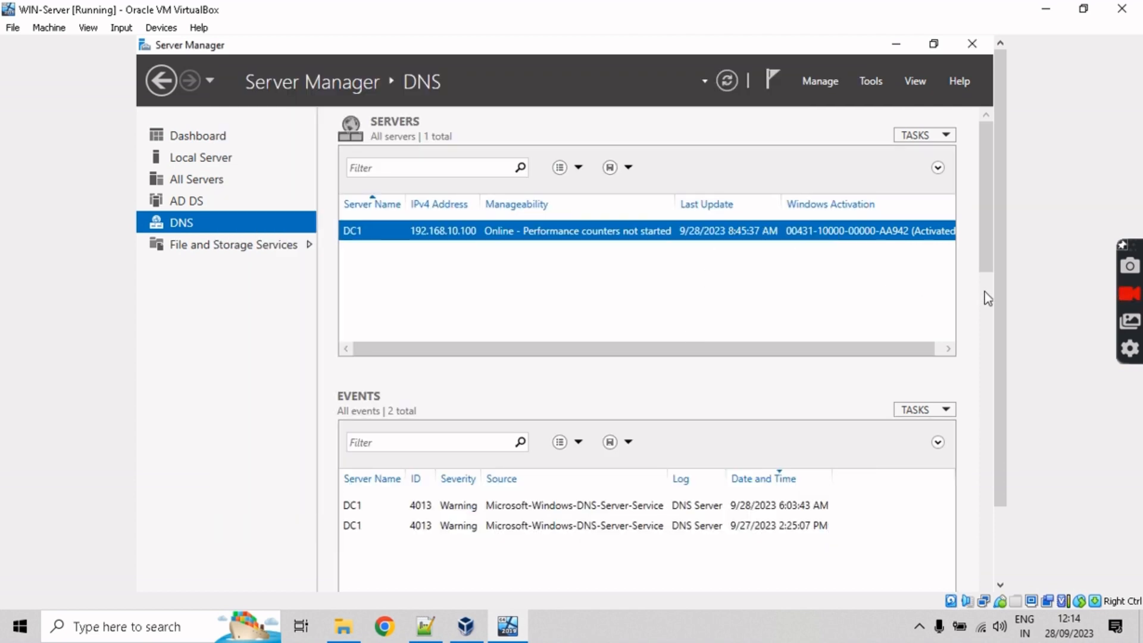
left_click(771, 81)
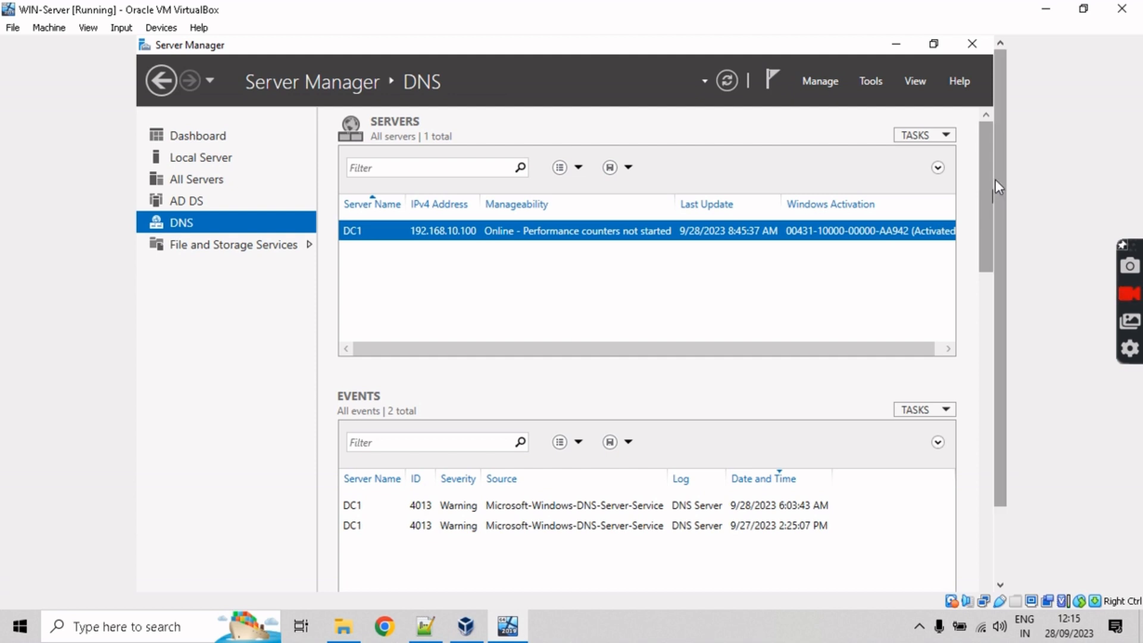
mouse_move(995, 179)
left_mouse_down()
mouse_move(985, 220)
mouse_move(998, 159)
left_mouse_up()
left_click(222, 202)
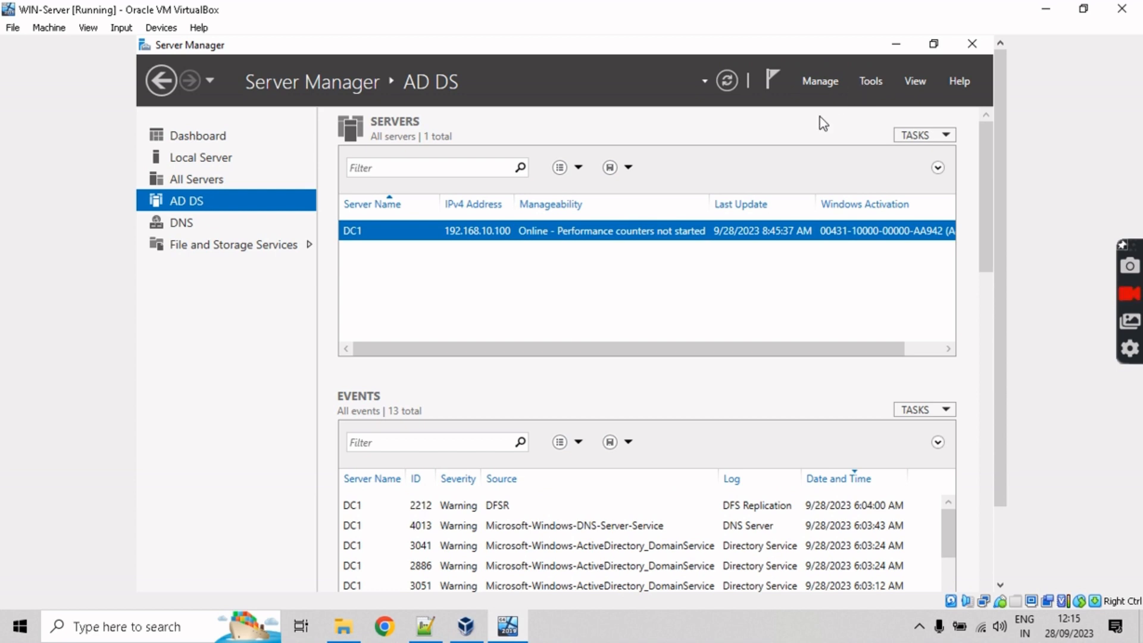
left_click(867, 84)
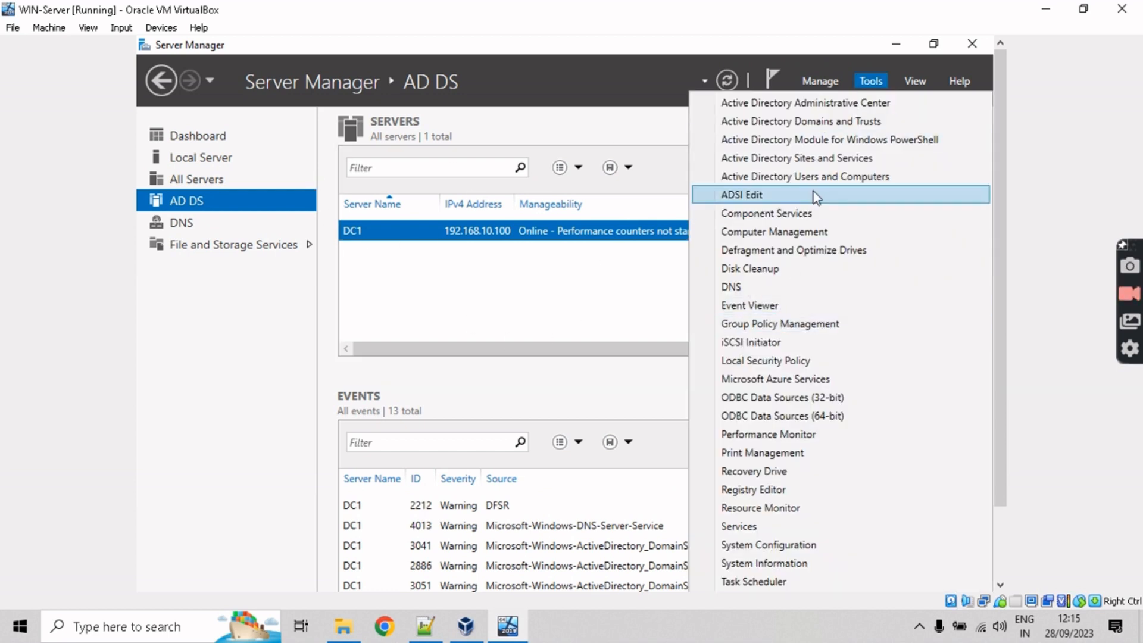
left_click(762, 329)
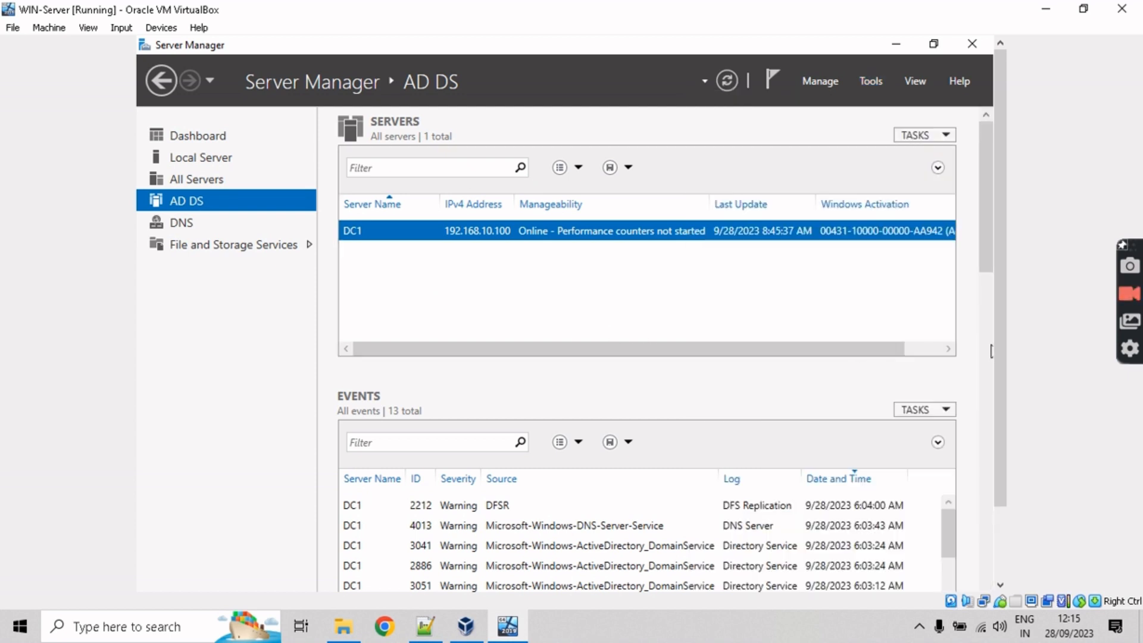
left_click(426, 626)
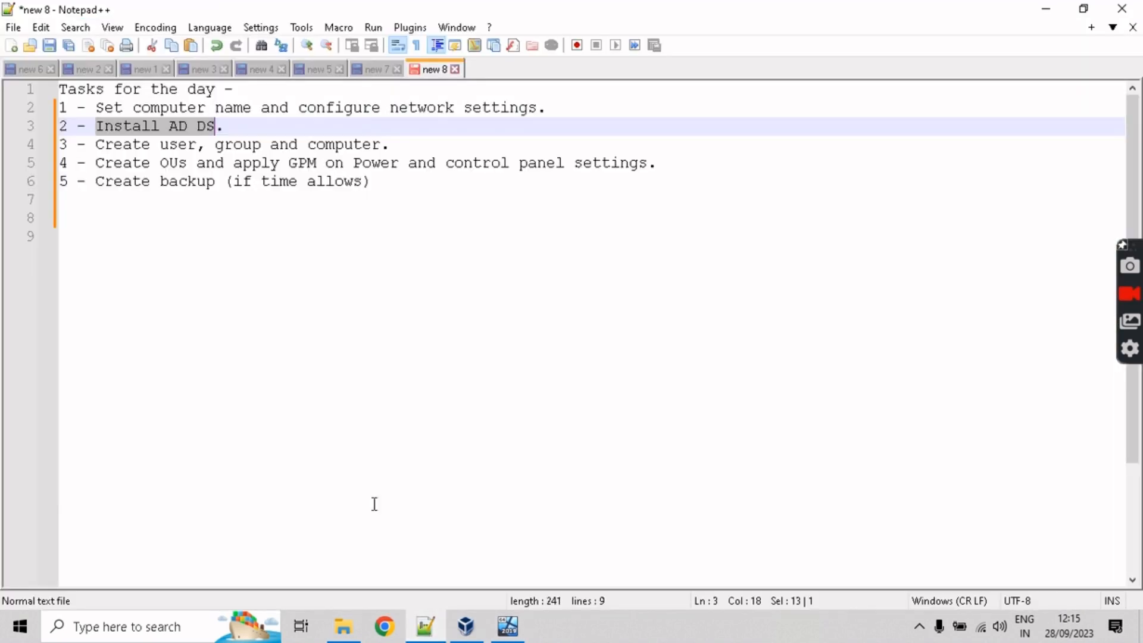
left_click_drag(100, 145, 405, 145)
left_click(450, 153)
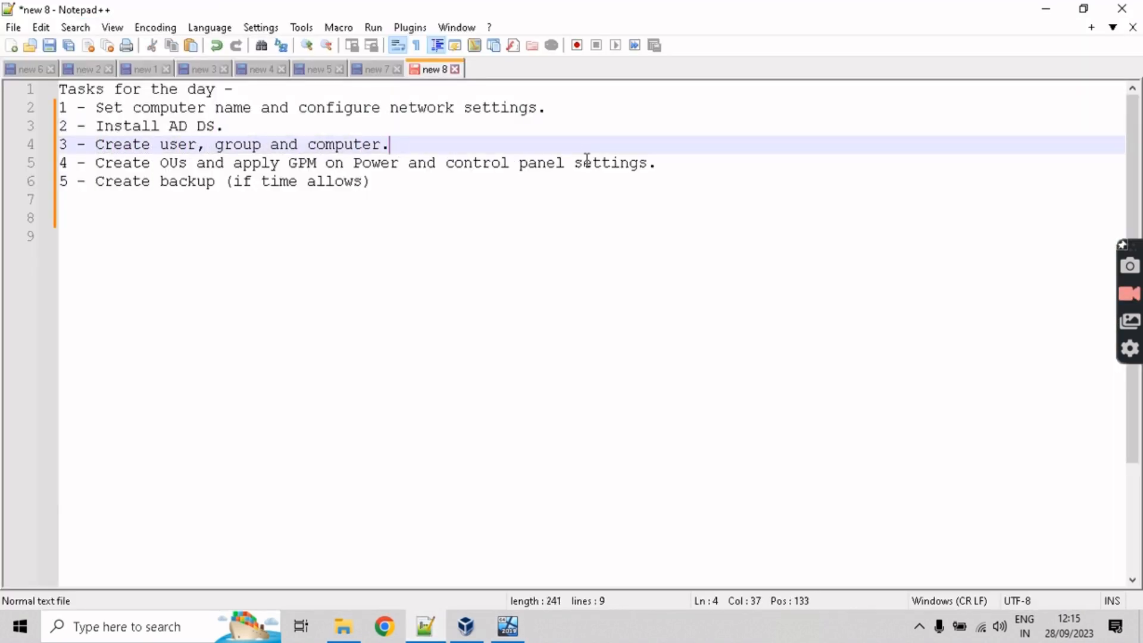
left_click(1047, 8)
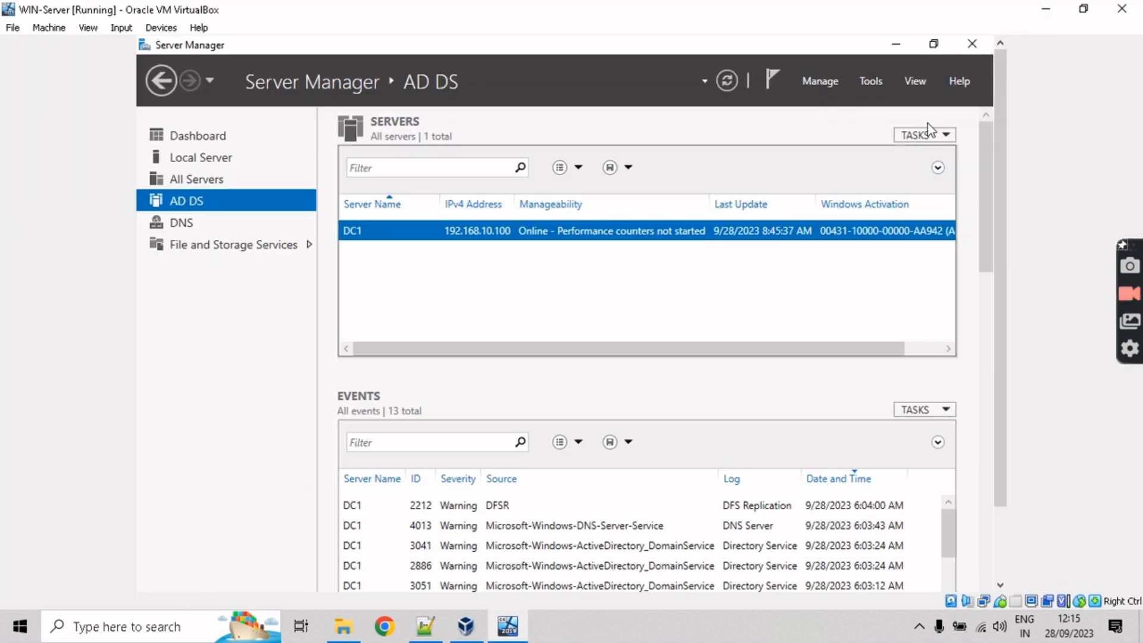
Step: Launch Active Directory Users and Computers and browse ad.mpk.com's Builtin and Domain Controllers containers
left_click(870, 80)
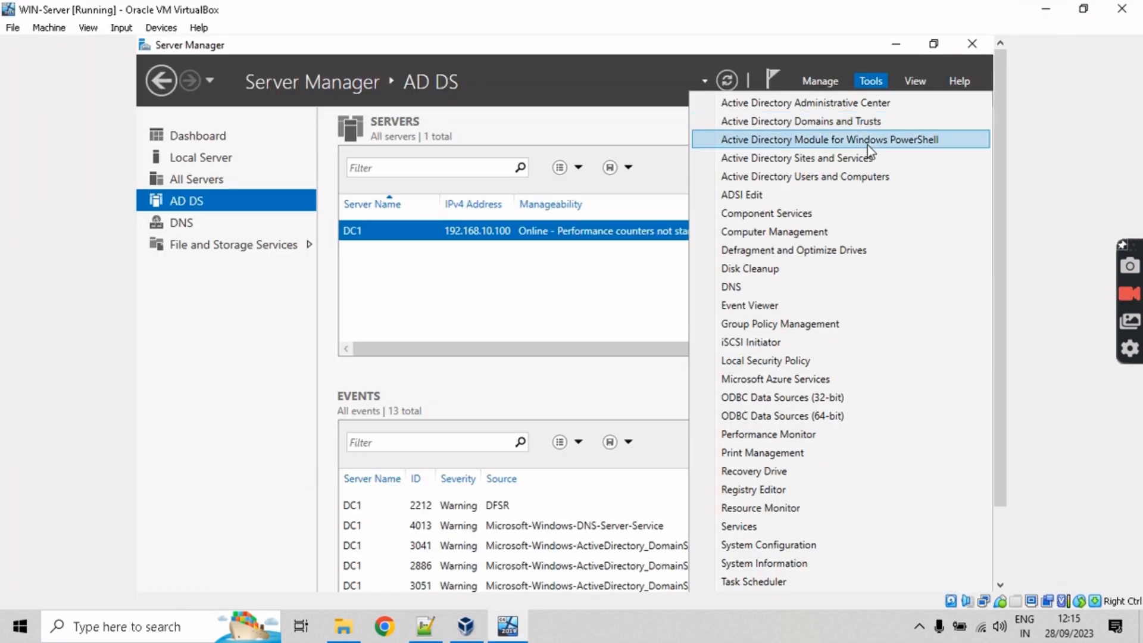
left_click(864, 177)
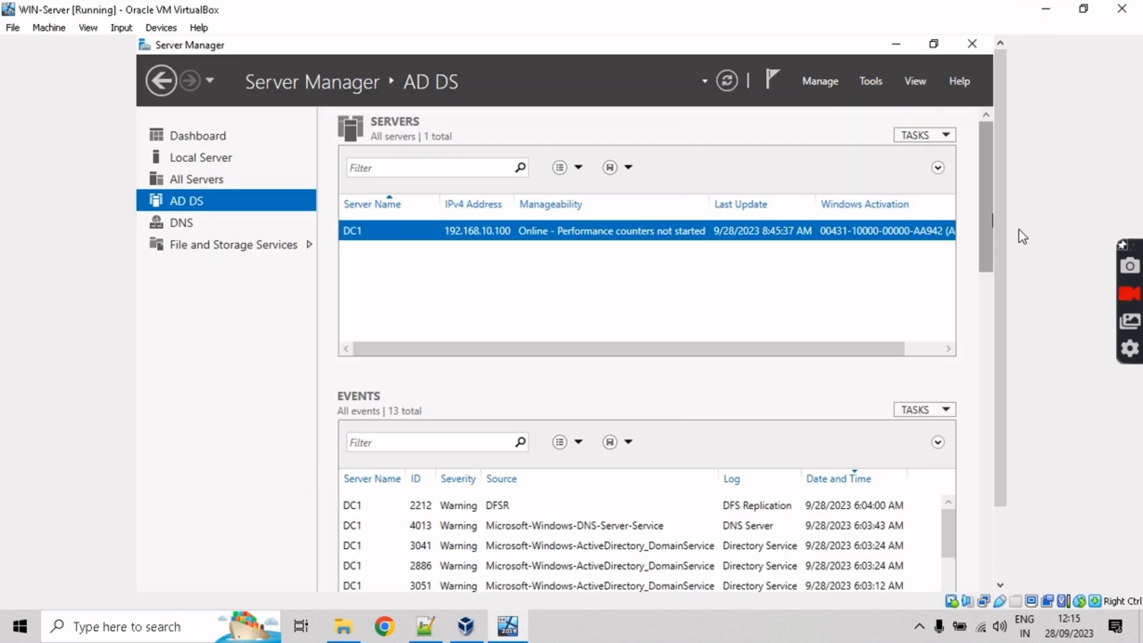
left_click_drag(1002, 237, 984, 275)
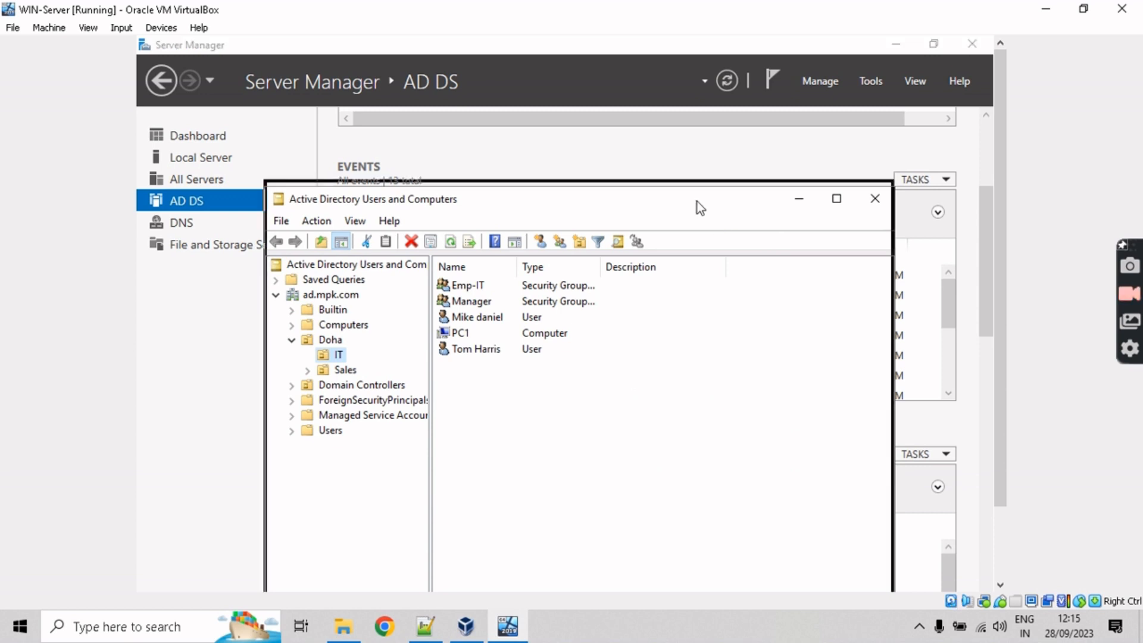
left_click_drag(698, 202, 681, 145)
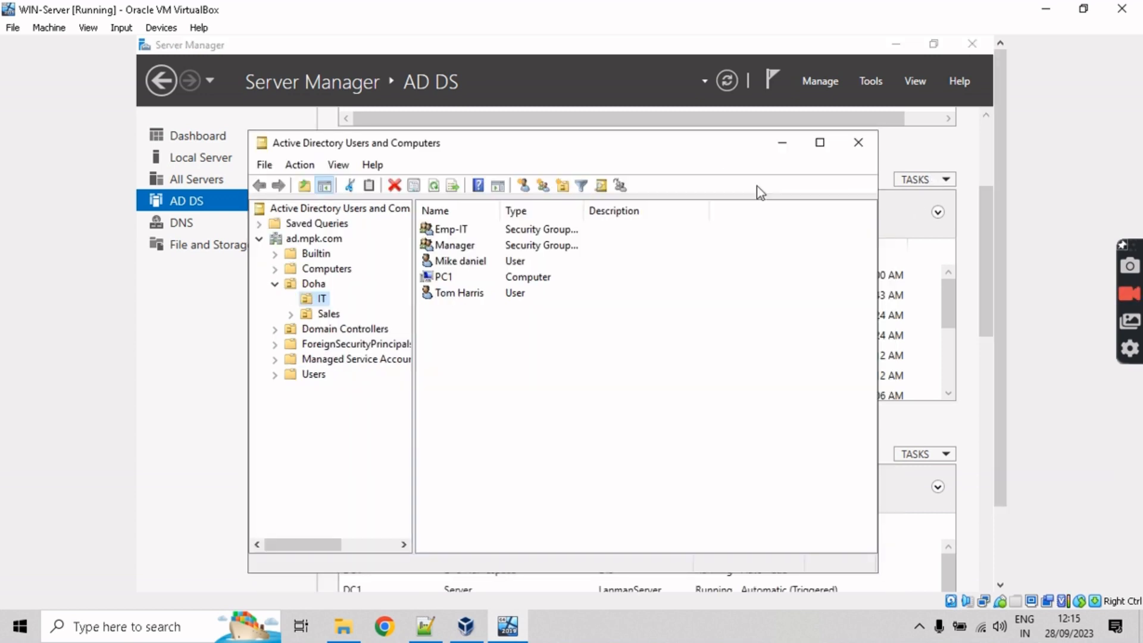
left_click(299, 239)
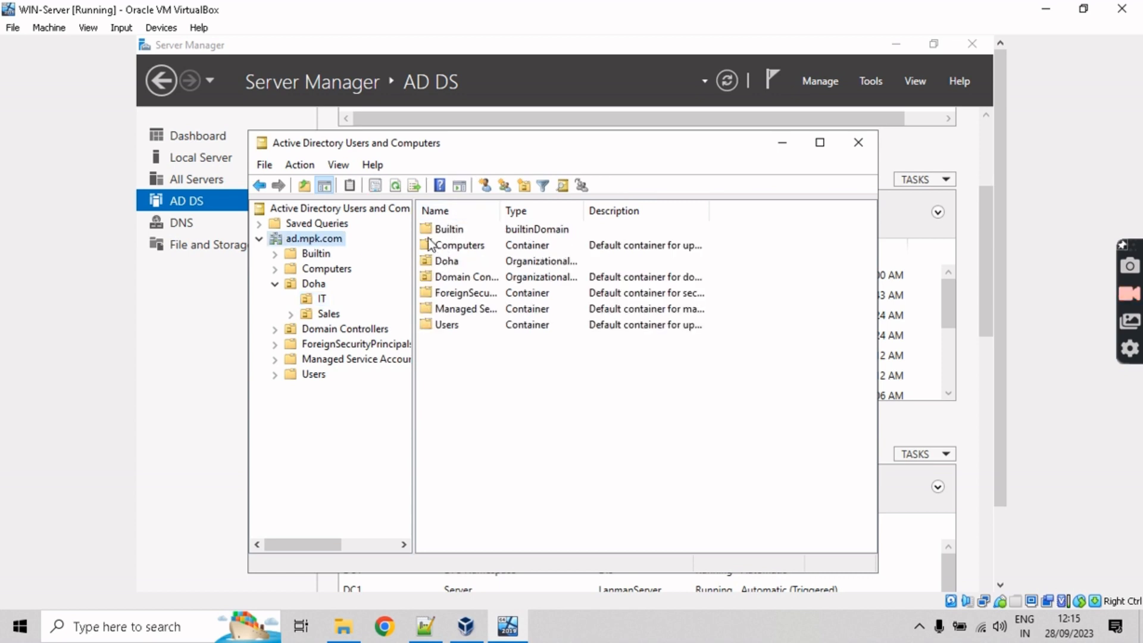
left_click(460, 234)
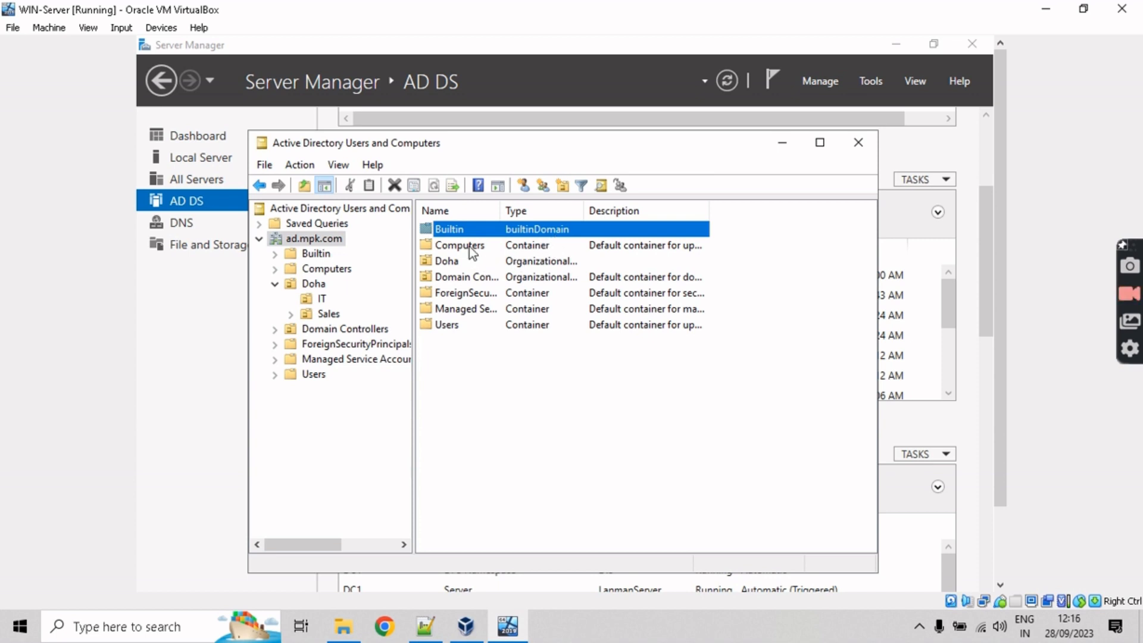
left_click(480, 278)
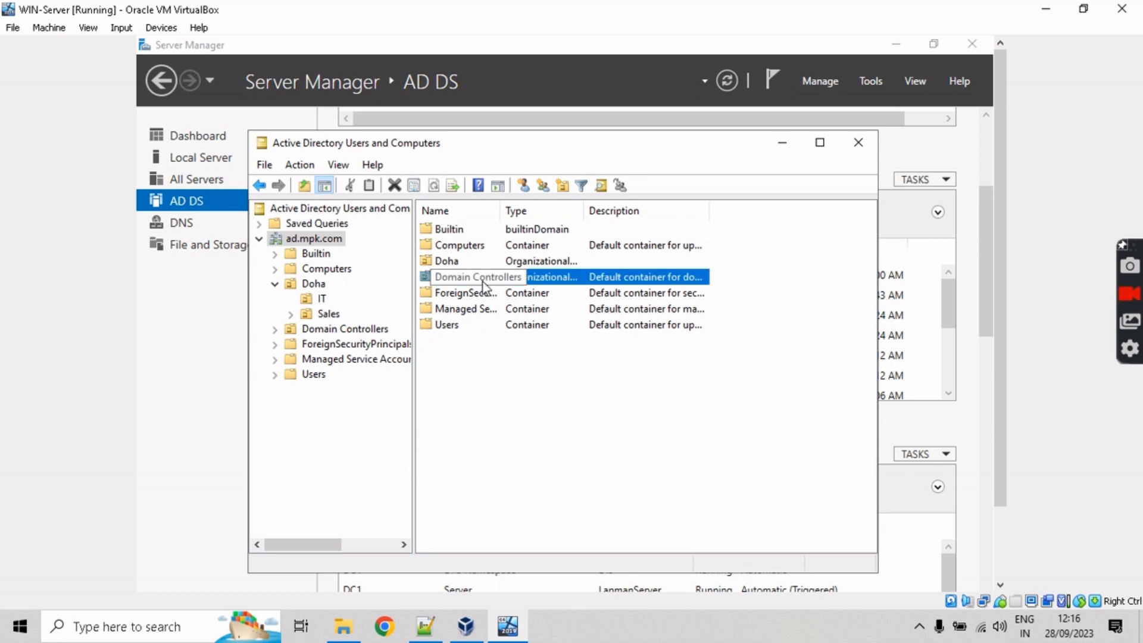
Step: Widen the Name and Type columns, inspect Domain Controllers and Doha's IT and Sales, then open Users
left_click_drag(503, 212, 531, 214)
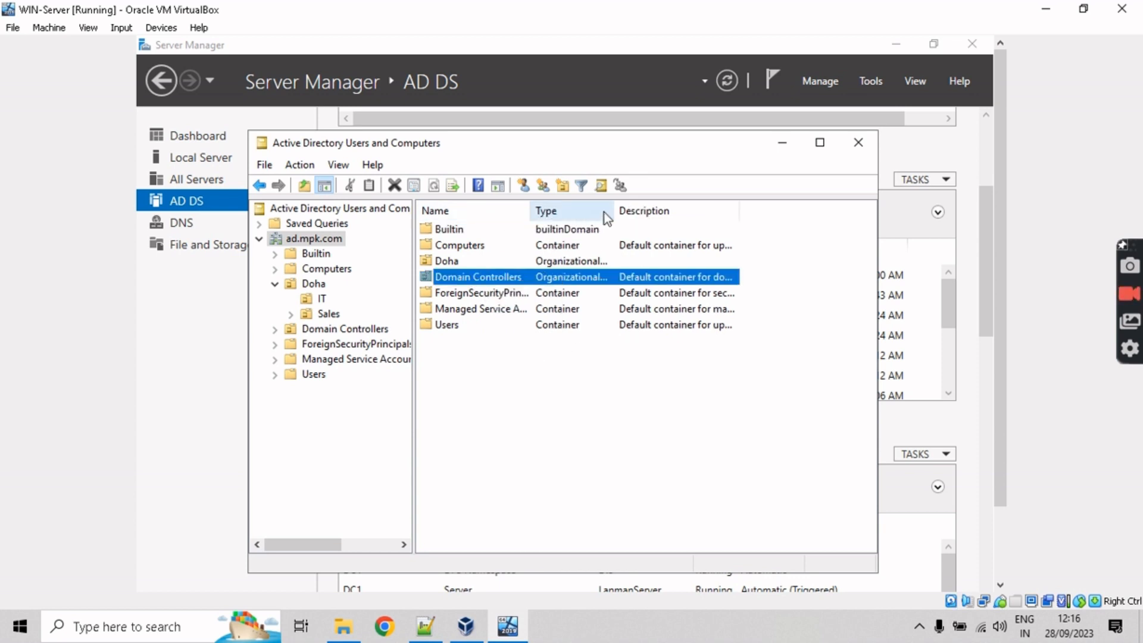
left_click_drag(613, 210, 646, 209)
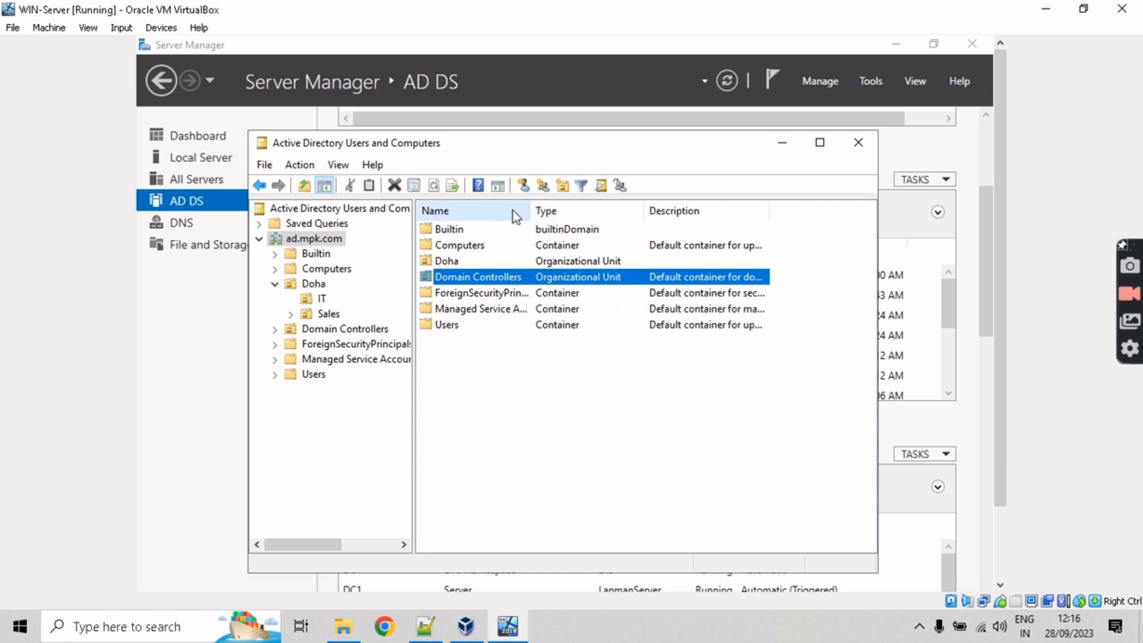
left_click_drag(529, 212, 561, 214)
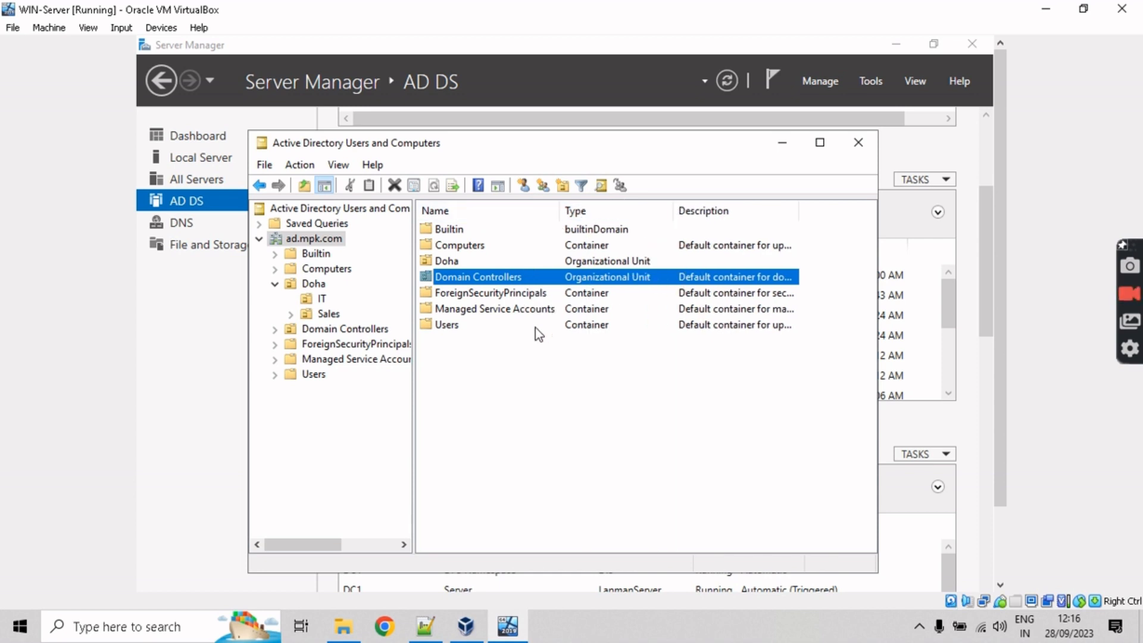
left_click(496, 345)
double_click(504, 279)
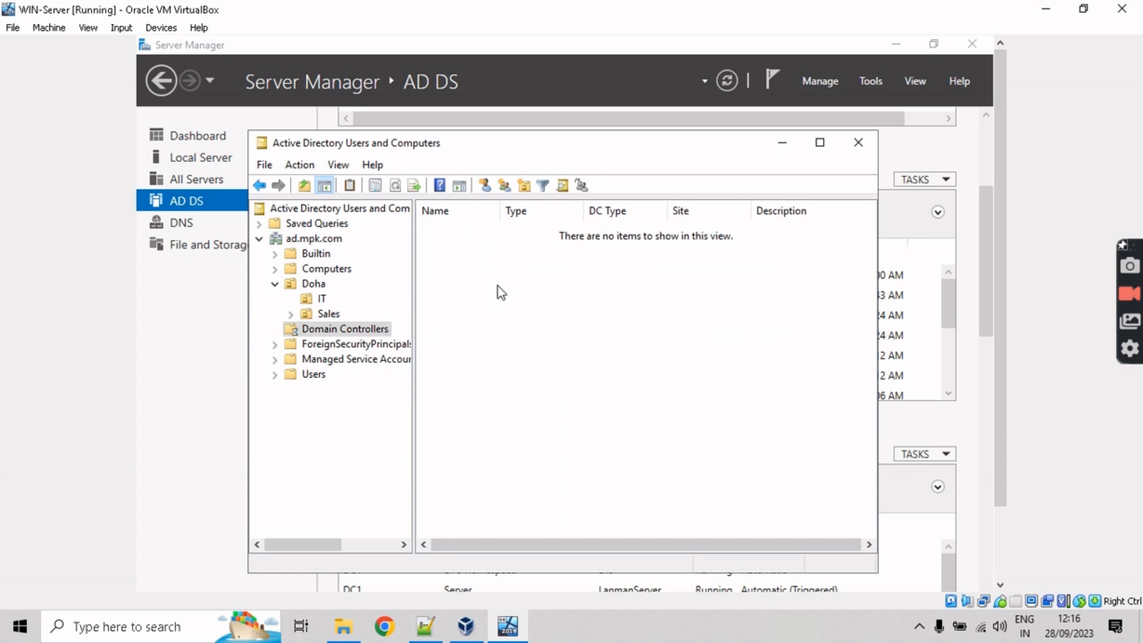
left_click(309, 285)
left_click(273, 285)
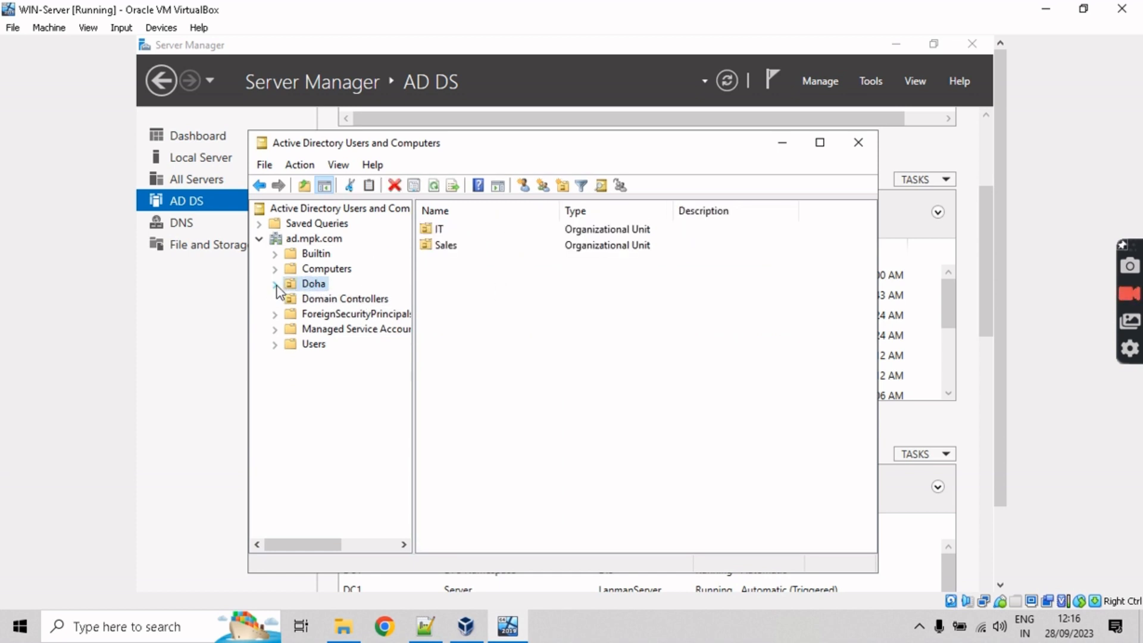
left_click(314, 239)
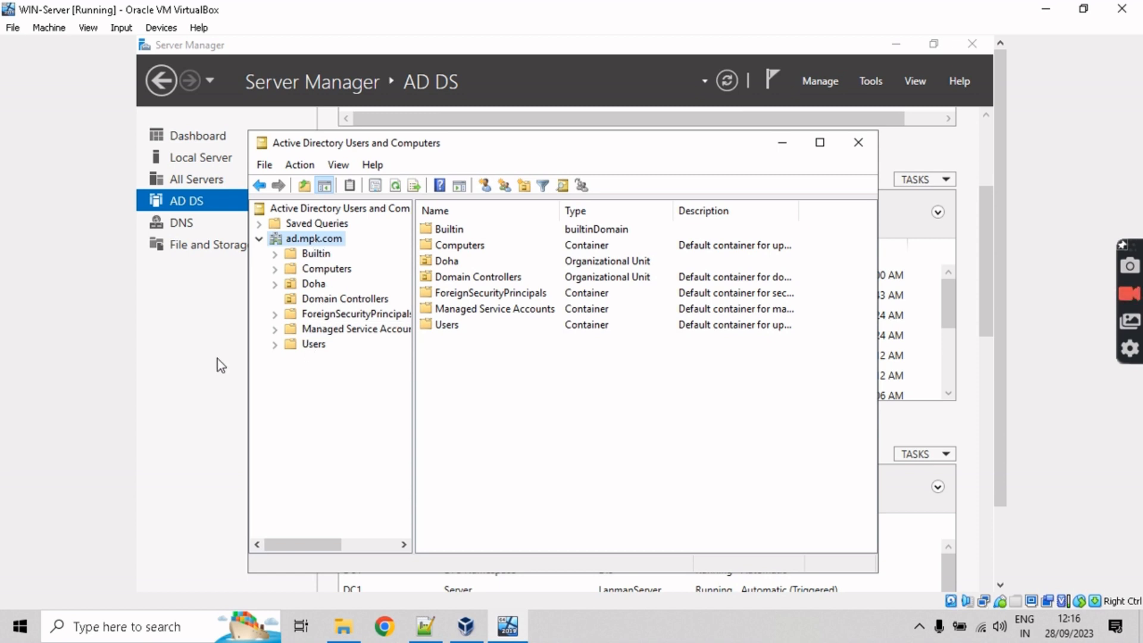
left_click(311, 345)
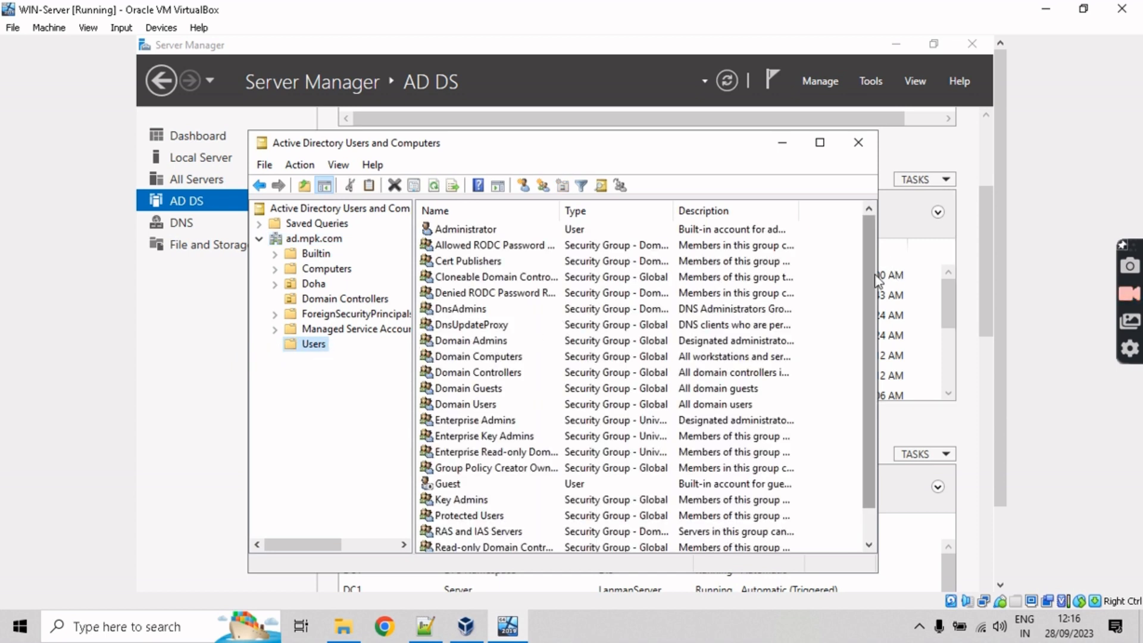
Step: Browse the Users list and bring up the right-click New submenu of object types
left_click_drag(873, 278, 844, 267)
scroll(876, 452, "down", 1)
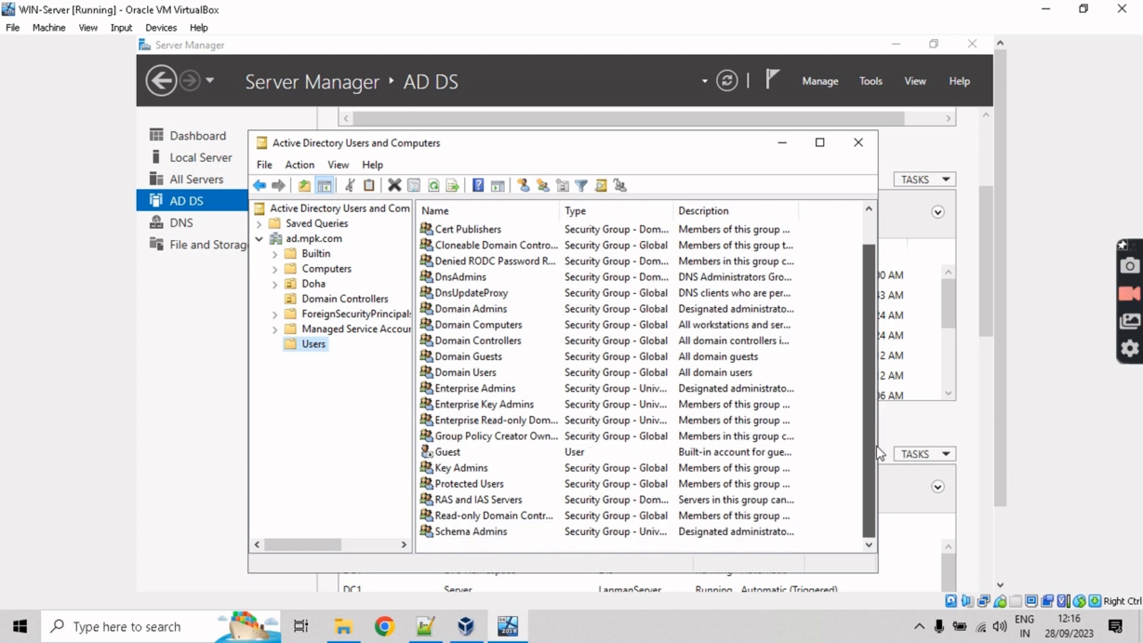
left_click(448, 457)
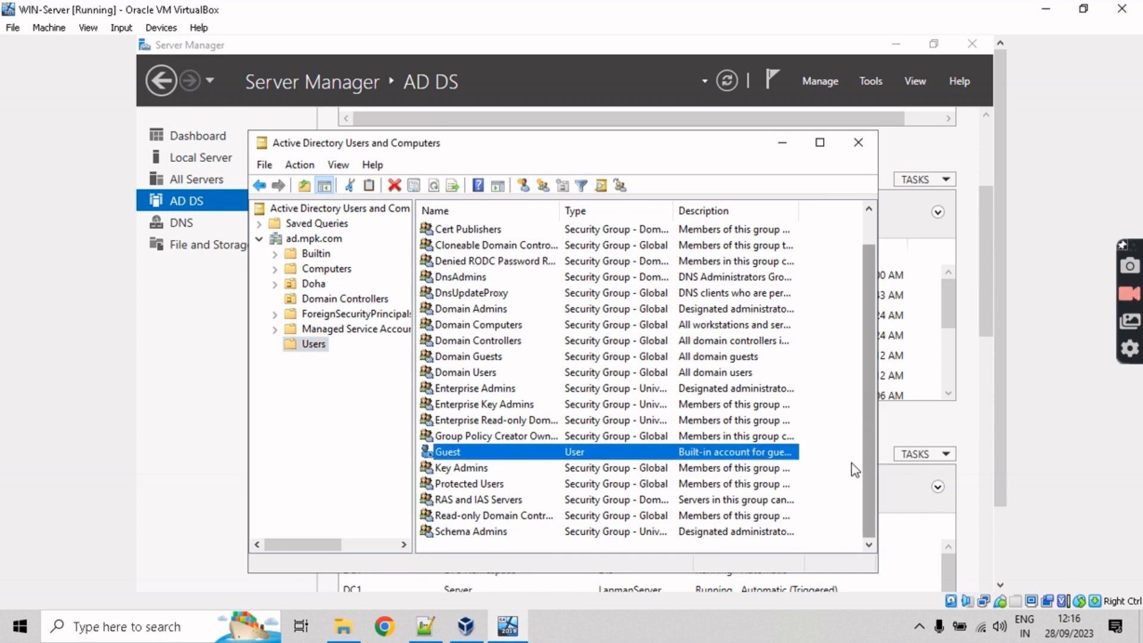
right_click(836, 398)
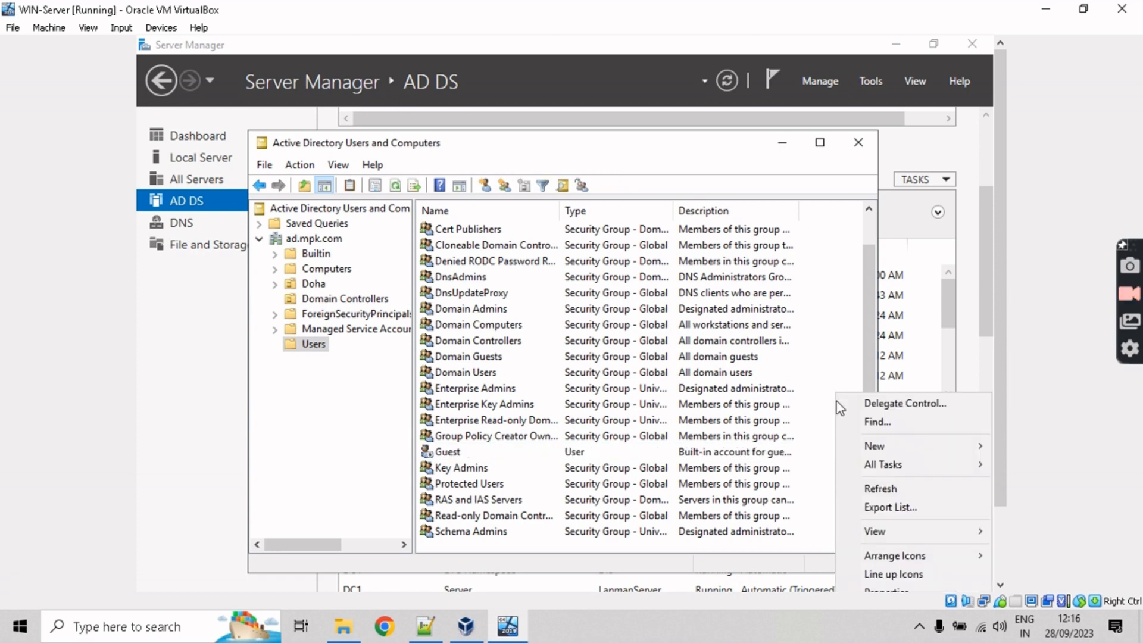
mouse_move(860, 445)
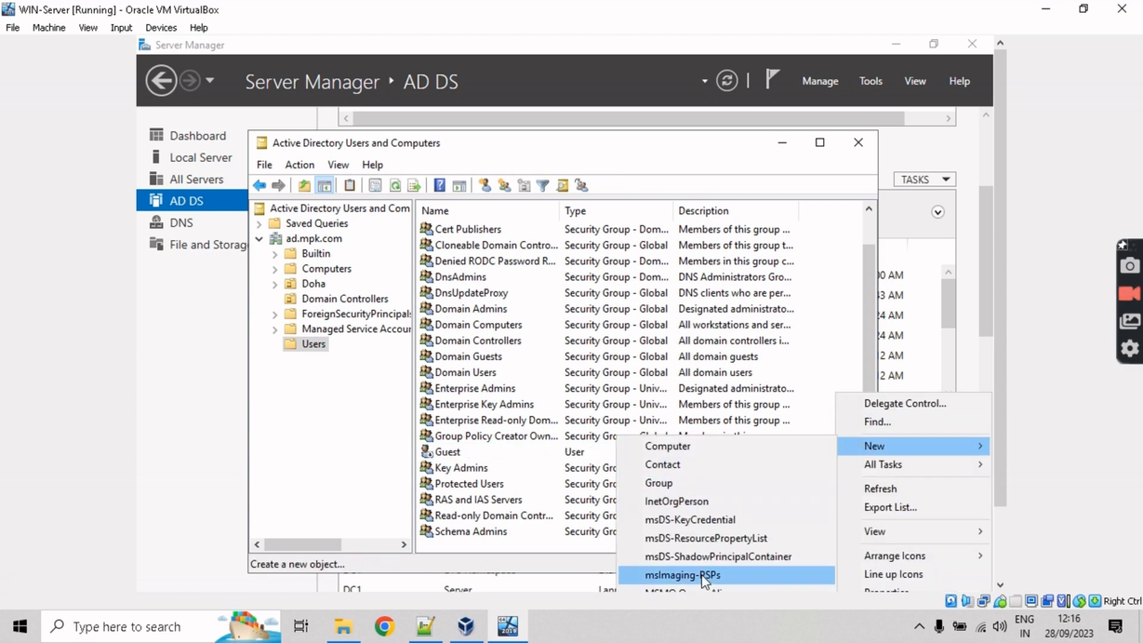
right_click(814, 258)
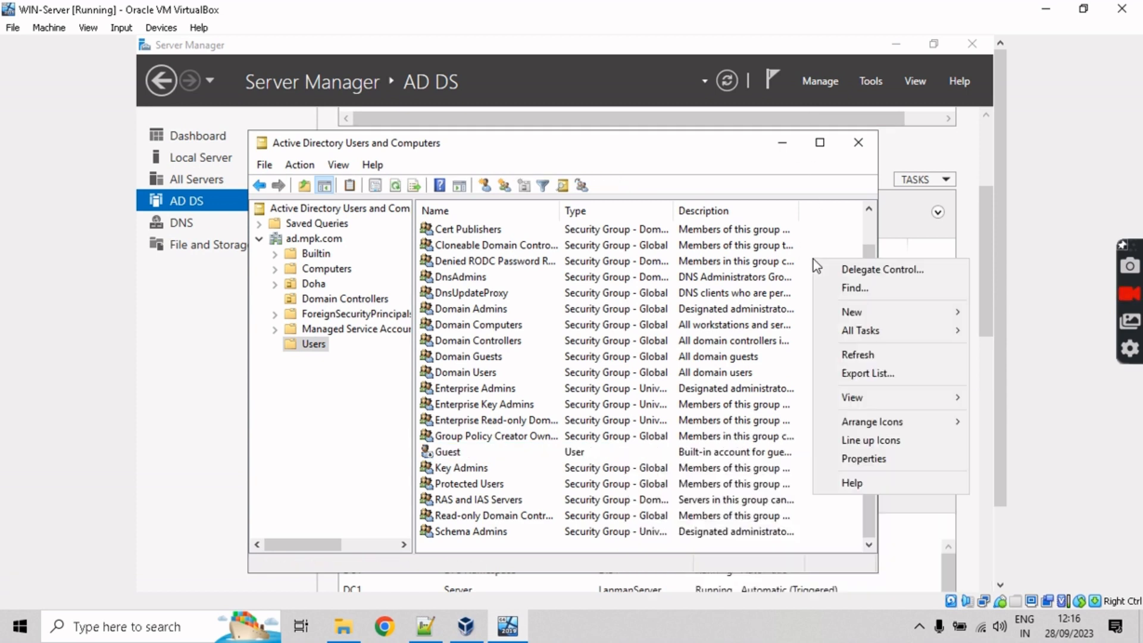
Step: Start a new user in ad.mpk.com/Users and enter the user's first and last name
mouse_move(866, 316)
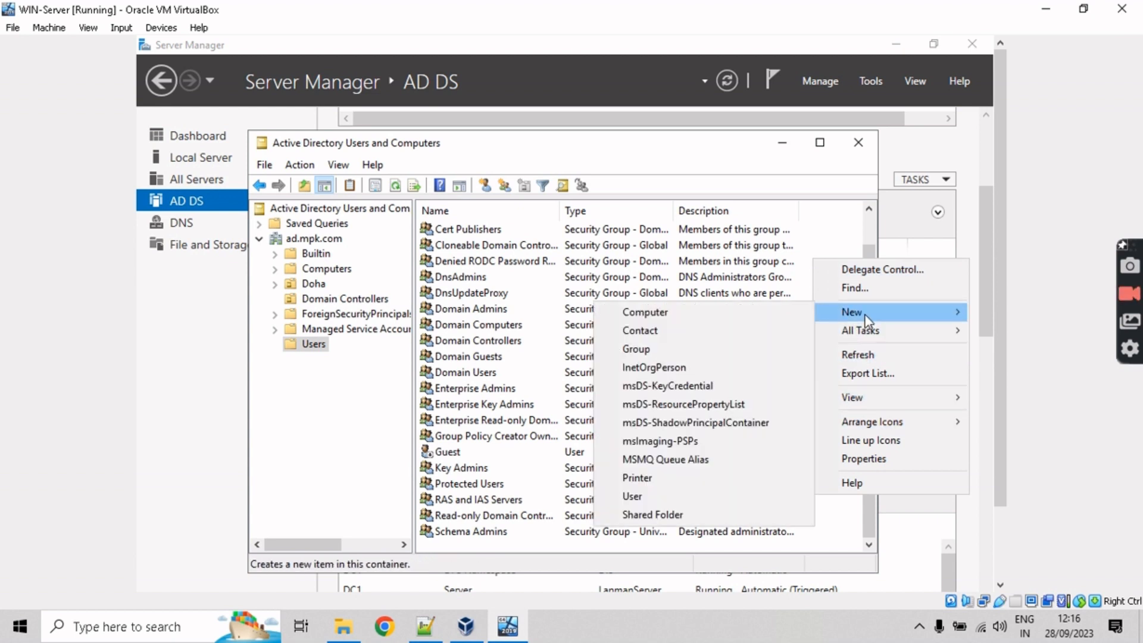
left_click(660, 495)
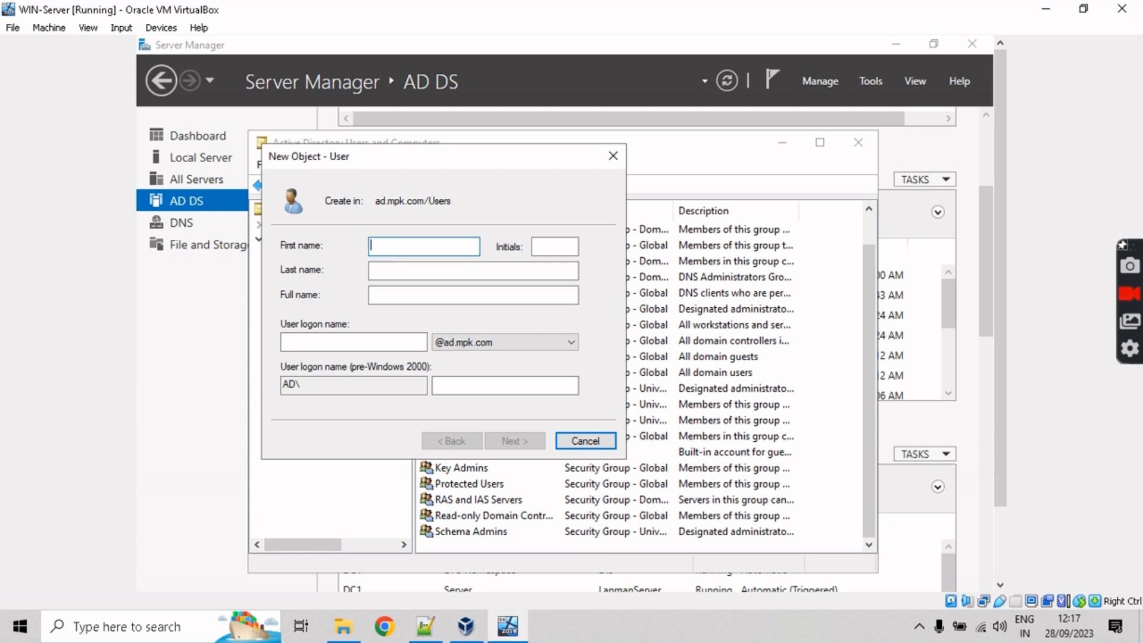
type("DAn")
key("BackSpace")
key("BackSpace")
type("nail")
key("BackSpace")
key("BackSpace")
type("n")
key("BackSpace")
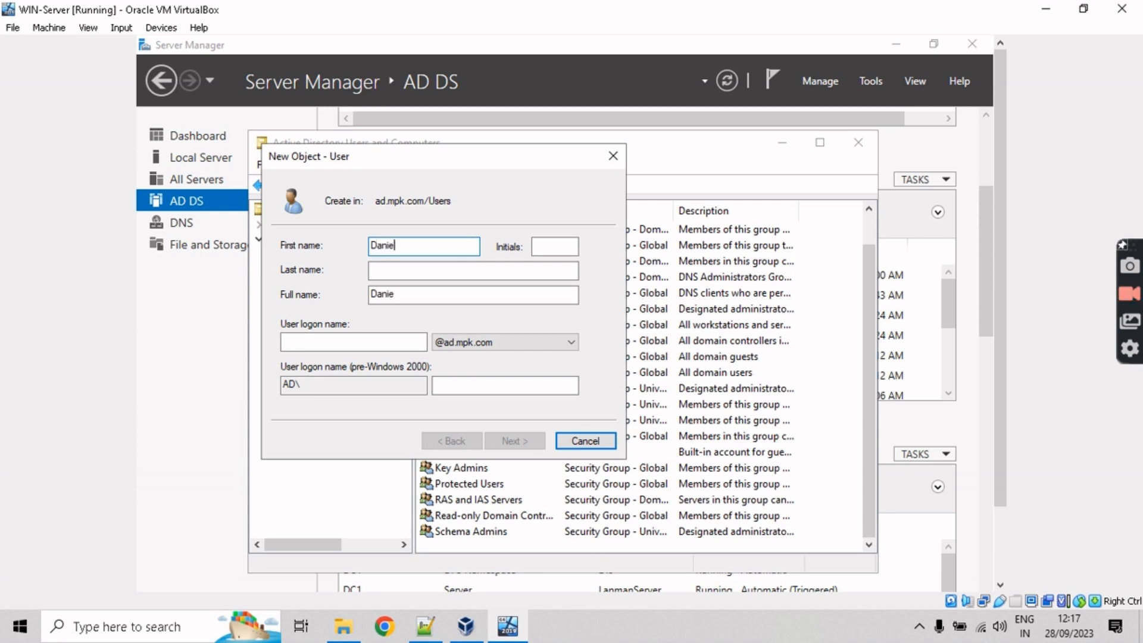
key("Tab")
key("Tab")
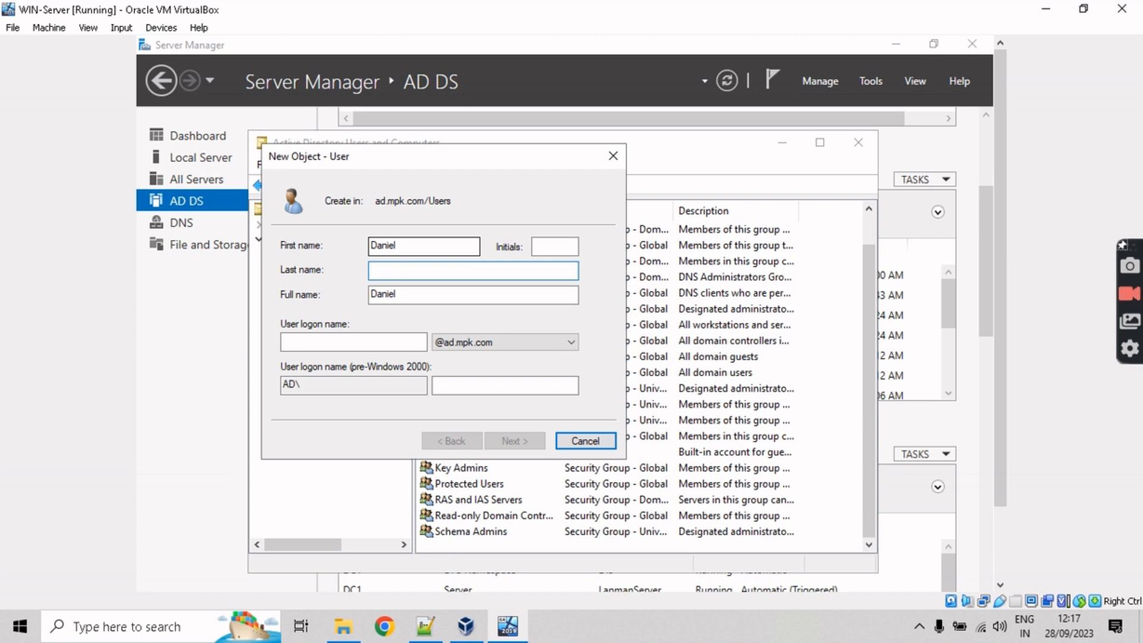
Step: Enter the user's logon name, then select it and bring up its editing menu
left_click(400, 341)
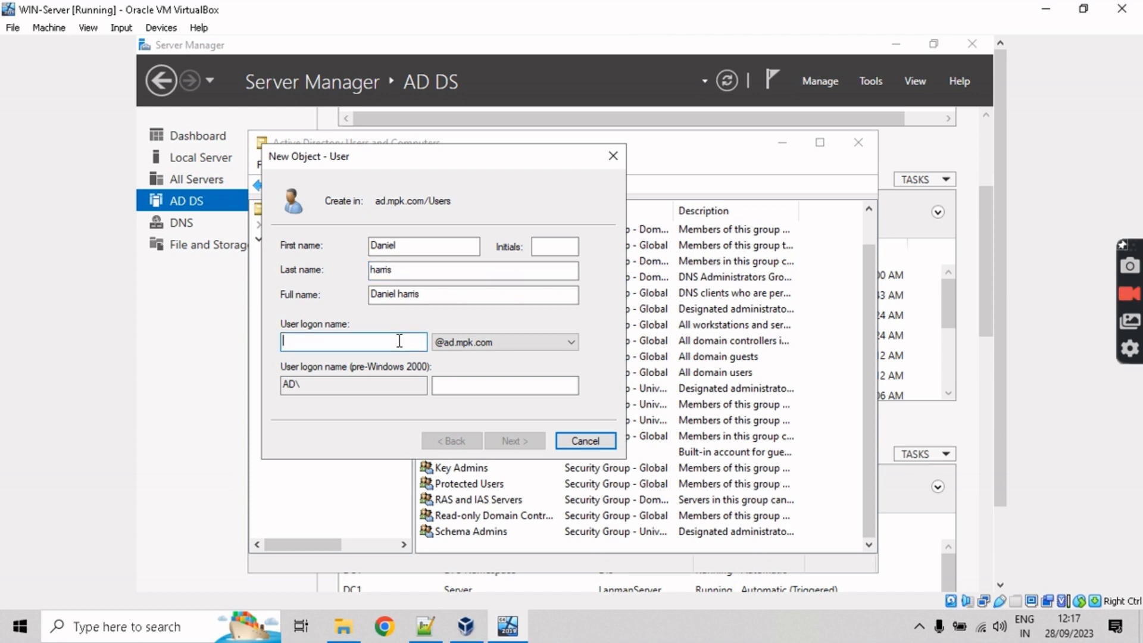
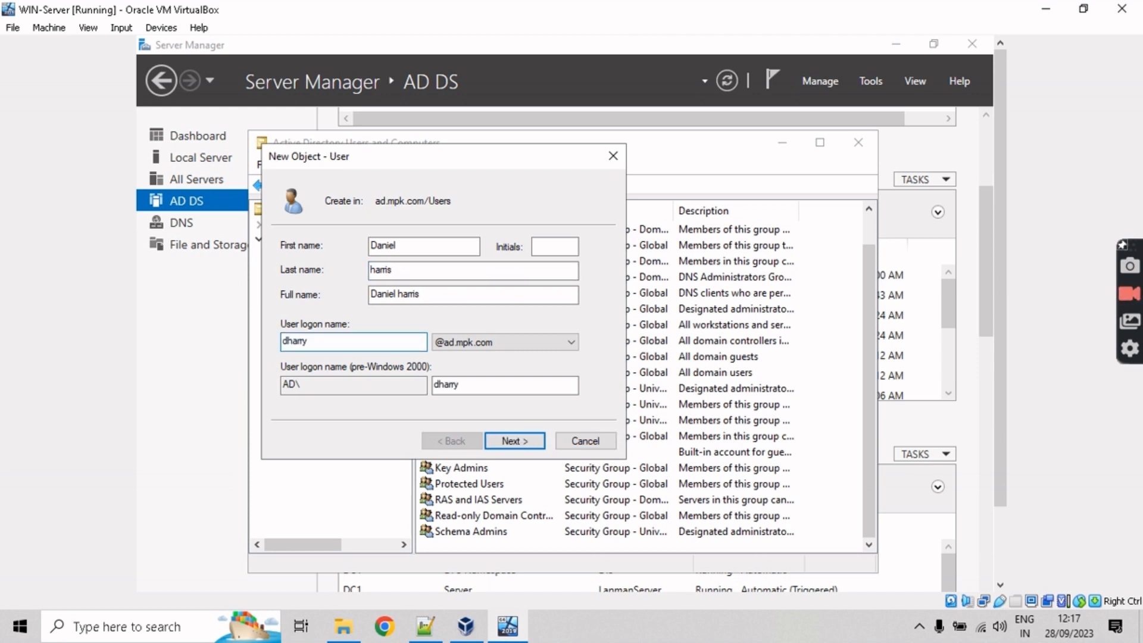
left_click_drag(317, 342, 275, 342)
right_click(296, 342)
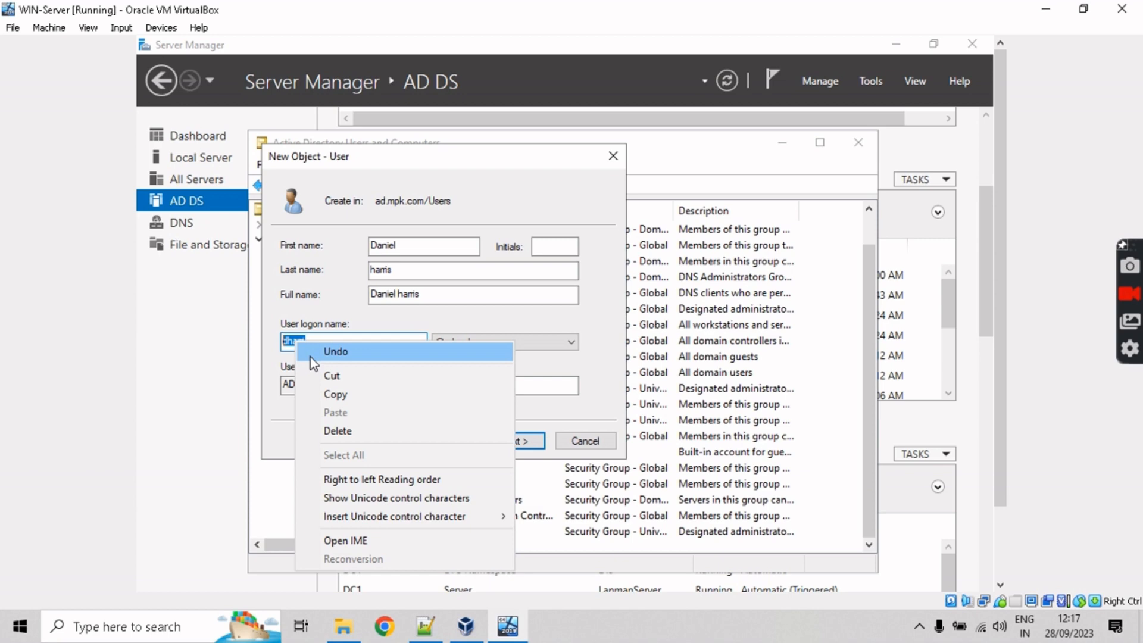
left_click(340, 395)
left_click(424, 626)
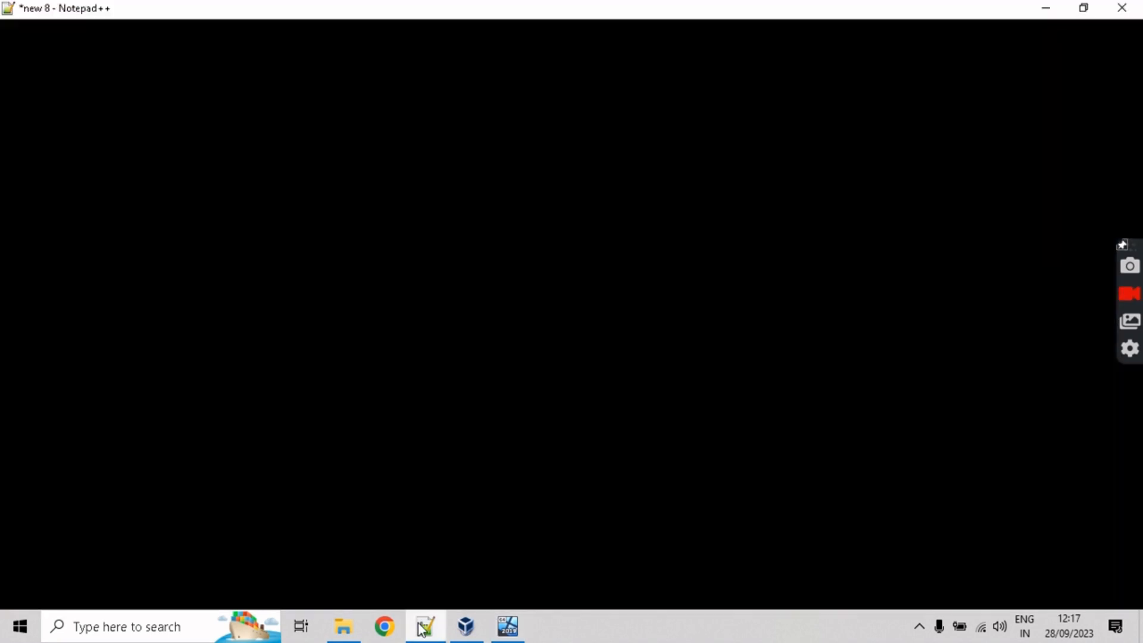
left_click(406, 311)
type("IT Support Specialist")
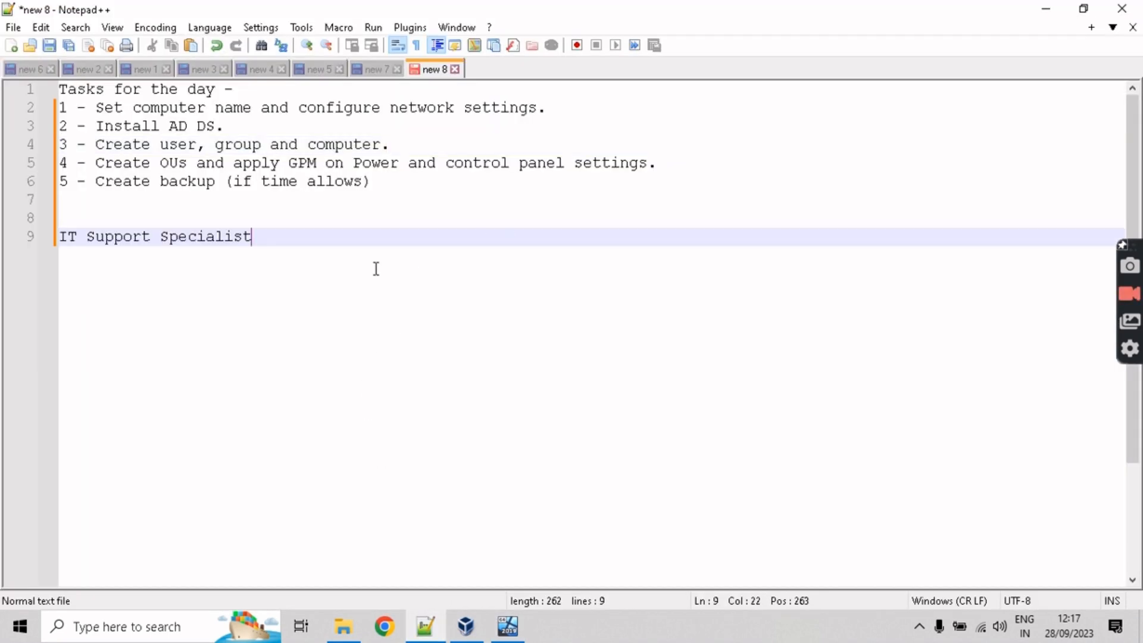
left_click_drag(274, 244, 63, 255)
key("BackSpace")
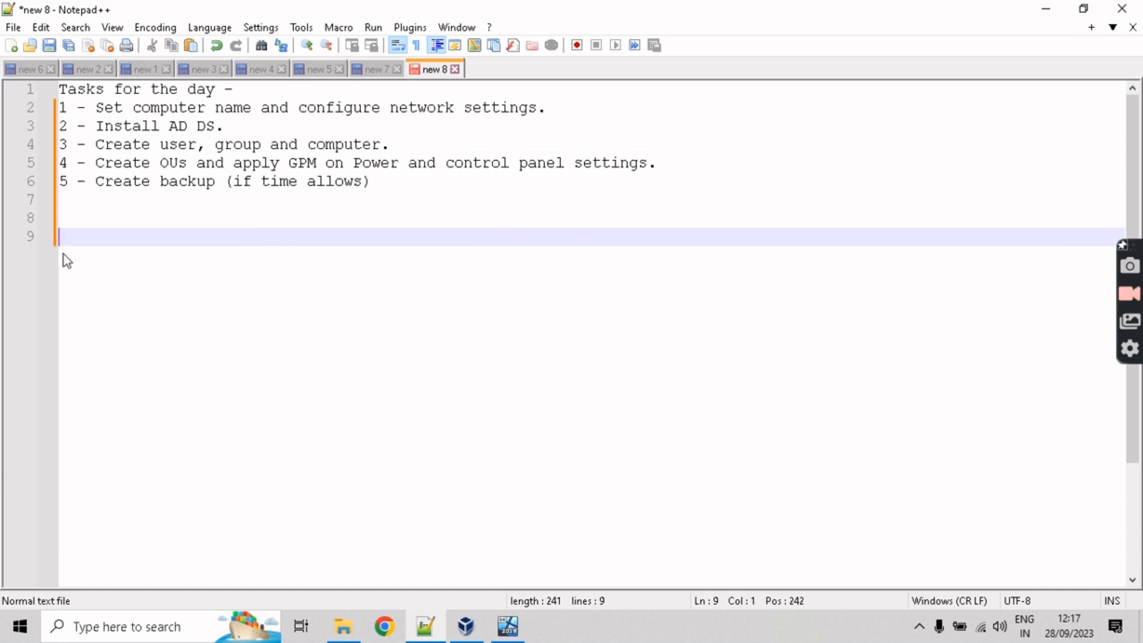
left_click(1047, 8)
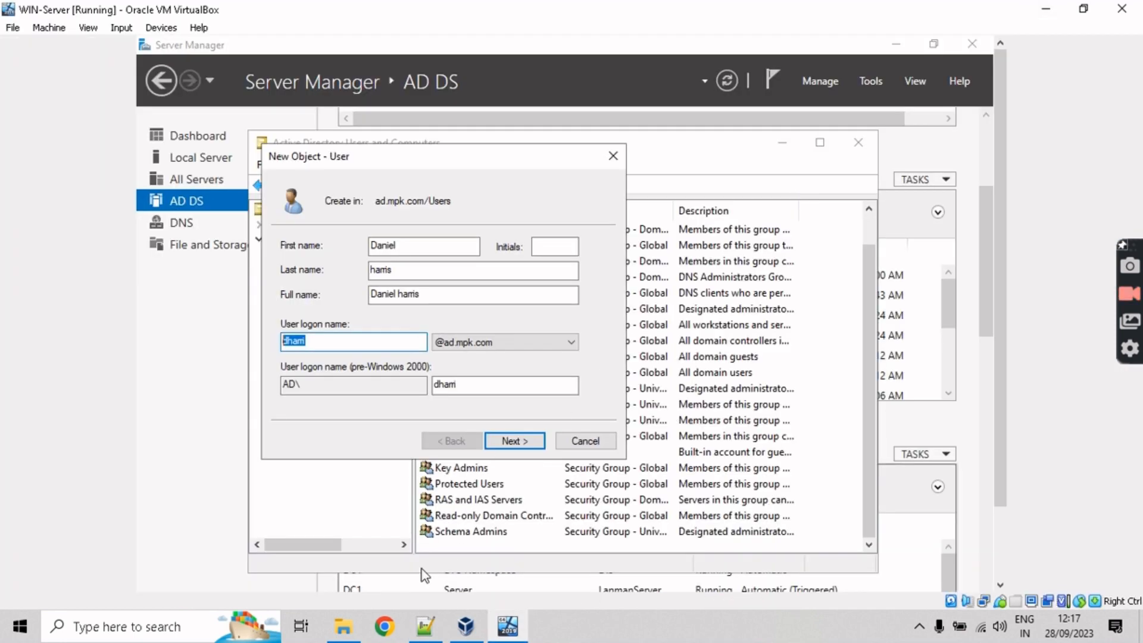
left_click(132, 27)
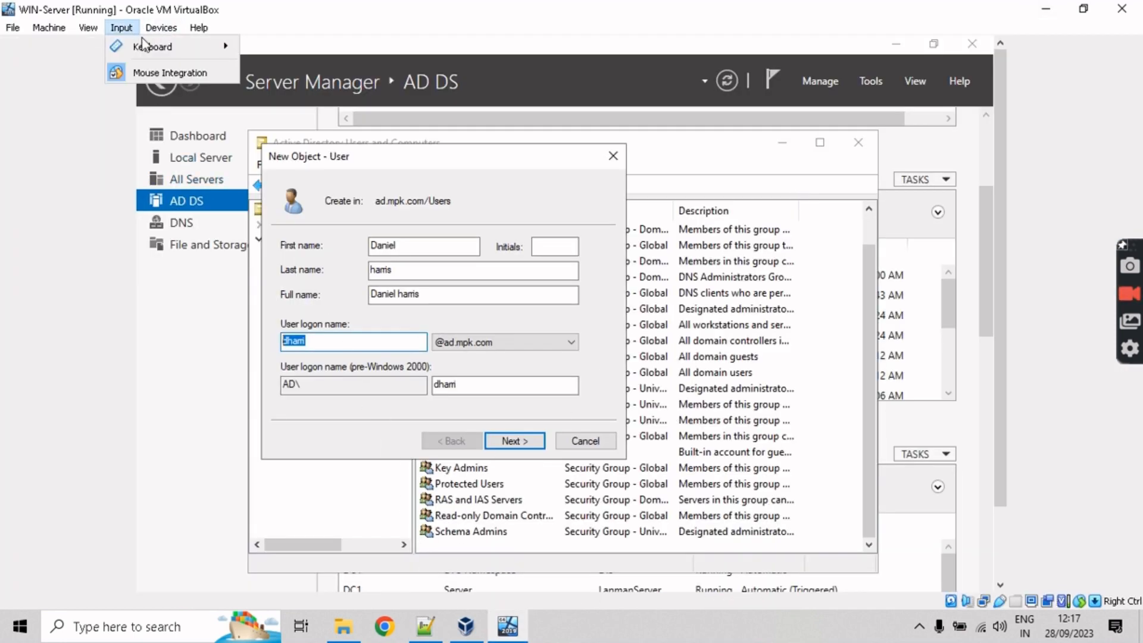
mouse_move(161, 27)
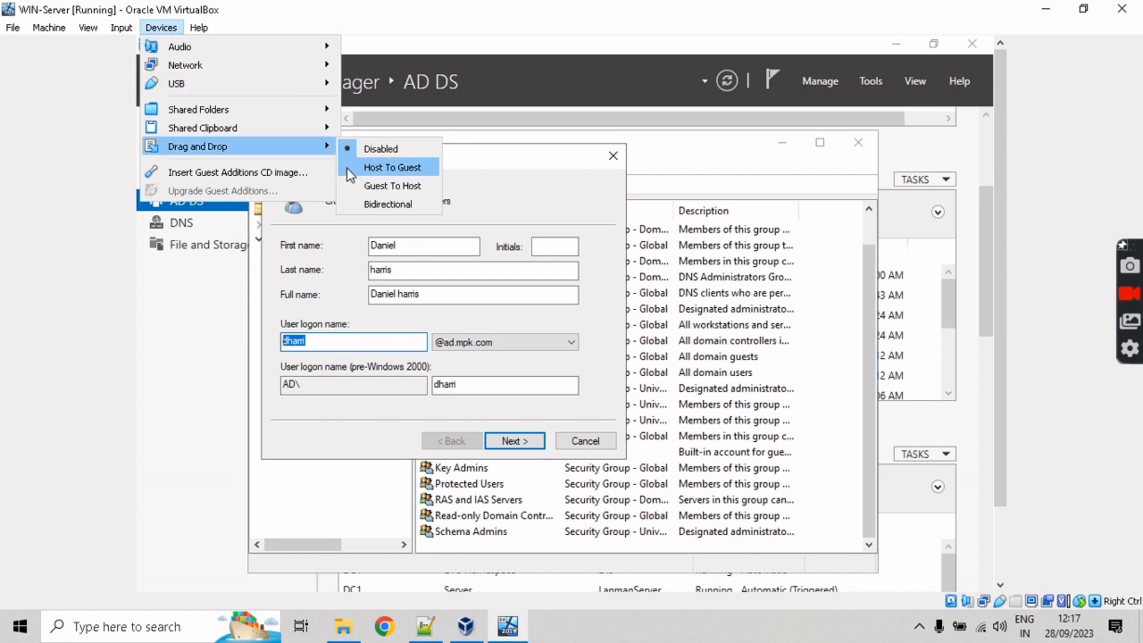
left_click(510, 150)
left_click(300, 345)
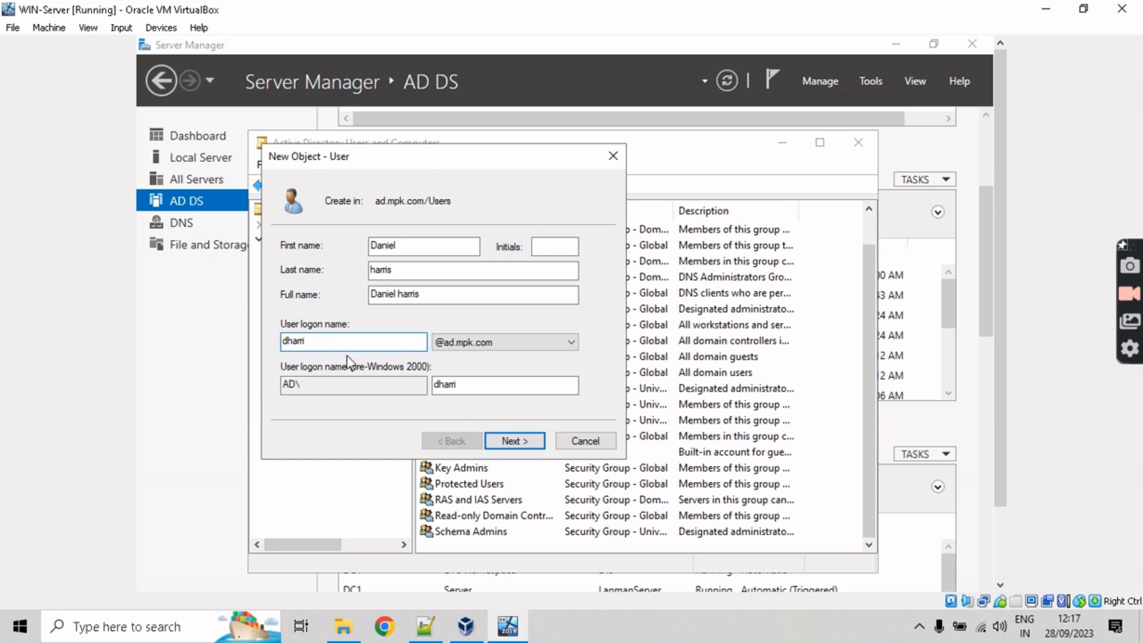
Step: Enter the new user's password and confirm it
left_click(528, 444)
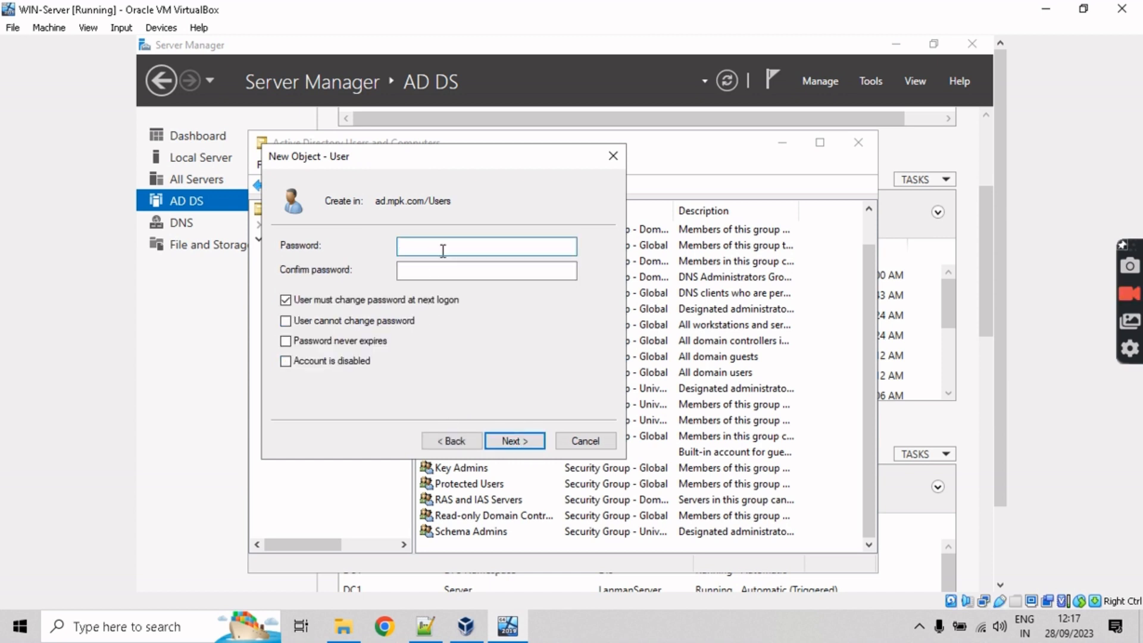
type("•••••••••")
key("Tab")
type("•••")
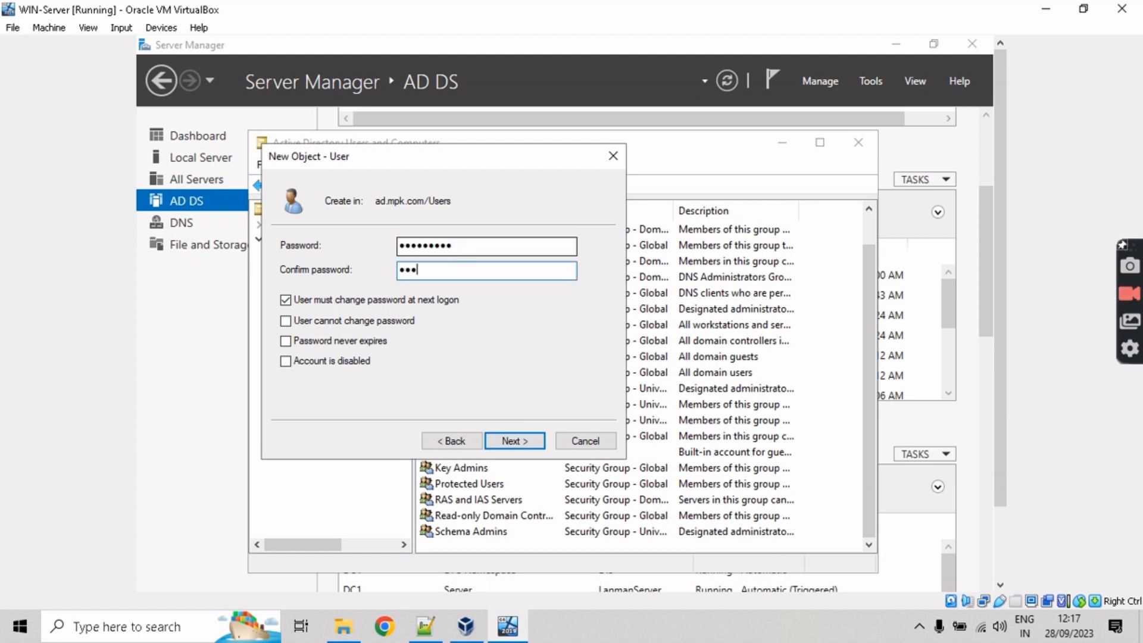
type("••••••")
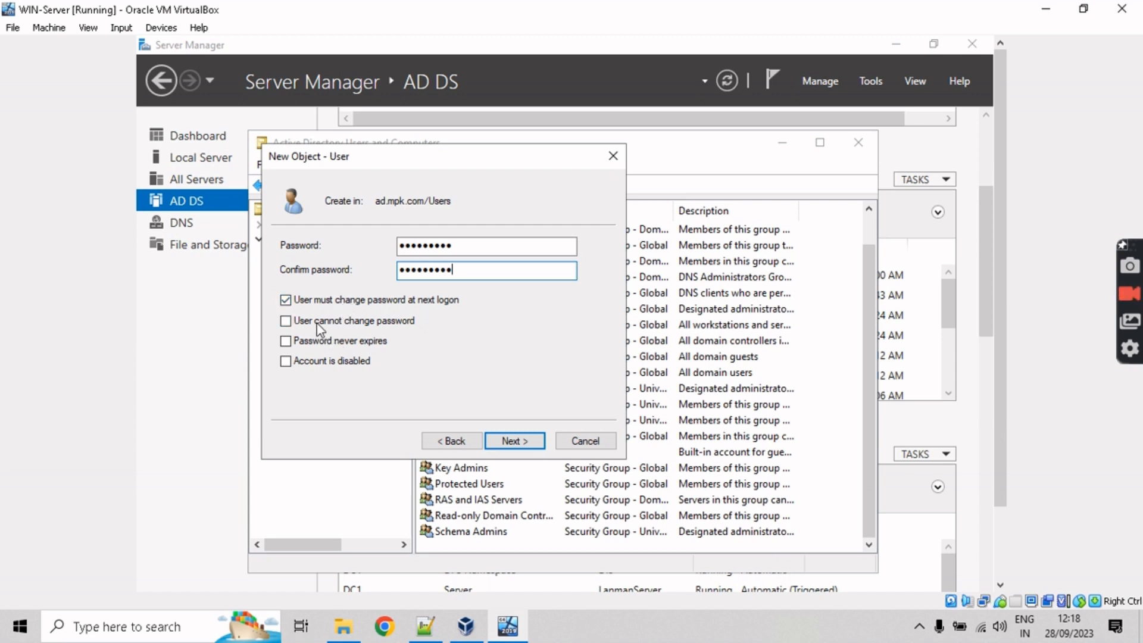
Step: Leave only 'User must change password at next logon' checked after resolving the conflicting-options error
left_click(289, 320)
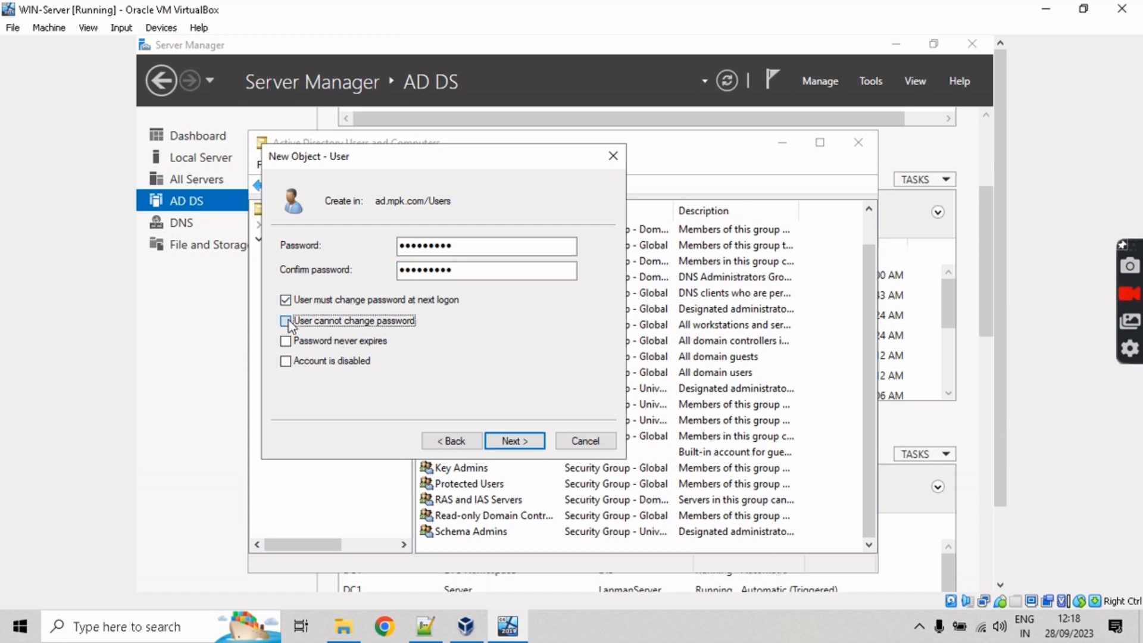
left_click(695, 410)
left_click(287, 301)
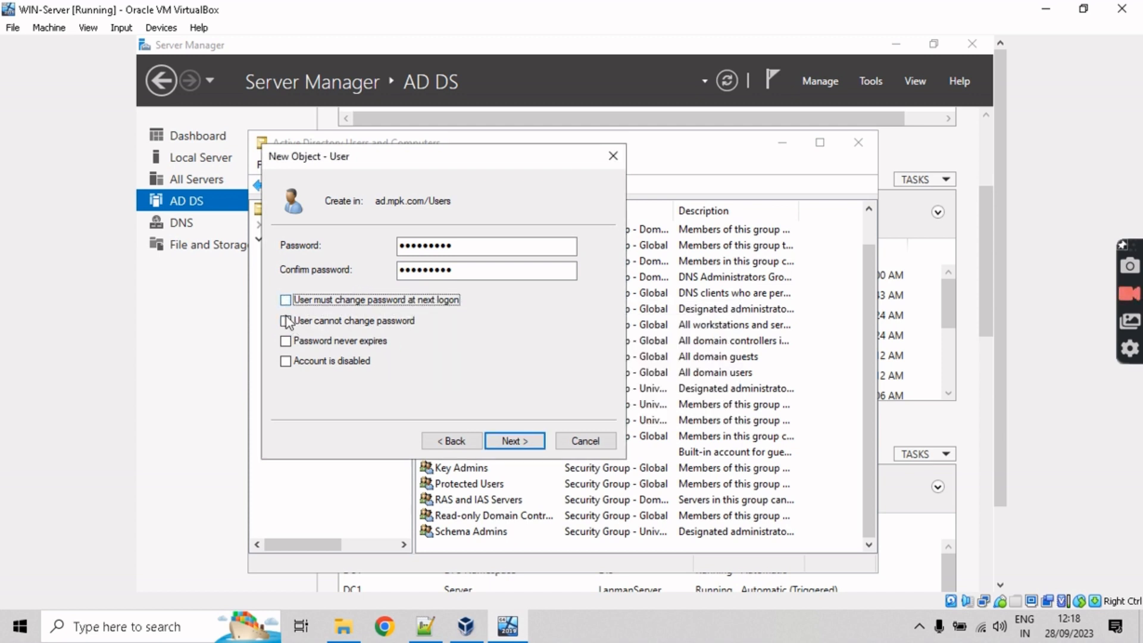
left_click(286, 321)
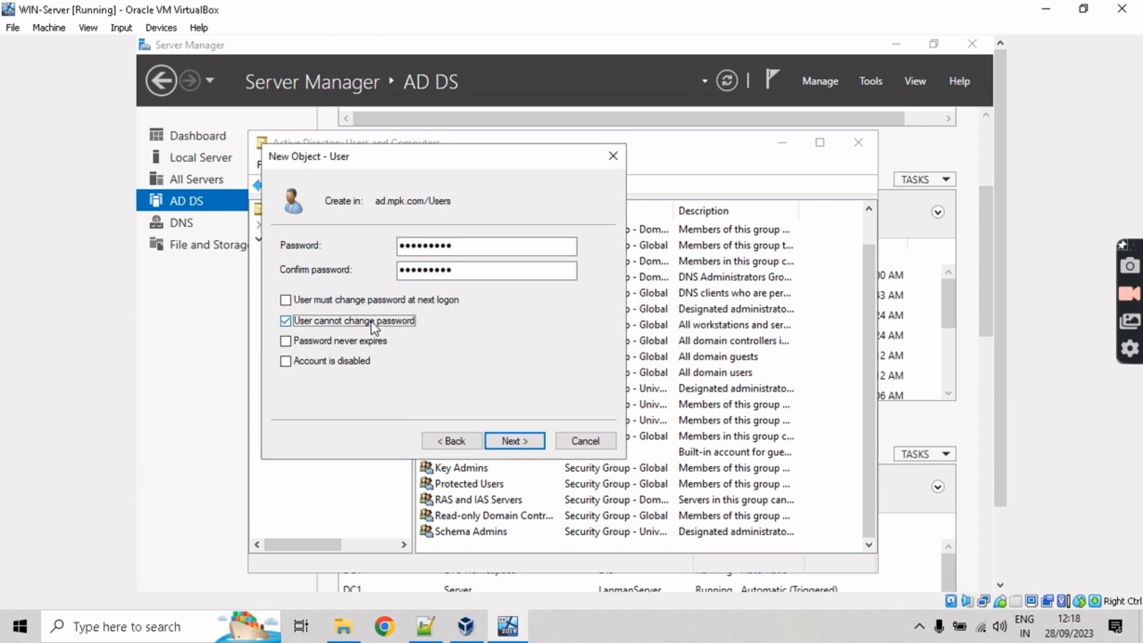
left_click(287, 322)
left_click(286, 301)
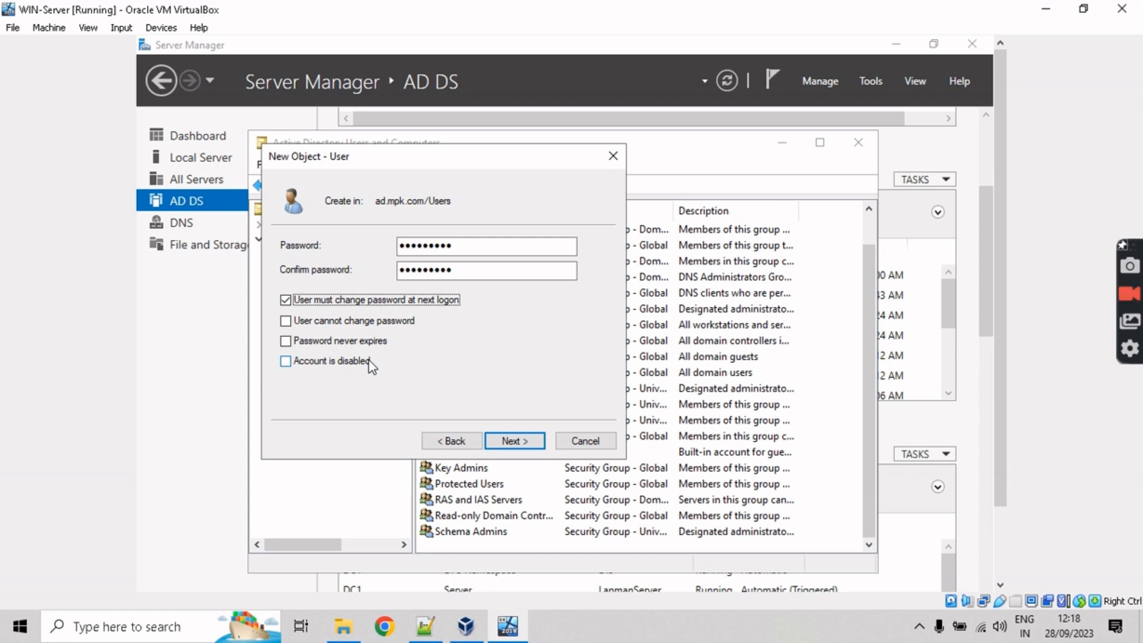
Step: Review the new user's summary and finish creating the account
left_click(520, 443)
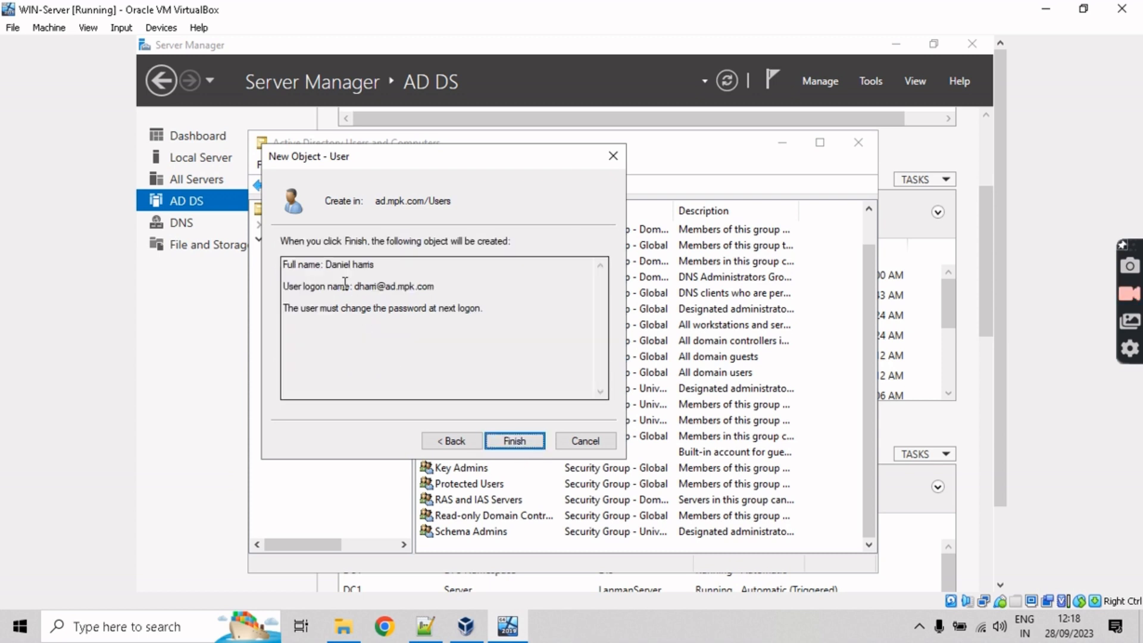
left_click_drag(300, 272, 504, 327)
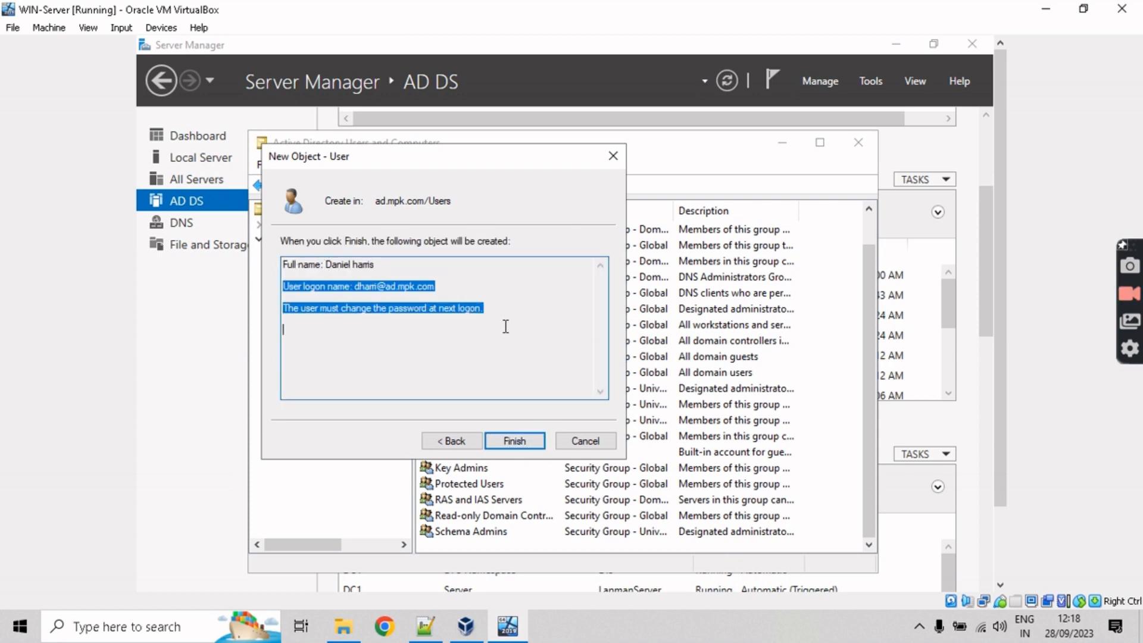
left_click(502, 327)
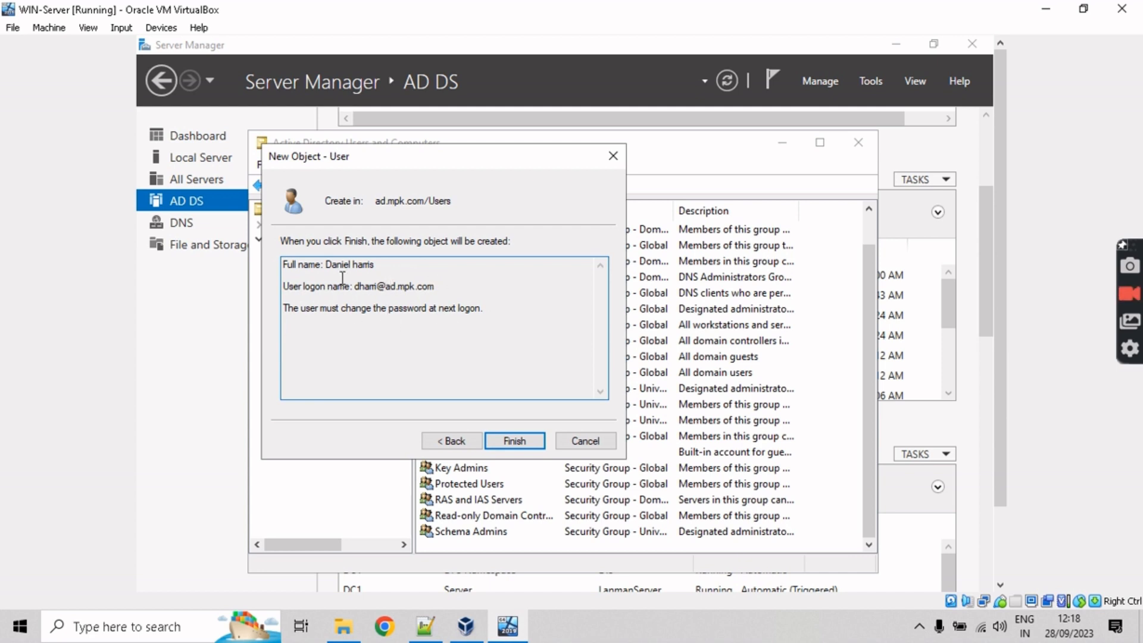
left_click(533, 447)
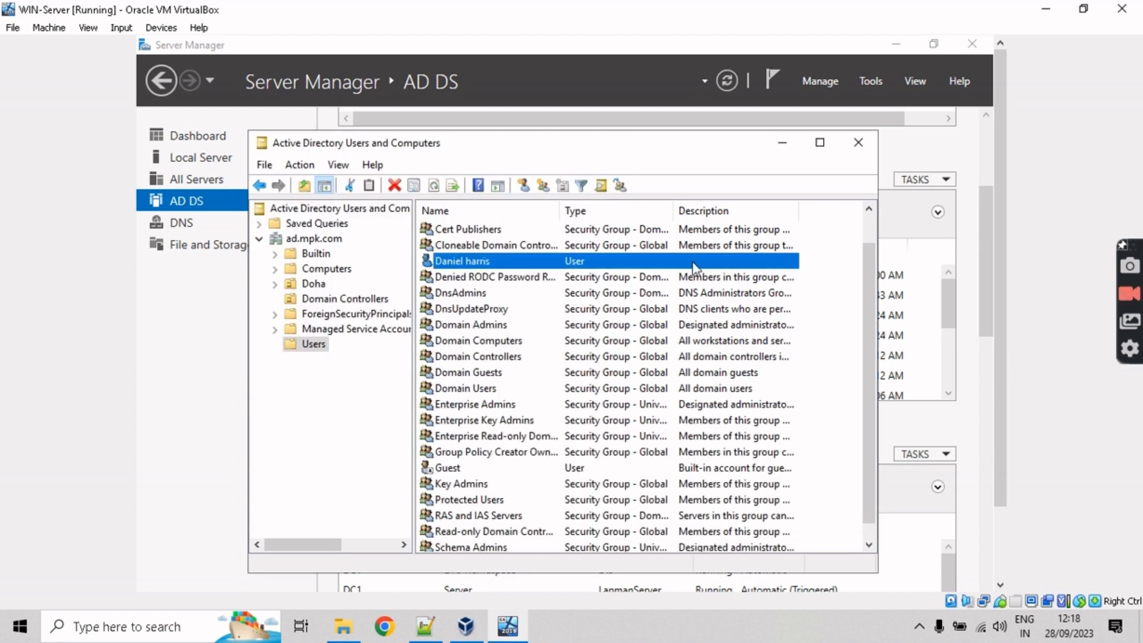
Step: Add a group named HR, Global scope and Security type, in ad.mpk.com/Users
left_click(834, 292)
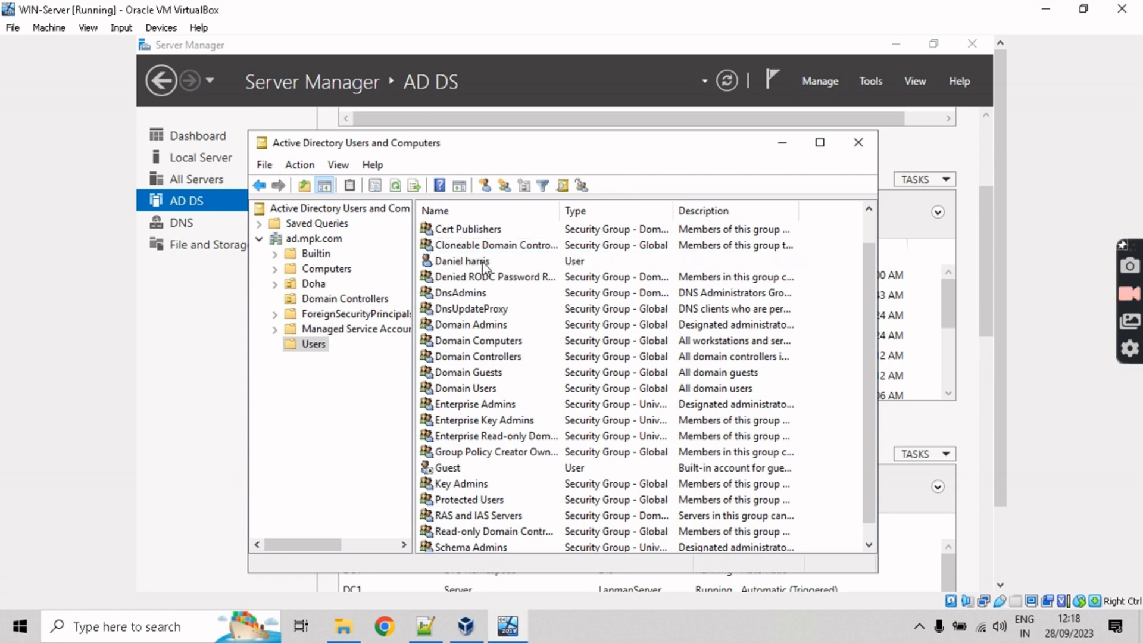
right_click(836, 351)
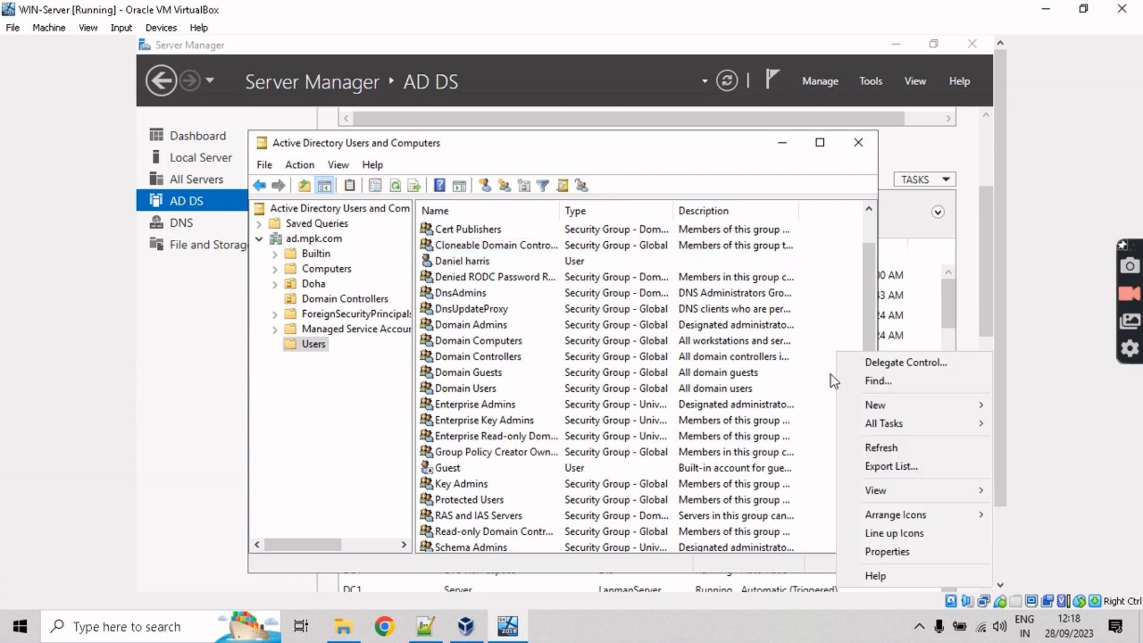
mouse_move(898, 407)
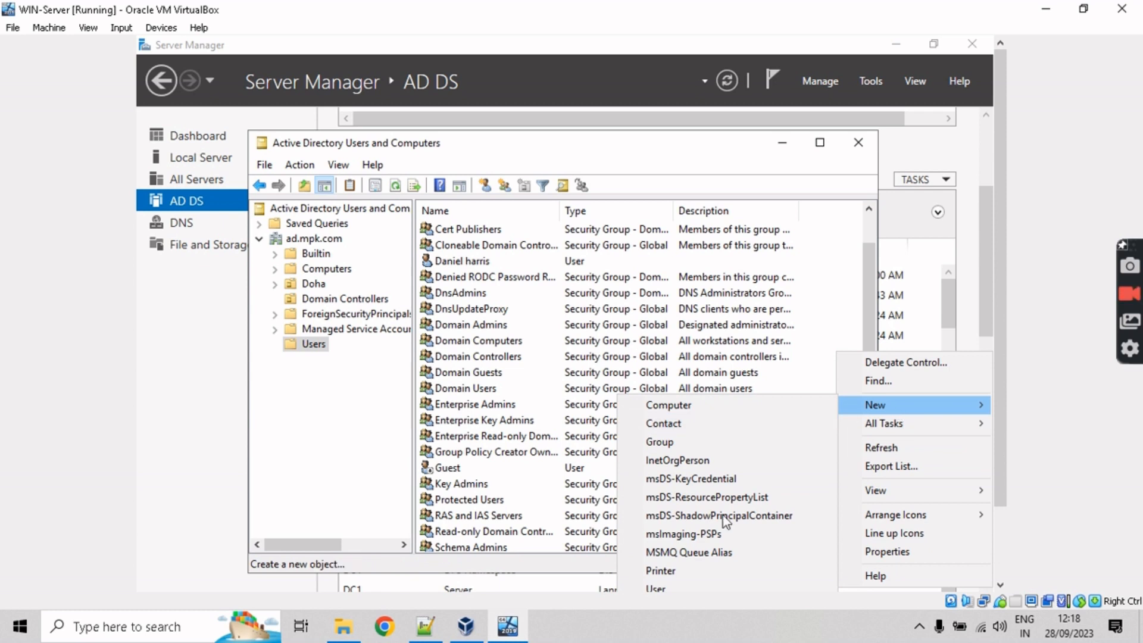
left_click(699, 442)
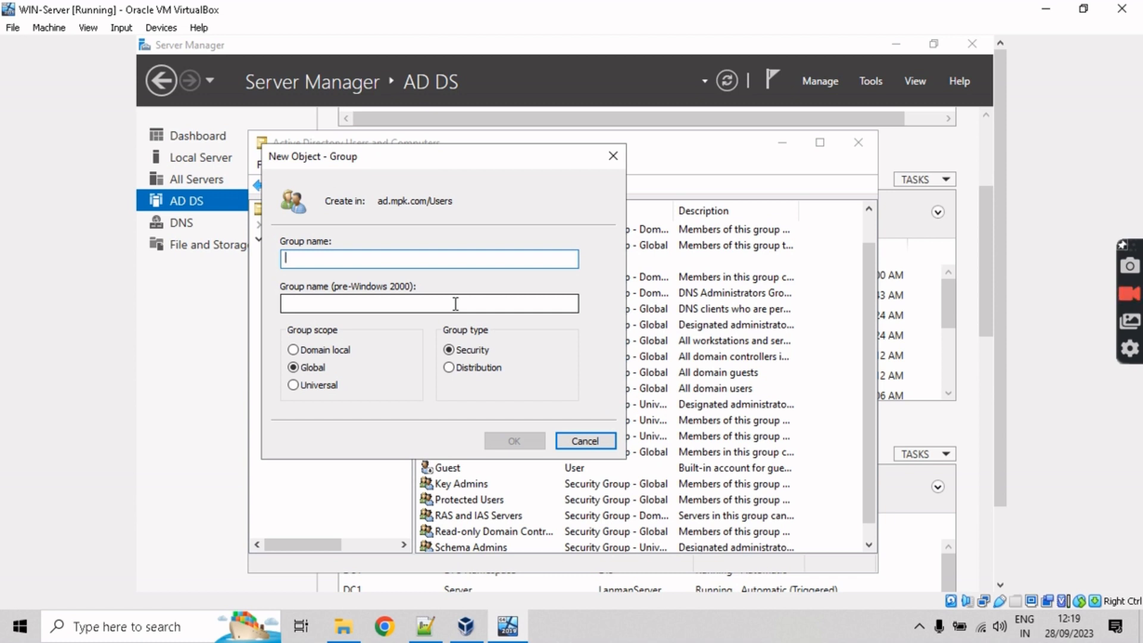
type("HR")
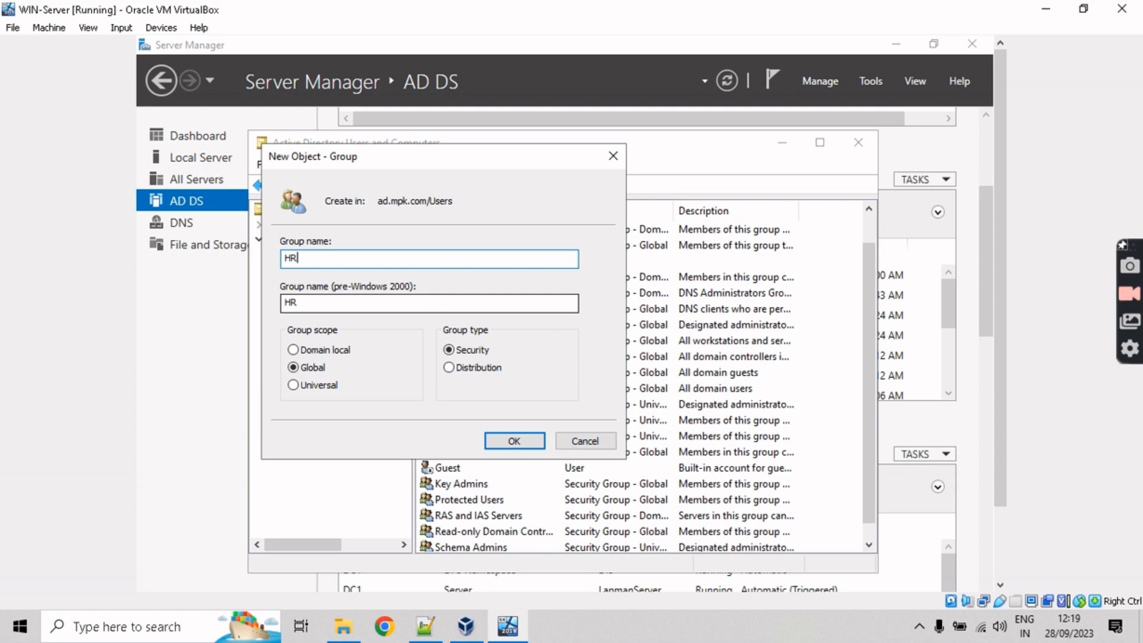
left_click(363, 302)
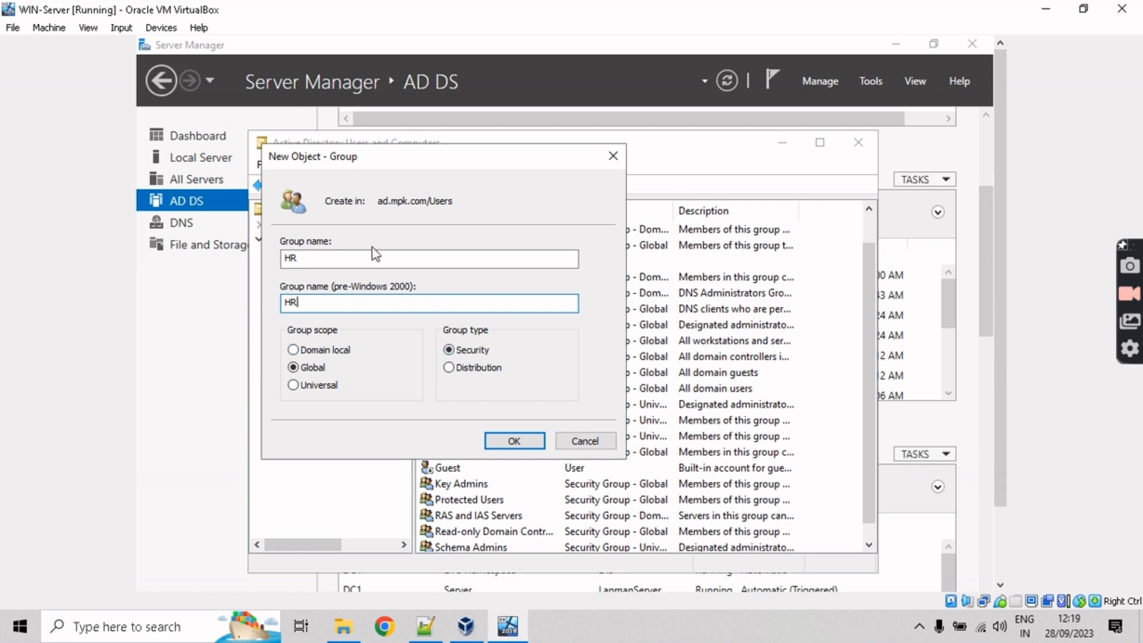
left_click(513, 444)
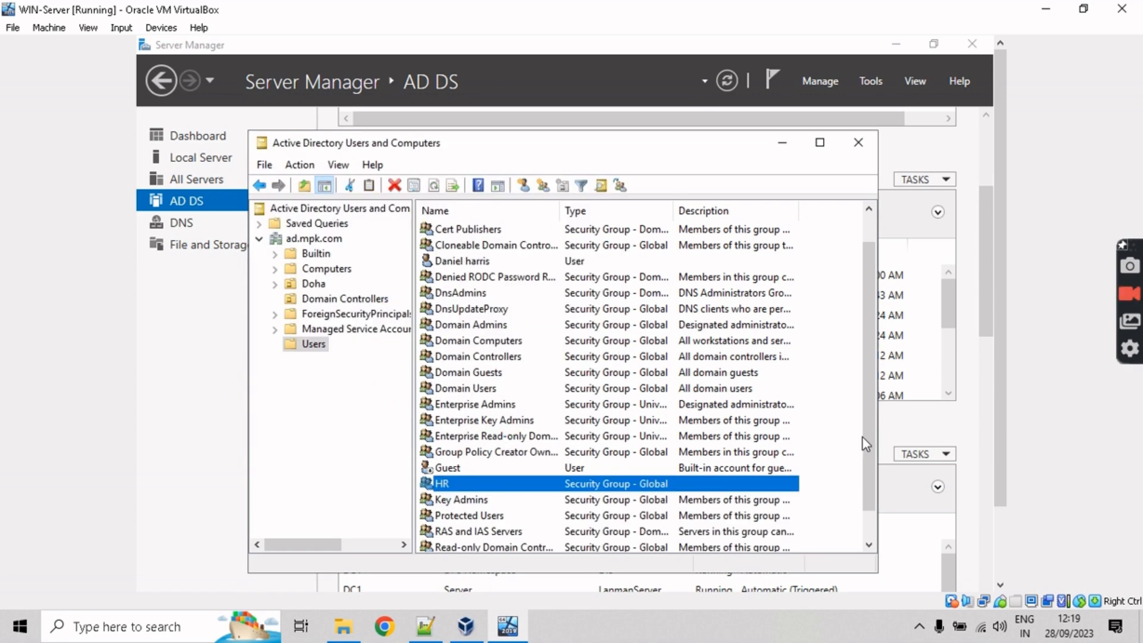
Step: Open the HR group's properties on the Members tab
scroll(862, 437, "down", 1)
right_click(564, 452)
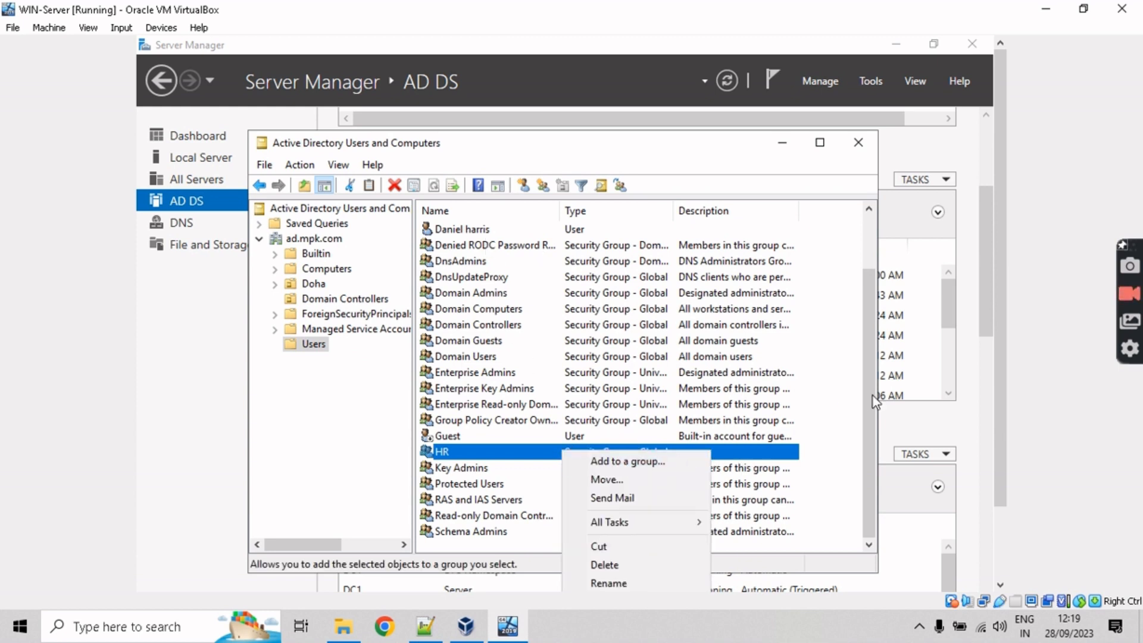
left_click_drag(872, 395, 869, 355)
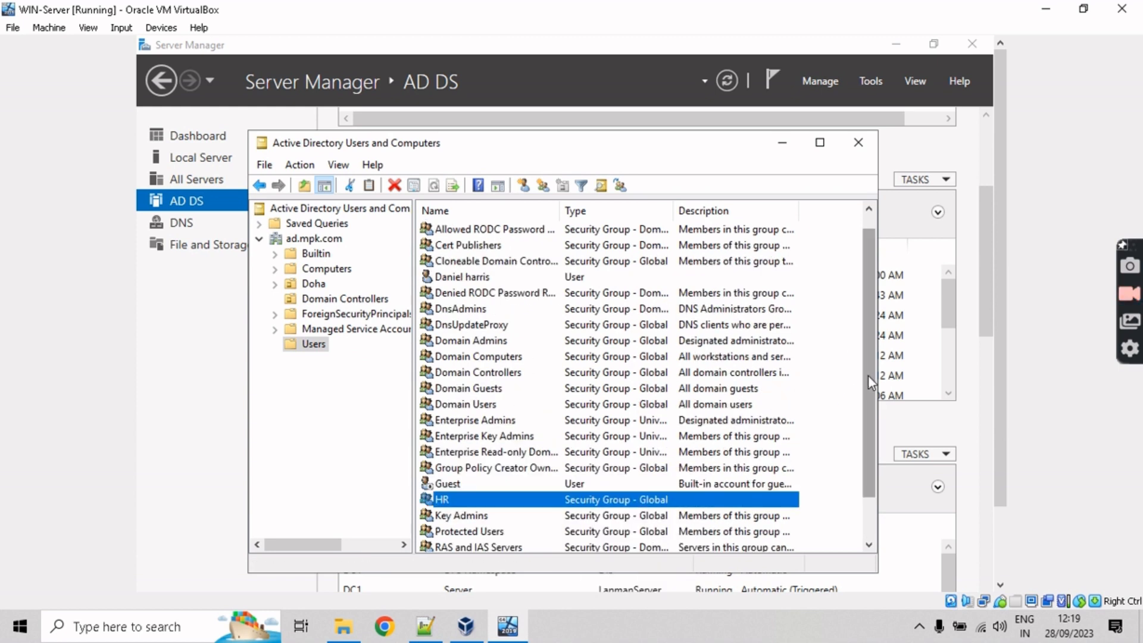
scroll(869, 375, "down", 1)
right_click(648, 456)
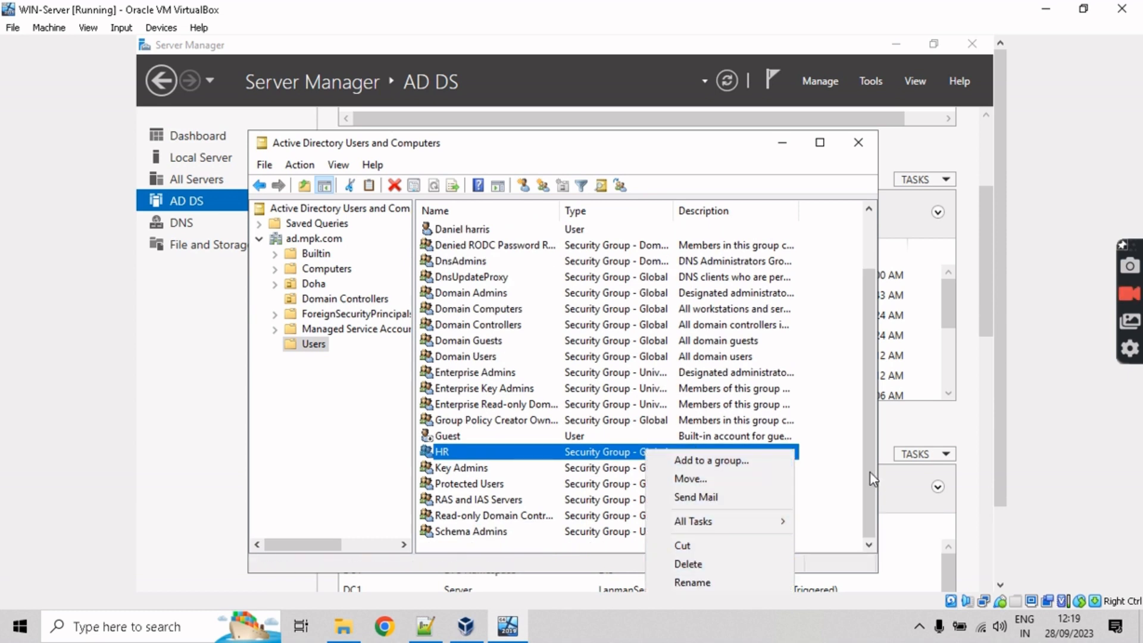
left_click(886, 470)
left_click_drag(748, 140, 730, 88)
right_click(477, 411)
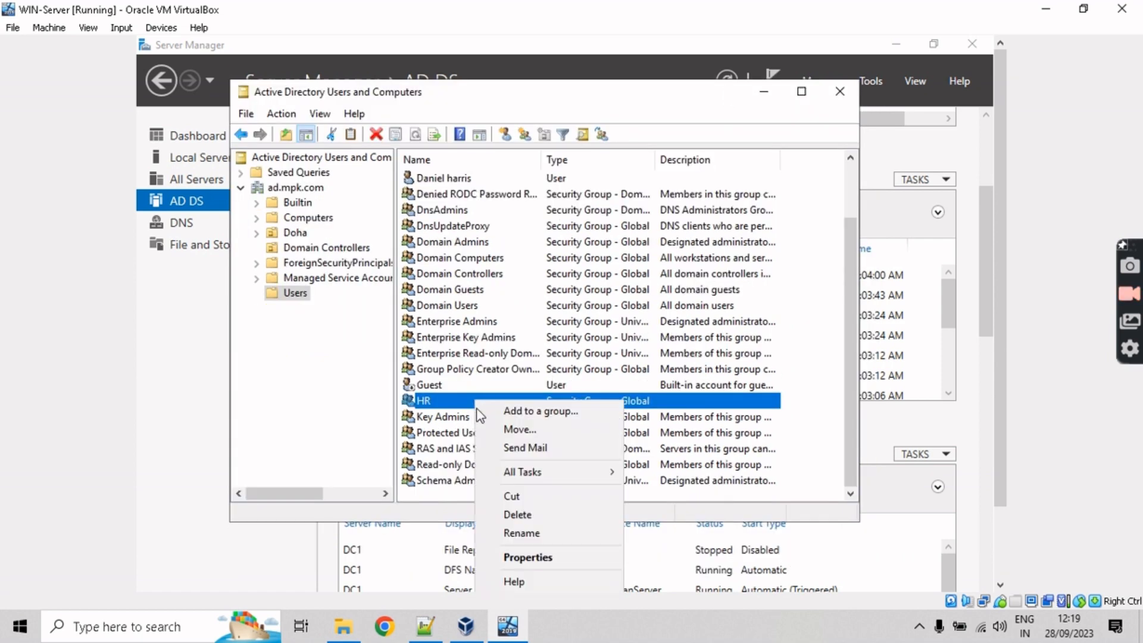
left_click(527, 558)
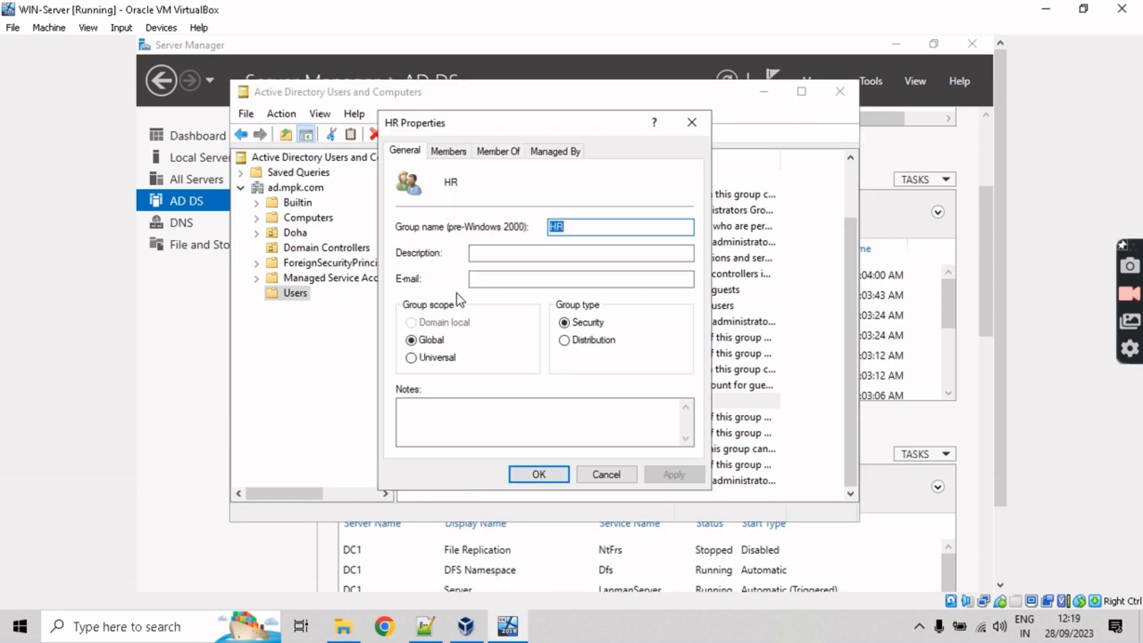
left_click(449, 153)
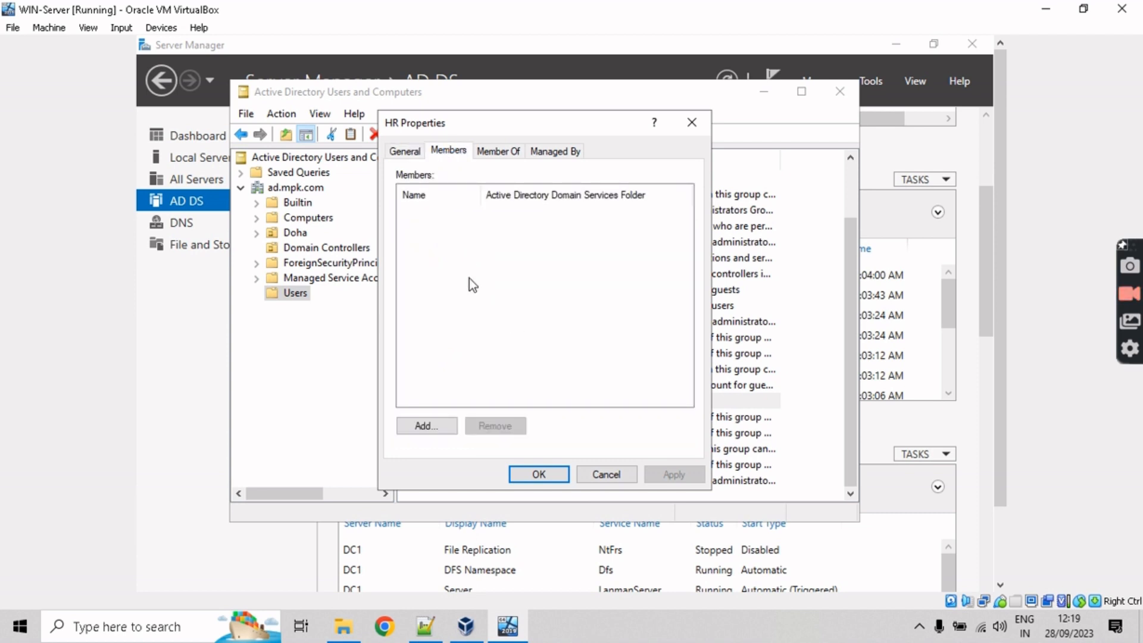
Step: Add the domain user to HR's members, resolve the name, and apply
left_click(426, 426)
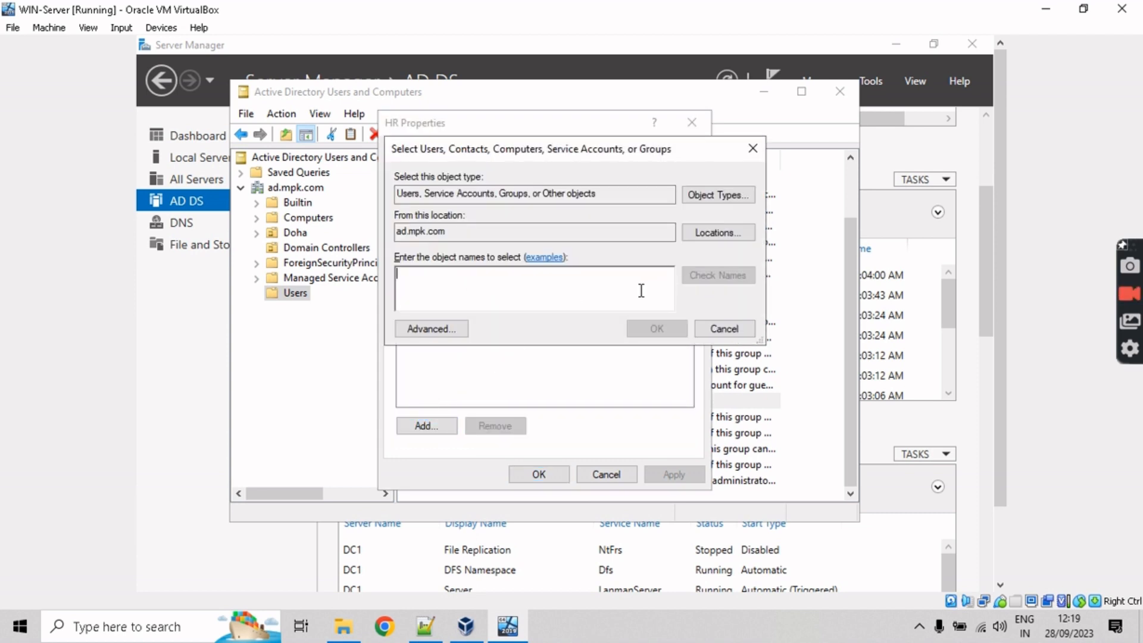
type("Daniel")
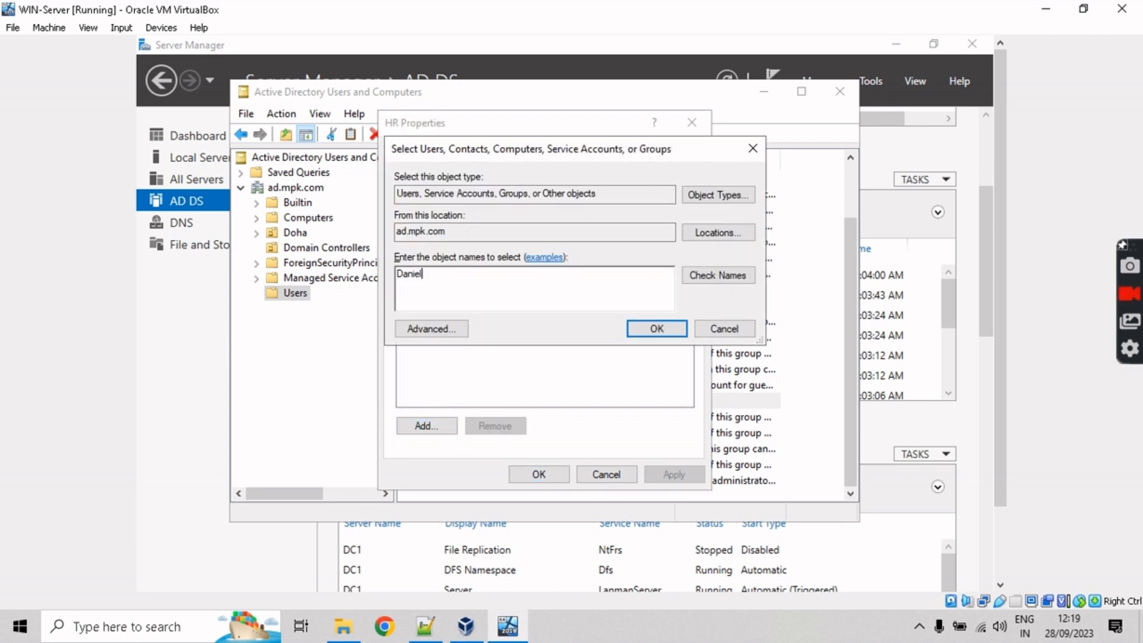
left_click(745, 279)
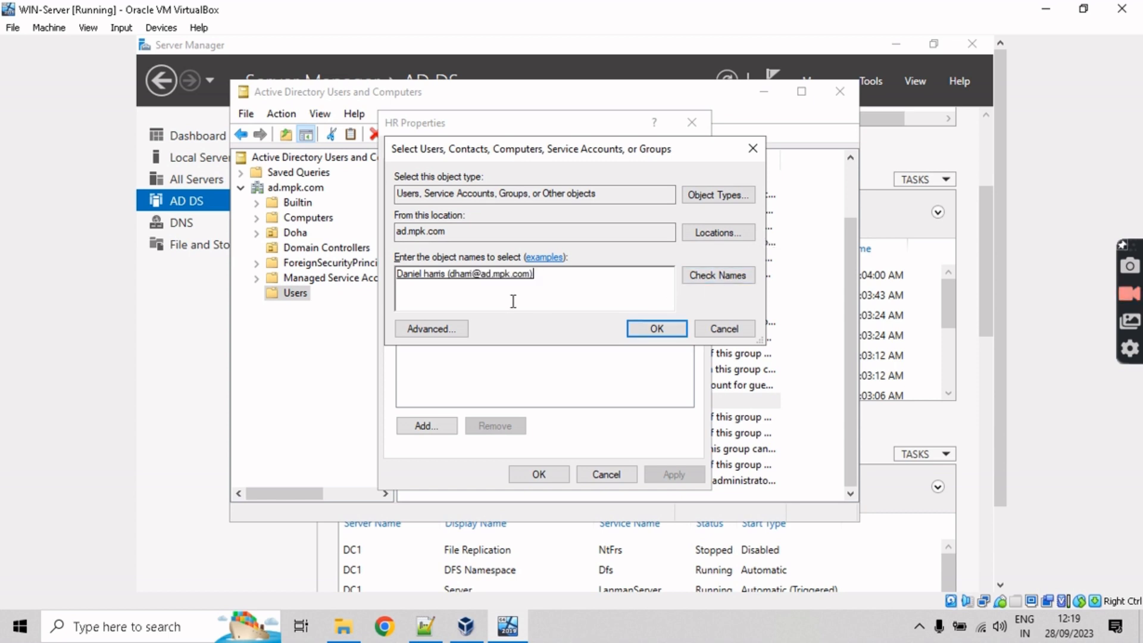
left_click(640, 334)
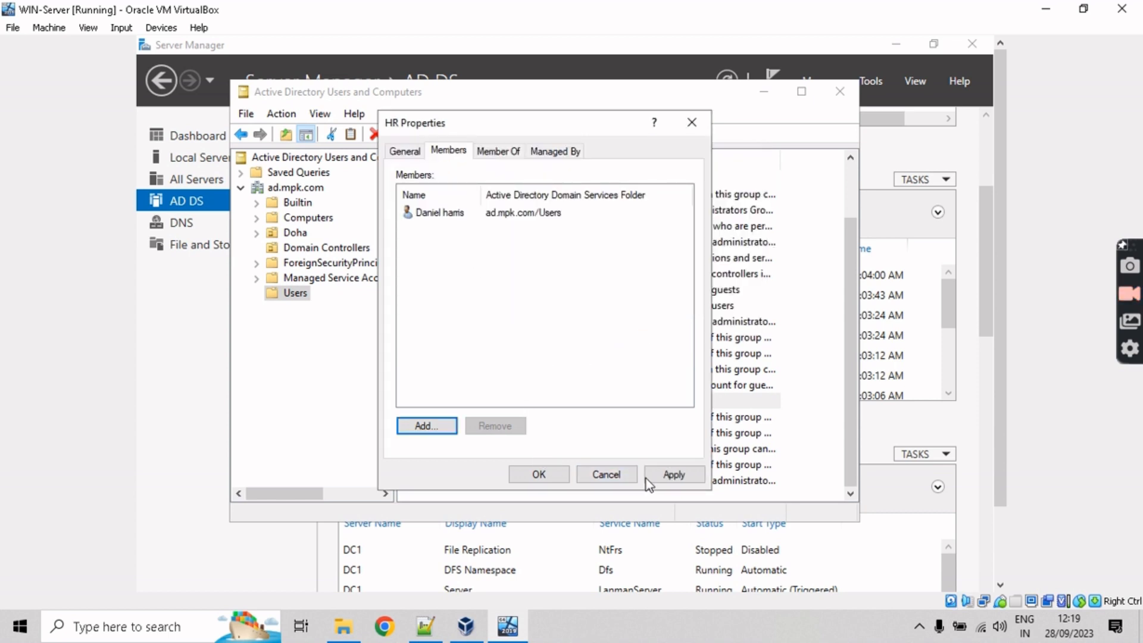
left_click(667, 474)
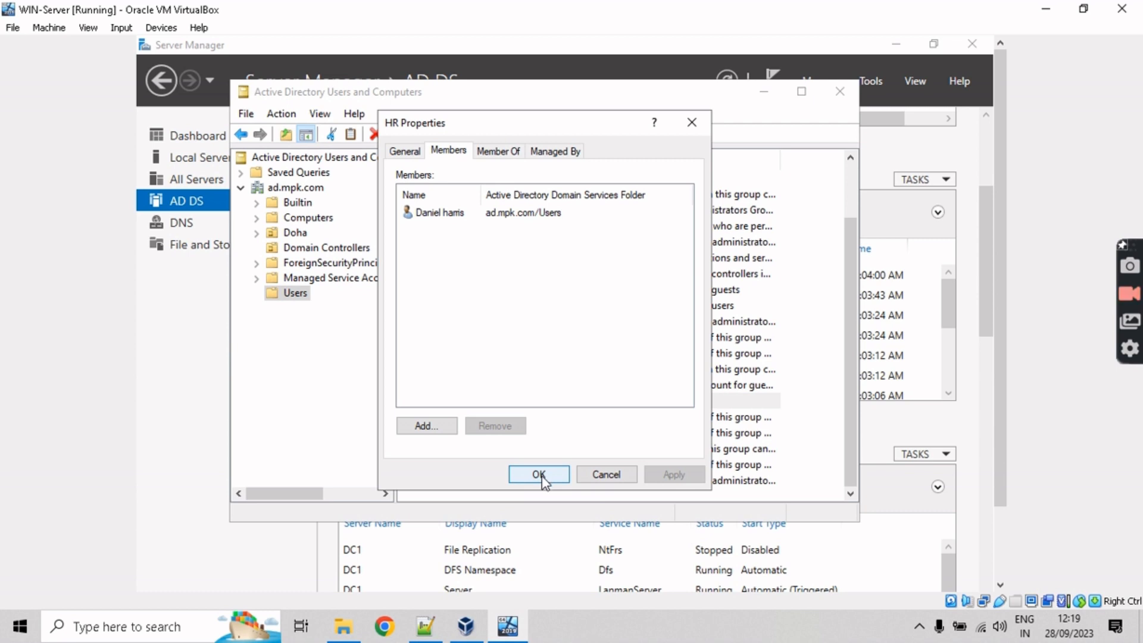
left_click(539, 475)
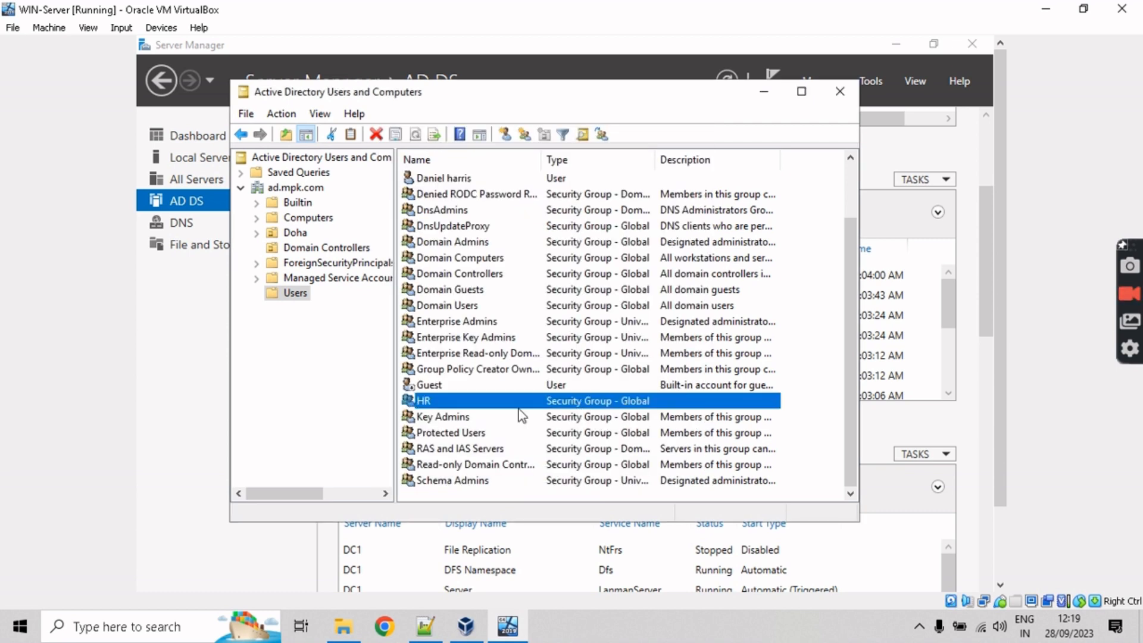
Step: Reopen HR's properties to confirm the user is listed as a member
double_click(448, 401)
left_click(605, 474)
left_click(449, 151)
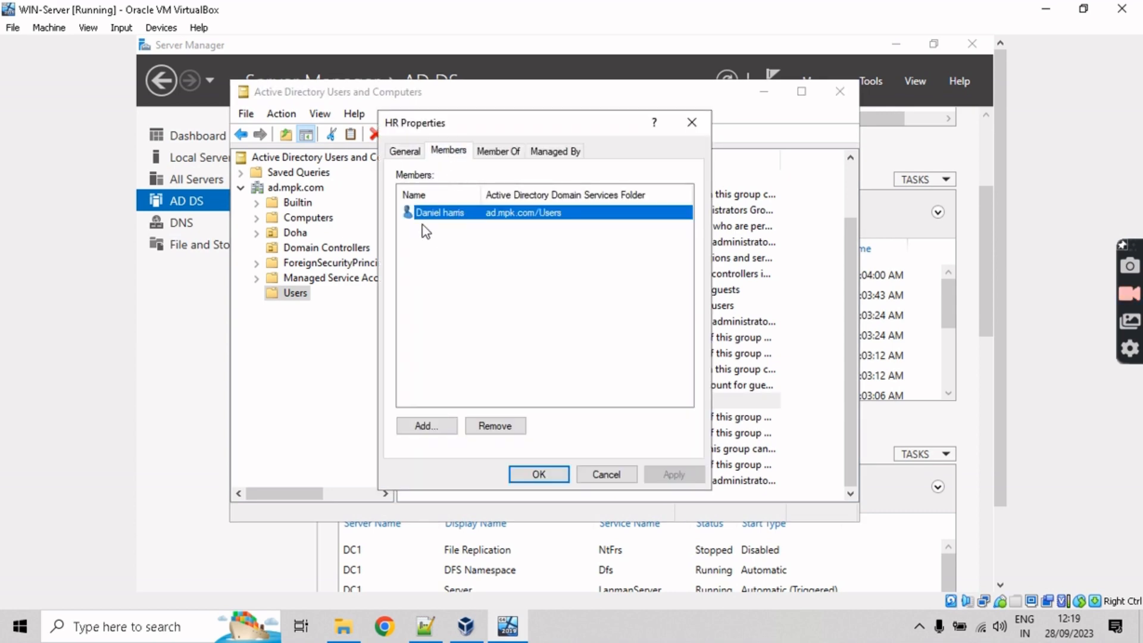
left_click(530, 471)
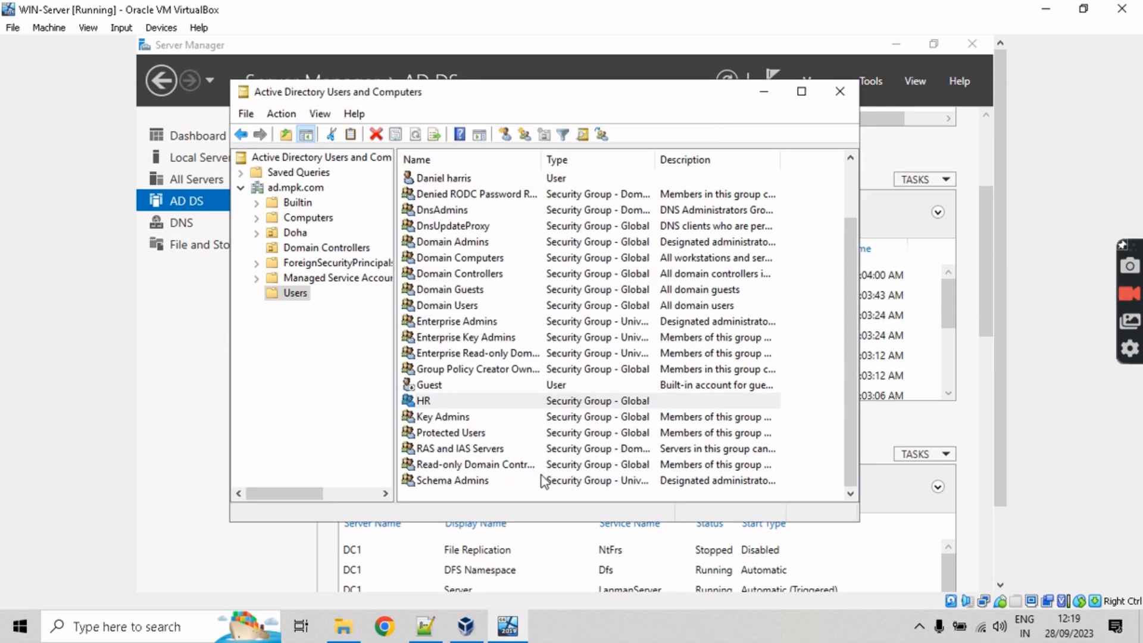
right_click(484, 405)
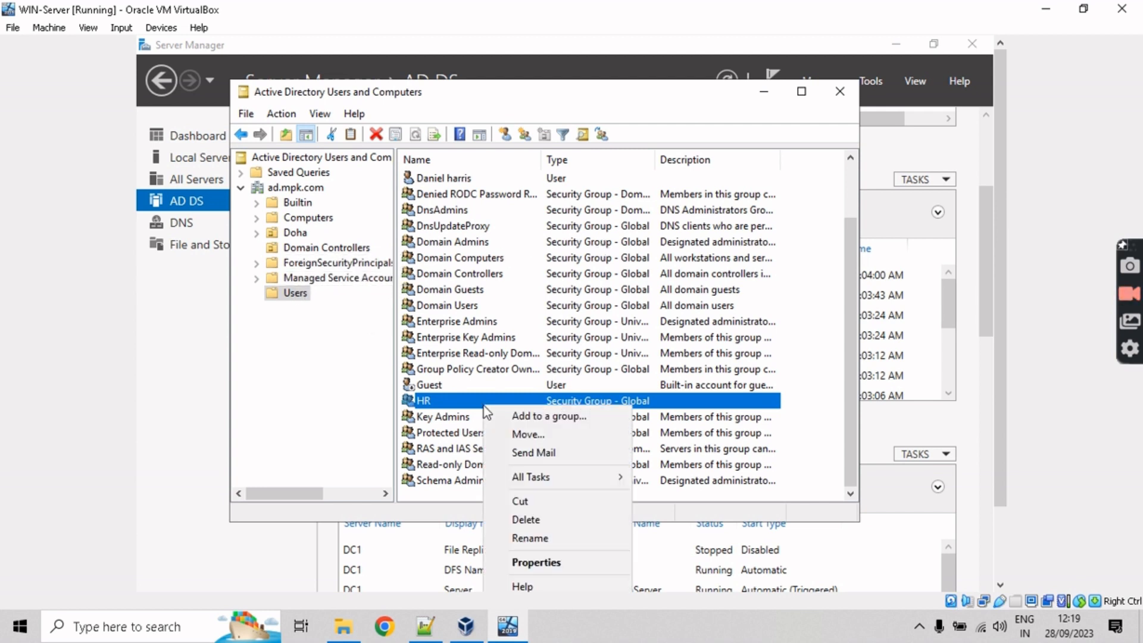
left_click(349, 370)
left_click_drag(848, 256, 845, 231)
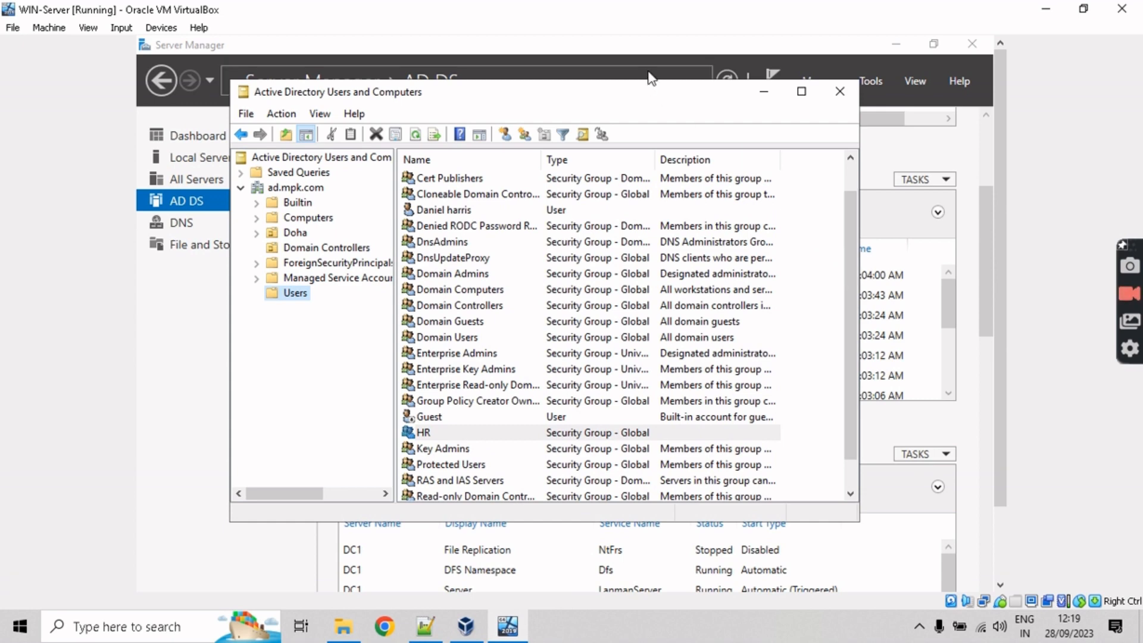
left_click_drag(656, 95, 688, 141)
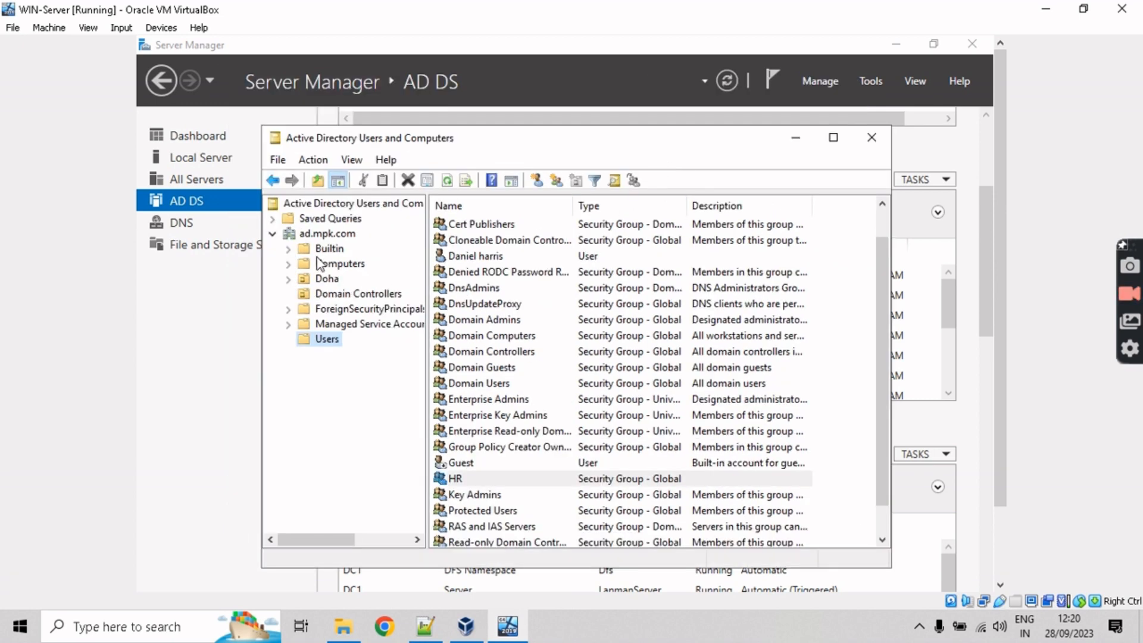
Step: Check the Notepad++ task list, marking computer as the remaining item
left_click(441, 640)
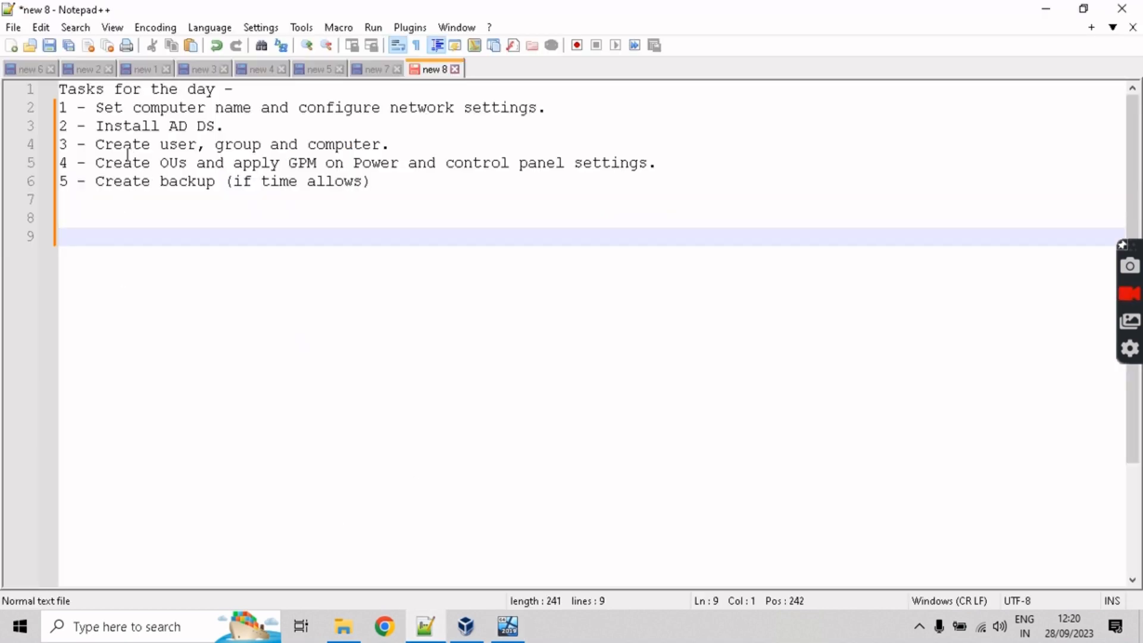
left_click_drag(96, 145, 395, 146)
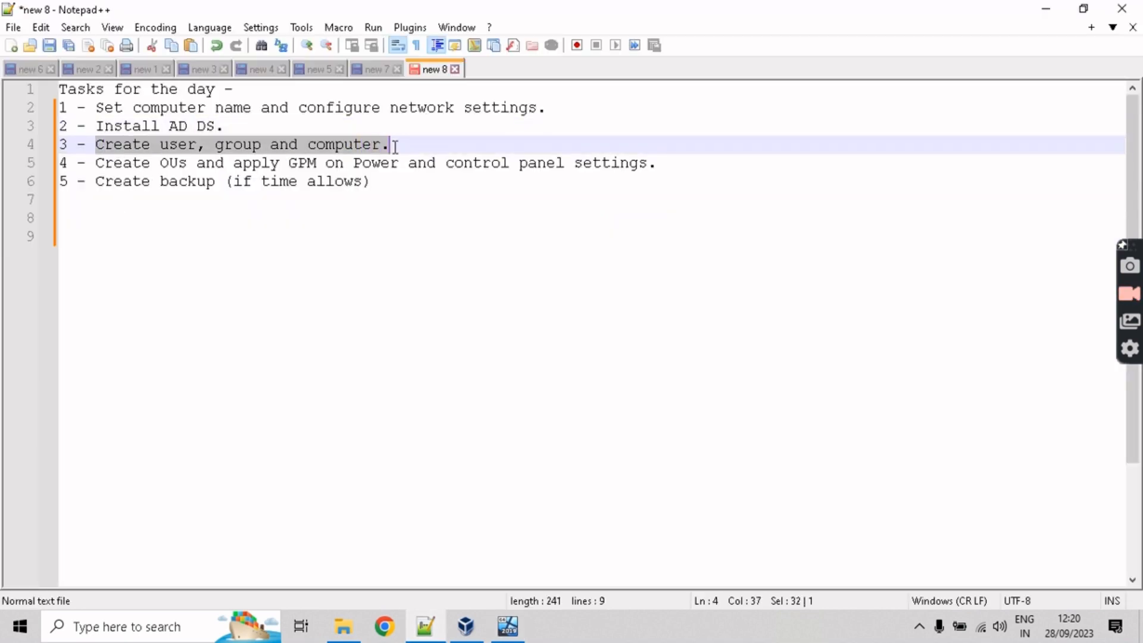
double_click(333, 145)
left_click(1046, 10)
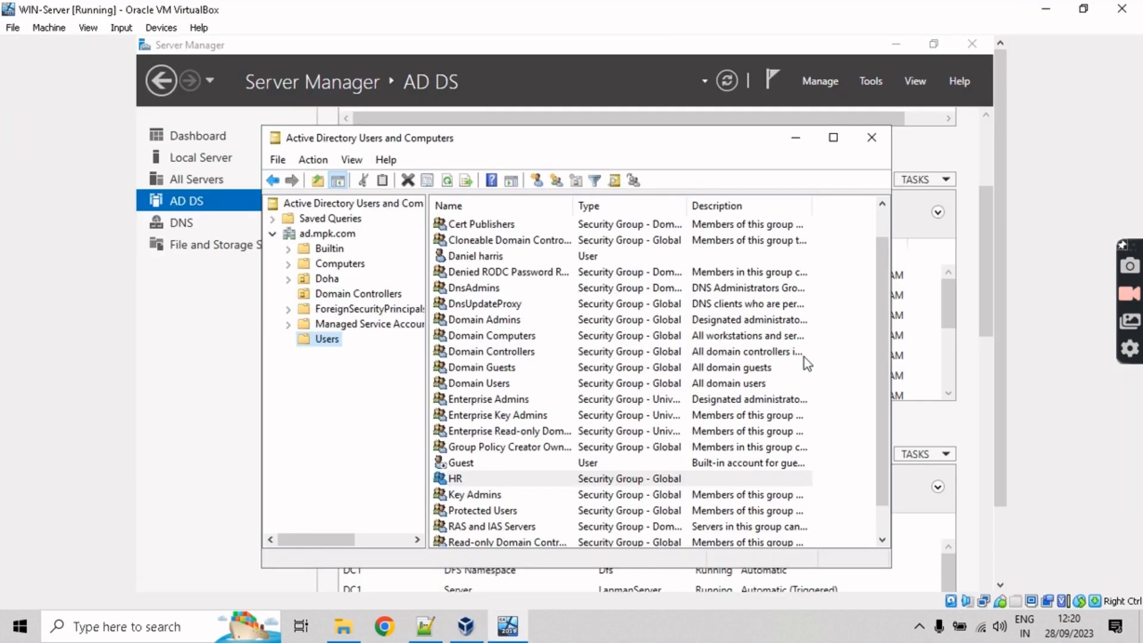
Step: Create a computer account in Users, keeping Domain Admins as the joining group
right_click(840, 325)
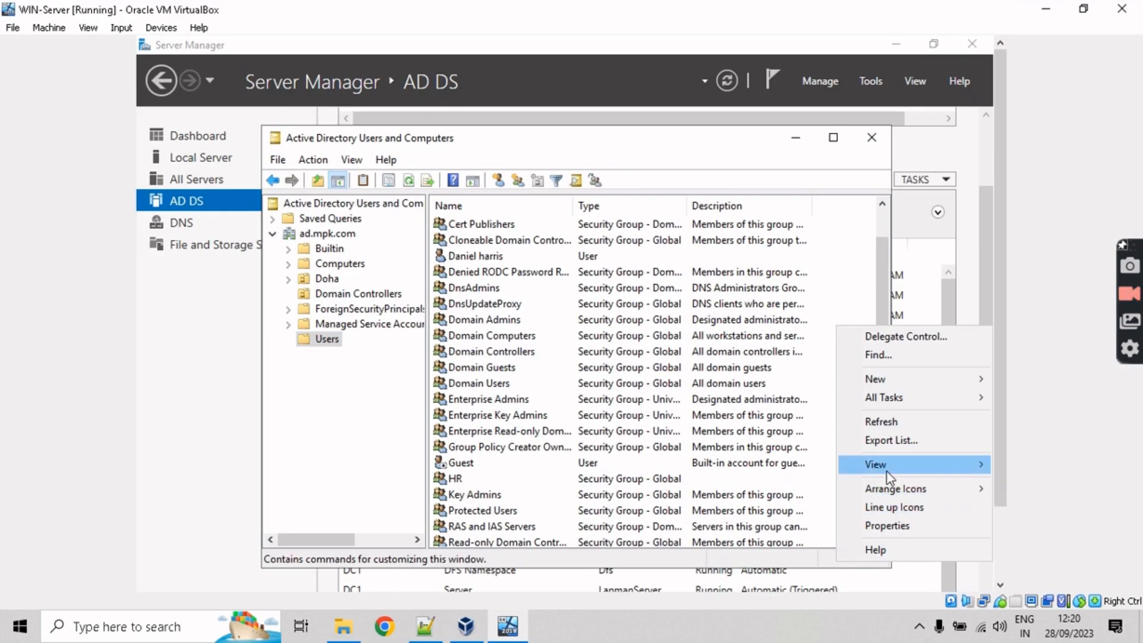
mouse_move(888, 470)
mouse_move(905, 381)
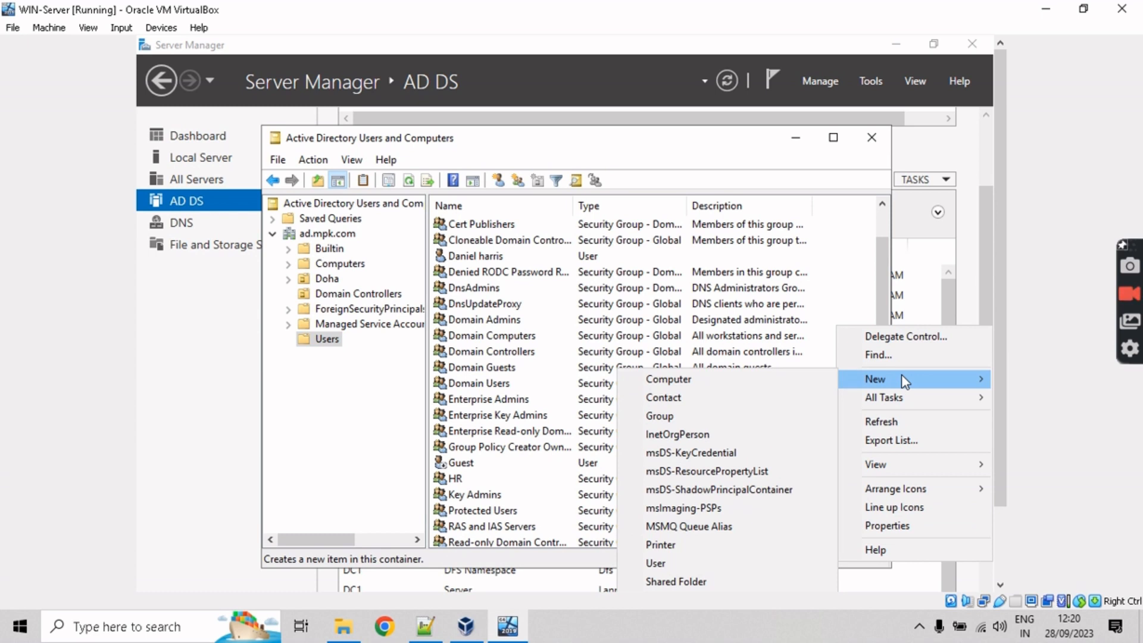
left_click(749, 384)
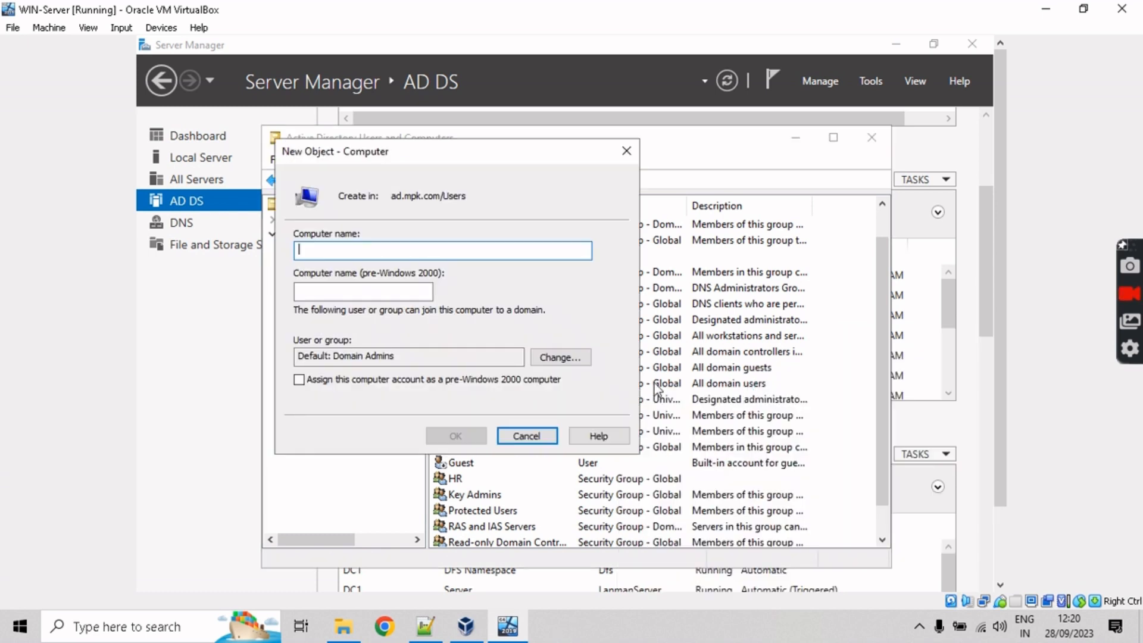
type("PC5")
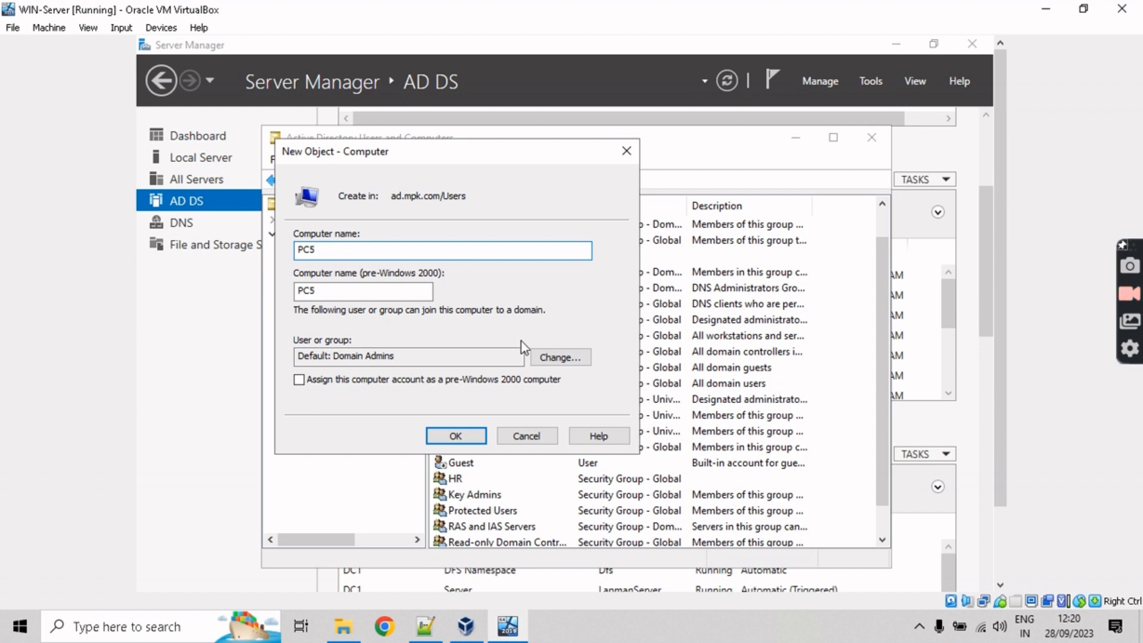
left_click(557, 358)
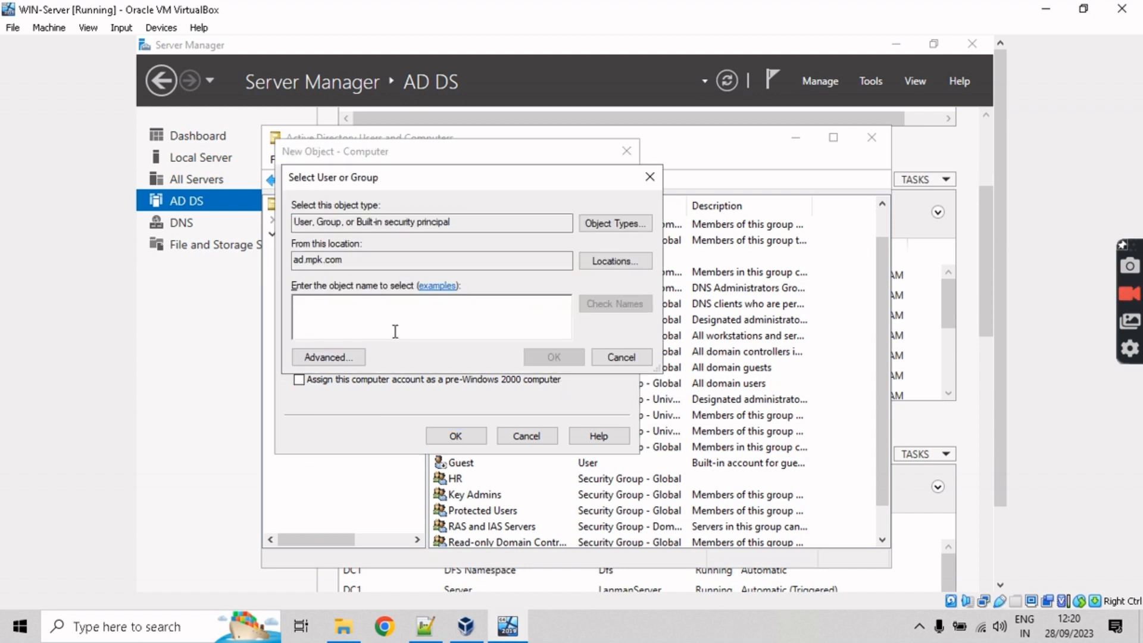
left_click(618, 357)
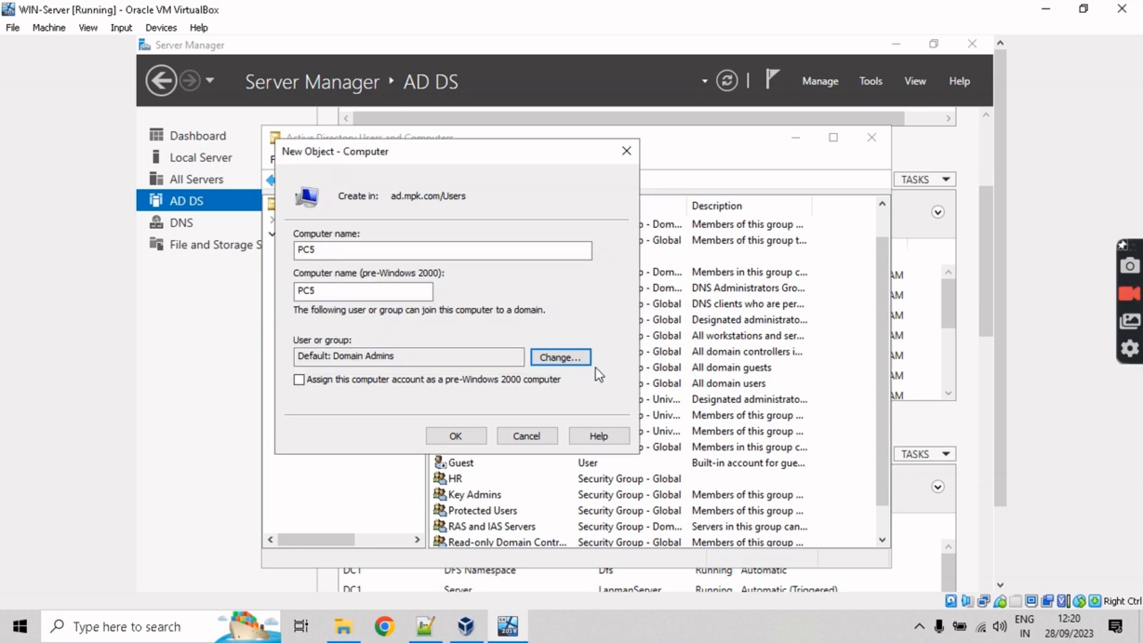
left_click(457, 437)
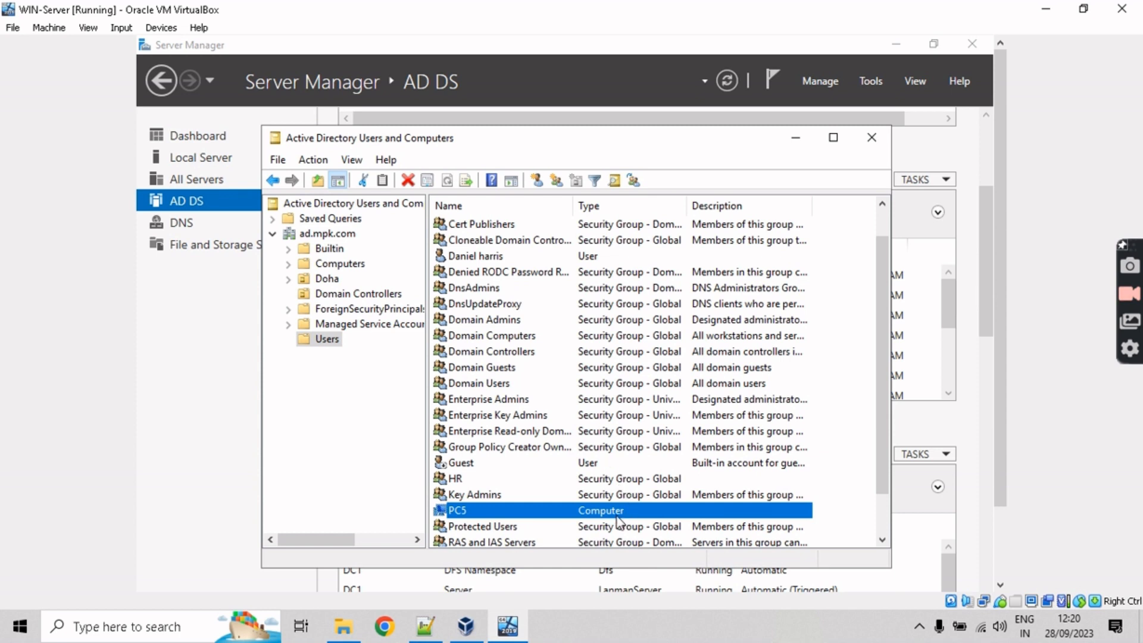
Step: Delete the misplaced PC5 computer account from Users
scroll(885, 440, "down", 1)
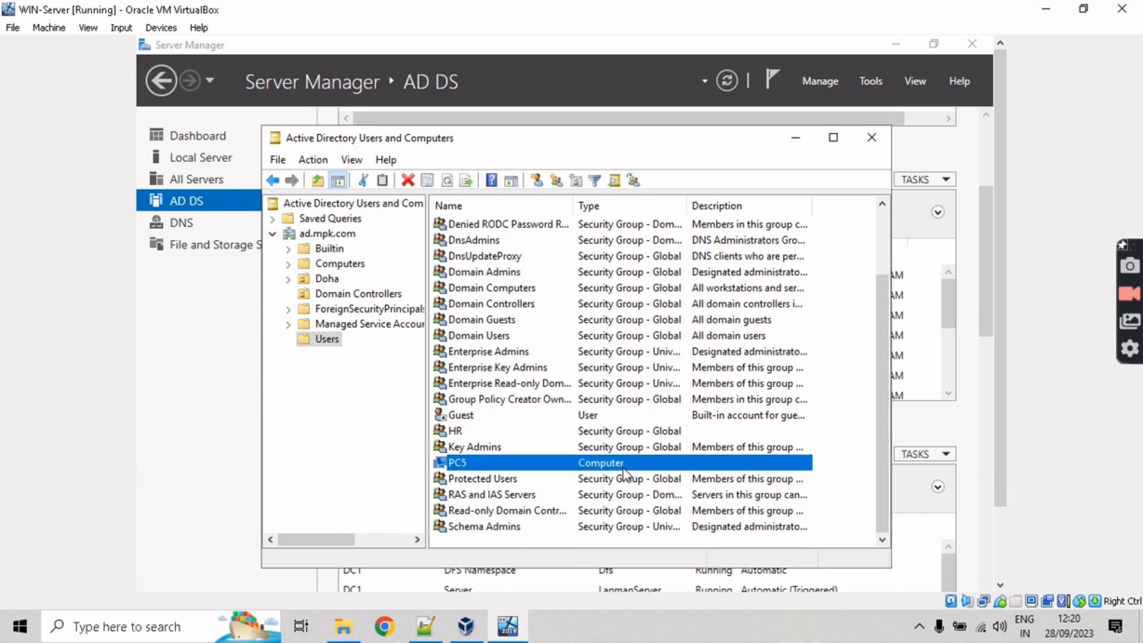
right_click(596, 448)
left_click(595, 463)
right_click(595, 464)
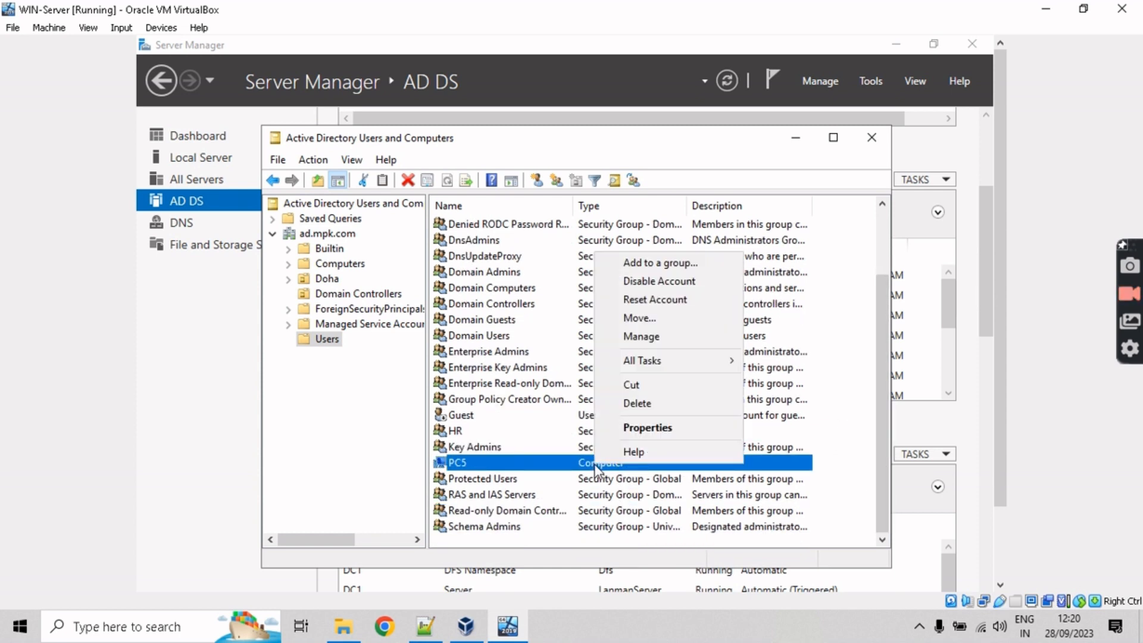
left_click(642, 403)
left_click(625, 408)
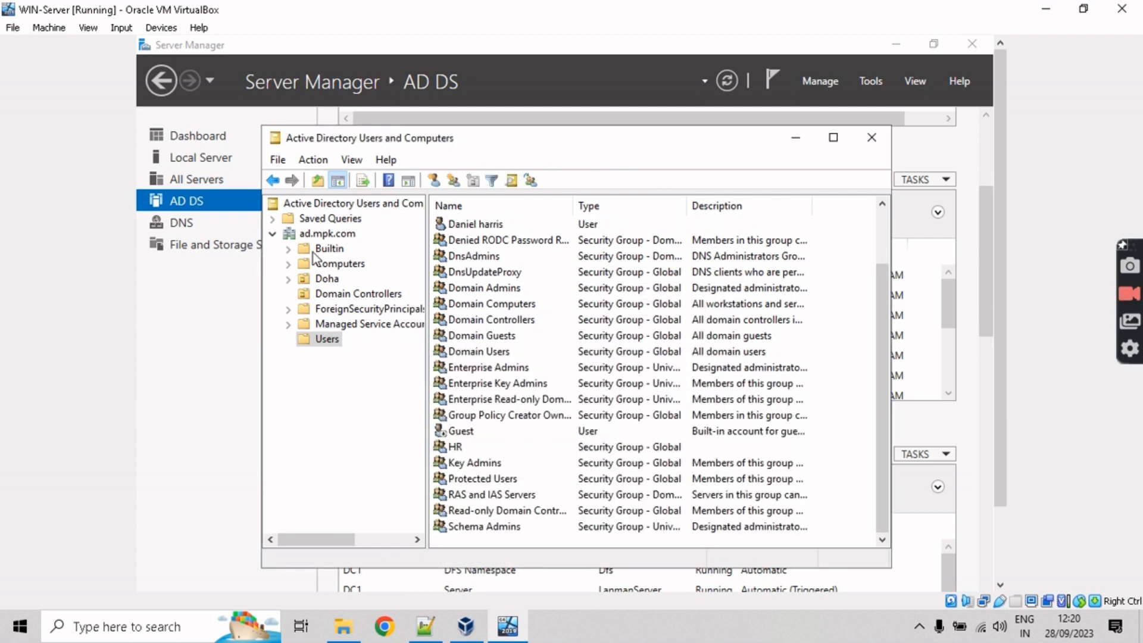
Step: Create the computer account PC5 inside the Computers container
left_click(326, 265)
right_click(519, 266)
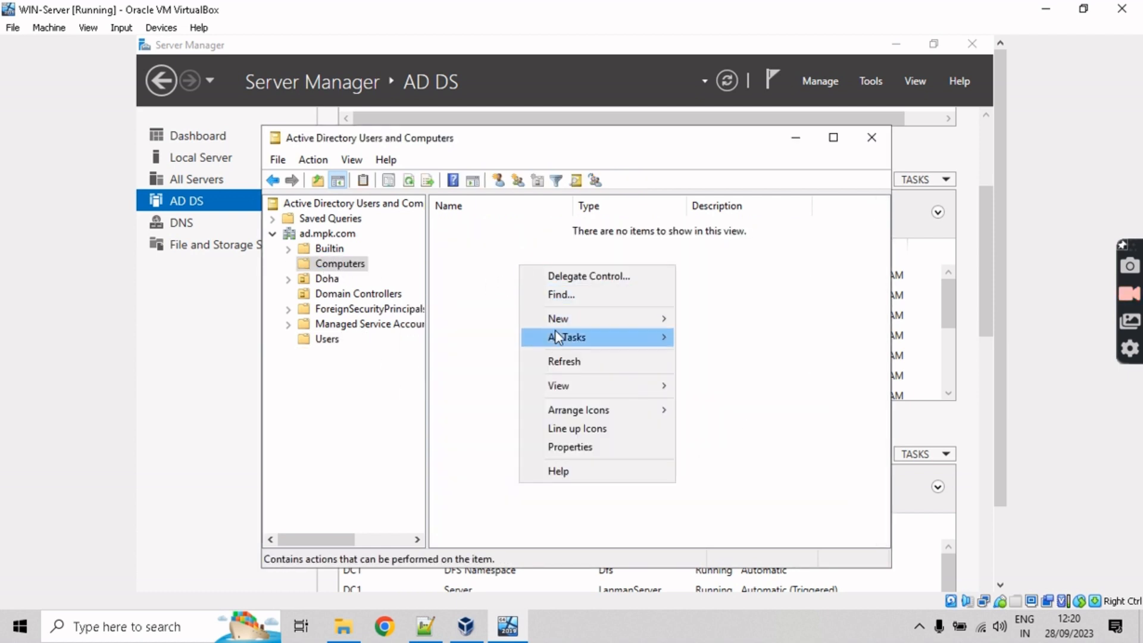
mouse_move(602, 322)
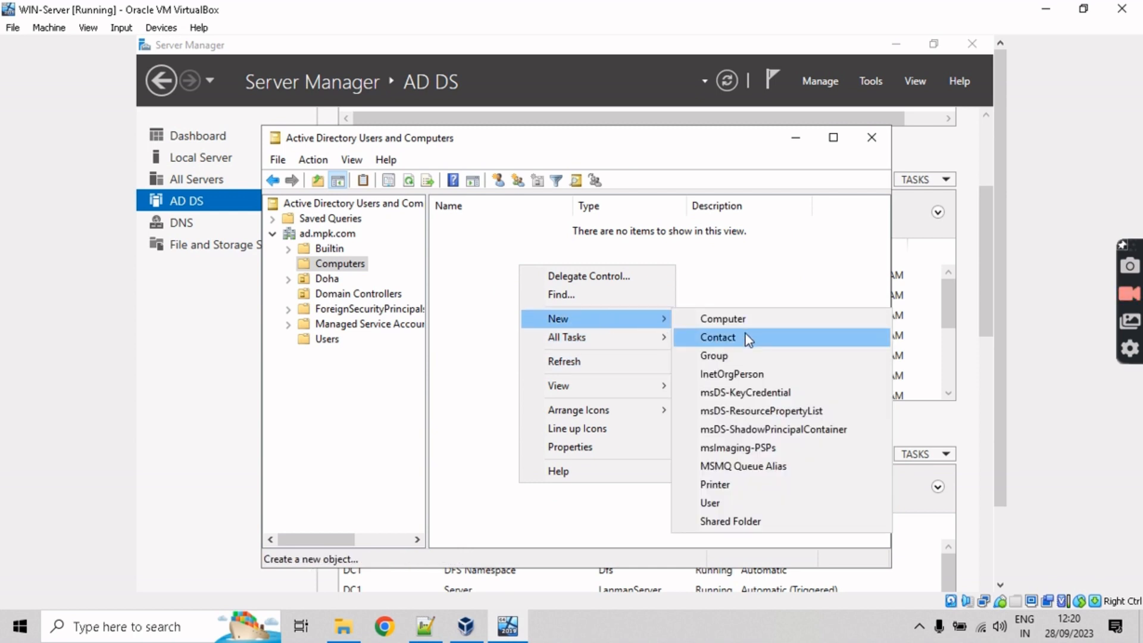
left_click(744, 318)
type("P")
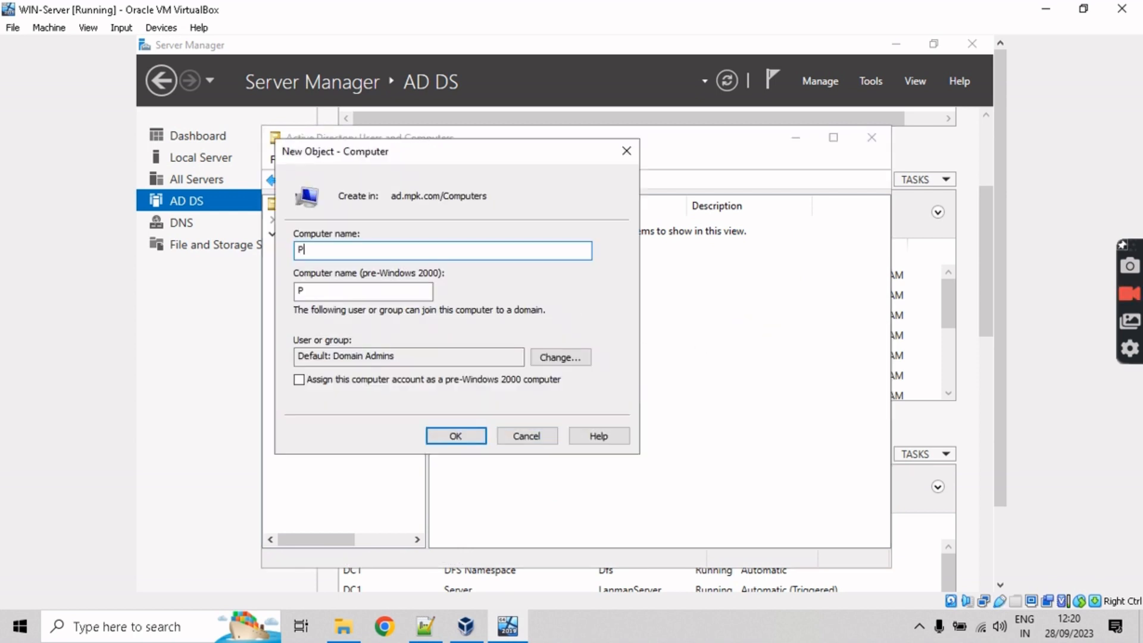
type("C5")
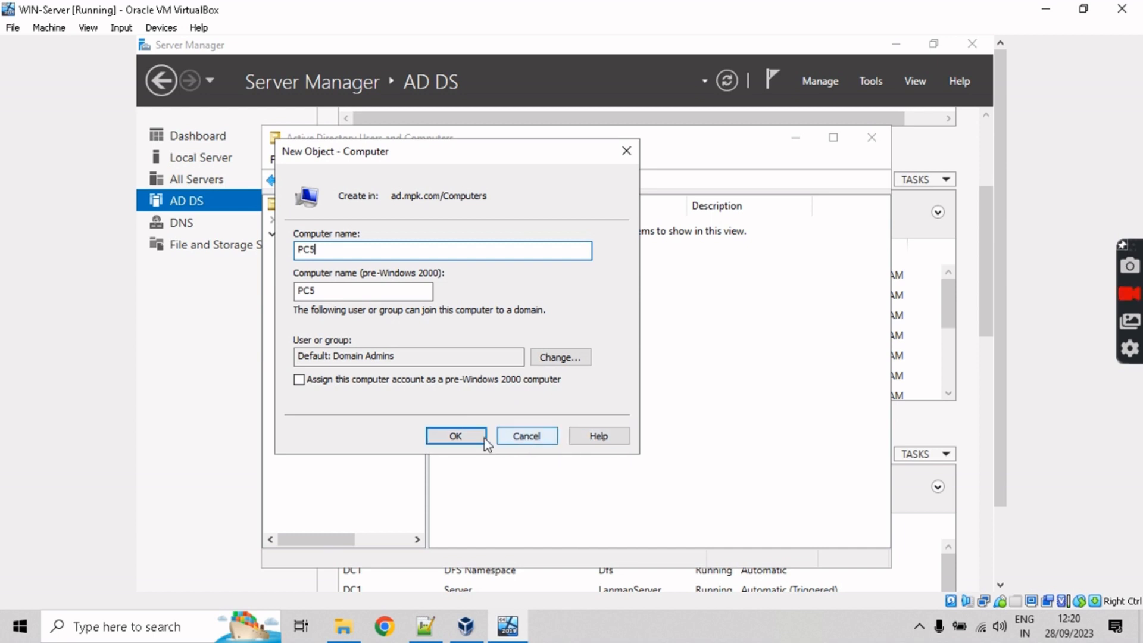
left_click(454, 433)
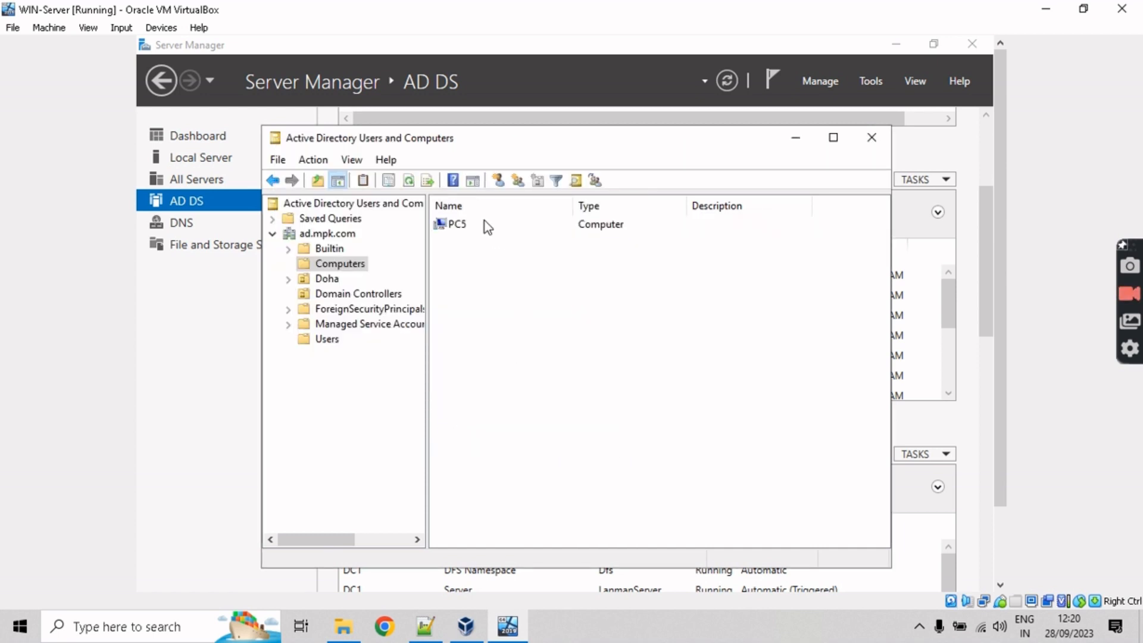
right_click(484, 221)
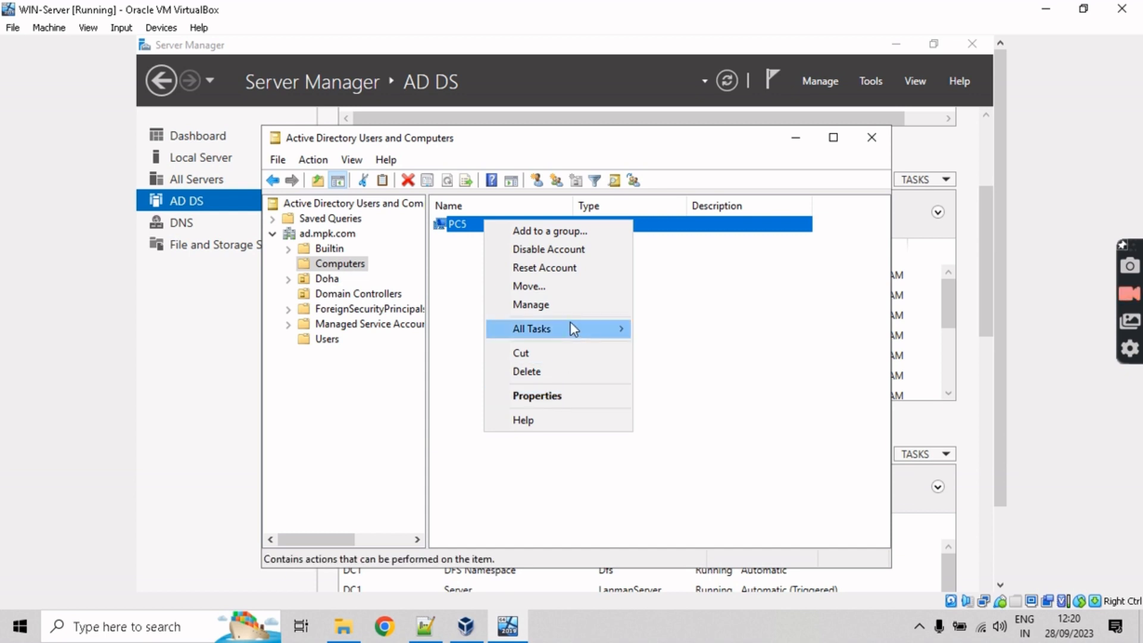
Step: Add PC5 to the HR group via Add to a group, confirming the success message
left_click(466, 326)
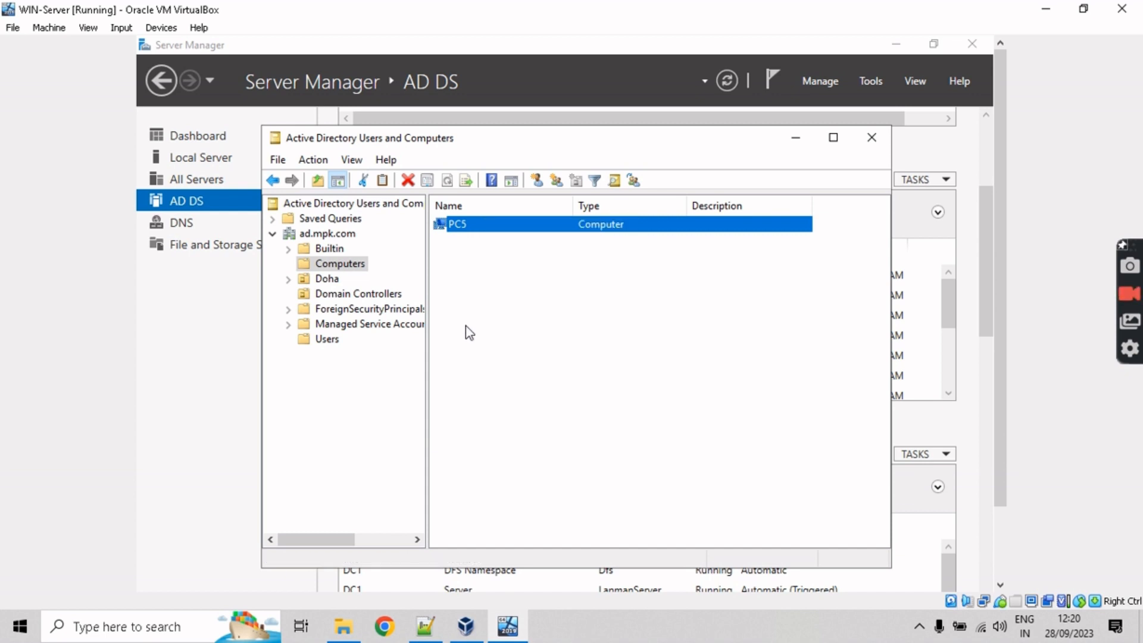
left_click(481, 274)
right_click(481, 231)
left_click(492, 237)
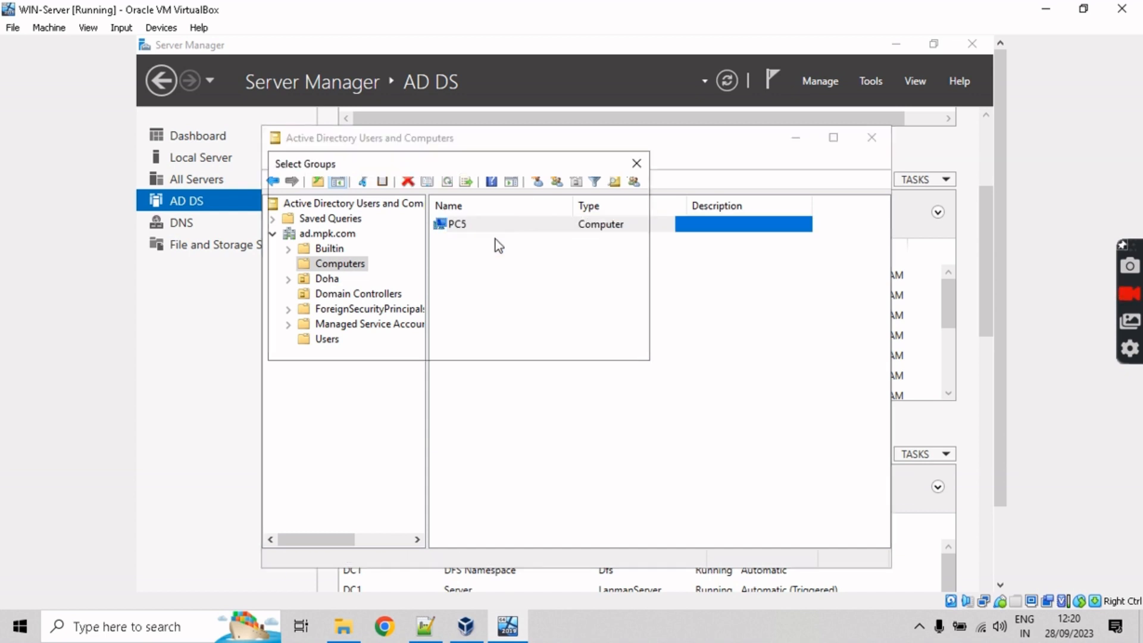
type("HR")
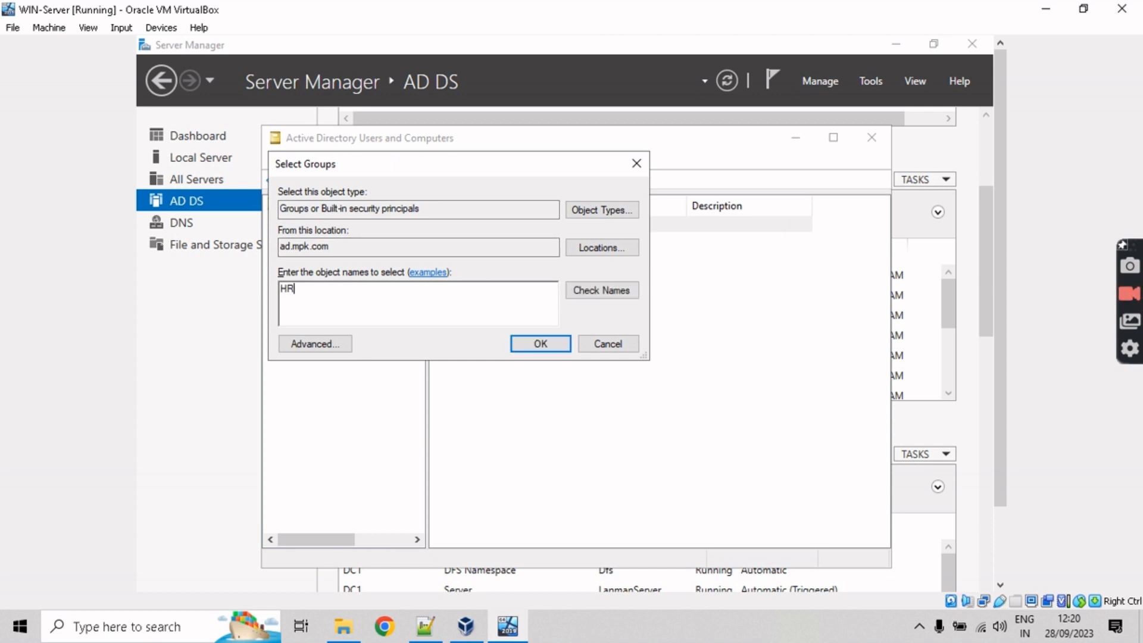
left_click(602, 291)
left_click(529, 347)
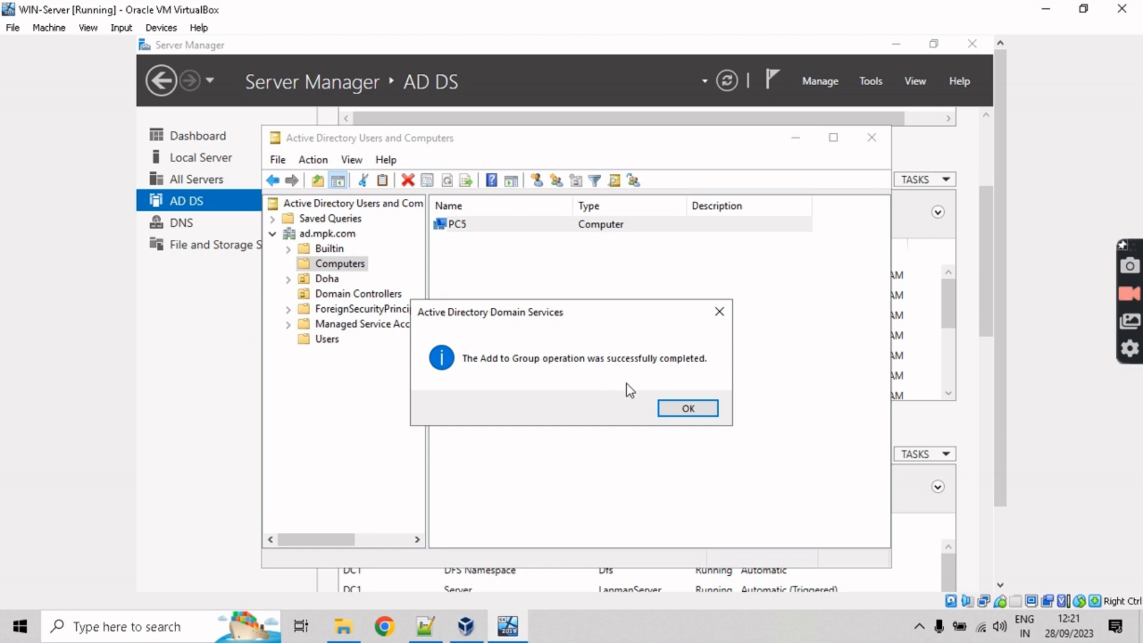
left_click(686, 407)
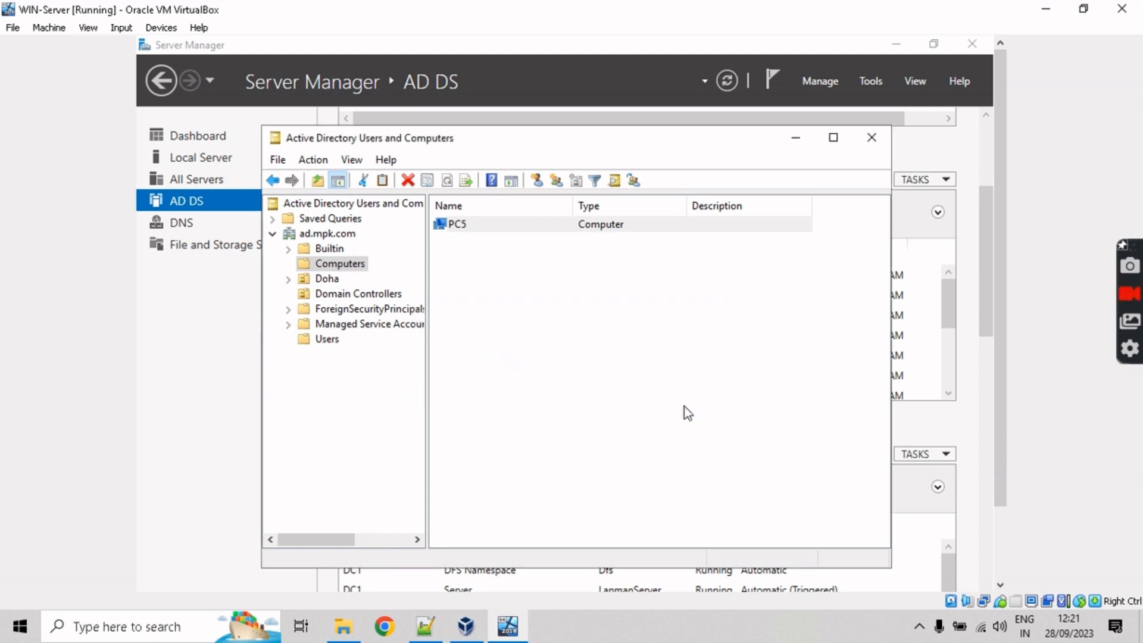
left_click(513, 280)
left_click(316, 341)
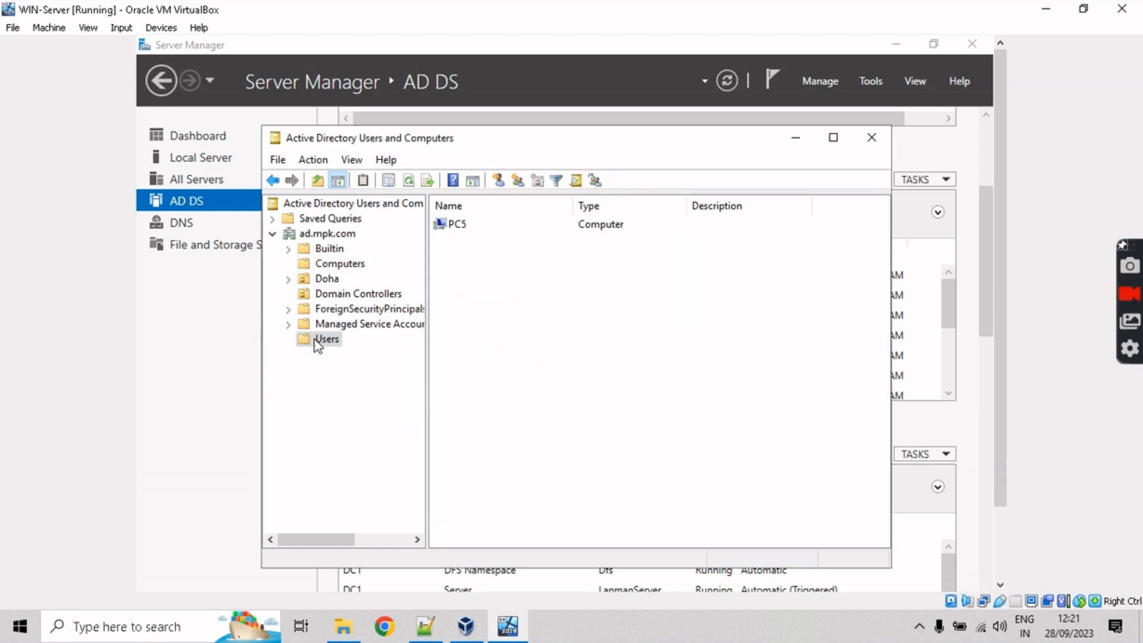
Step: Open HR's Members tab and confirm both the domain user and PC5 are listed
scroll(489, 465, "down", 2)
left_click(476, 527)
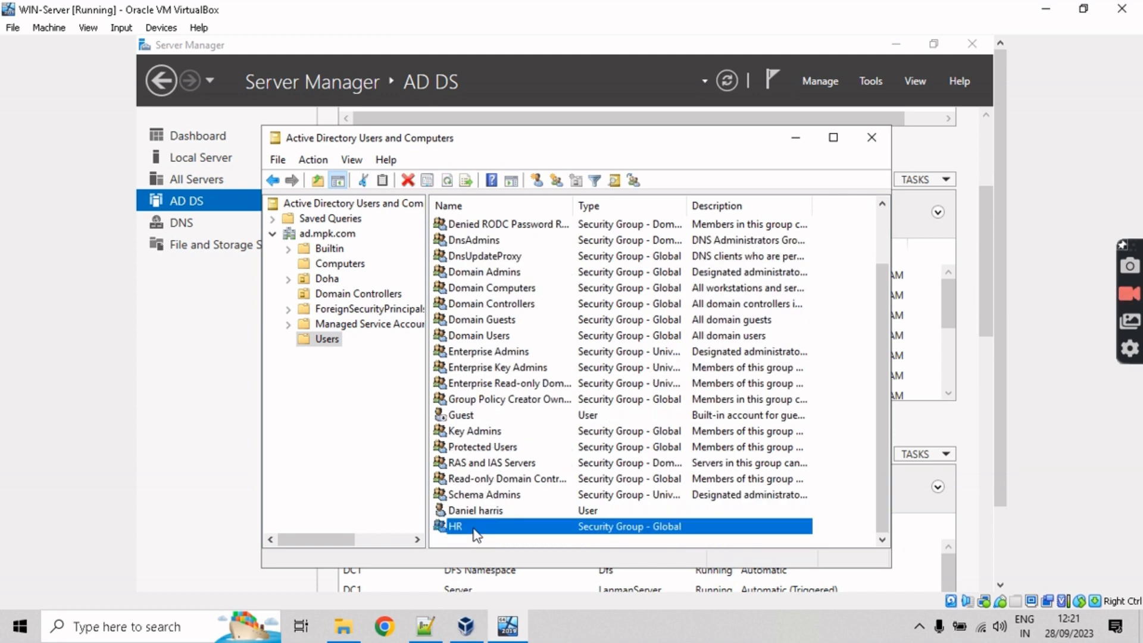
right_click(476, 534)
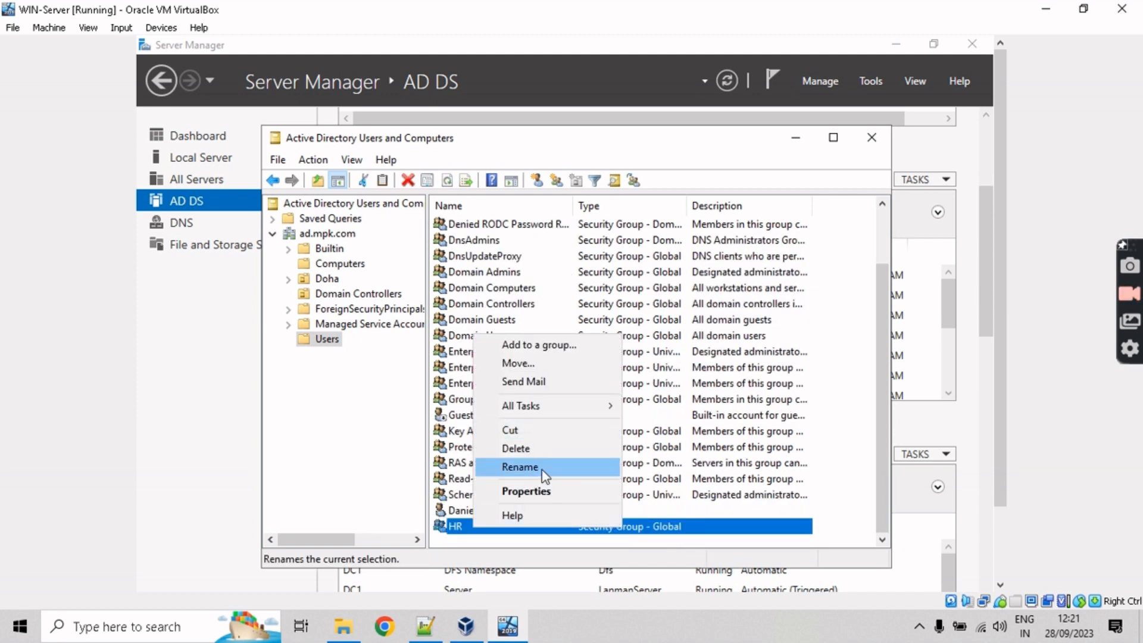
left_click(539, 490)
left_click(448, 152)
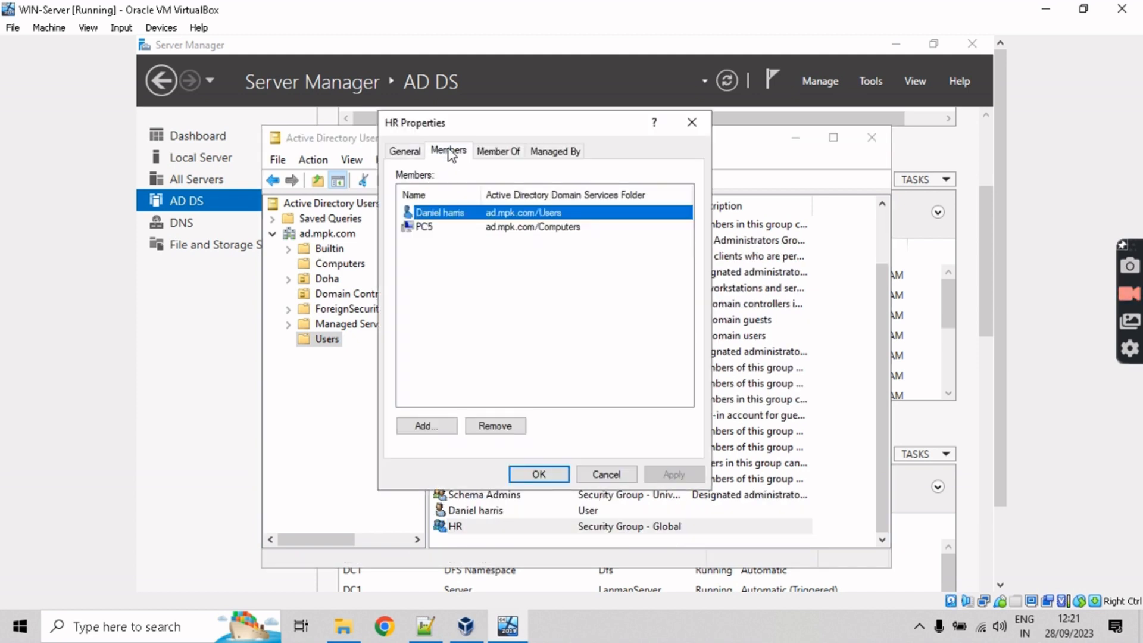
left_click(433, 228)
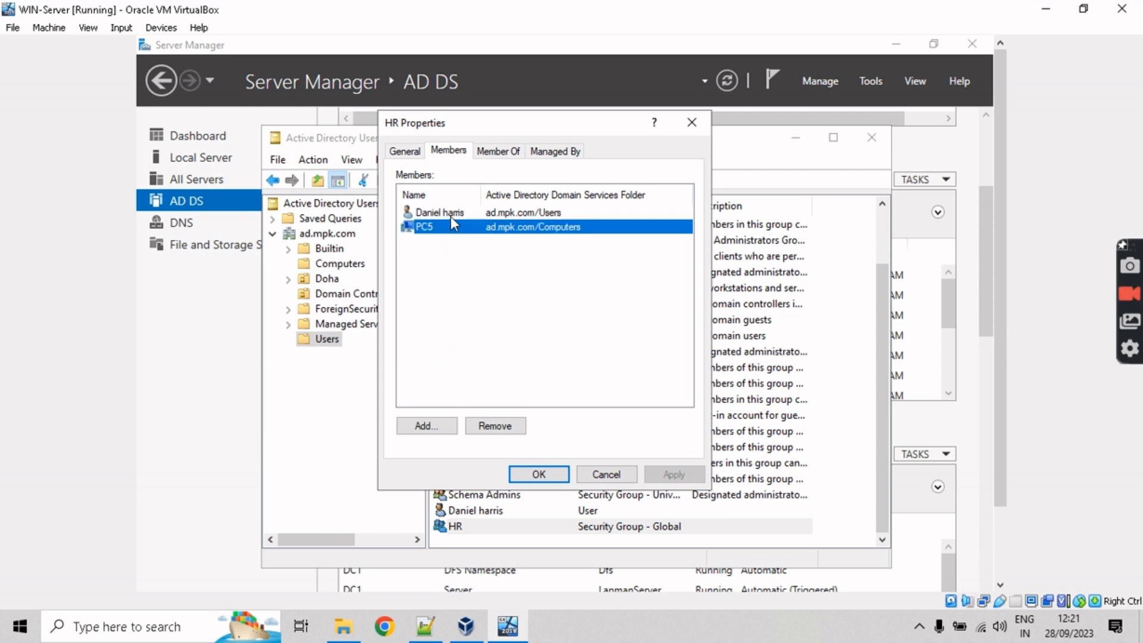
left_click(450, 213)
left_click(552, 477)
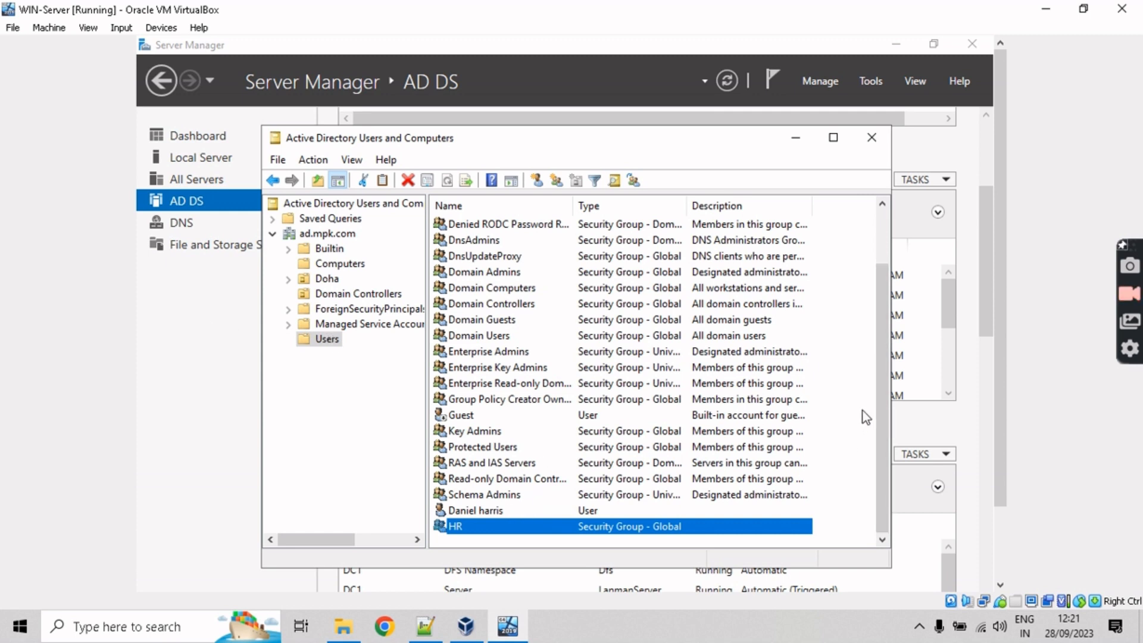
scroll(878, 393, "up", 1)
scroll(878, 393, "down", 1)
right_click(463, 528)
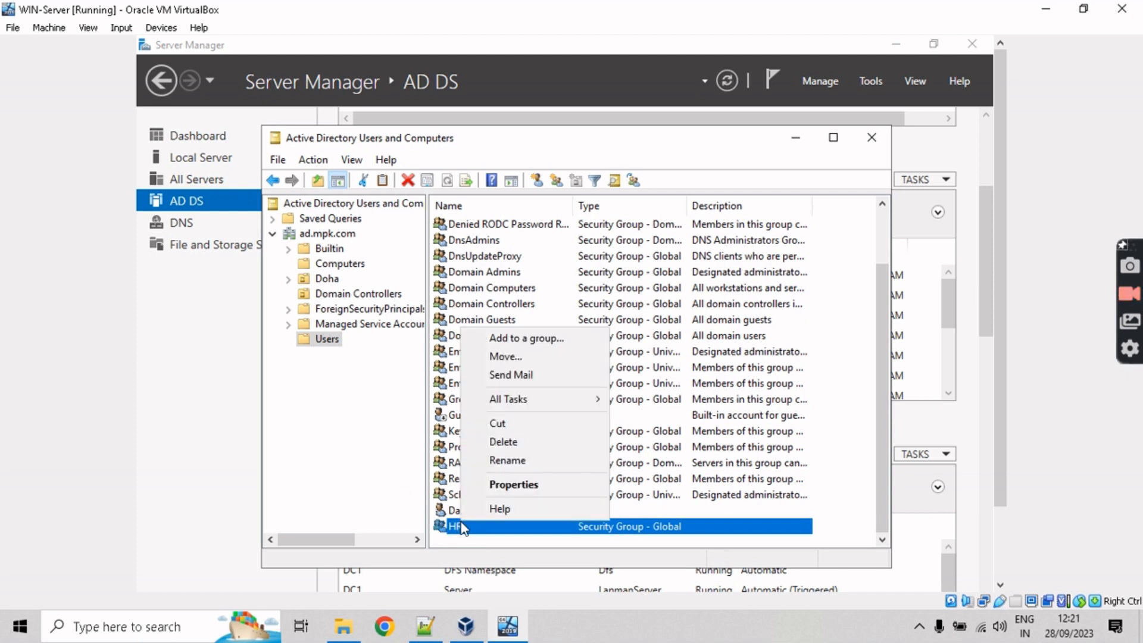
left_click(334, 393)
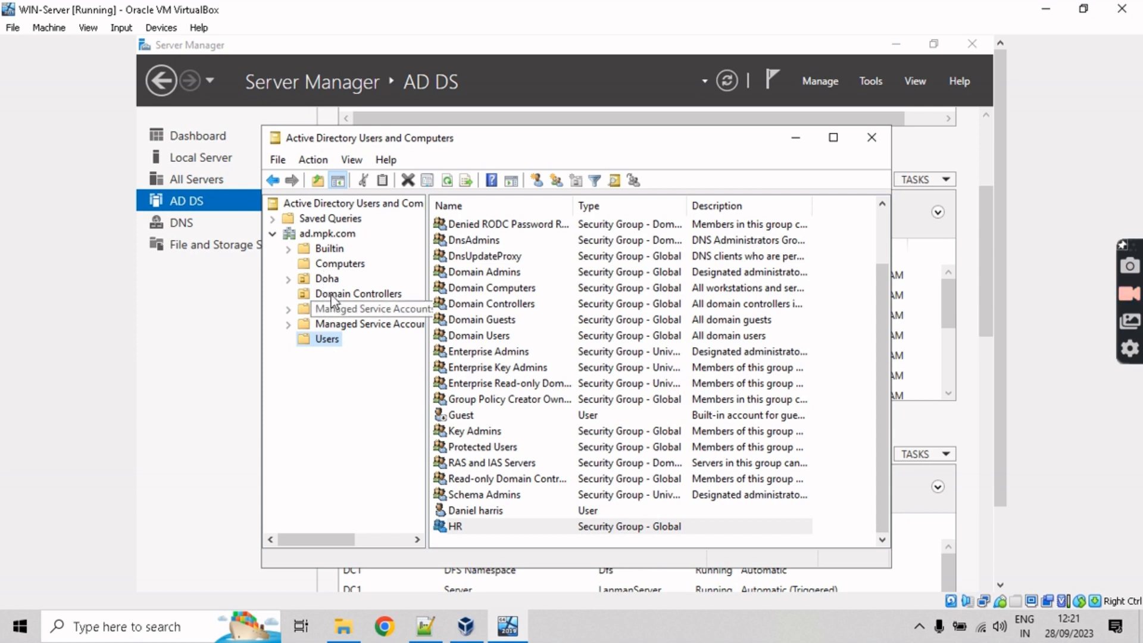
Step: Create an organizational unit named Alaska directly under ad.mpk.com
right_click(320, 237)
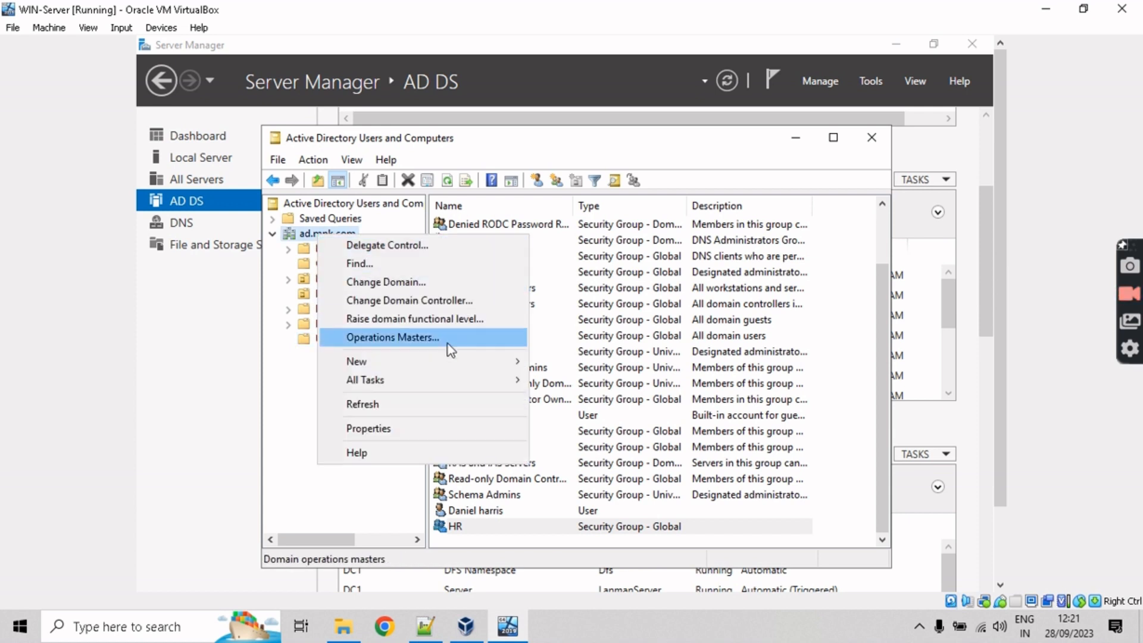
mouse_move(462, 367)
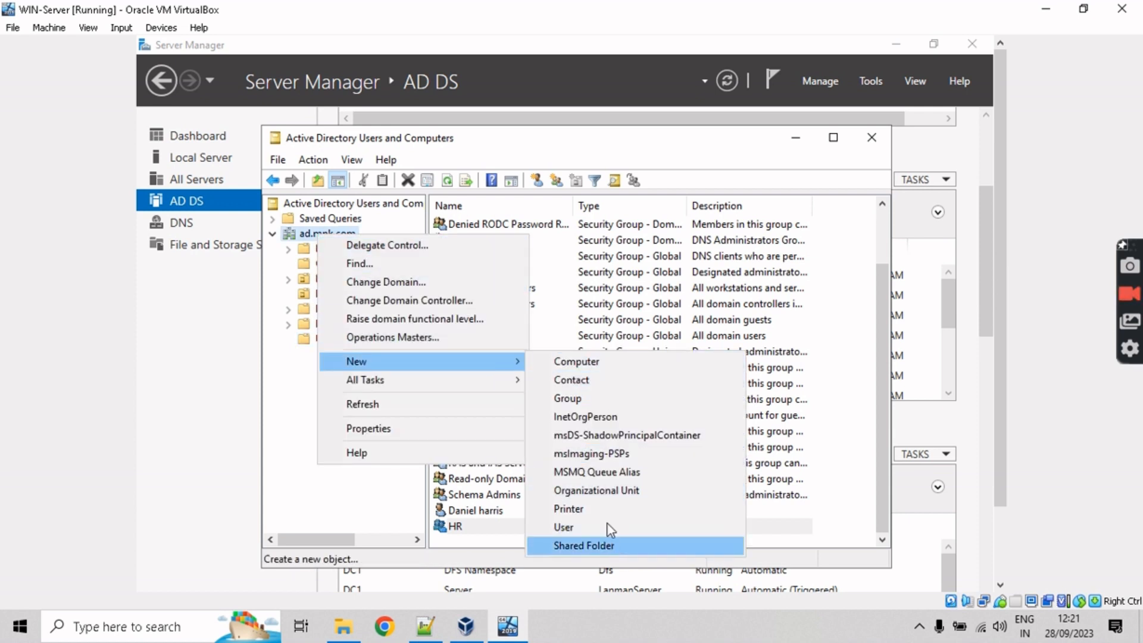
left_click(606, 491)
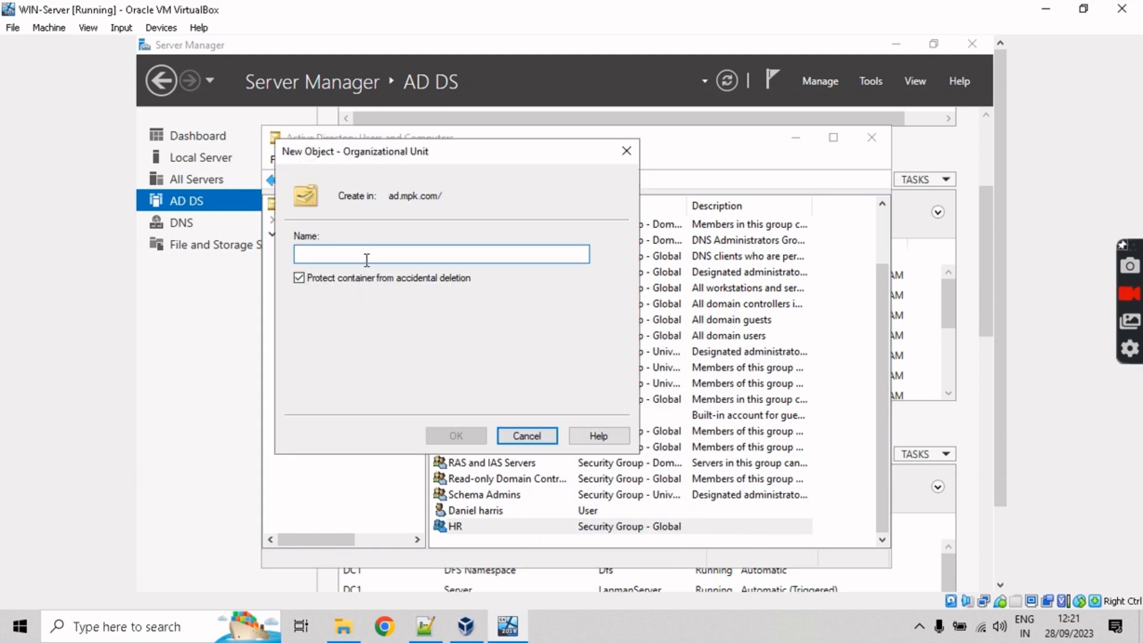
type("Alsa")
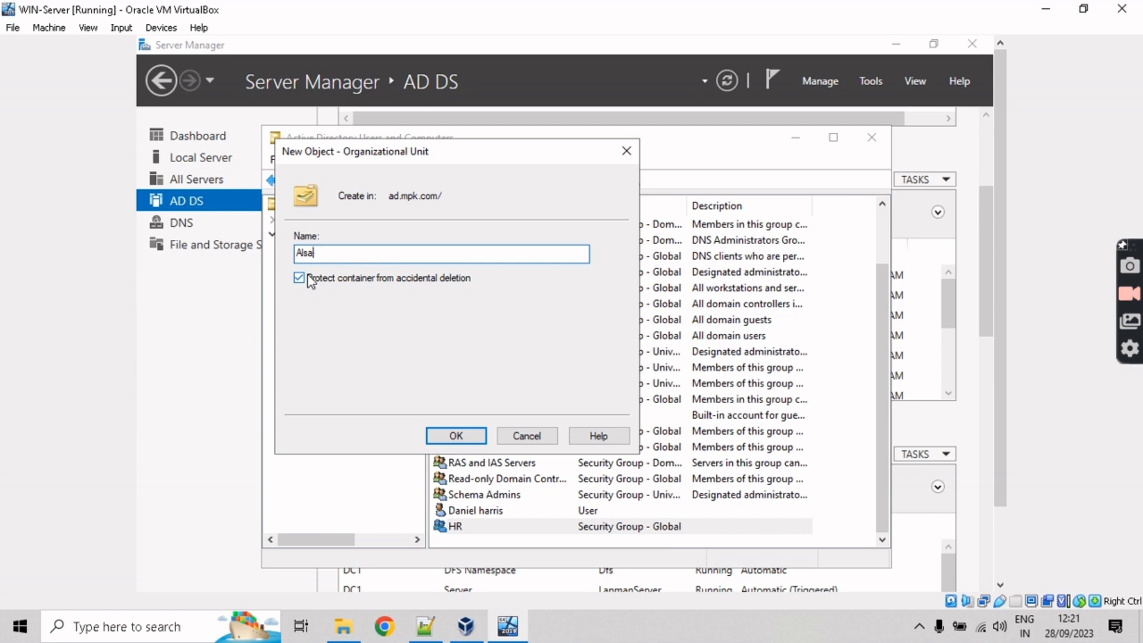
key("BackSpace")
key("BackSpace")
key("BackSpace")
type("a")
left_click(454, 436)
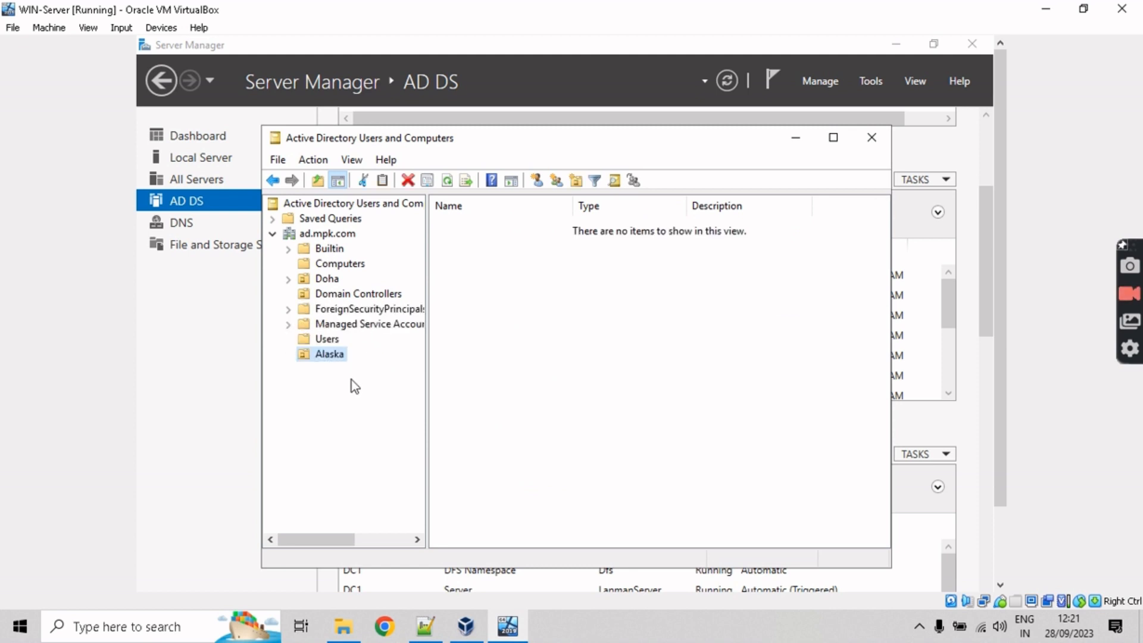
Step: Create an organizational unit named City inside Alaska
right_click(331, 356)
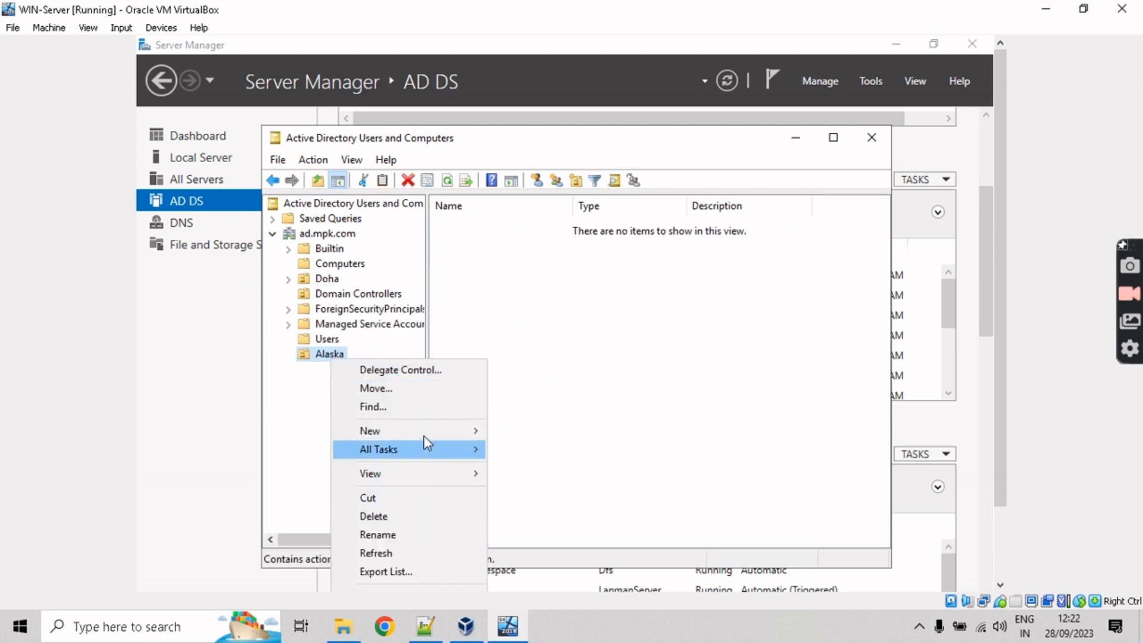
mouse_move(426, 432)
left_click(558, 561)
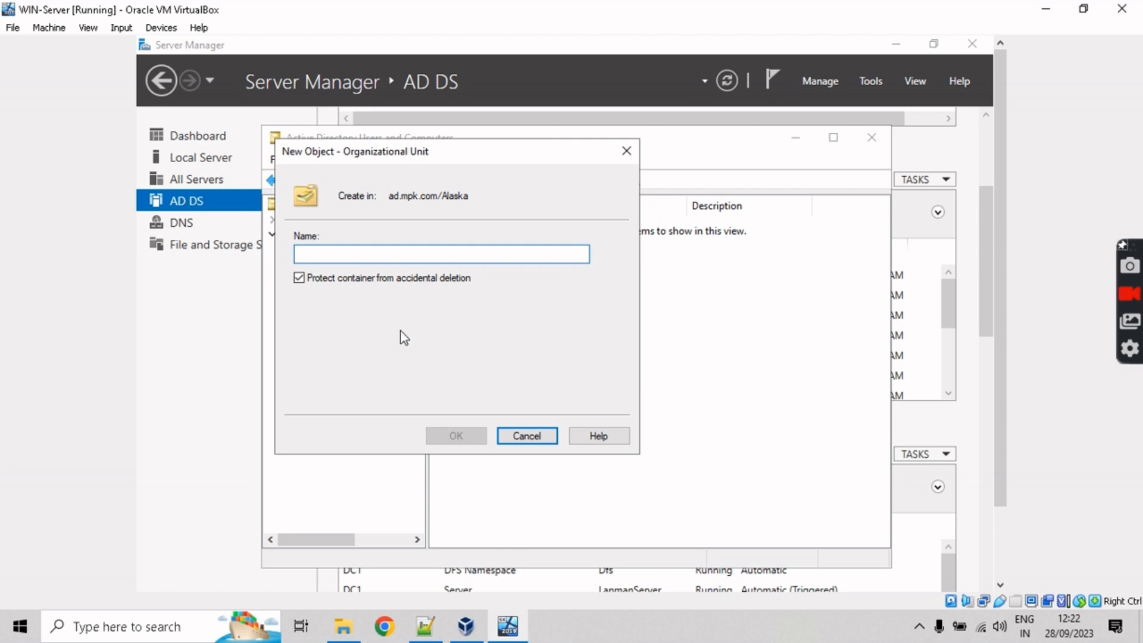
type("City")
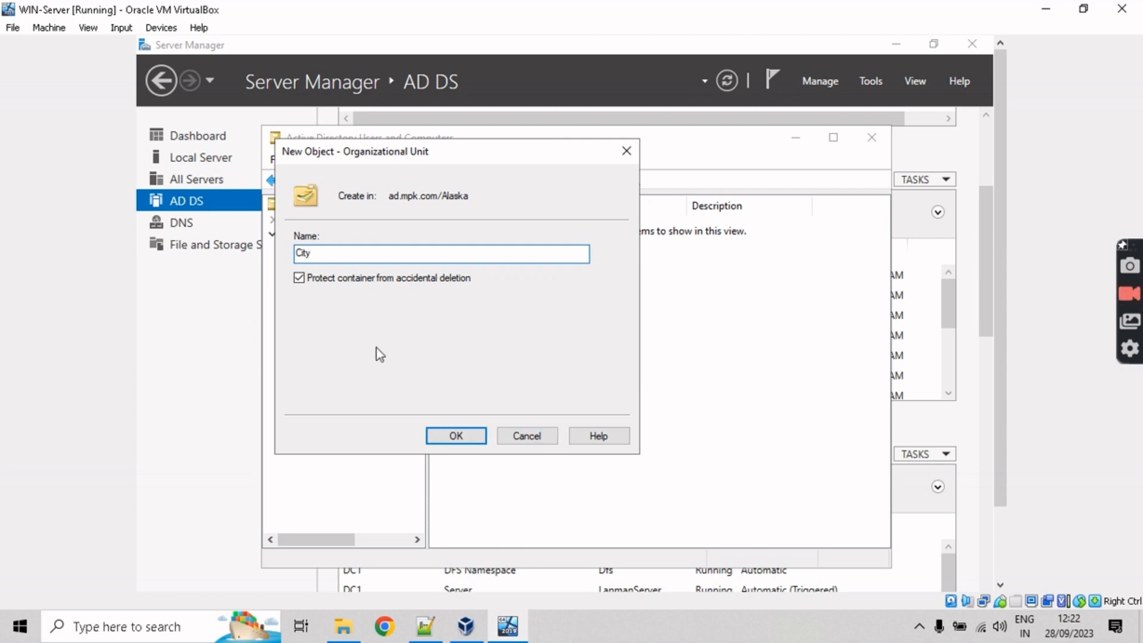
left_click(456, 435)
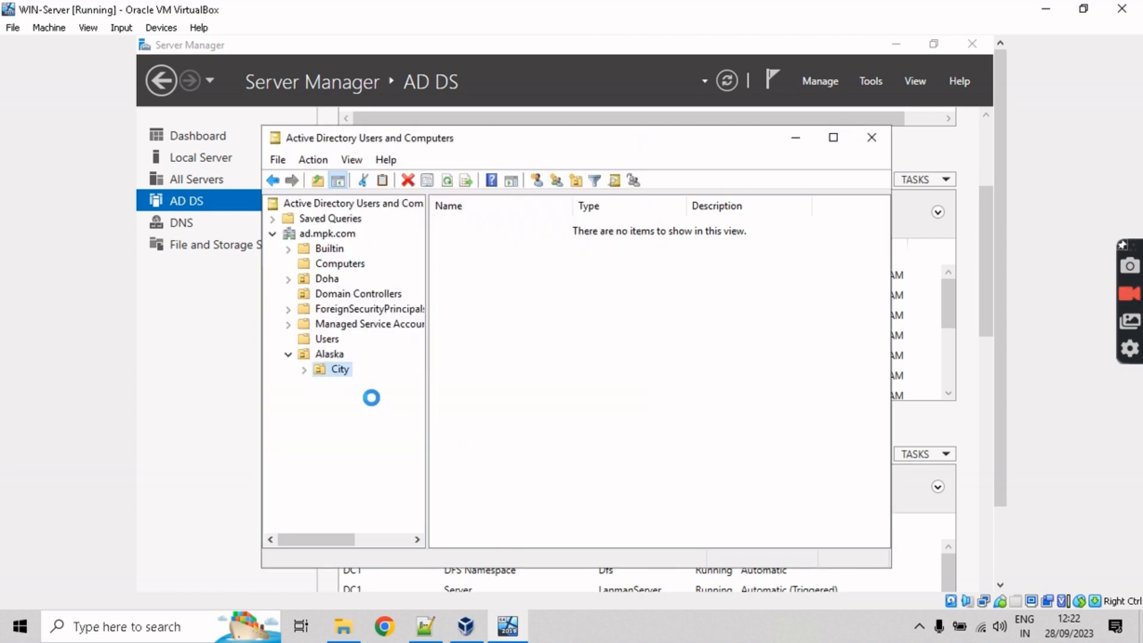
right_click(341, 372)
left_click(391, 337)
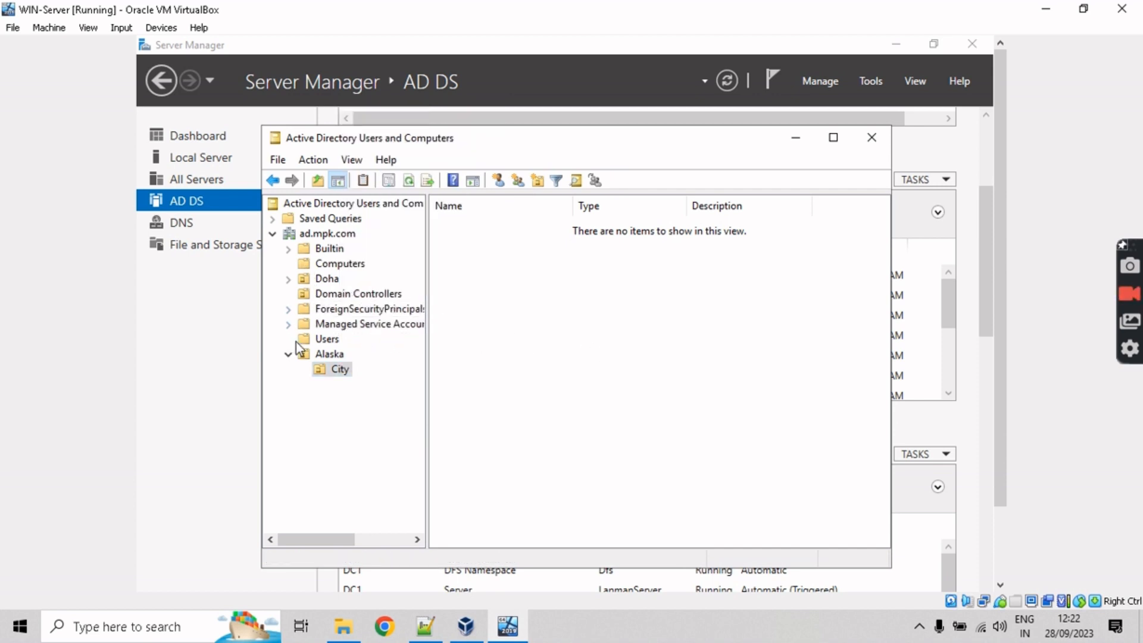
Step: Move the domain user account from Users into Alaska/City
left_click(331, 339)
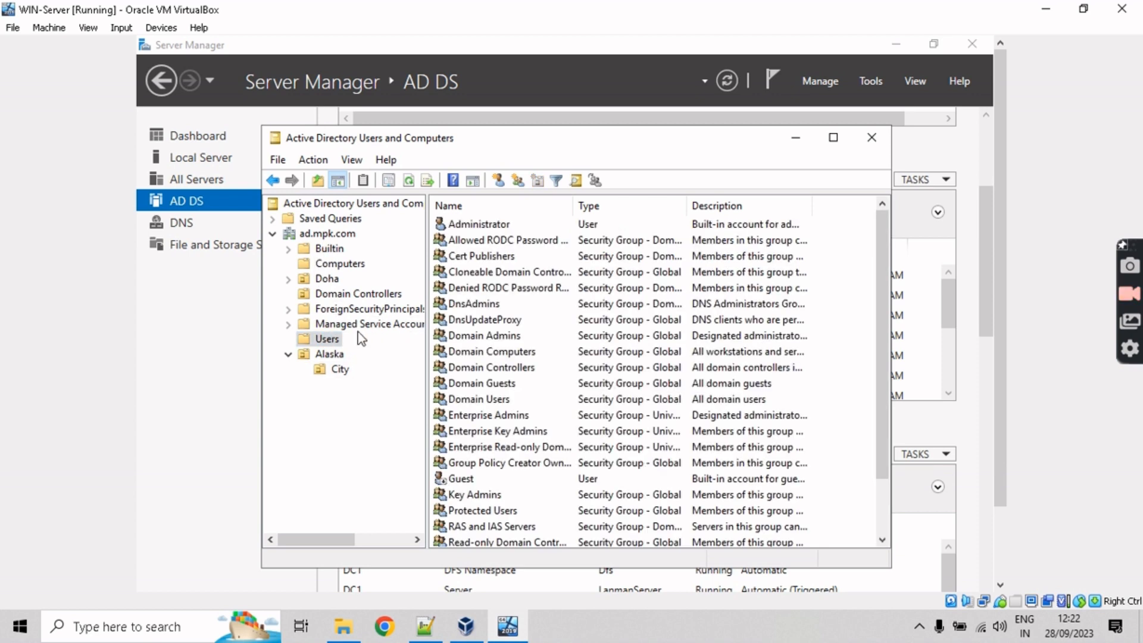
scroll(492, 321, "down", 2)
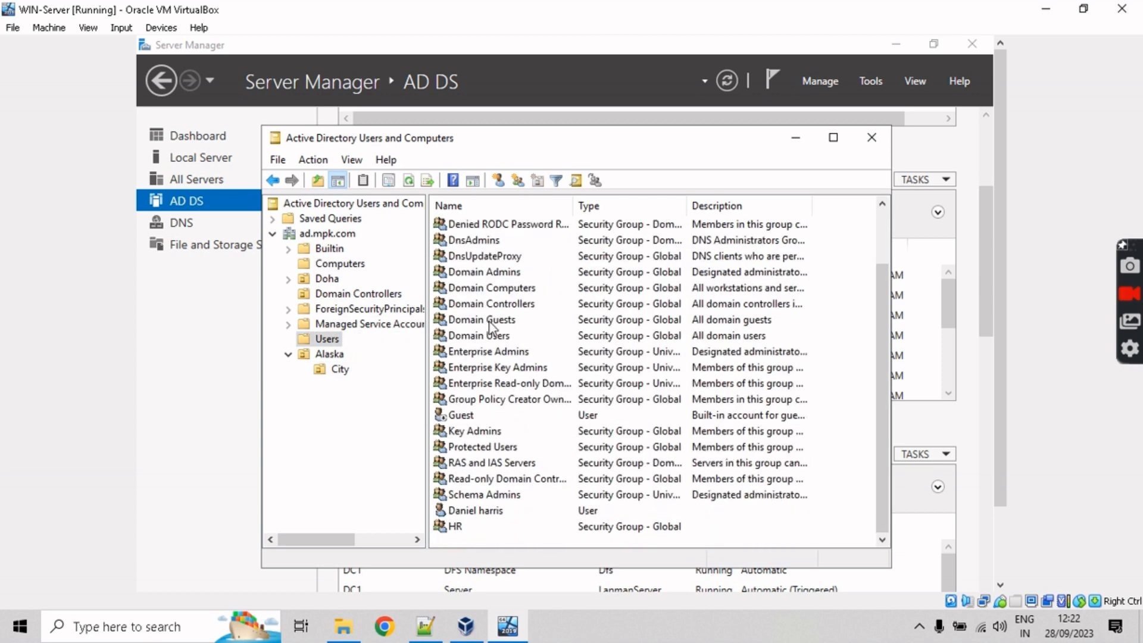
left_click(483, 513)
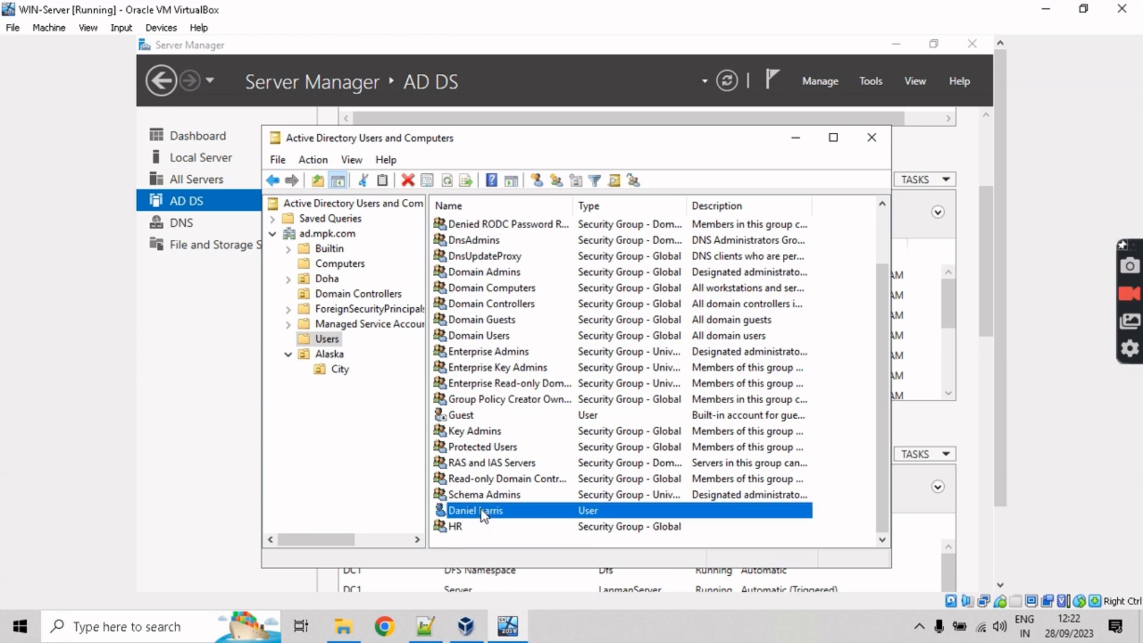
right_click(483, 512)
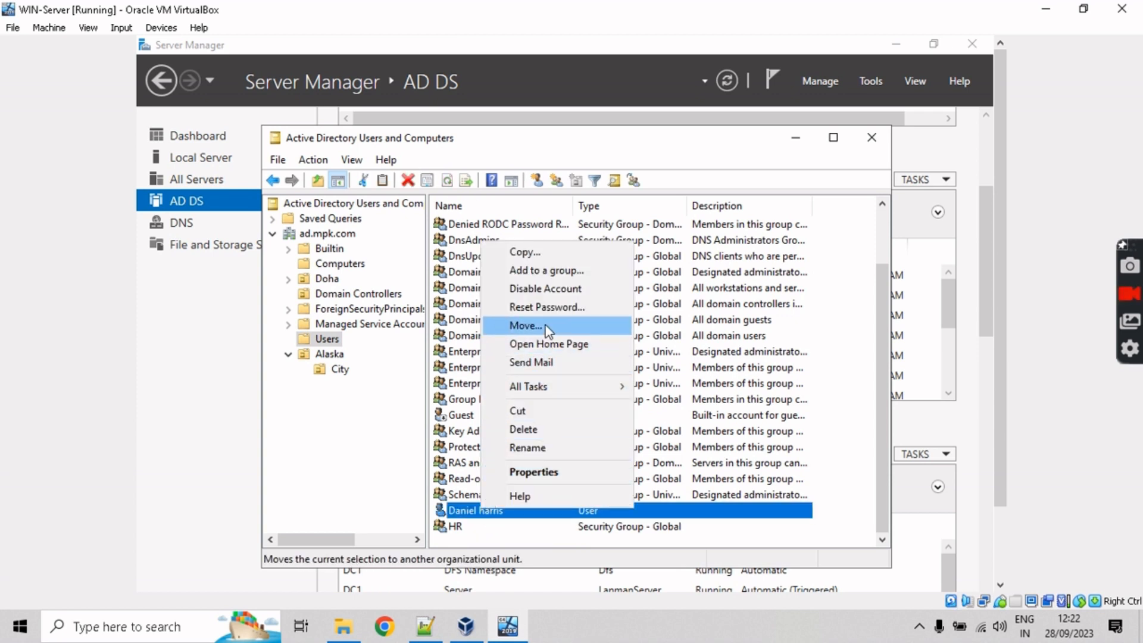
left_click(513, 326)
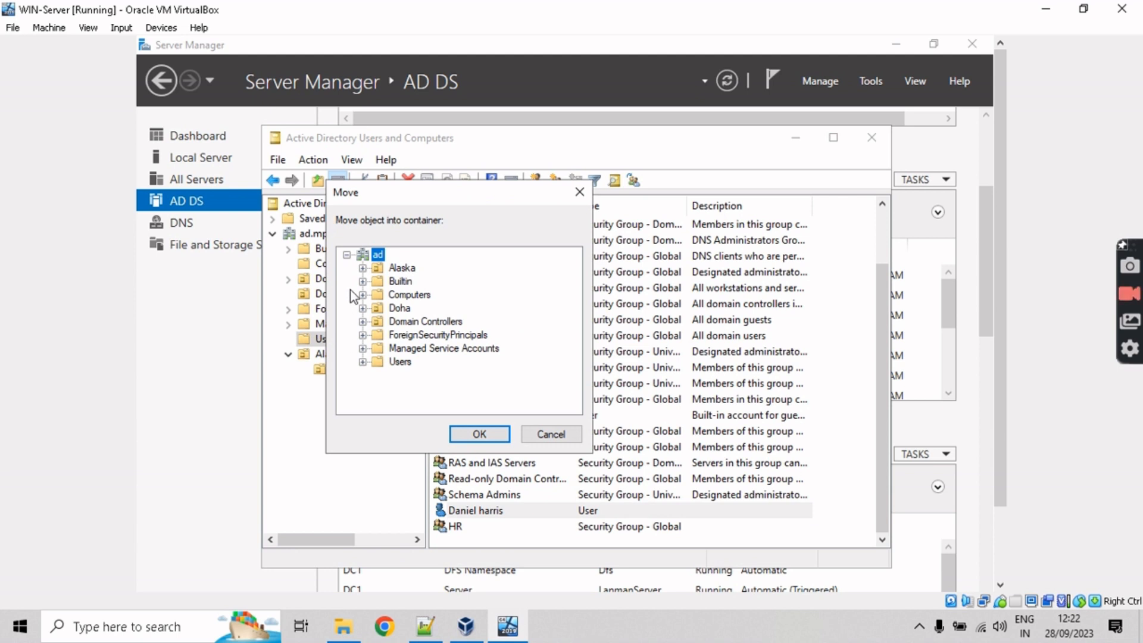
left_click(362, 267)
left_click(403, 281)
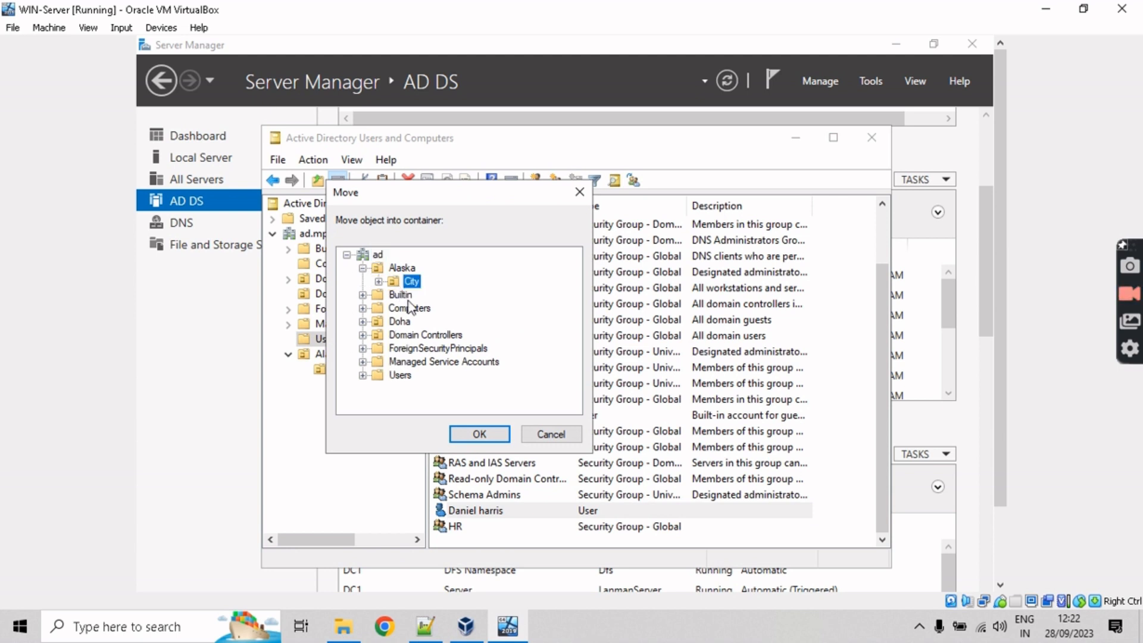
left_click(478, 436)
Step: Move the HR group into Alaska/City
right_click(455, 447)
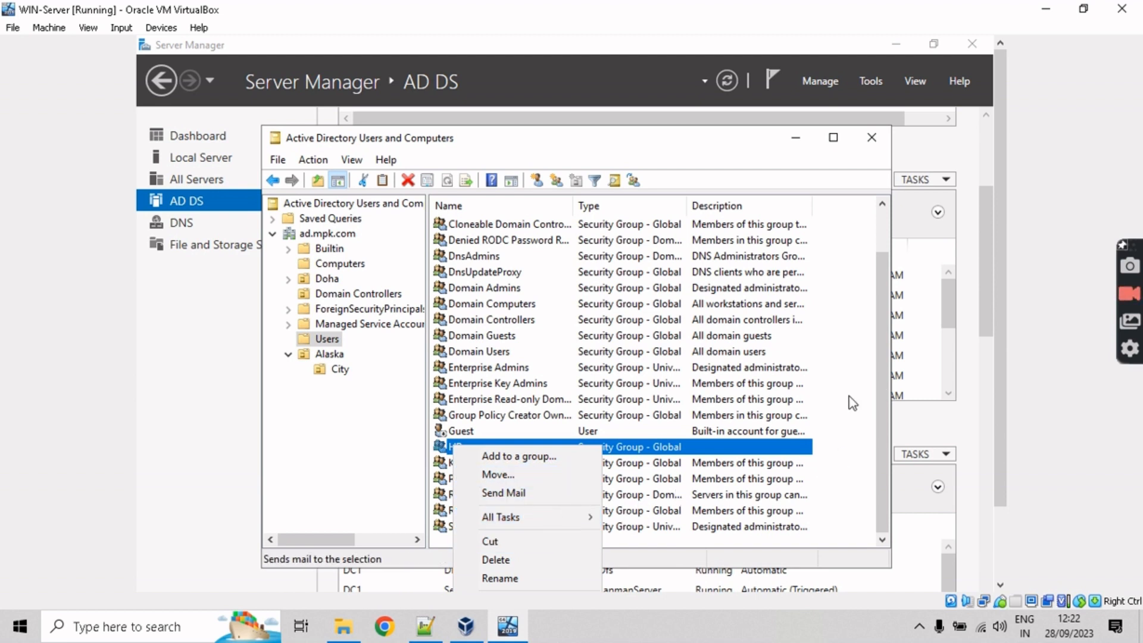
left_click(548, 478)
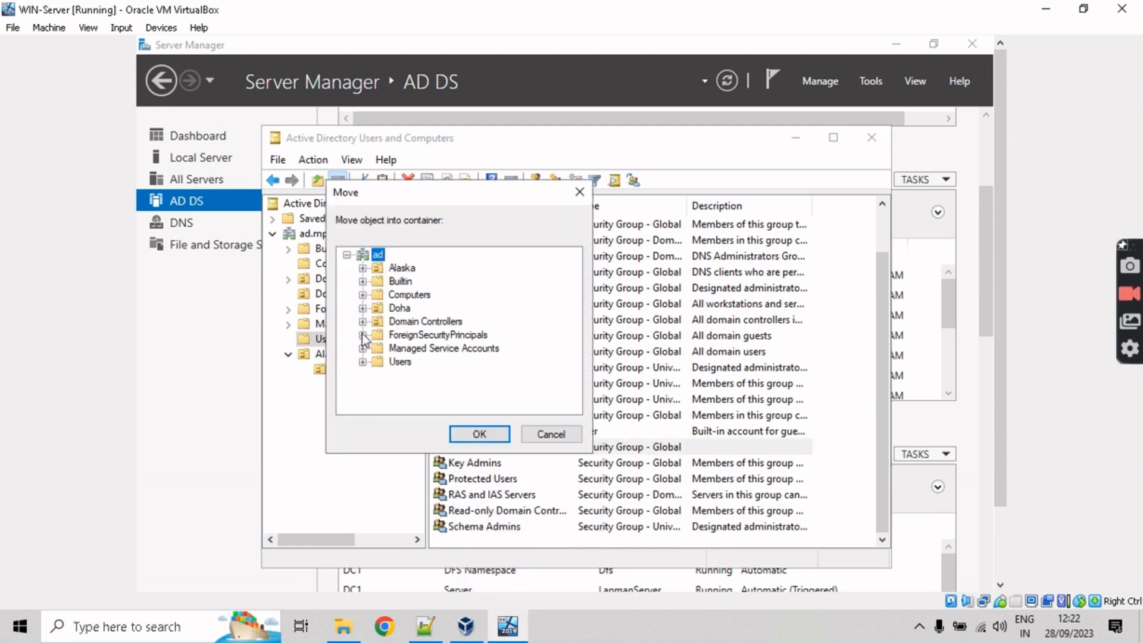
left_click(363, 268)
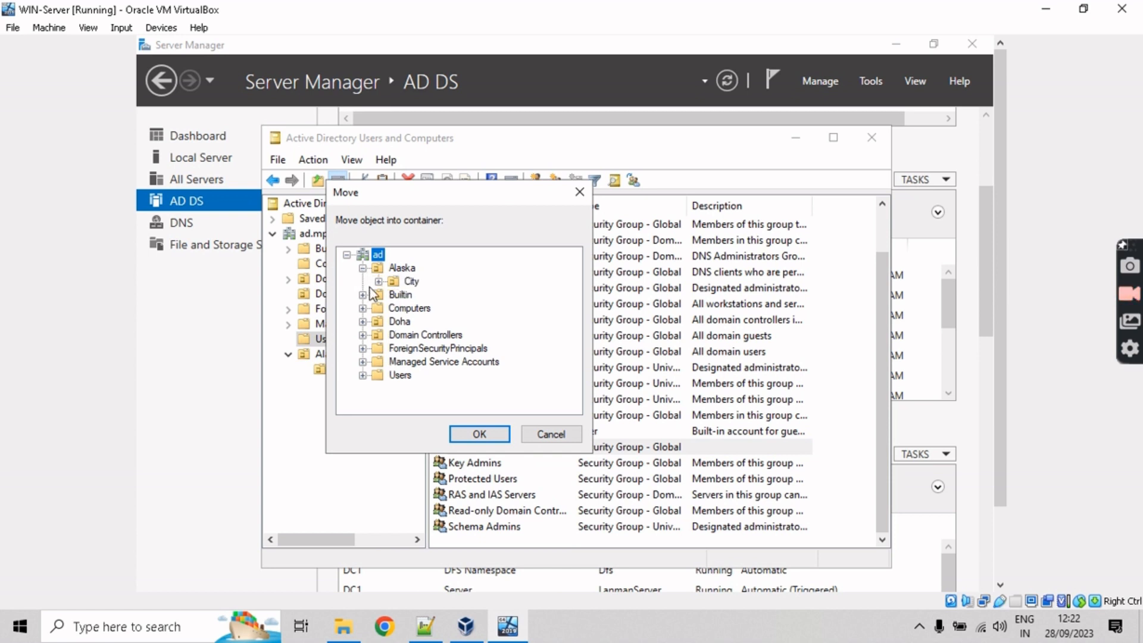
left_click(410, 282)
left_click(480, 435)
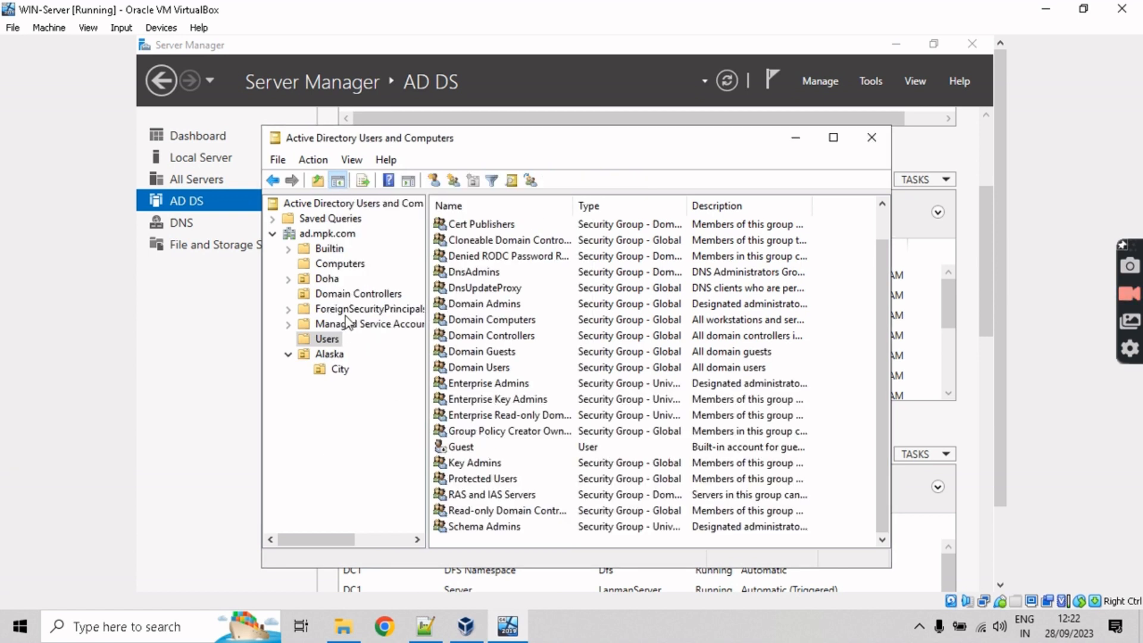
Step: Move the PC5 computer from Computers into Alaska/City
left_click(340, 264)
right_click(474, 231)
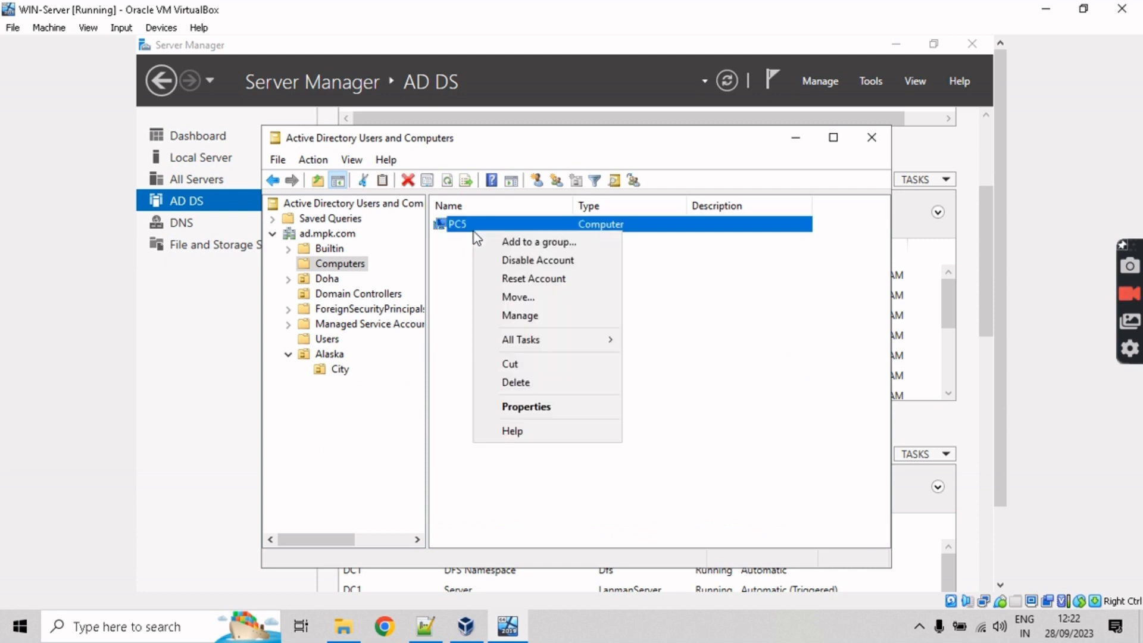
left_click(510, 300)
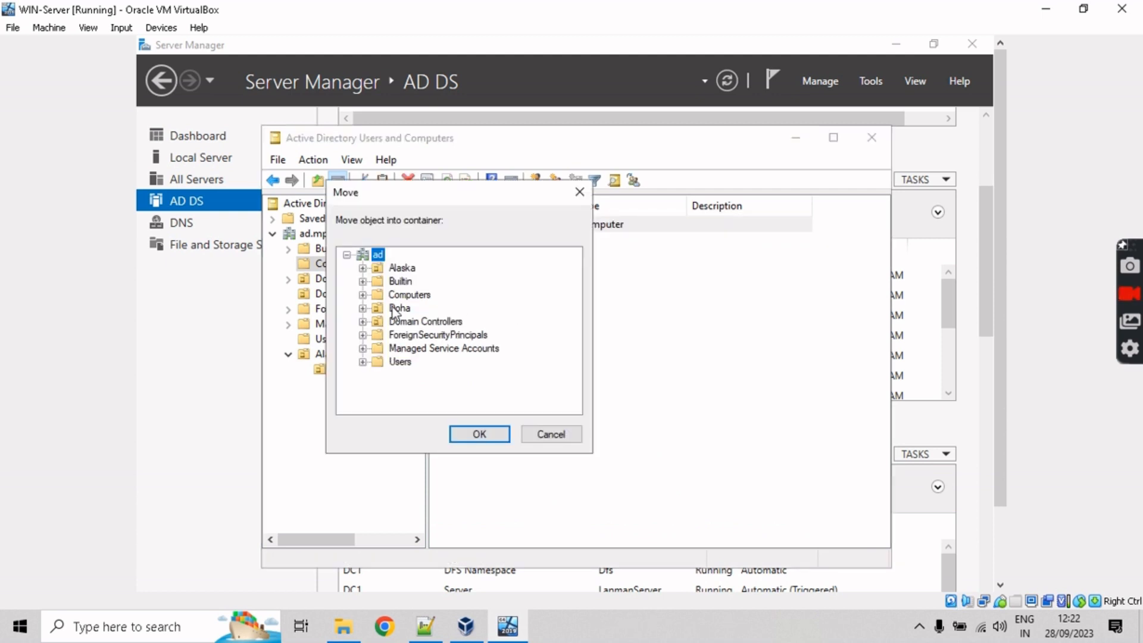
left_click(400, 269)
left_click(364, 268)
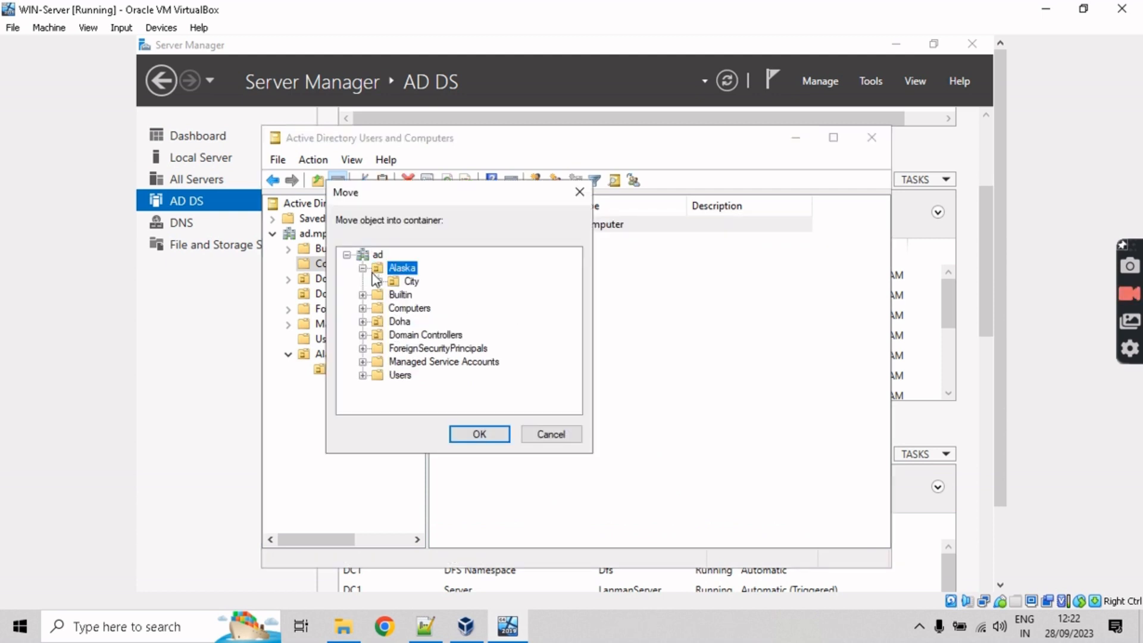
left_click(407, 282)
left_click(484, 430)
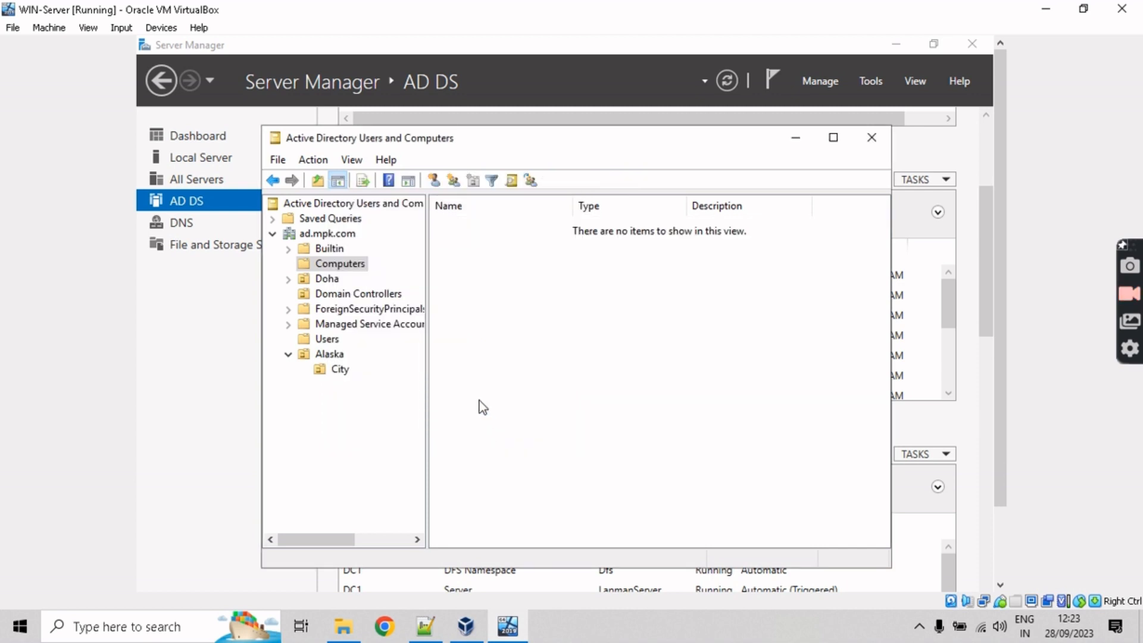
Step: Verify City contains the user, the HR group and PC5, then close Active Directory Users and Computers
left_click(340, 370)
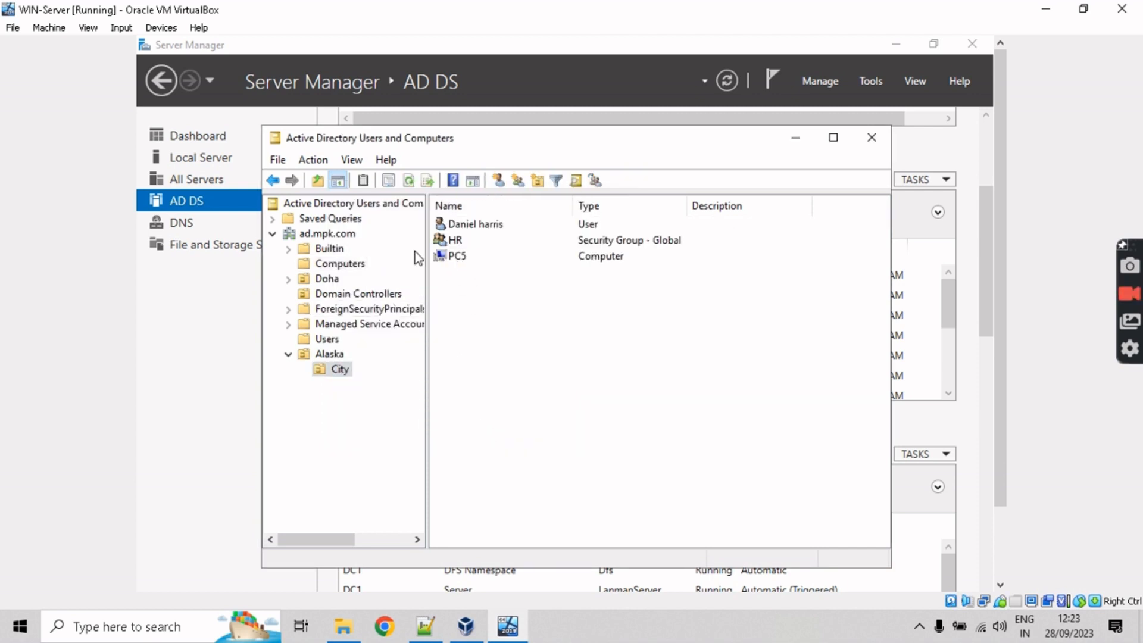
left_click_drag(678, 332, 471, 218)
left_click(505, 291)
left_click(871, 139)
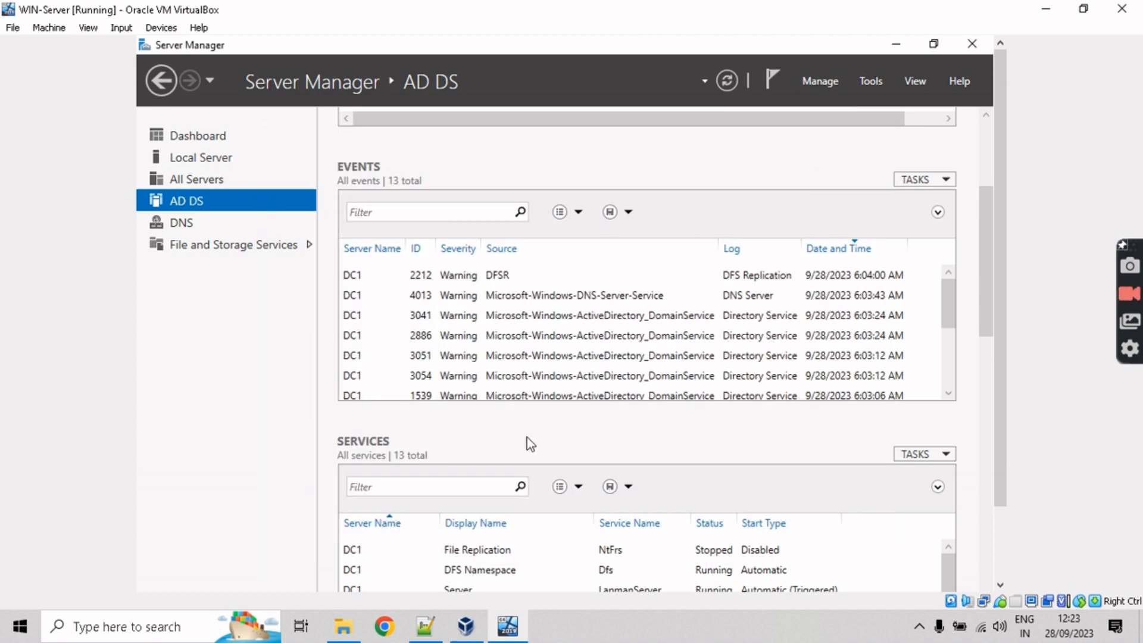
left_click(441, 630)
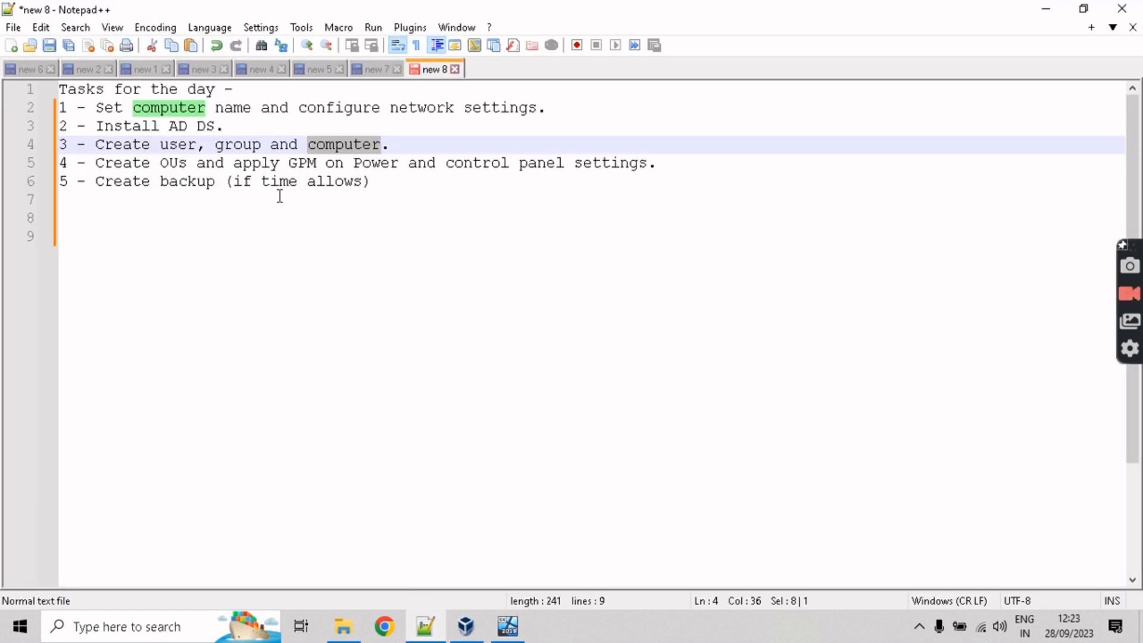
left_click(328, 182)
left_click_drag(96, 162, 195, 170)
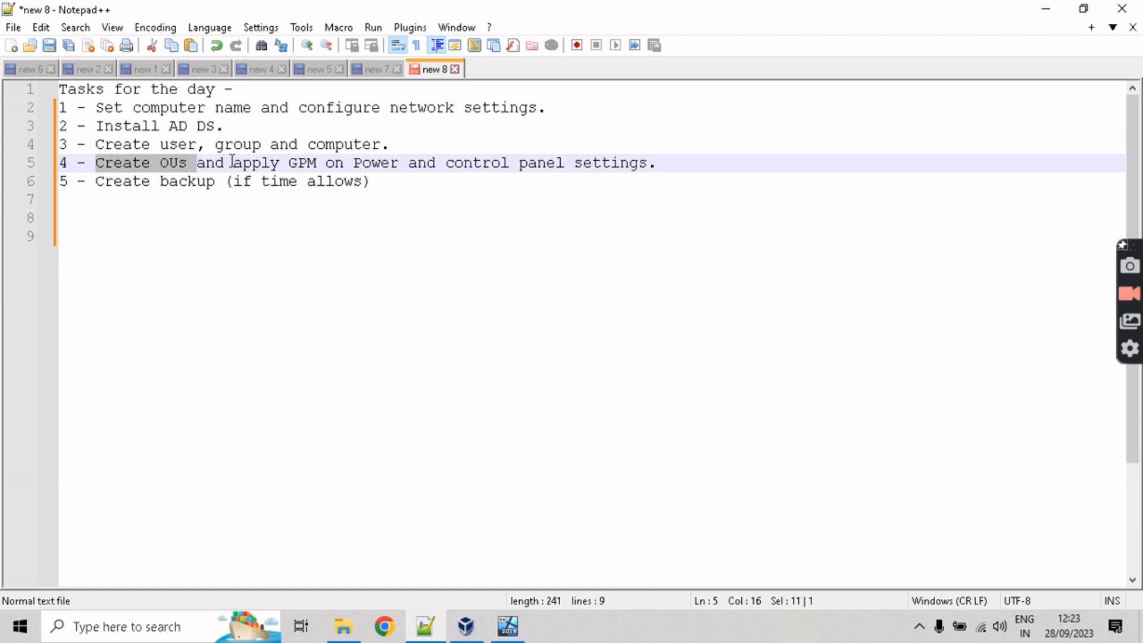
double_click(303, 165)
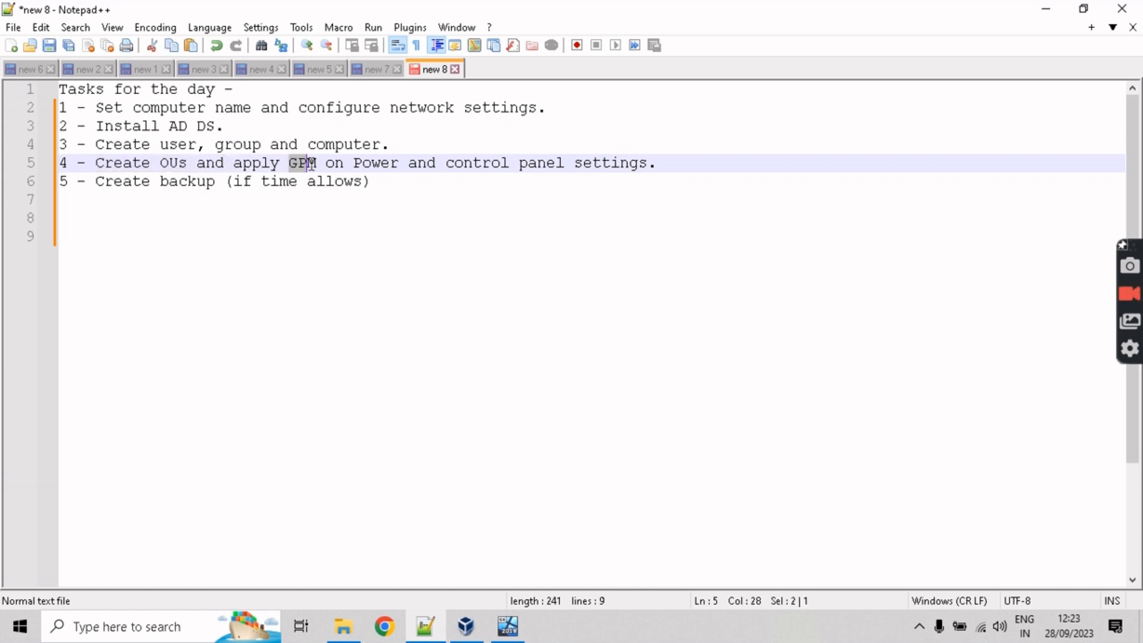
left_click_drag(353, 165, 374, 165)
left_click_drag(446, 165, 631, 165)
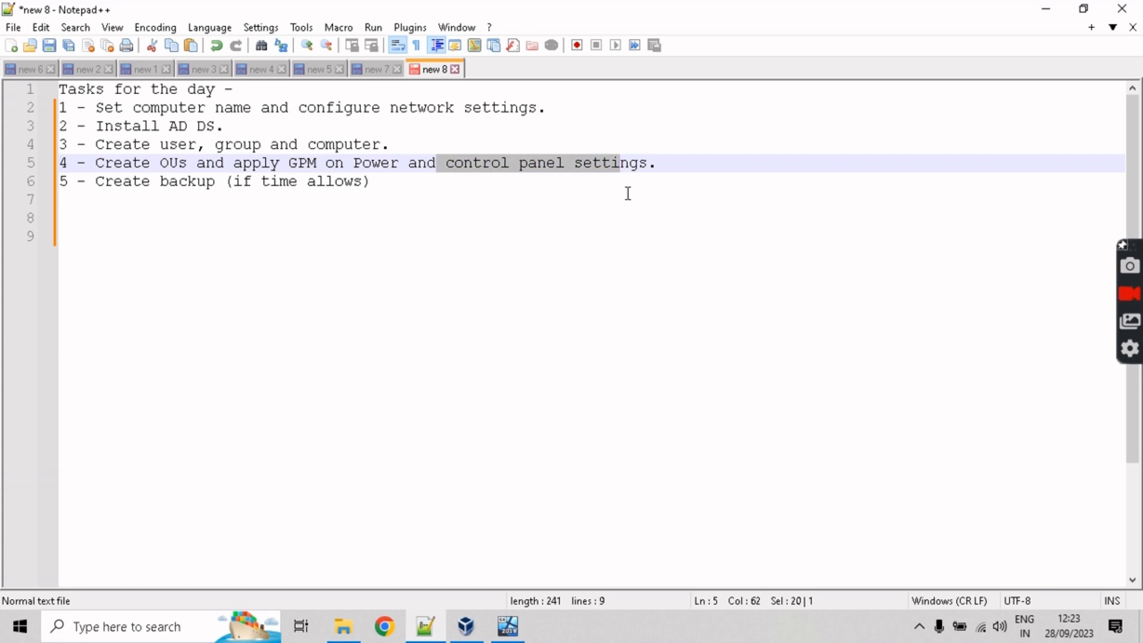
left_click(567, 205)
left_click(1046, 13)
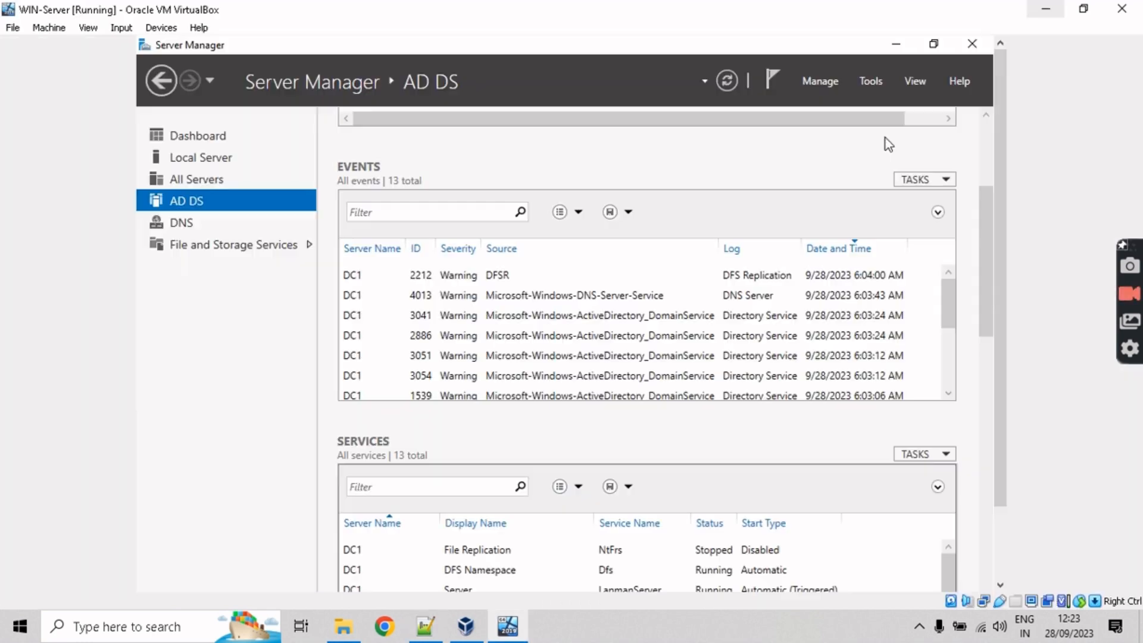
Step: Launch Group Policy Management and start a new GPO linked to the ad.mpk.com domain
left_click(868, 86)
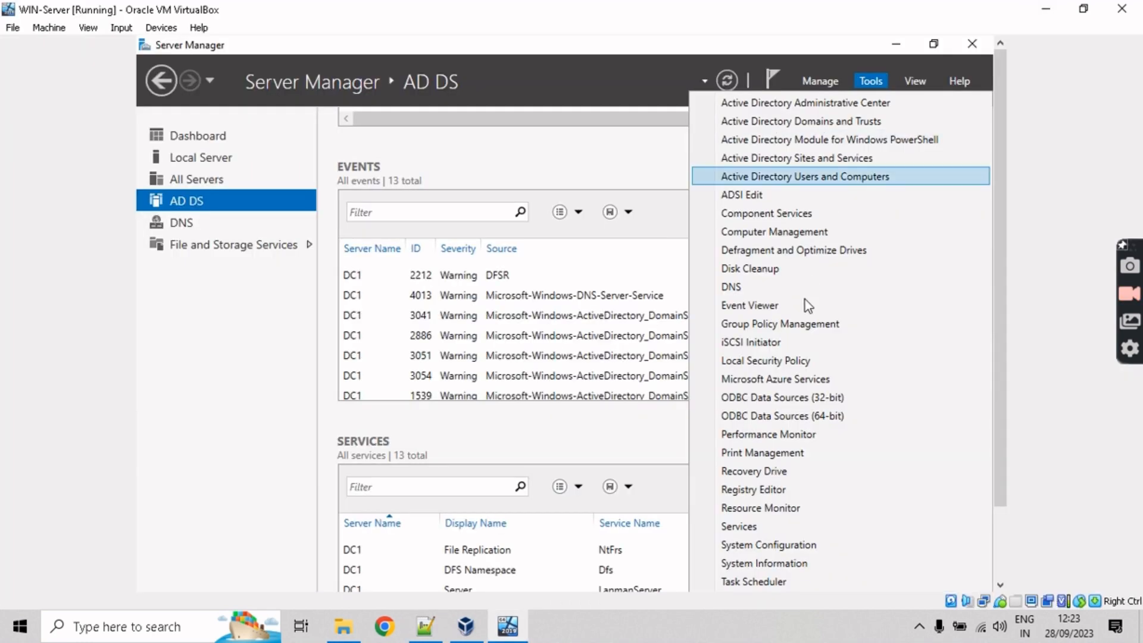
left_click(798, 324)
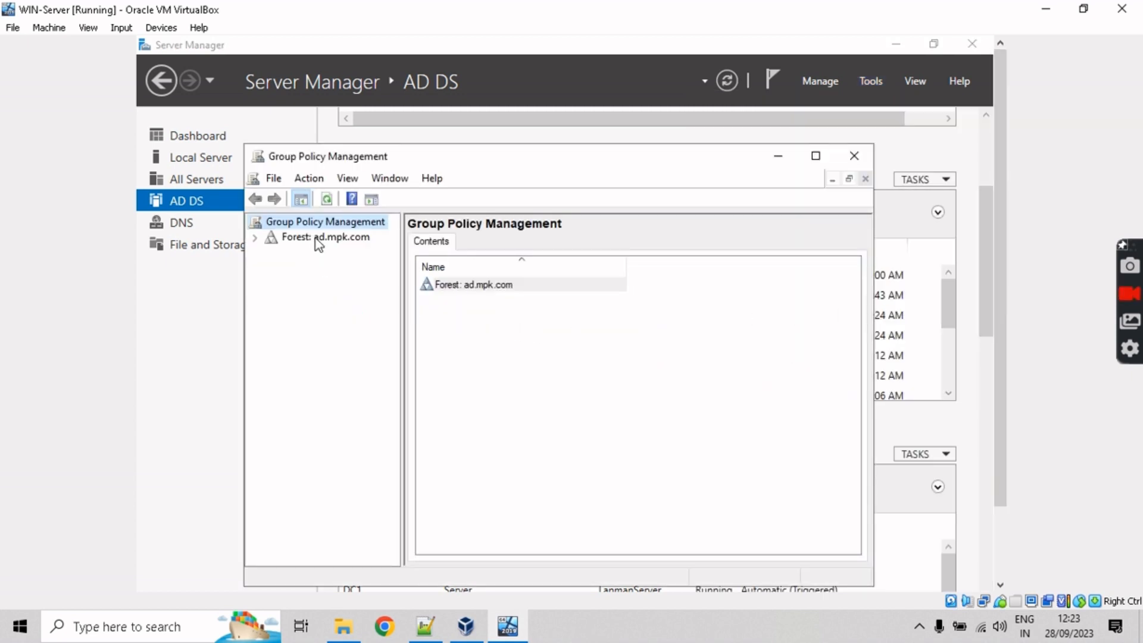
right_click(315, 238)
double_click(271, 239)
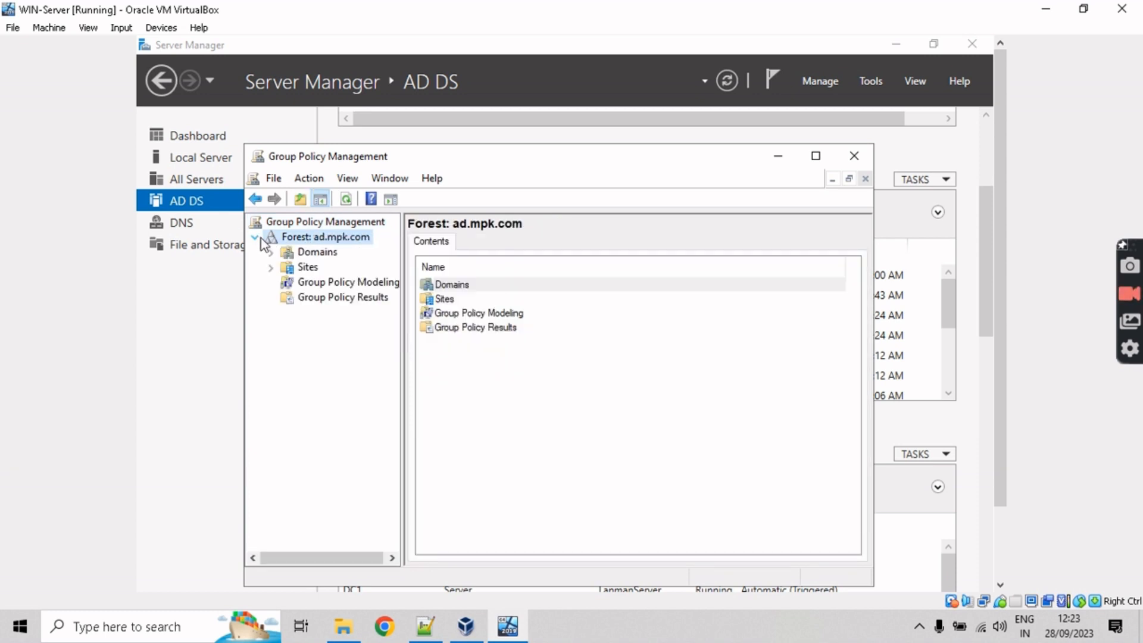
left_click(271, 252)
left_click(313, 268)
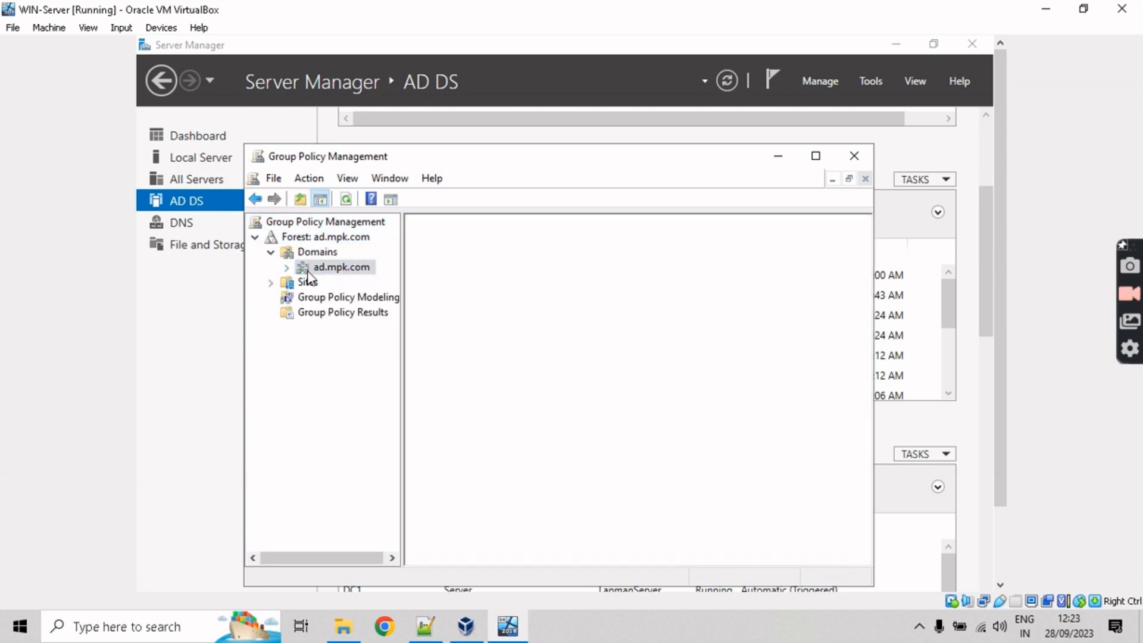
right_click(337, 267)
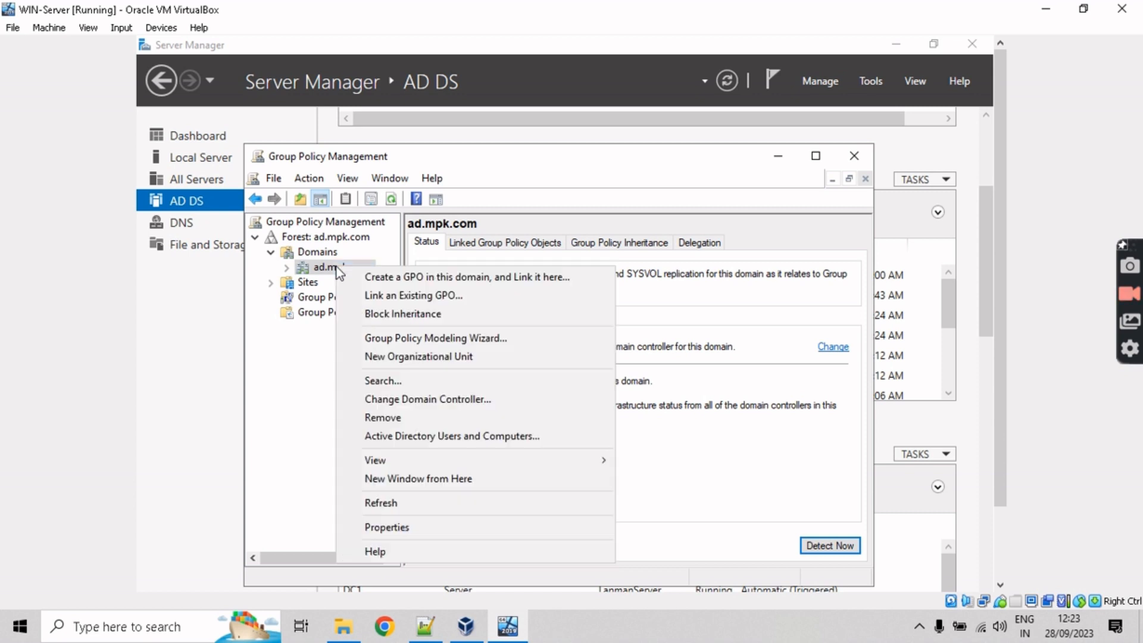
left_click(373, 276)
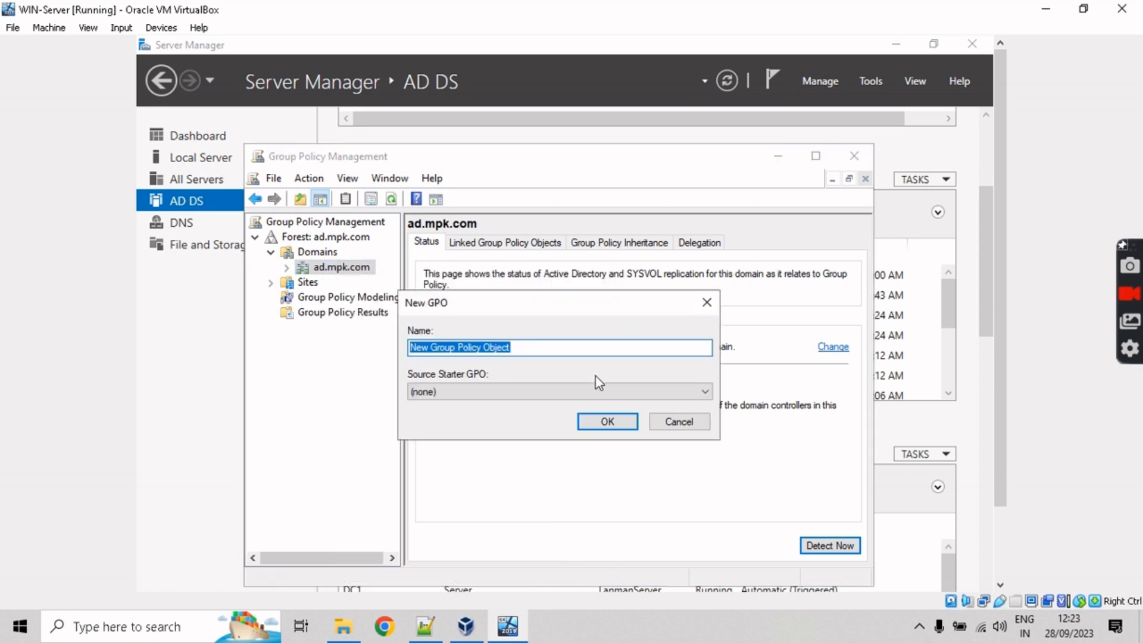
Step: Create the 'Control panel block' GPO linked to ad.mpk.com and select its link
type("Control panel block")
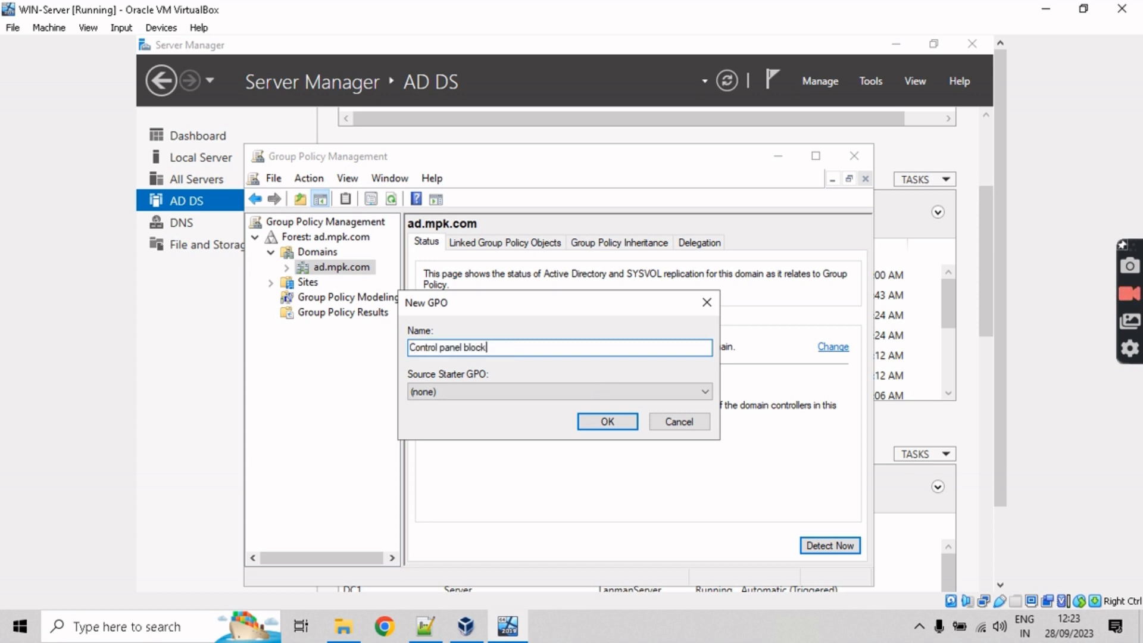
left_click(602, 422)
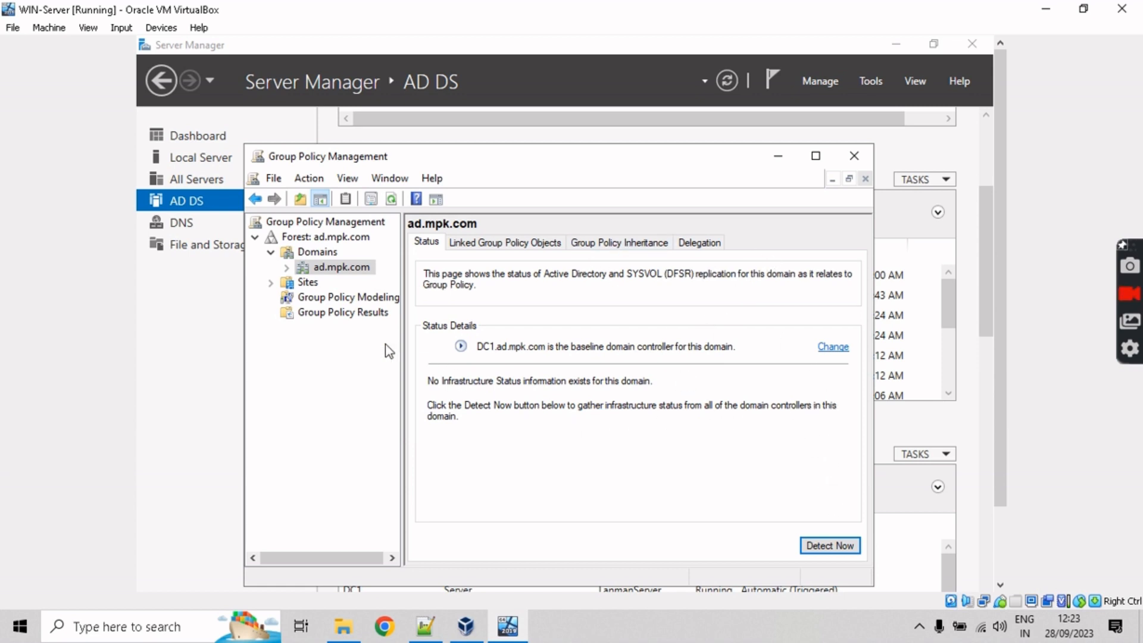
double_click(338, 274)
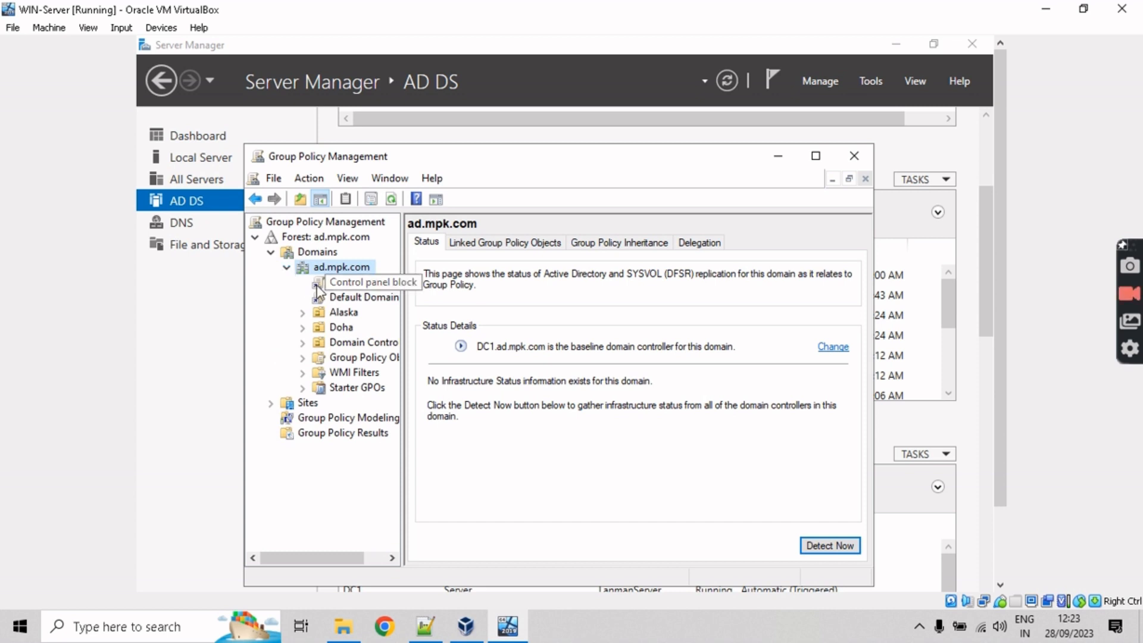
left_click(348, 282)
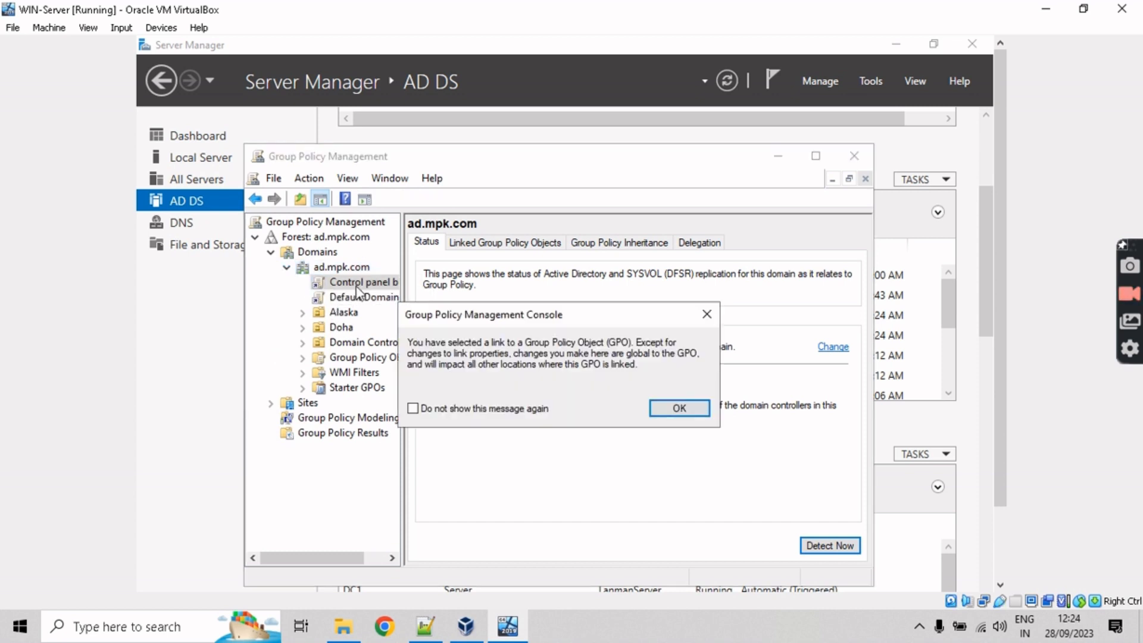
left_click(655, 412)
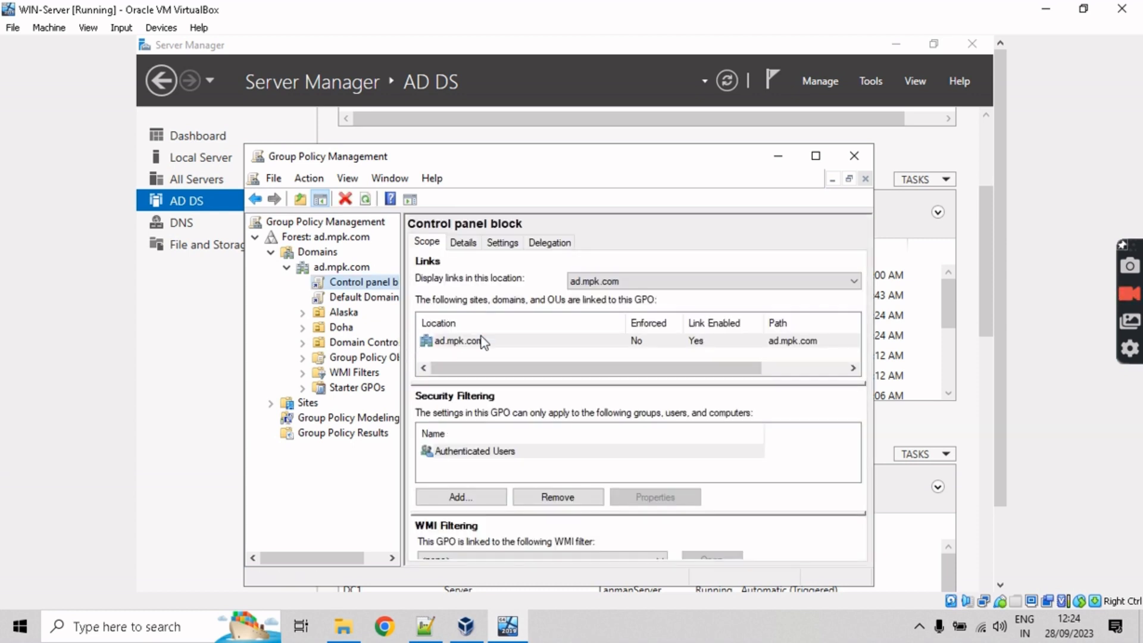
Step: Open the Control panel block GPO in the policy editor, then close the editor without changes
right_click(359, 284)
left_click(398, 296)
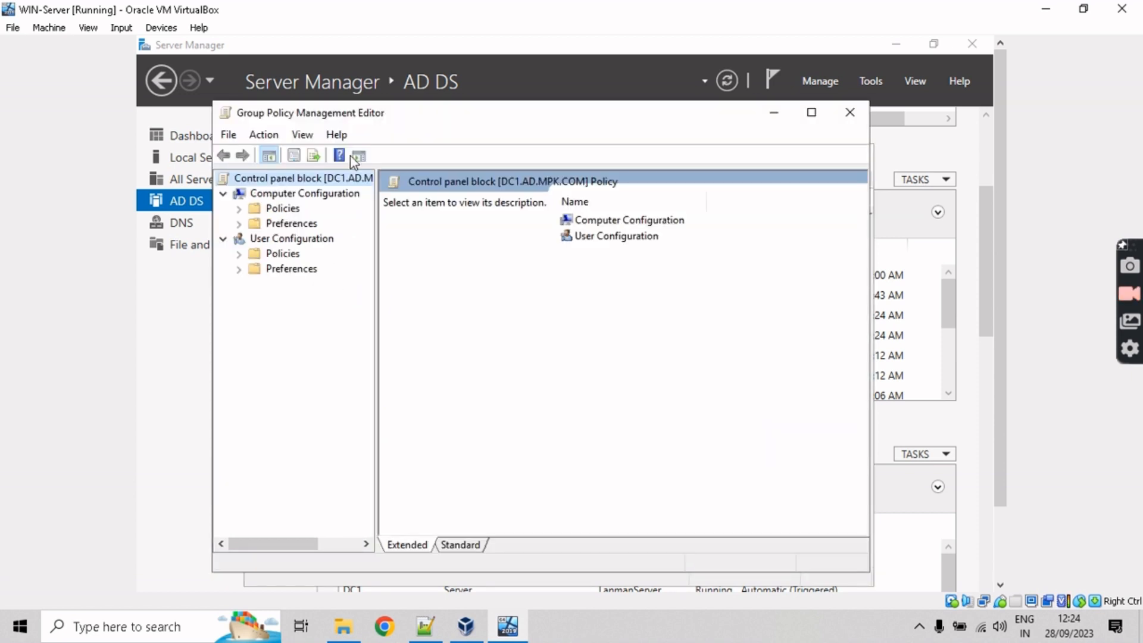
left_click_drag(417, 114, 444, 138)
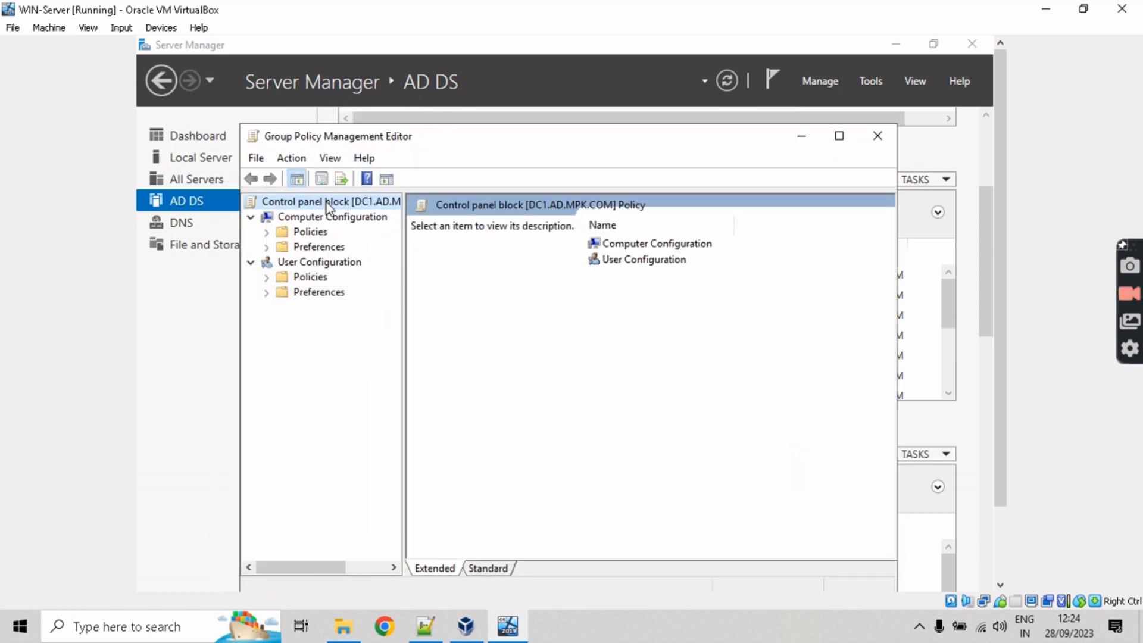
left_click(878, 135)
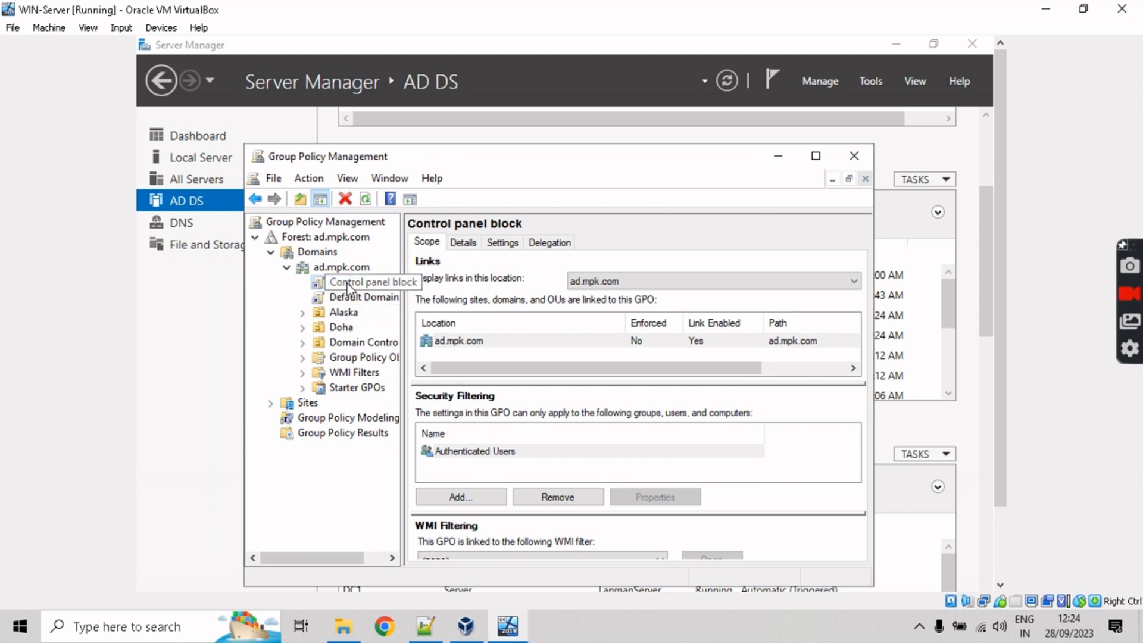
right_click(348, 285)
left_click(365, 294)
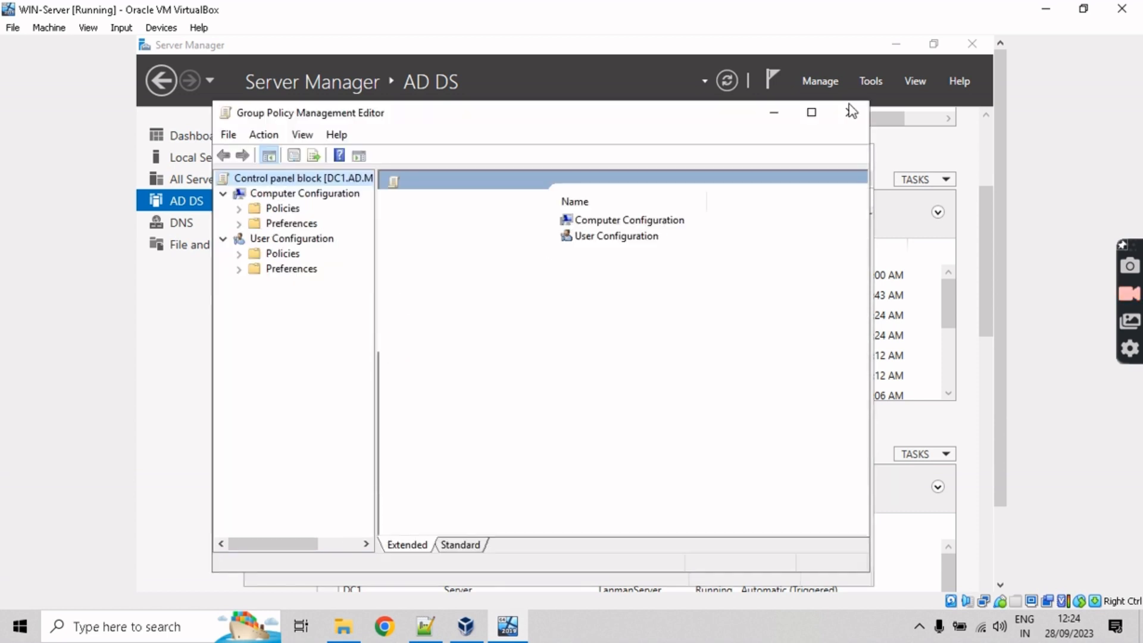
left_click(854, 109)
Step: Delete the Control panel block link from ad.mpk.com and expand Alaska to show City
right_click(358, 281)
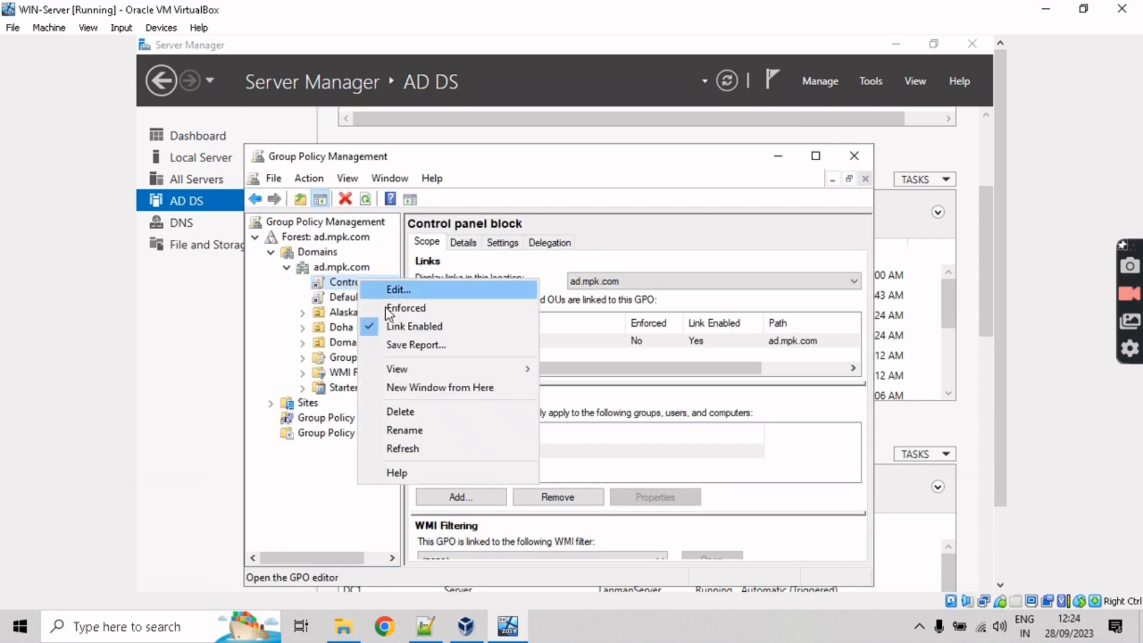
left_click(398, 412)
left_click(533, 410)
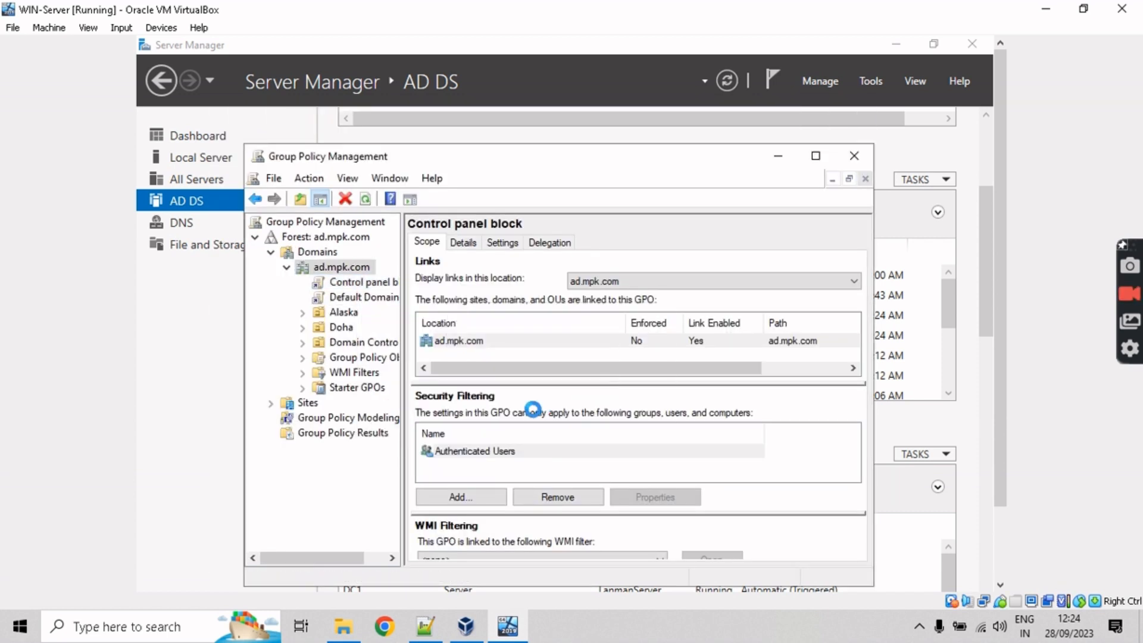
left_click(302, 297)
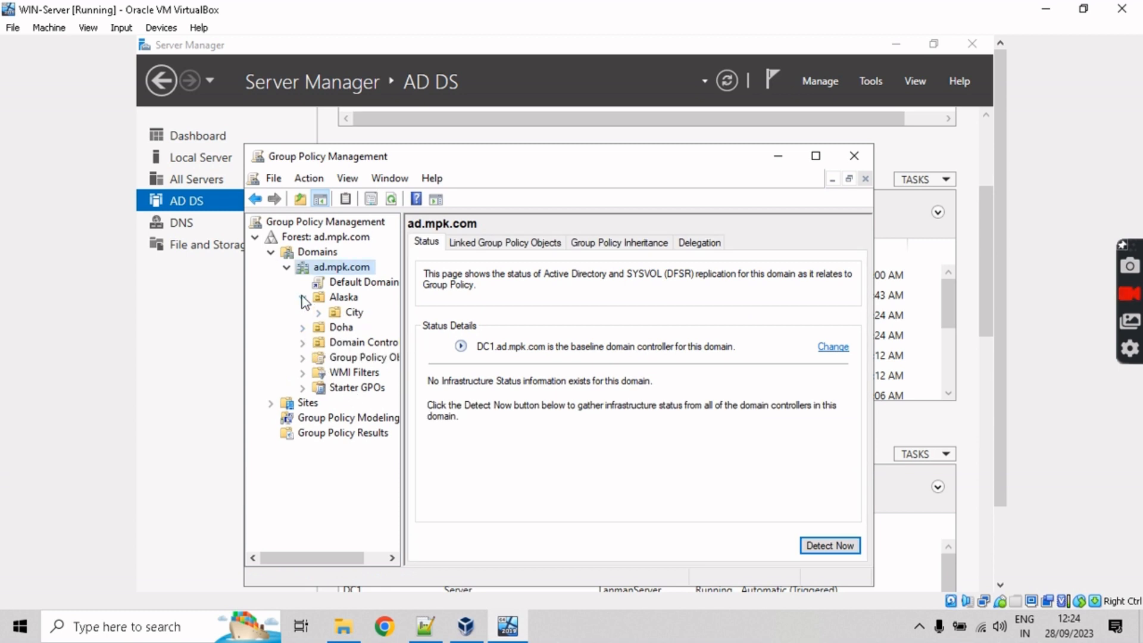
Step: Create the 'Control panel-BLK' GPO linked to the Alaska OU and open it in the policy editor
left_click(329, 298)
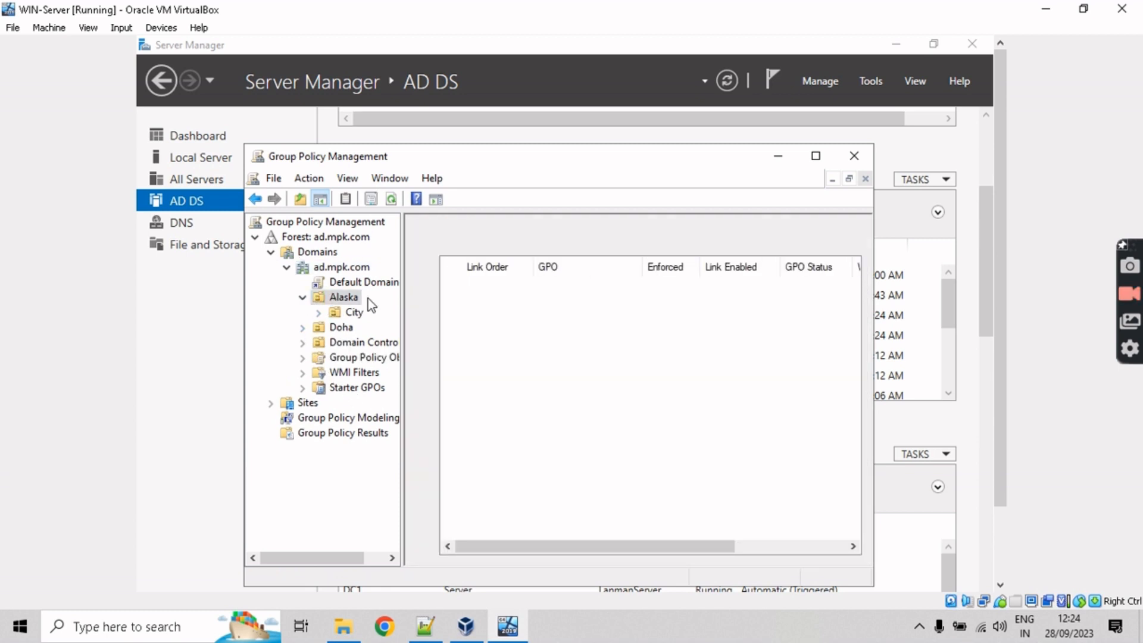
right_click(337, 296)
left_click(405, 304)
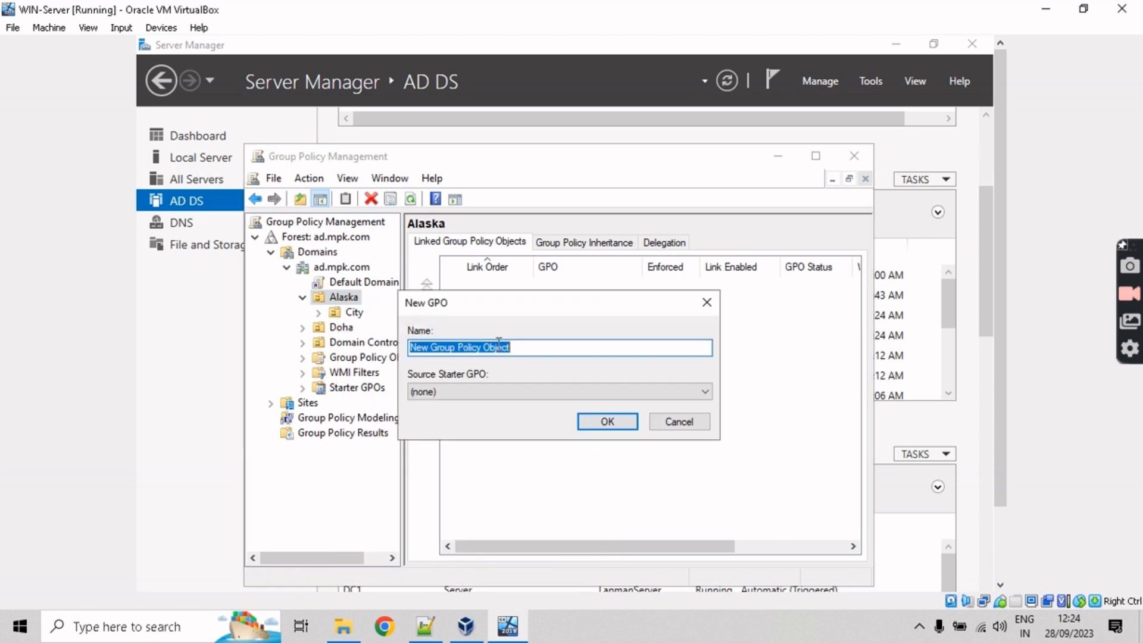
type("Control panel B")
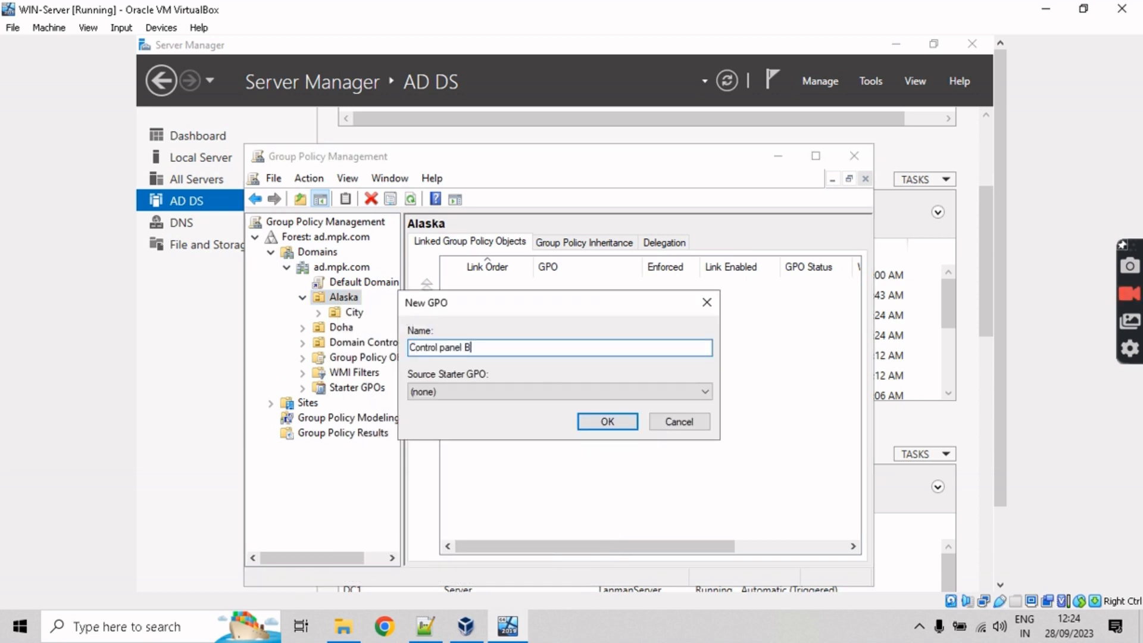
type("LK")
left_click(602, 421)
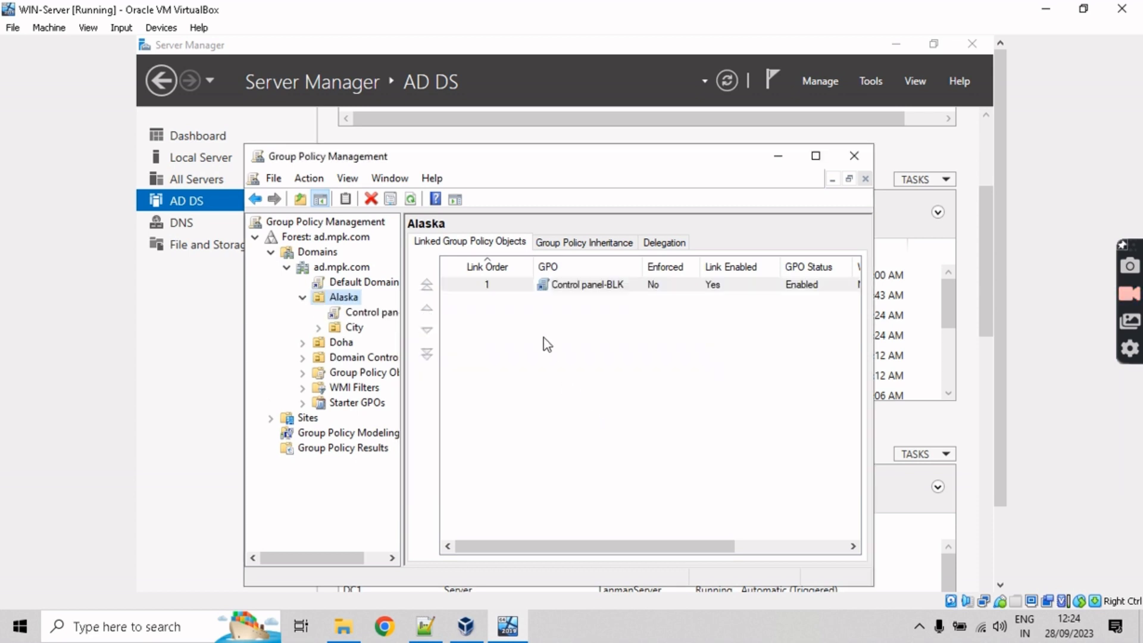
right_click(561, 284)
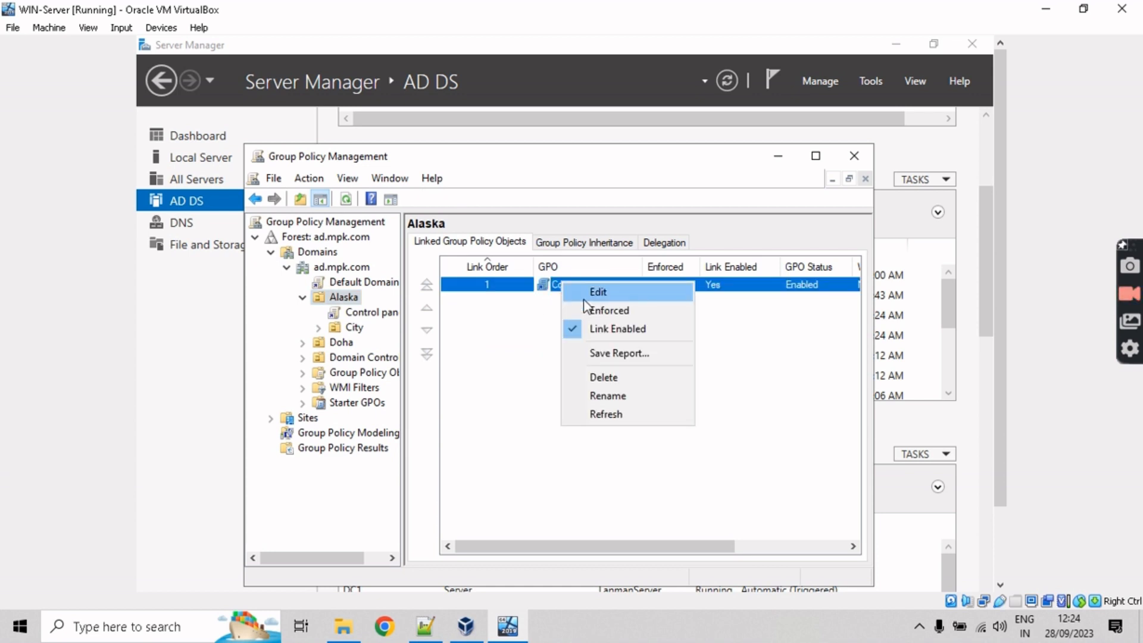
left_click(583, 299)
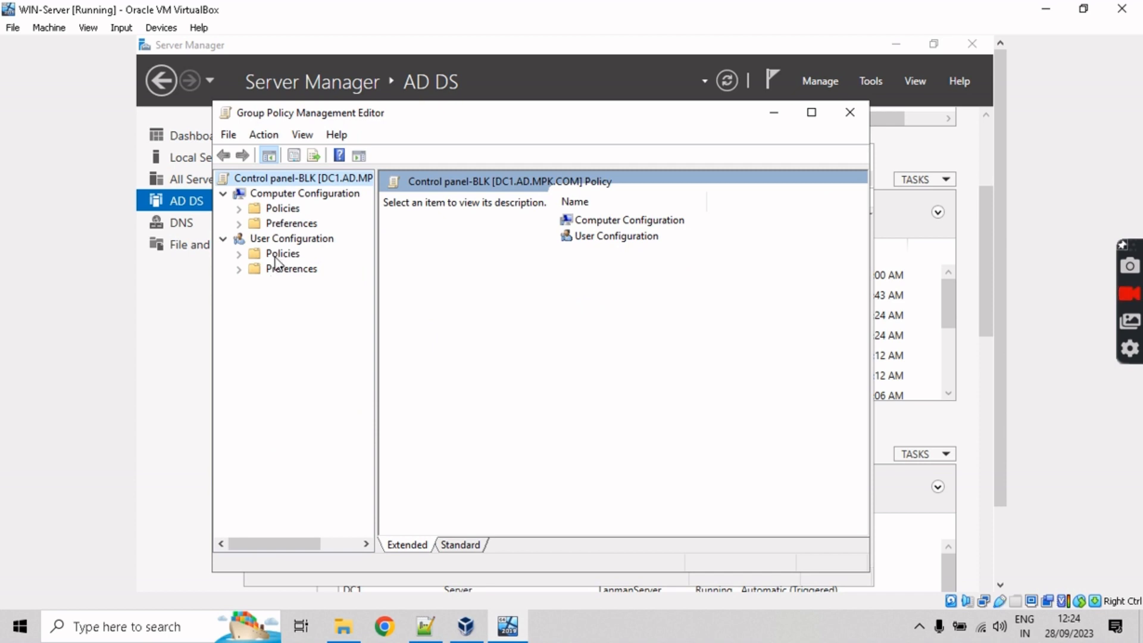
left_click_drag(391, 120, 407, 137)
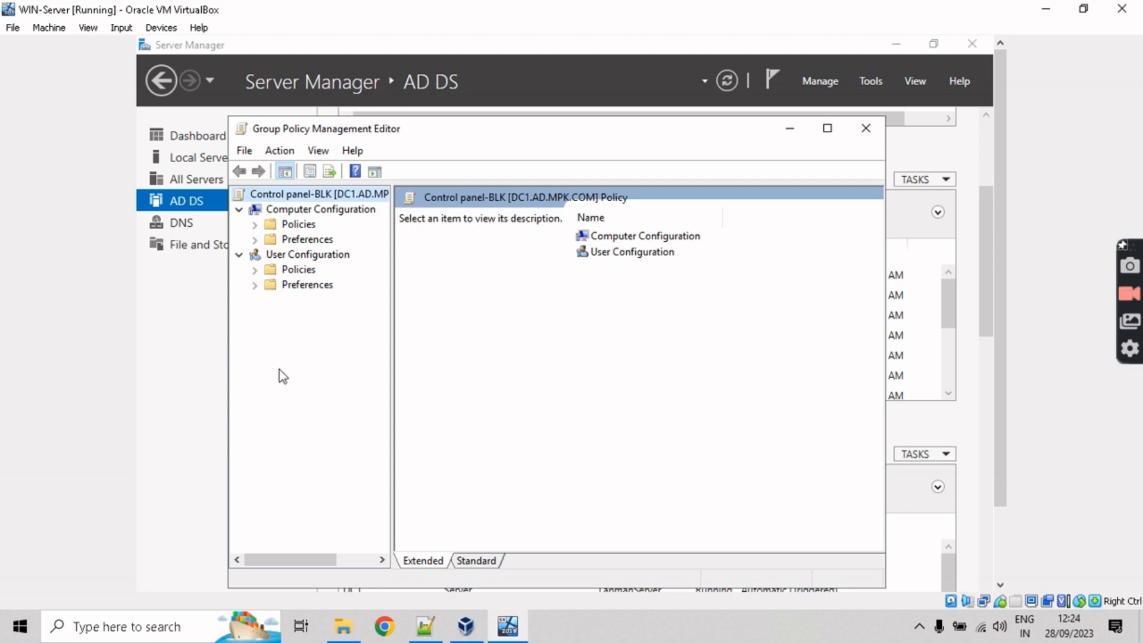
Step: Review task 4's Control Panel requirements in the Notepad++ task list, then return to the server
left_click(425, 627)
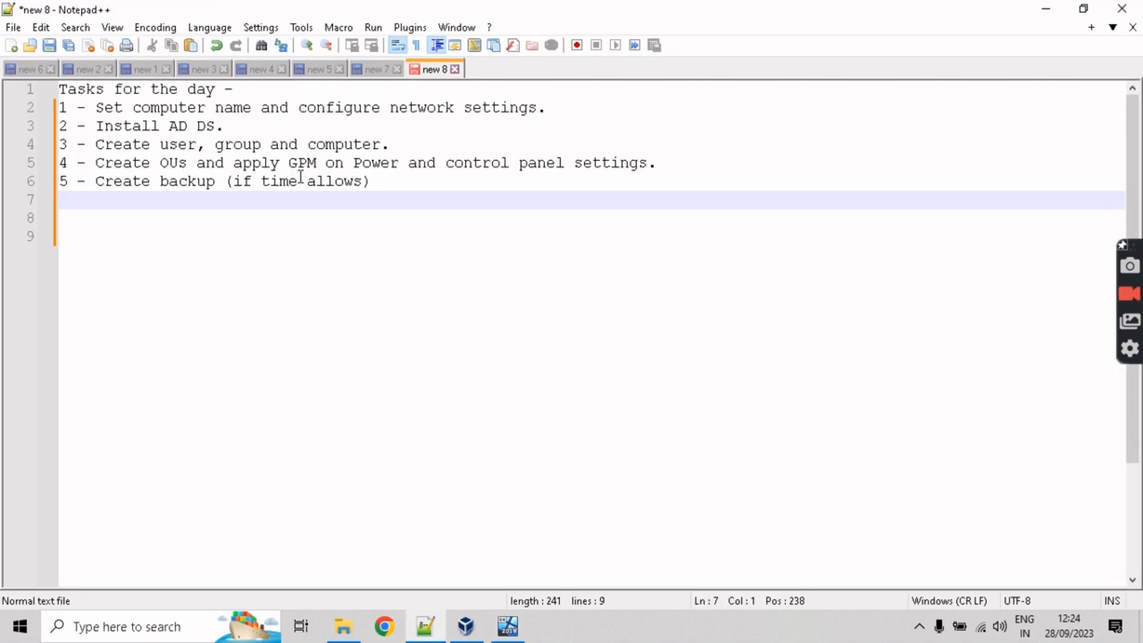
left_click_drag(447, 162, 613, 177)
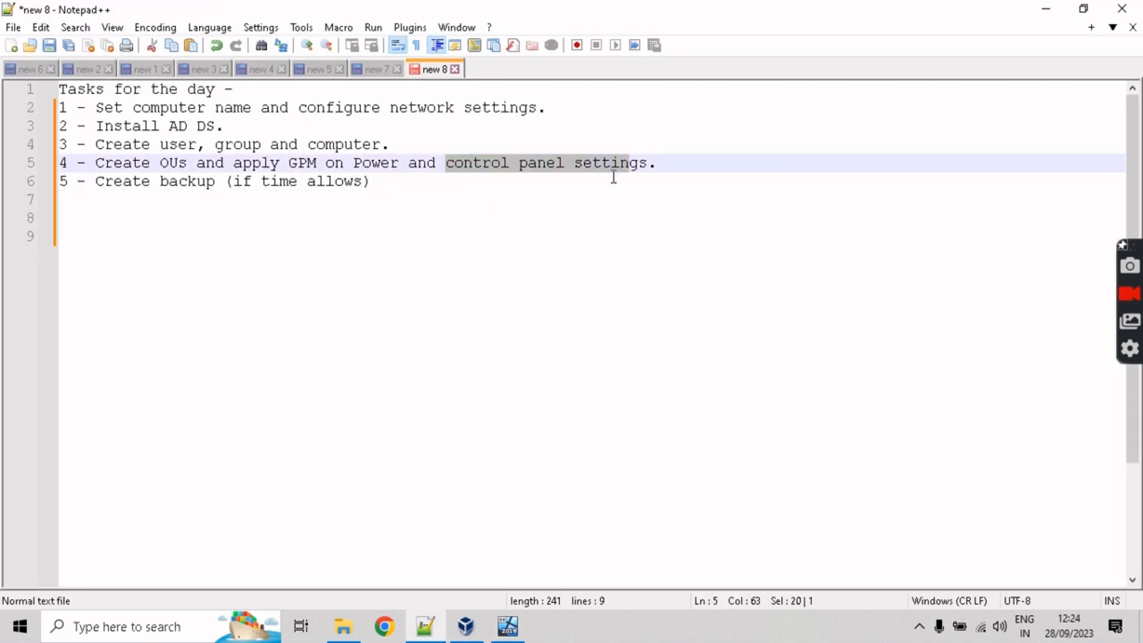
left_click(370, 172)
left_click_drag(345, 164, 390, 164)
left_click(1046, 9)
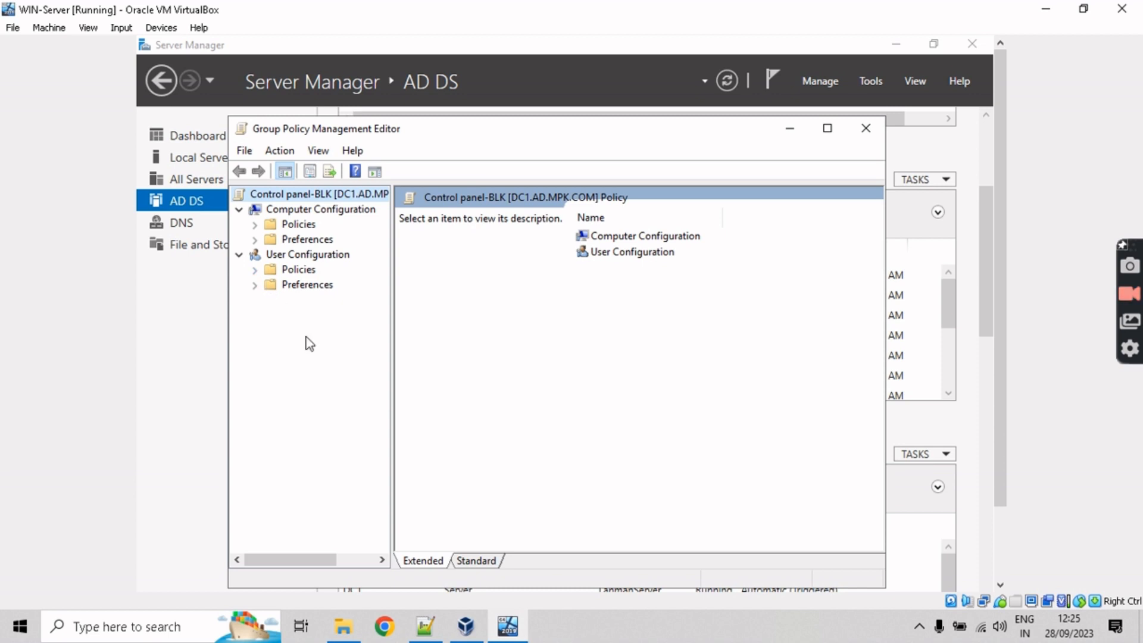
Step: Browse to User Configuration > Policies > Administrative Templates > Control Panel settings
left_click(255, 270)
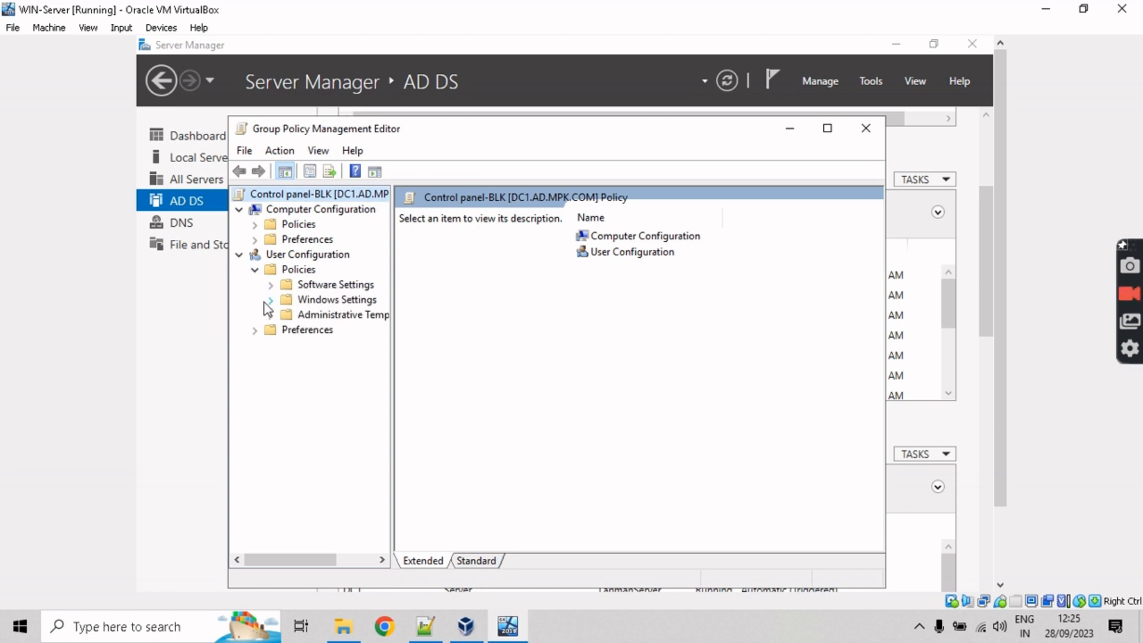
left_click(270, 300)
left_click(271, 300)
left_click(271, 315)
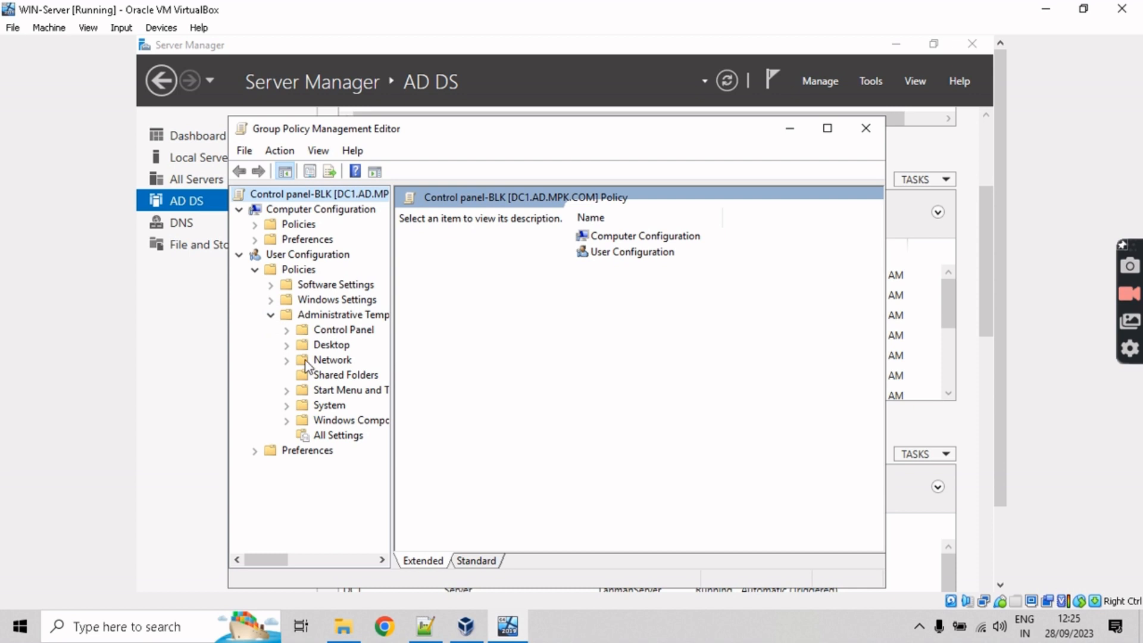
left_click(287, 329)
left_click(345, 330)
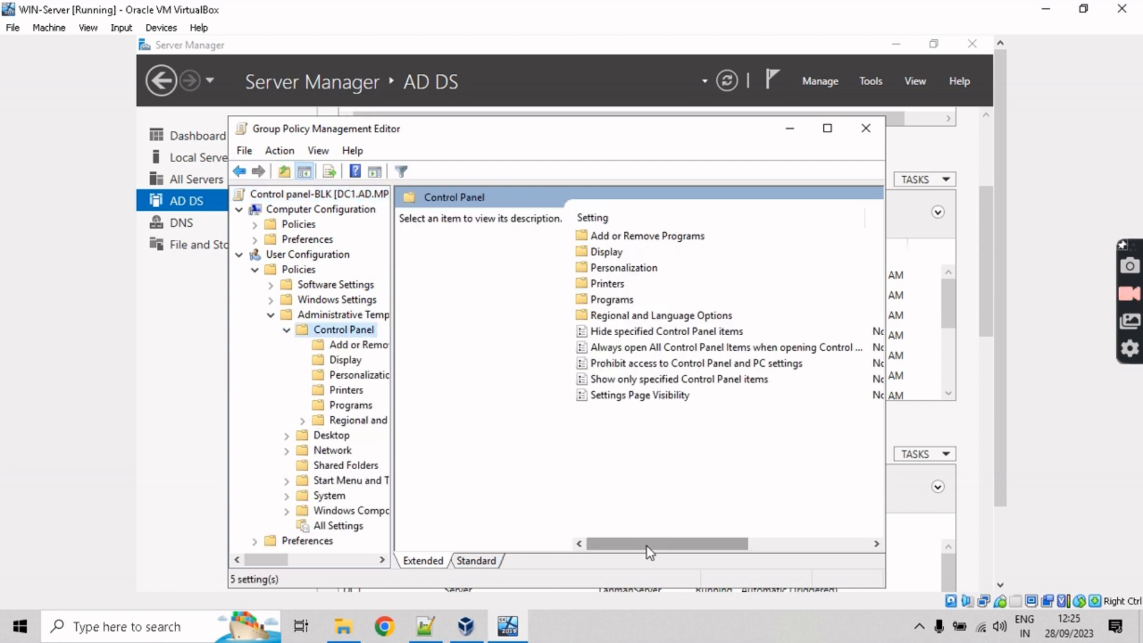
left_click_drag(649, 553, 626, 549)
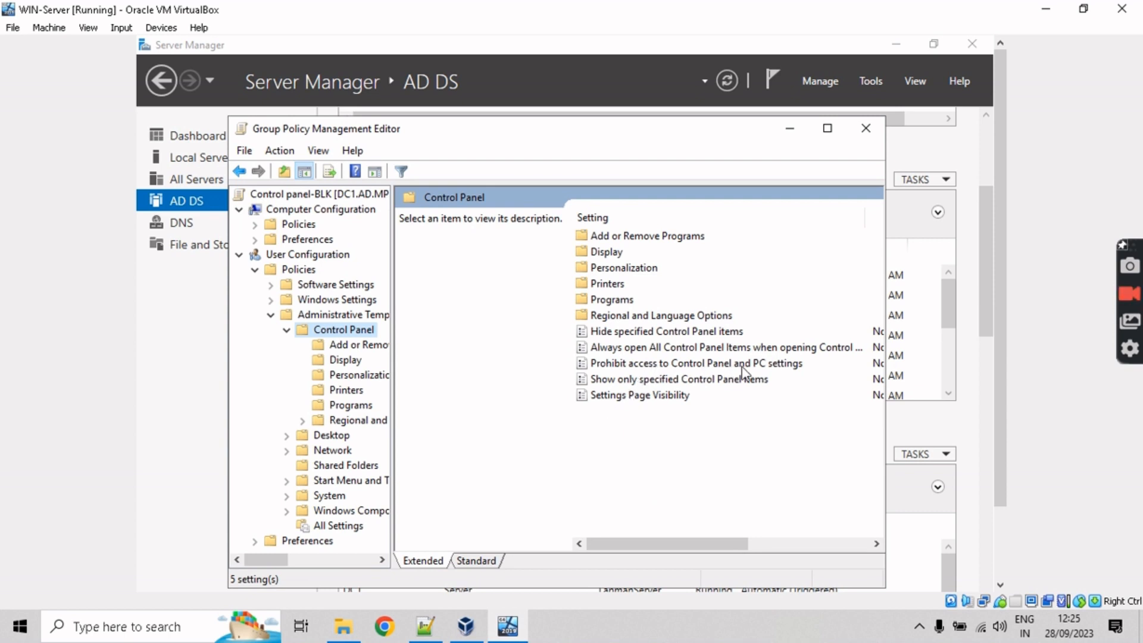
left_click_drag(718, 542, 664, 544)
Step: Set Prohibit access to Control Panel and PC settings to Enabled and apply it
right_click(665, 364)
left_click(698, 377)
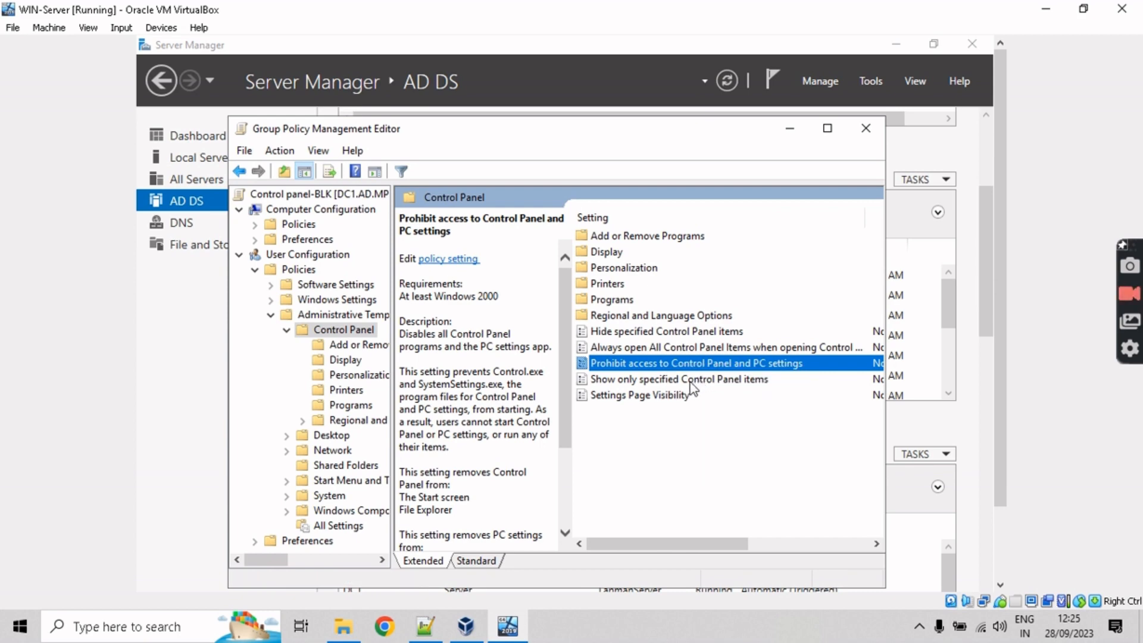
left_click(286, 246)
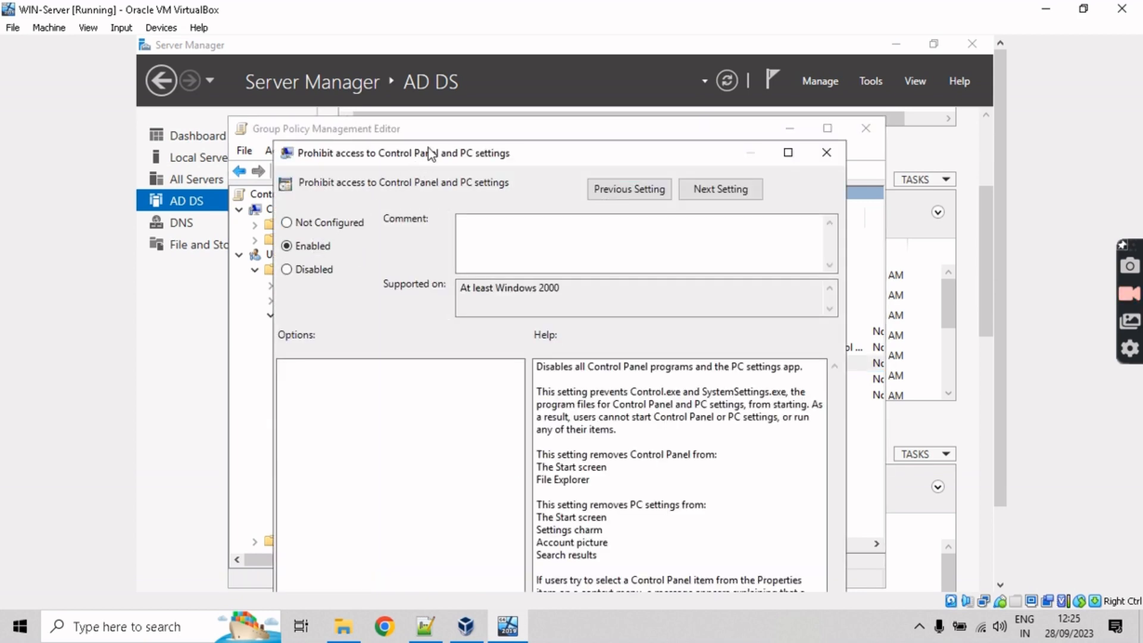
left_click_drag(427, 149, 418, 105)
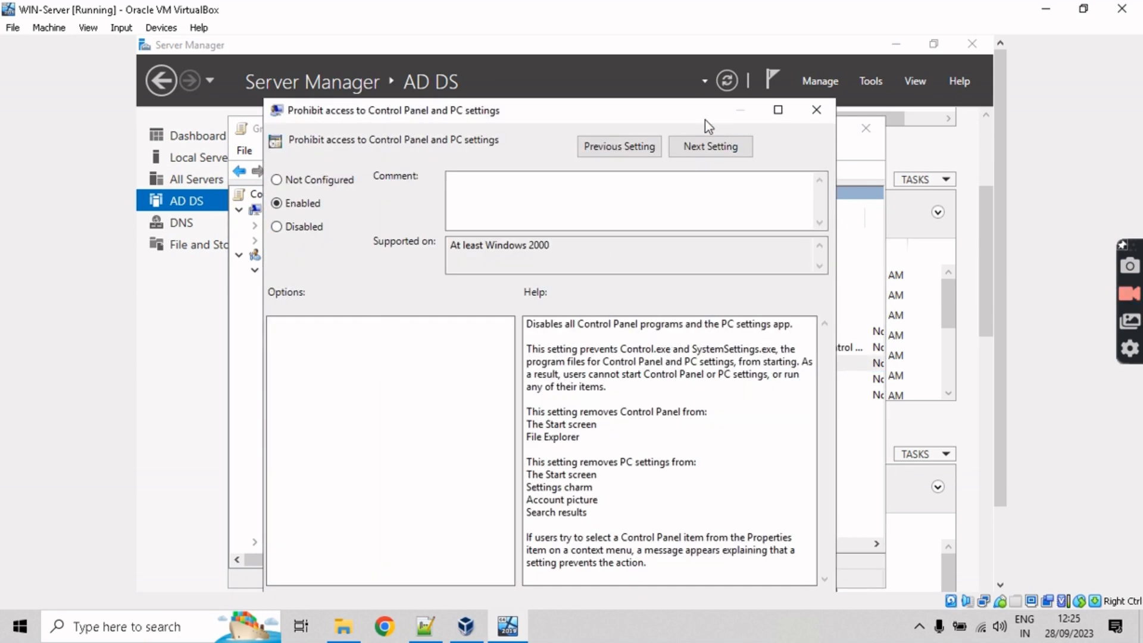
left_click_drag(703, 113, 691, 65)
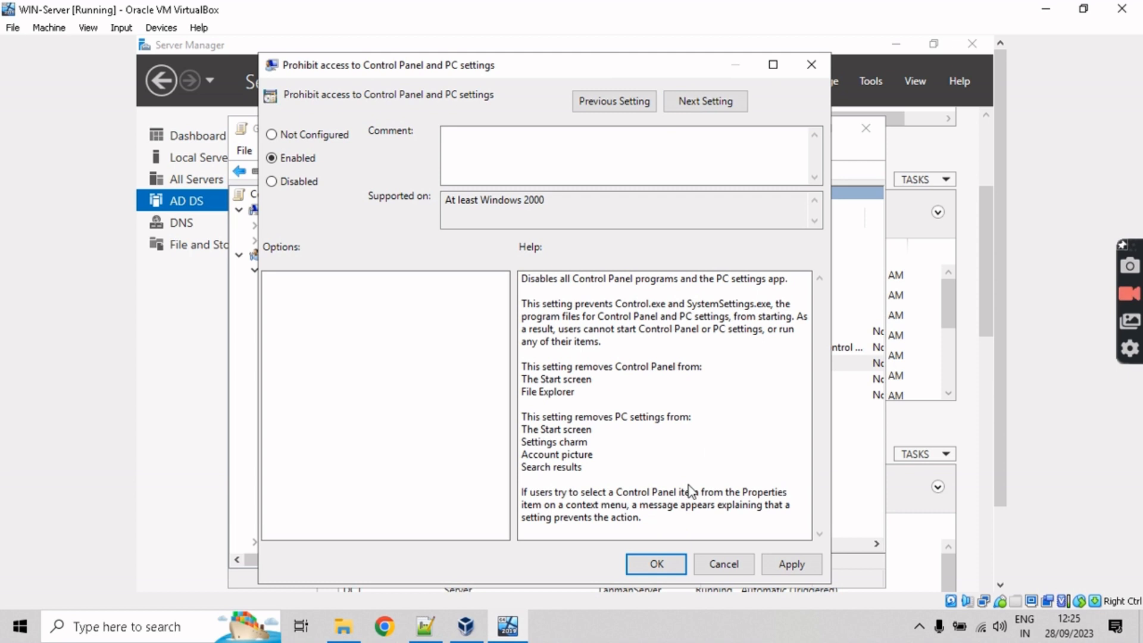
left_click(775, 569)
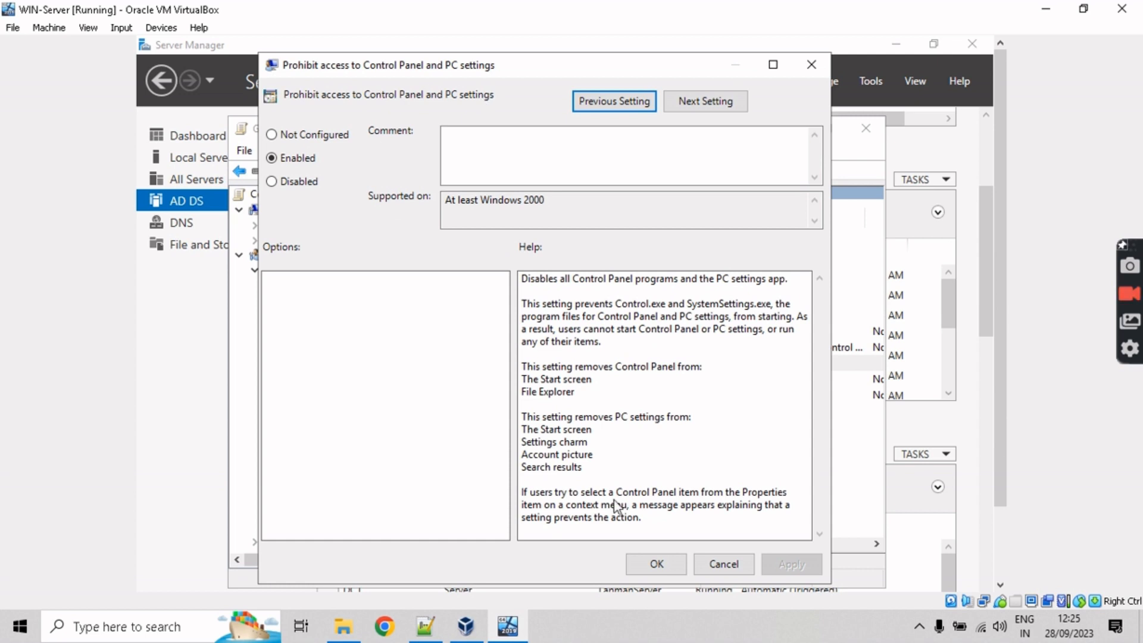
Step: Confirm Enabled for Prohibit access to Control Panel and PC settings, then widen the settings view
left_click(658, 567)
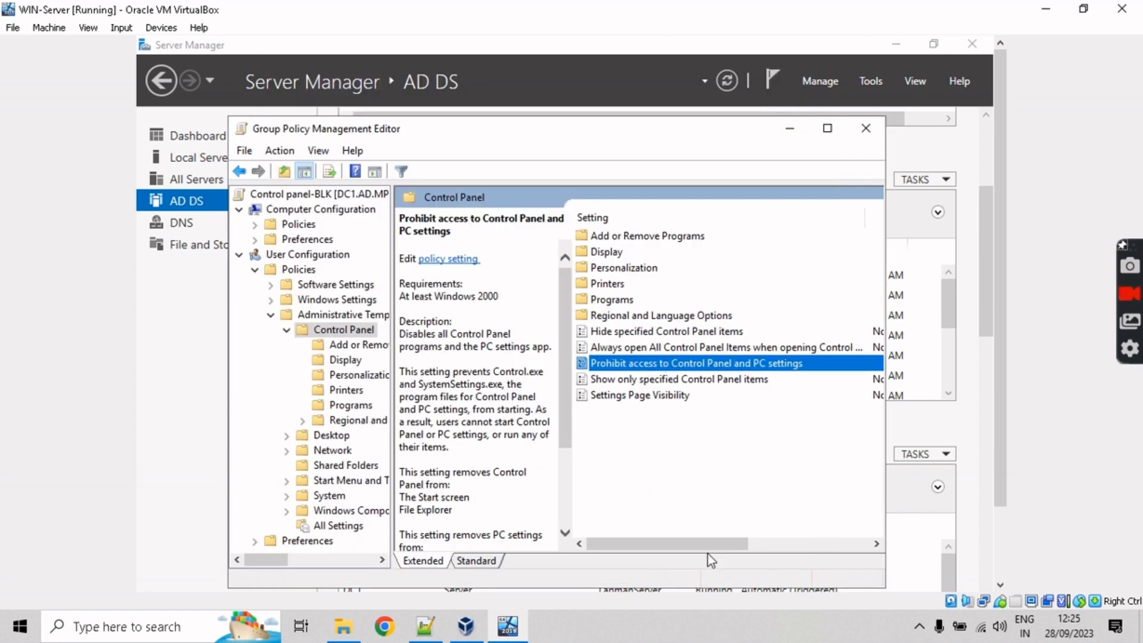
left_click_drag(709, 545, 830, 540)
Step: Collapse the Control Panel, Administrative Templates and user Policies folders
left_click(287, 330)
left_click(270, 316)
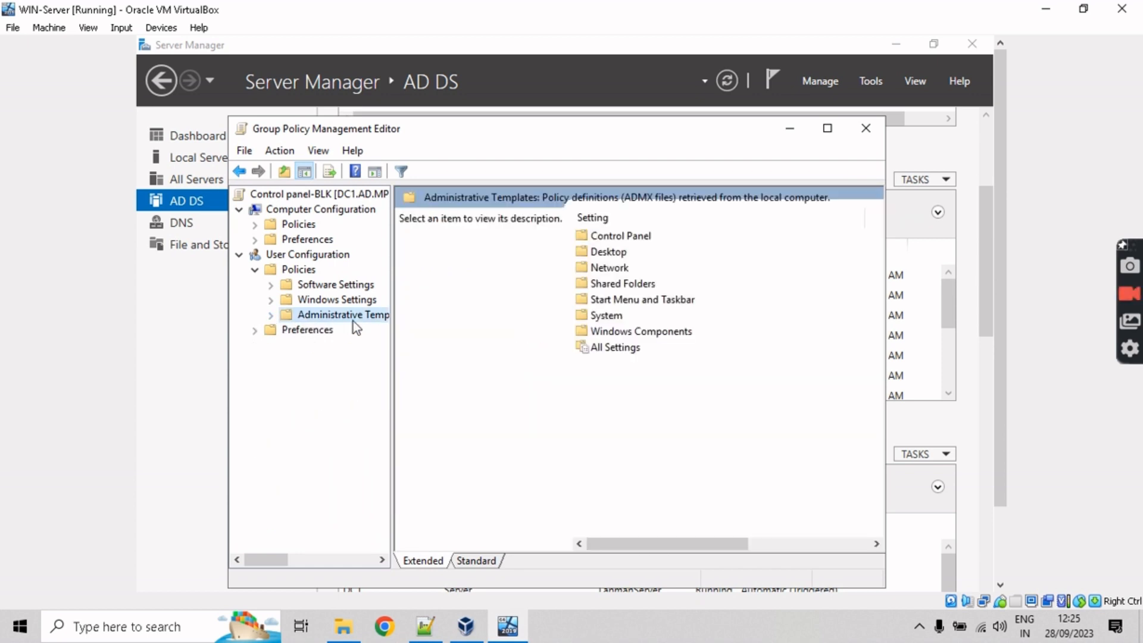
left_click(255, 270)
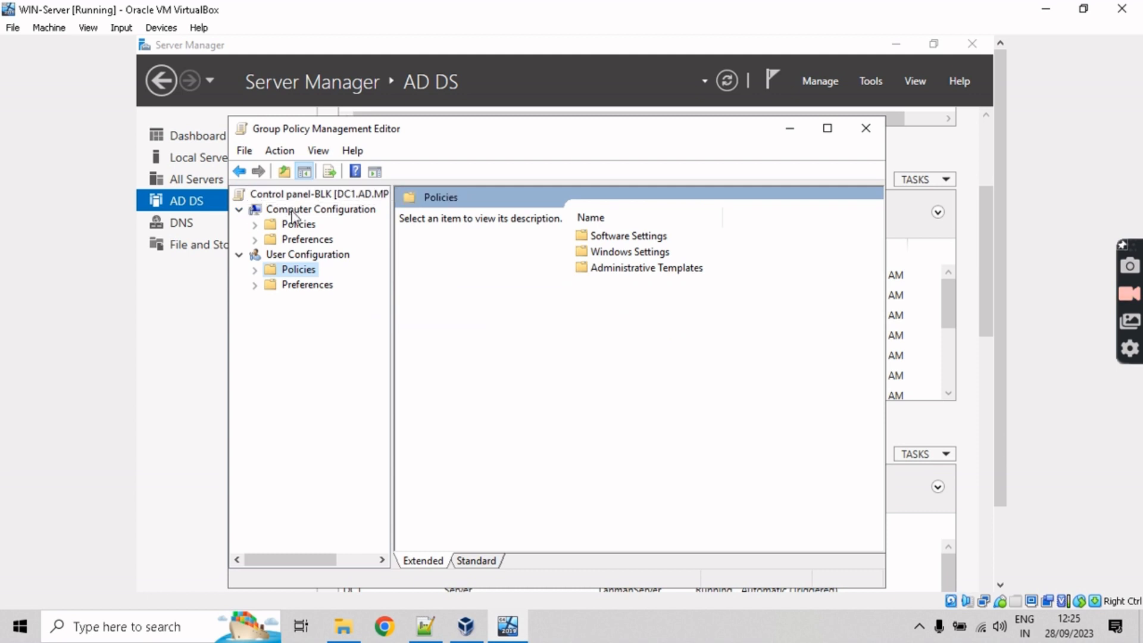
Step: Go to Computer Configuration Preferences > Control Panel Settings > Power Options and bring up the New item choices
left_click(255, 239)
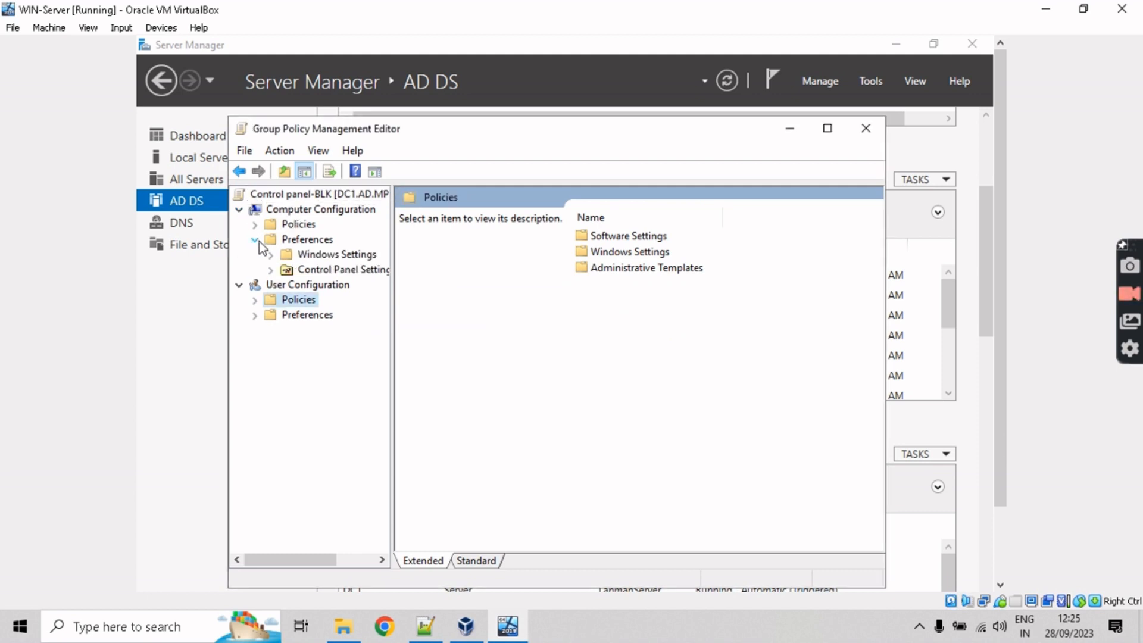
left_click(274, 271)
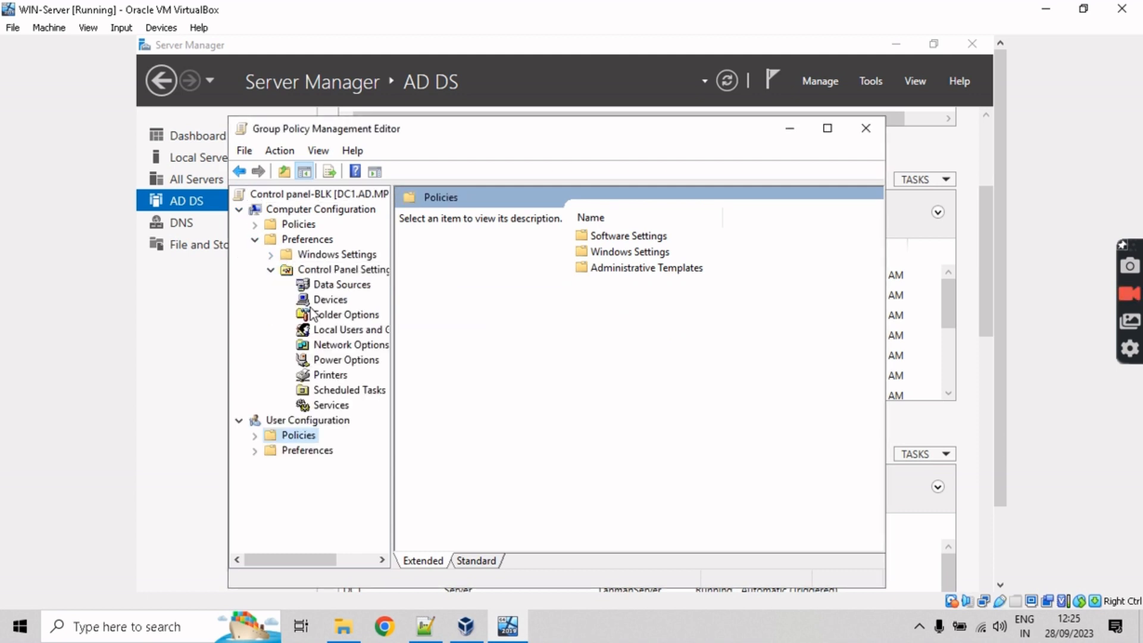
left_click(338, 362)
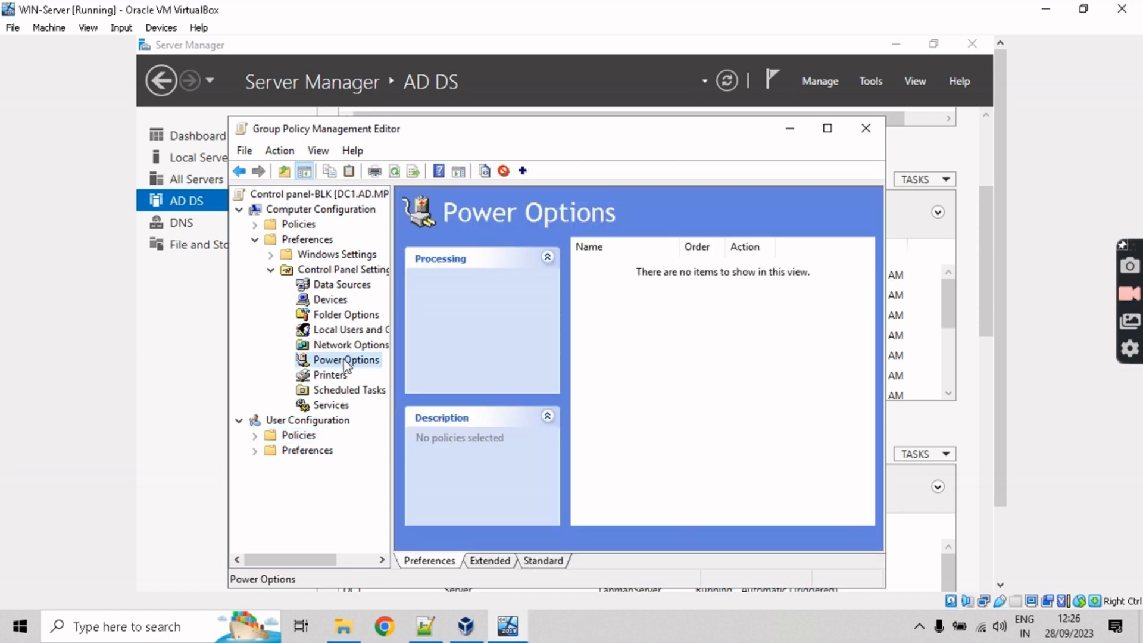
right_click(346, 363)
mouse_move(417, 370)
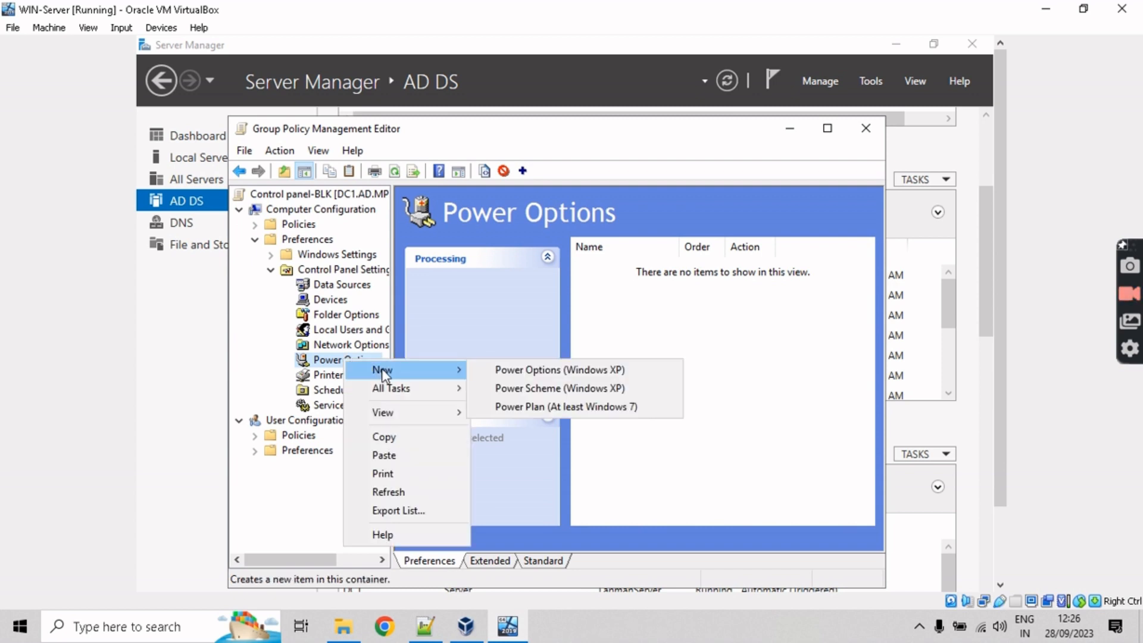
Step: Create a Power Plan (At least Windows 7) named ECO, set as active, with Action Create
left_click(576, 407)
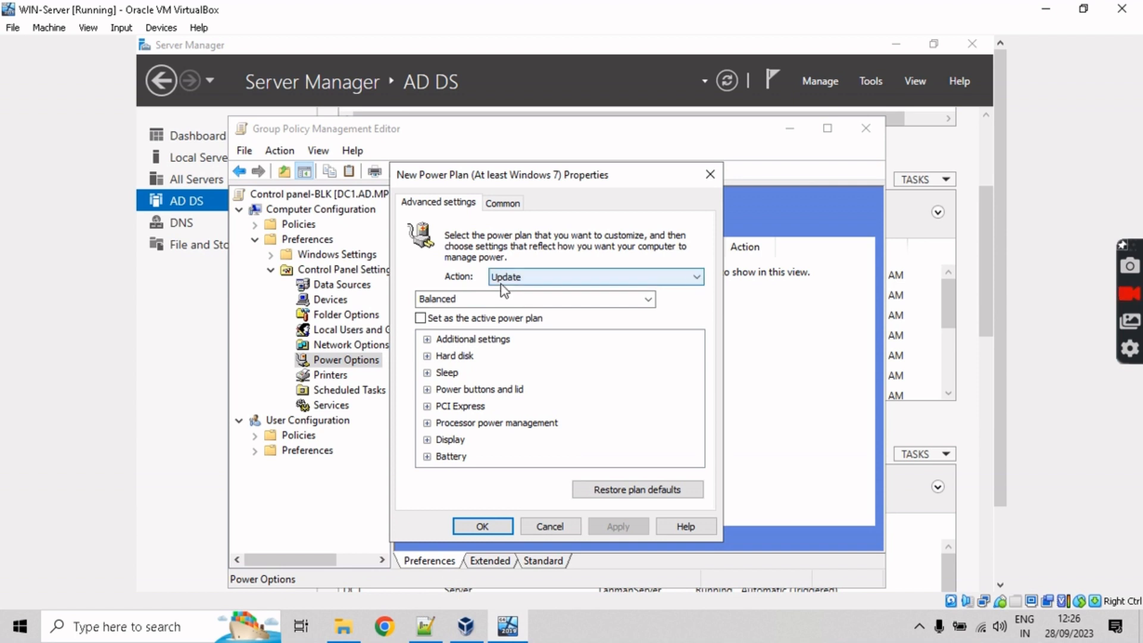
key("Tab")
type("ECO")
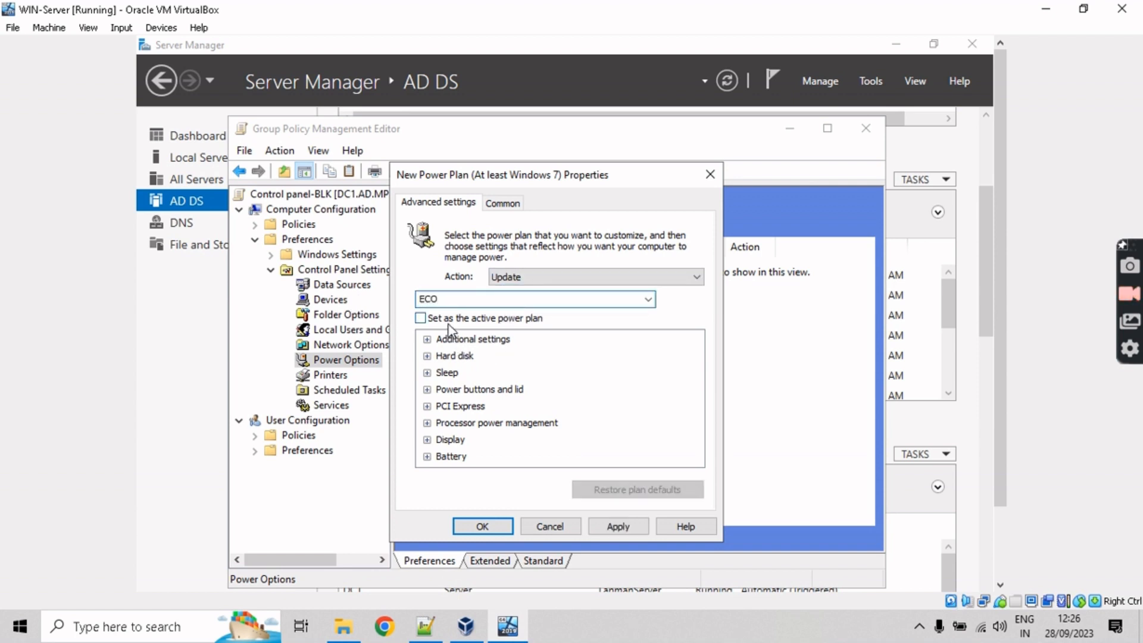
left_click(654, 318)
left_click(550, 285)
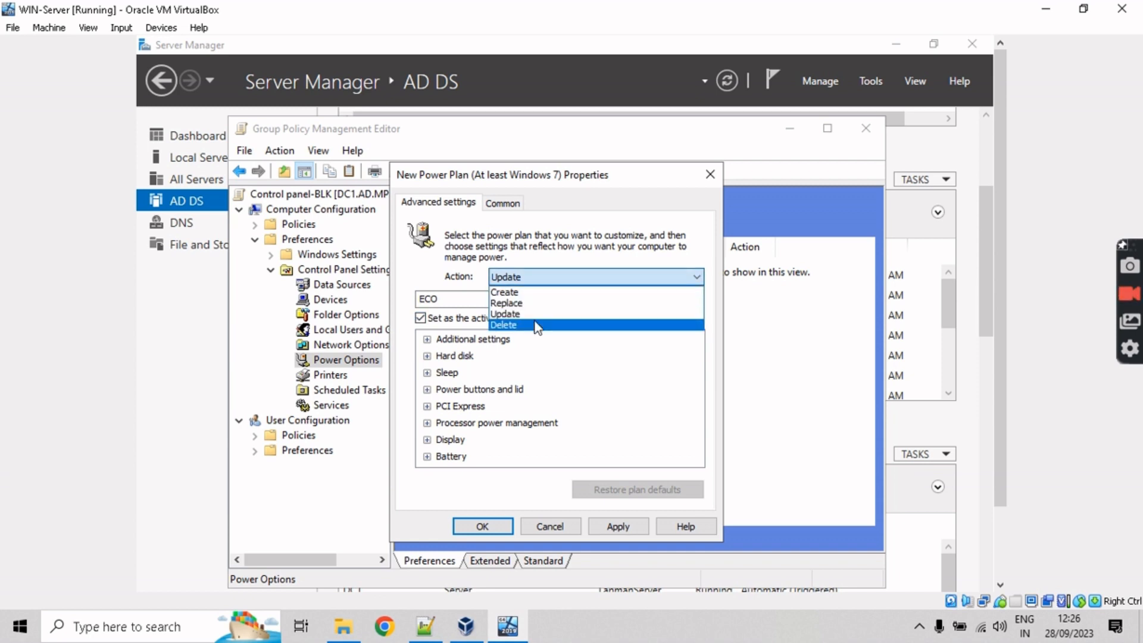
left_click(518, 293)
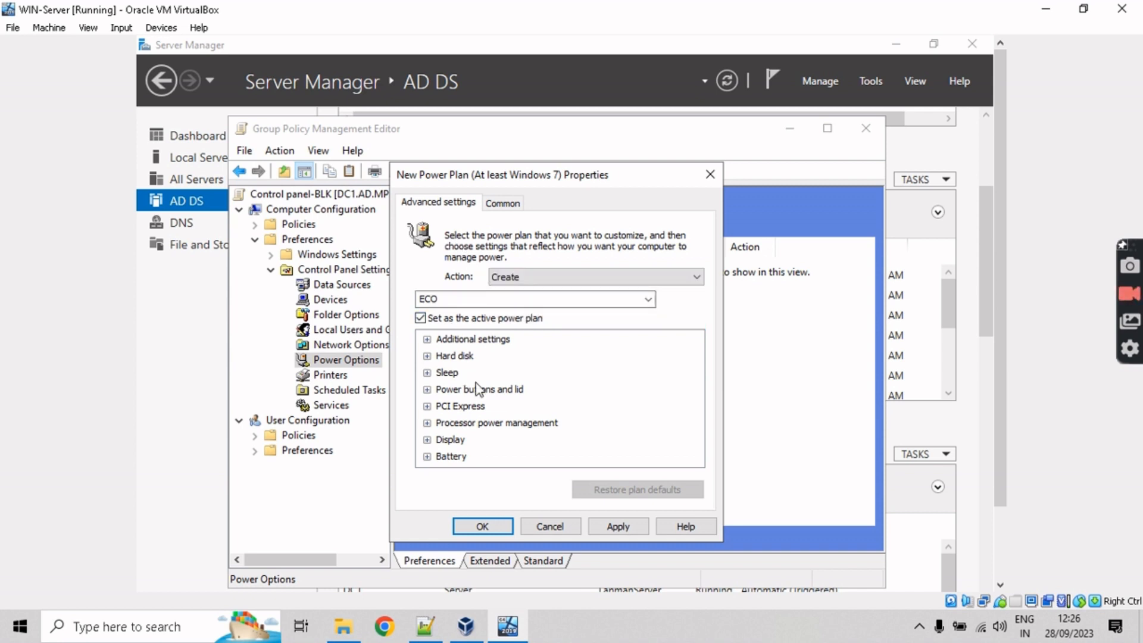
Step: Review the ECO plan's Display, lid close, Sleep and Hard disk settings without changing them
left_click(428, 439)
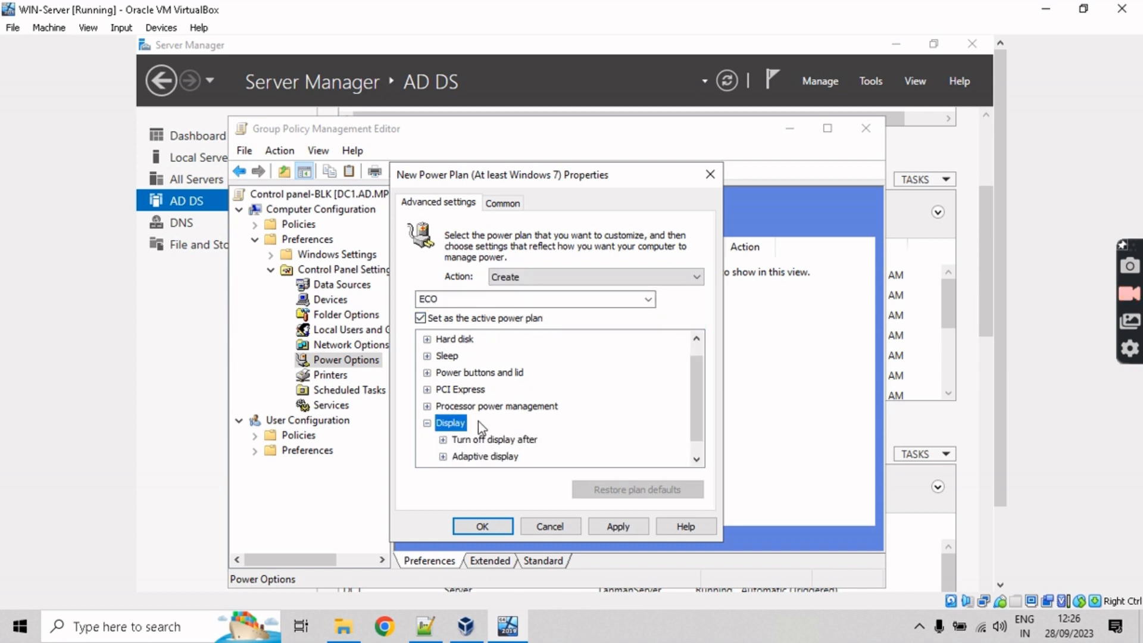
left_click(427, 406)
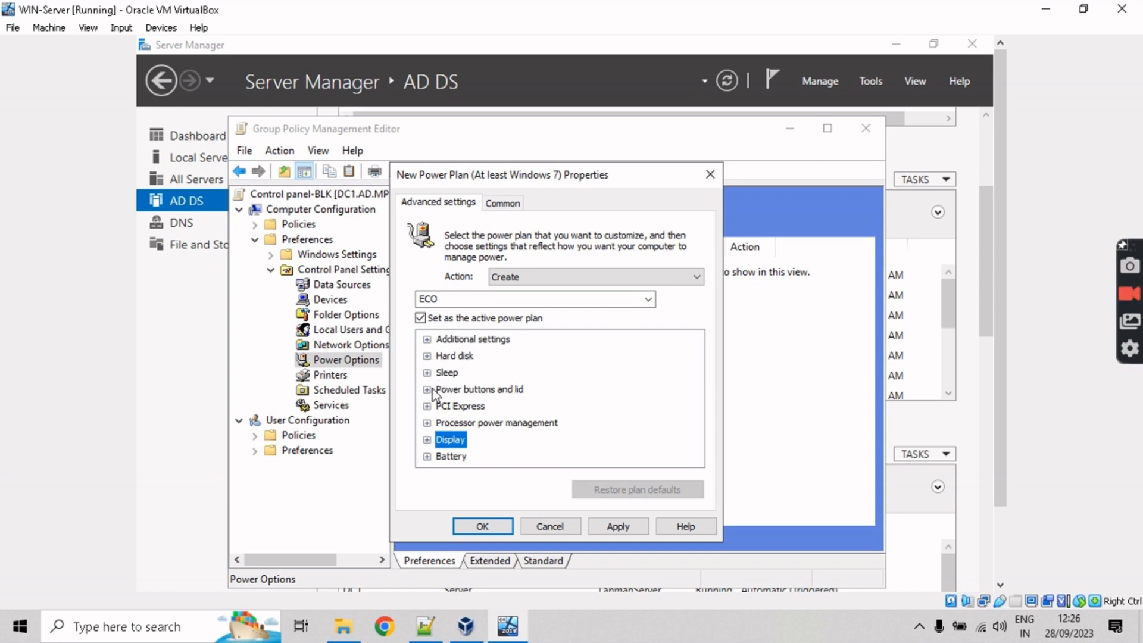
left_click(427, 389)
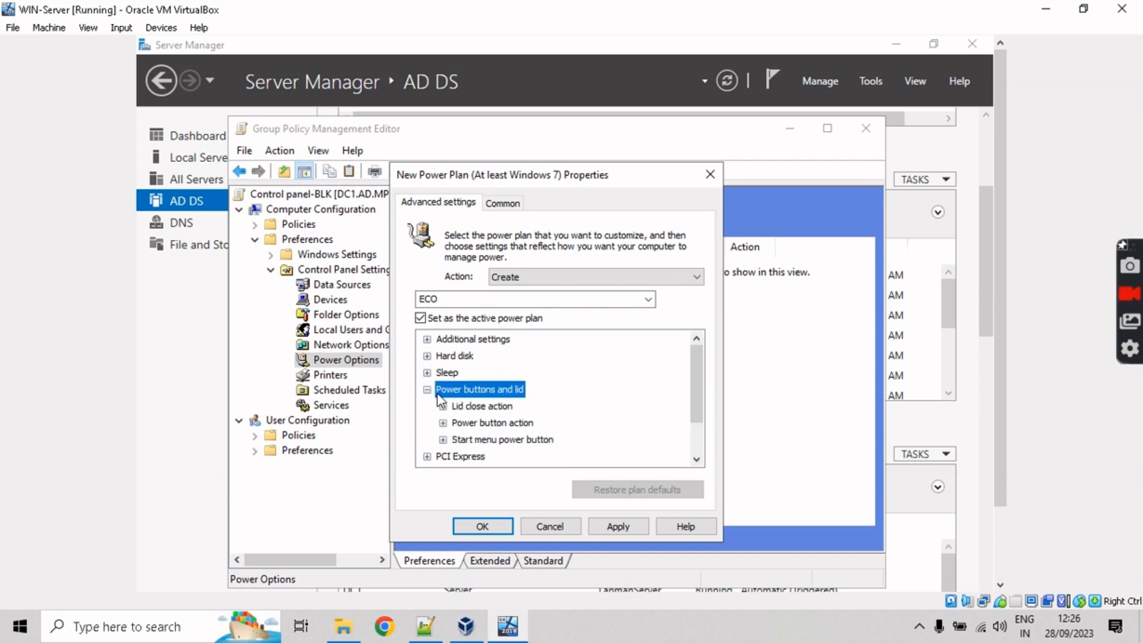
left_click(444, 407)
left_click(504, 424)
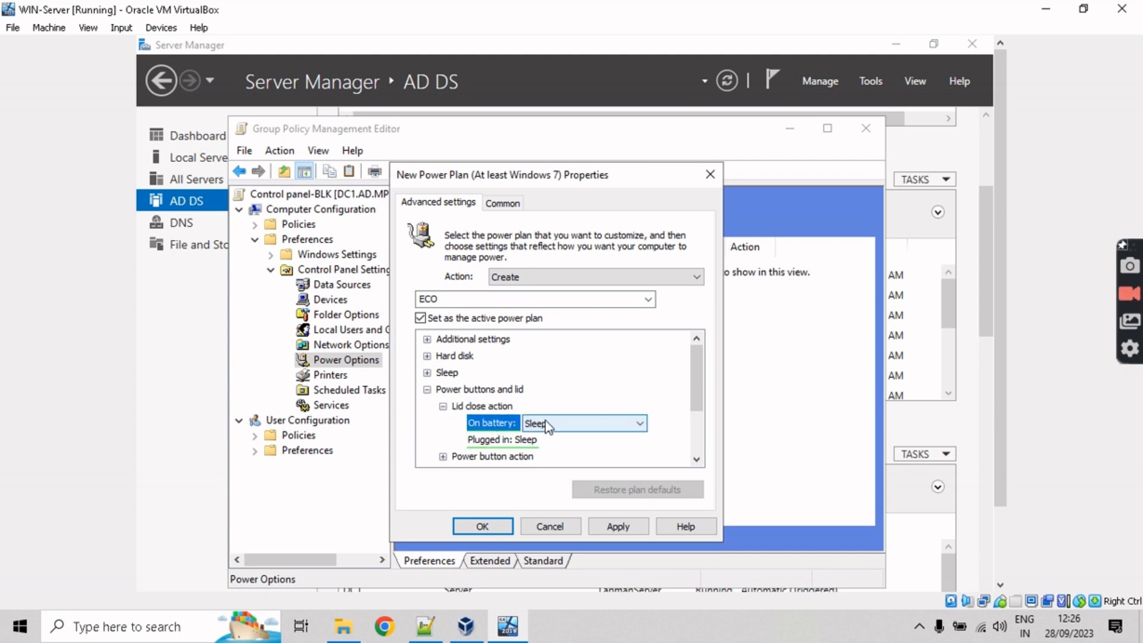
left_click(505, 441)
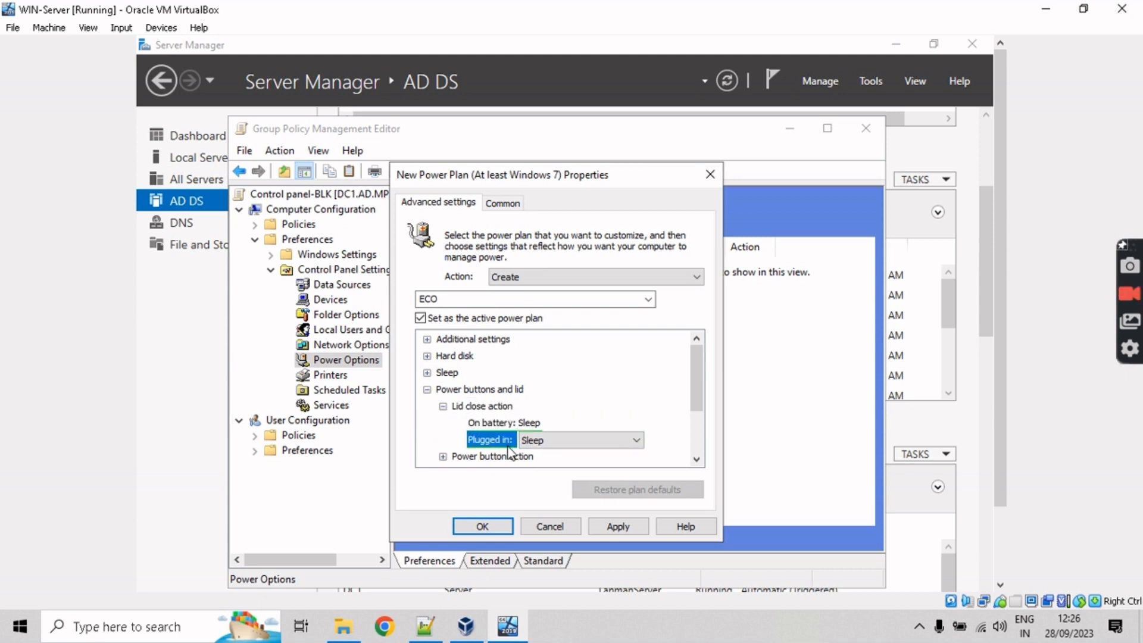
left_click(427, 391)
left_click(427, 373)
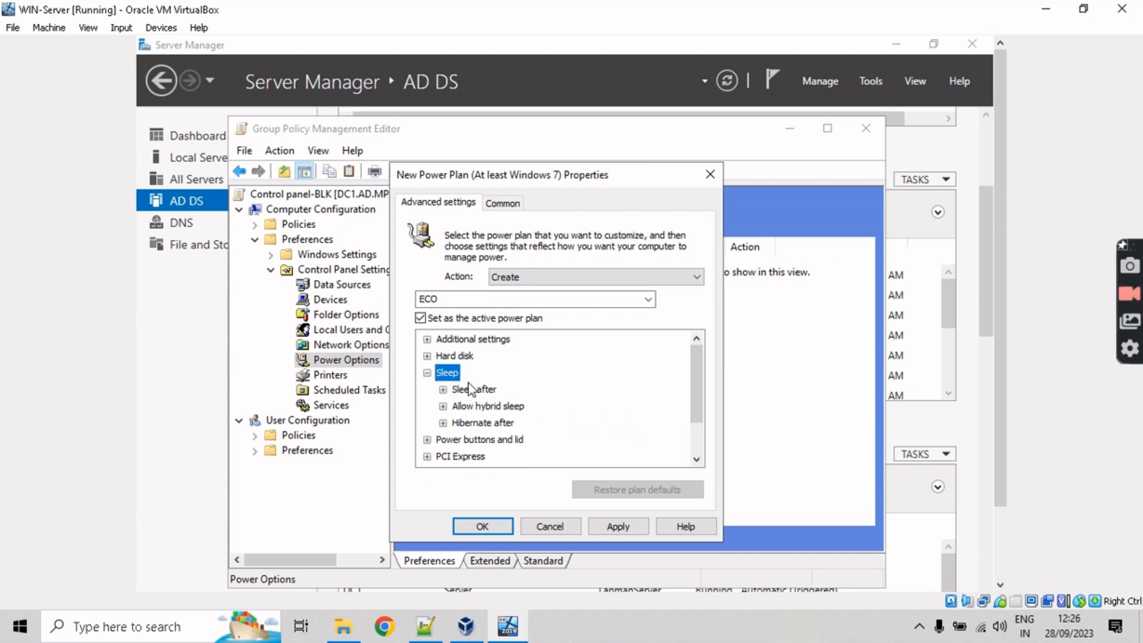
left_click(427, 373)
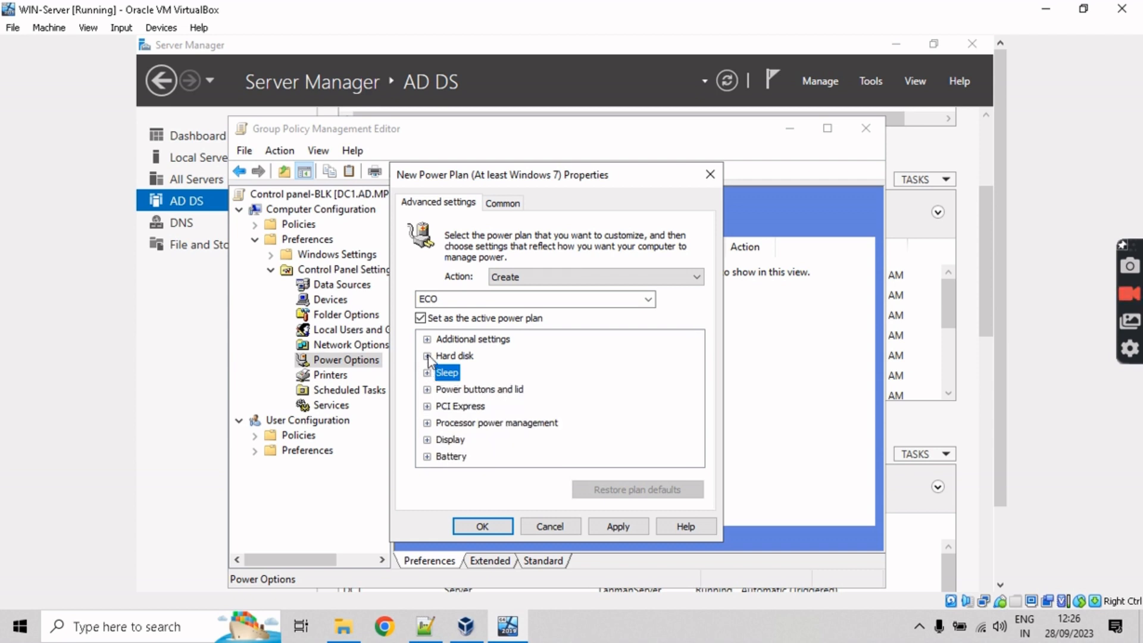
left_click(427, 357)
left_click(427, 356)
Step: Apply and save the ECO power plan, then select its new entry
left_click(442, 298)
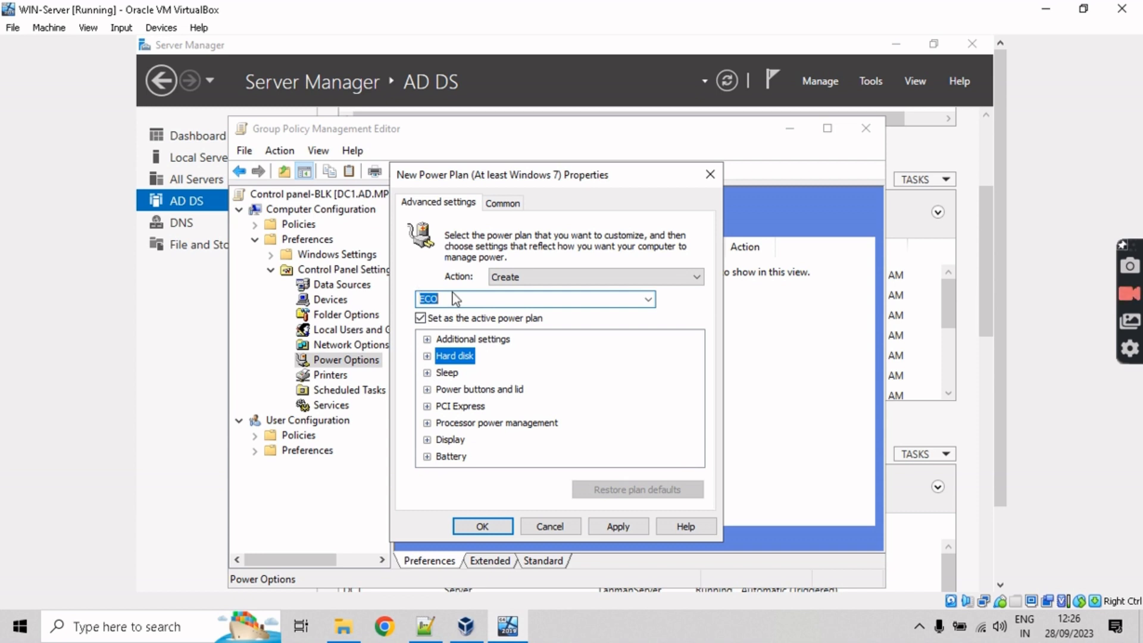
left_click(458, 294)
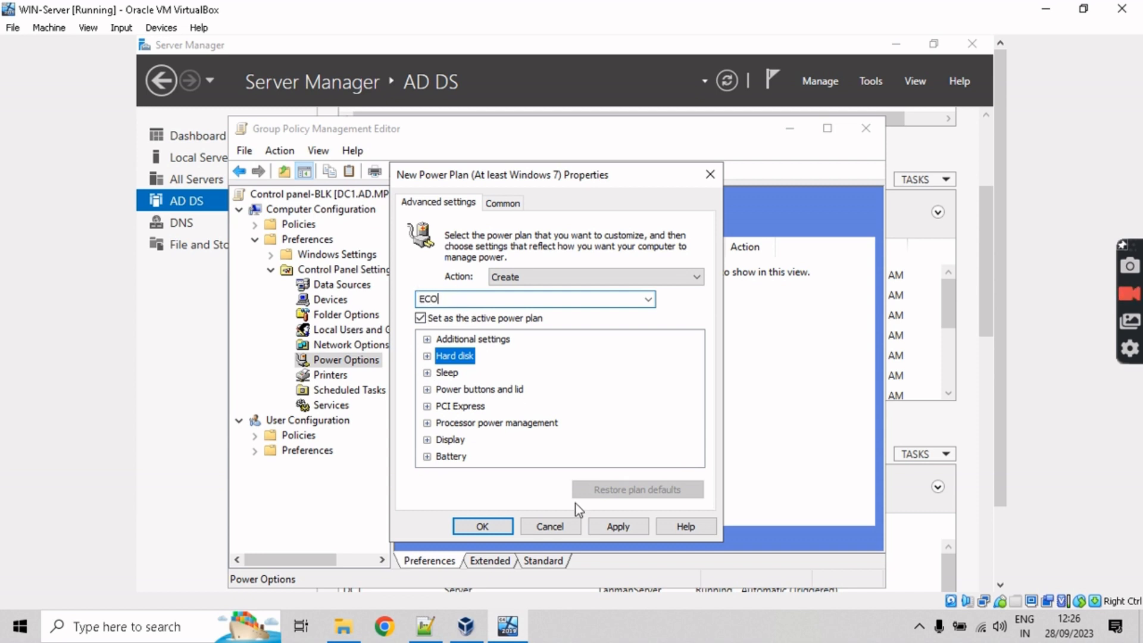
left_click(623, 530)
left_click(479, 526)
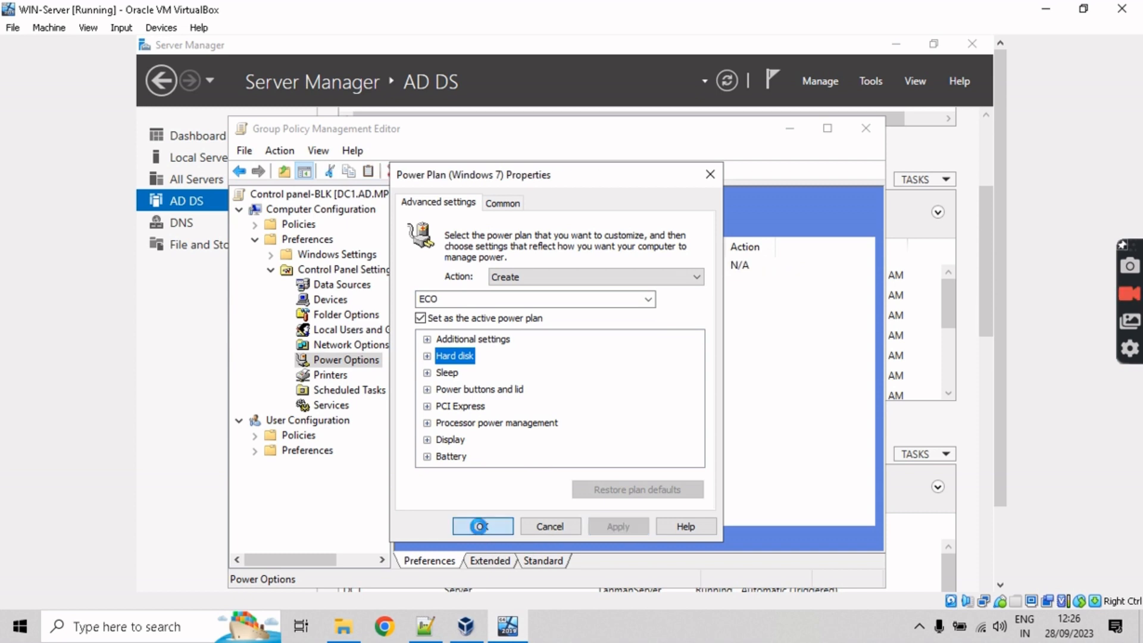
left_click(610, 268)
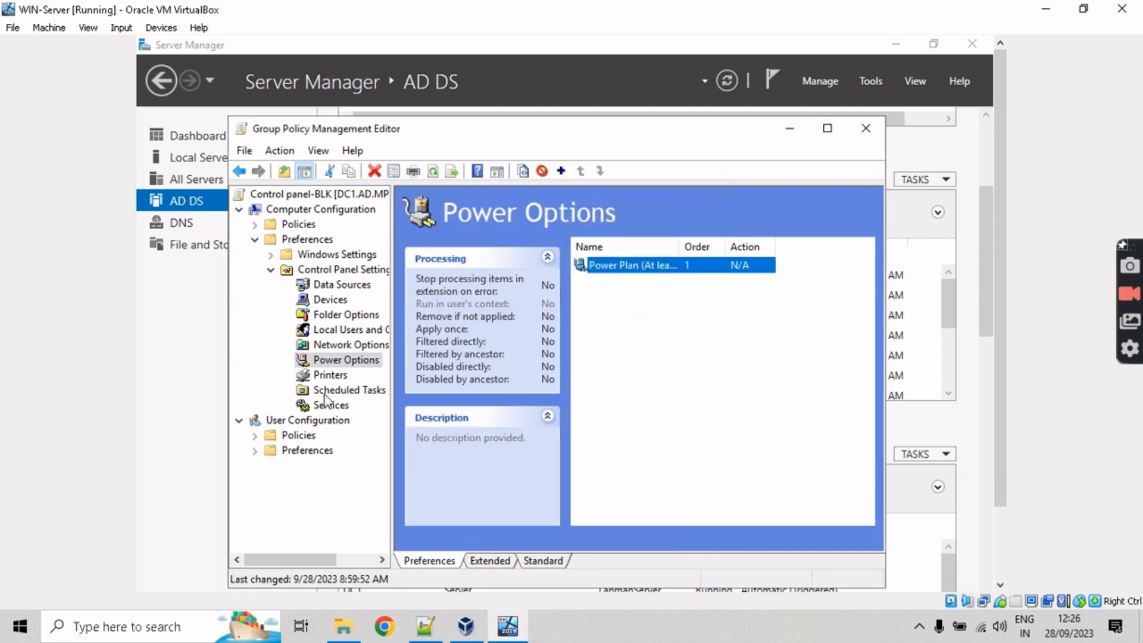
Step: Collapse Preferences, Computer Configuration and User Configuration in the GPO editor tree
left_click(256, 246)
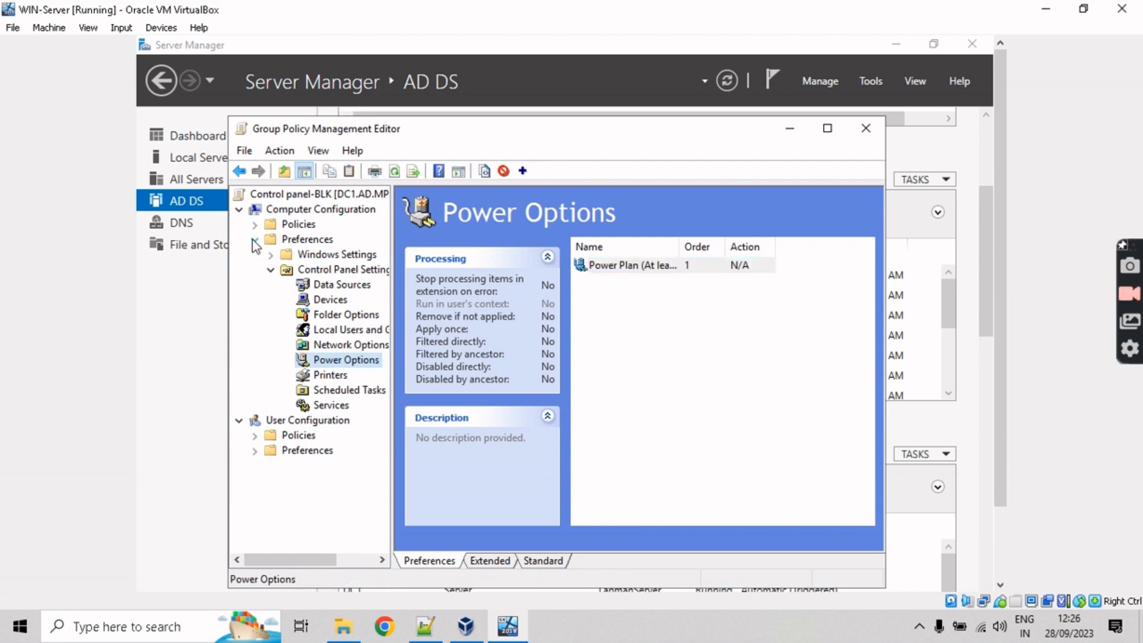
left_click(239, 211)
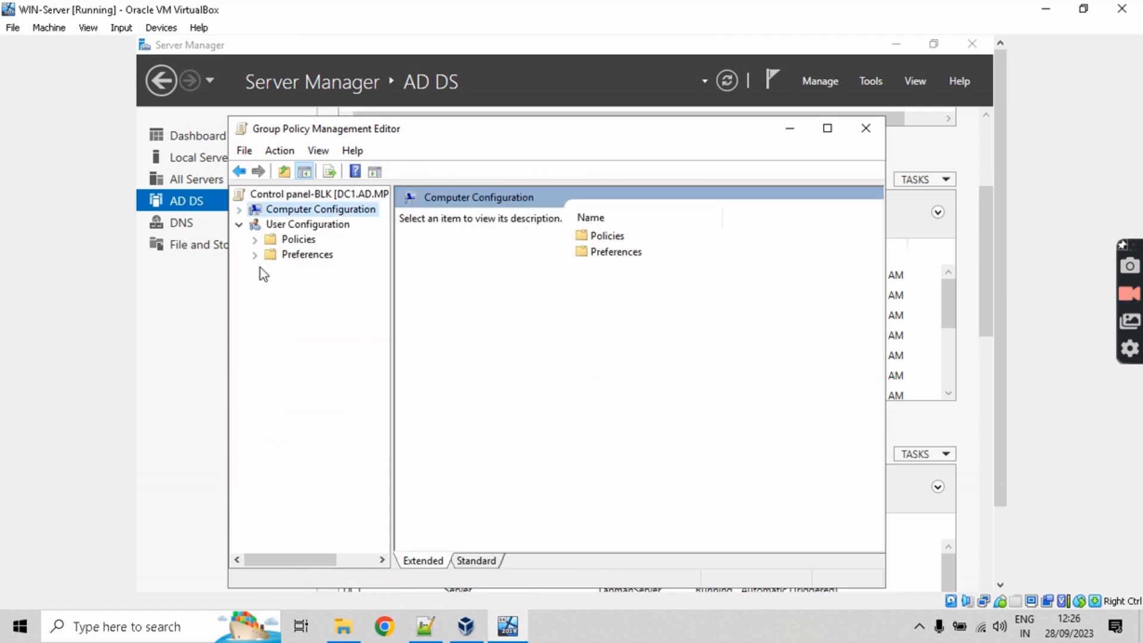
left_click(239, 226)
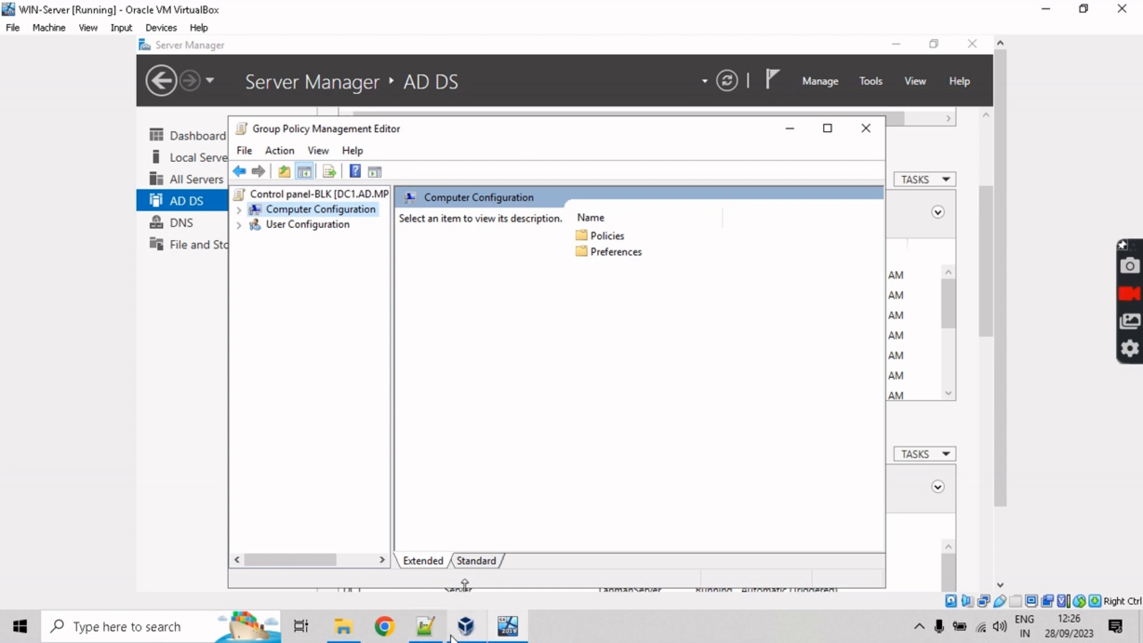
Step: Check the GPM and Create backup tasks in the Notepad++ task list, then minimize it
left_click(412, 634)
left_click_drag(261, 162, 636, 175)
left_click(491, 164)
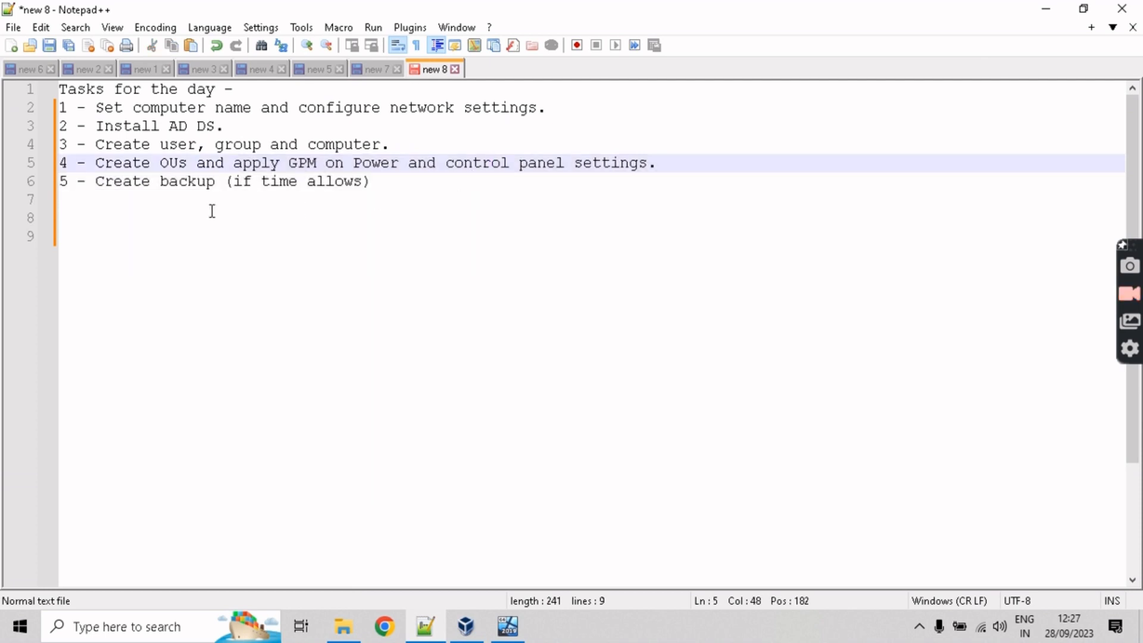
left_click_drag(97, 185, 314, 187)
left_click(395, 180)
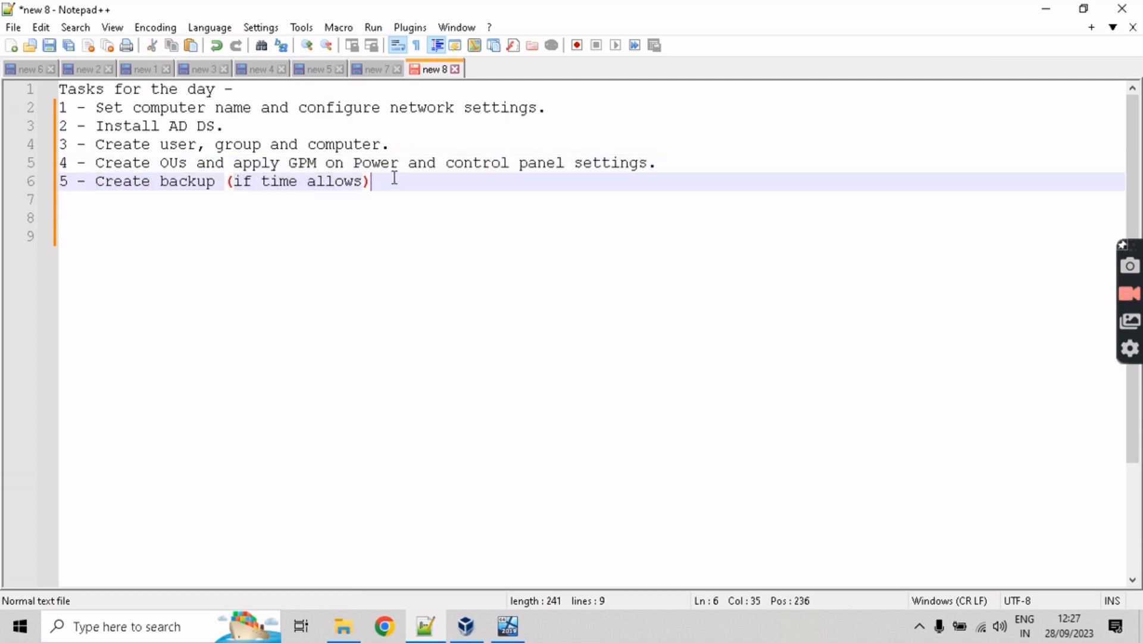
left_click(1045, 10)
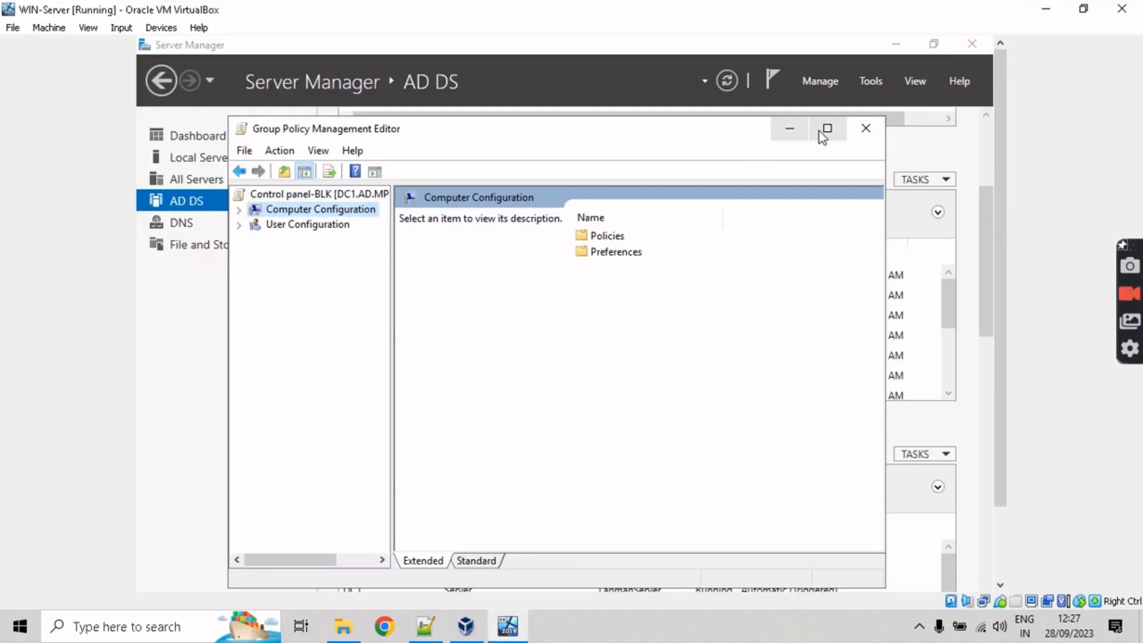
Step: Close the Group Policy Management Editor and console, and minimize Server Manager
left_click(867, 129)
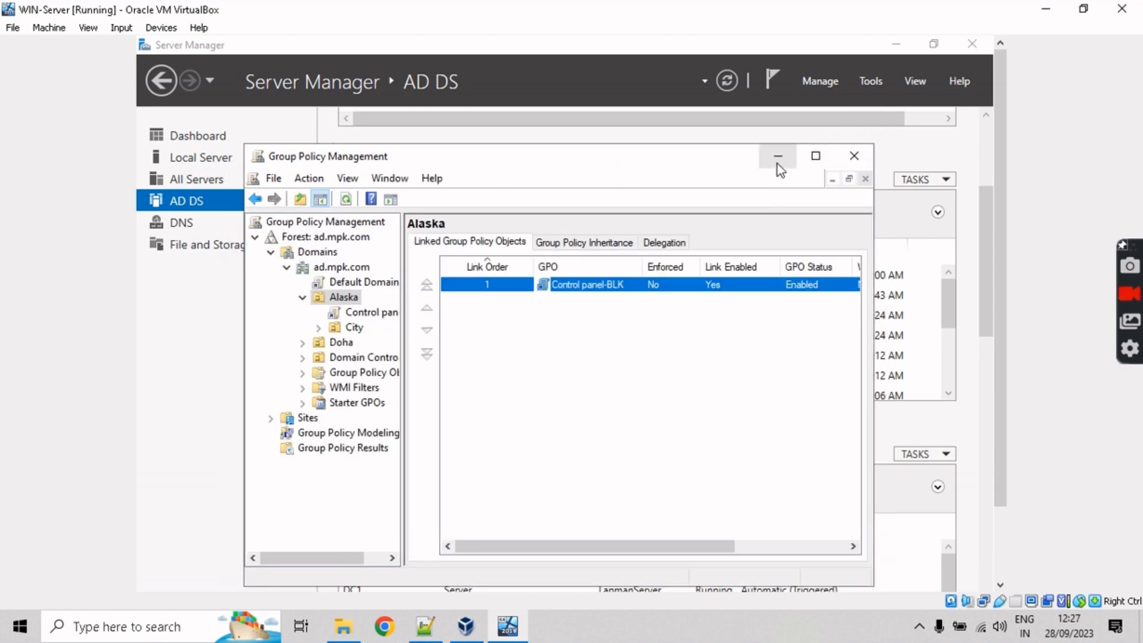
left_click(856, 163)
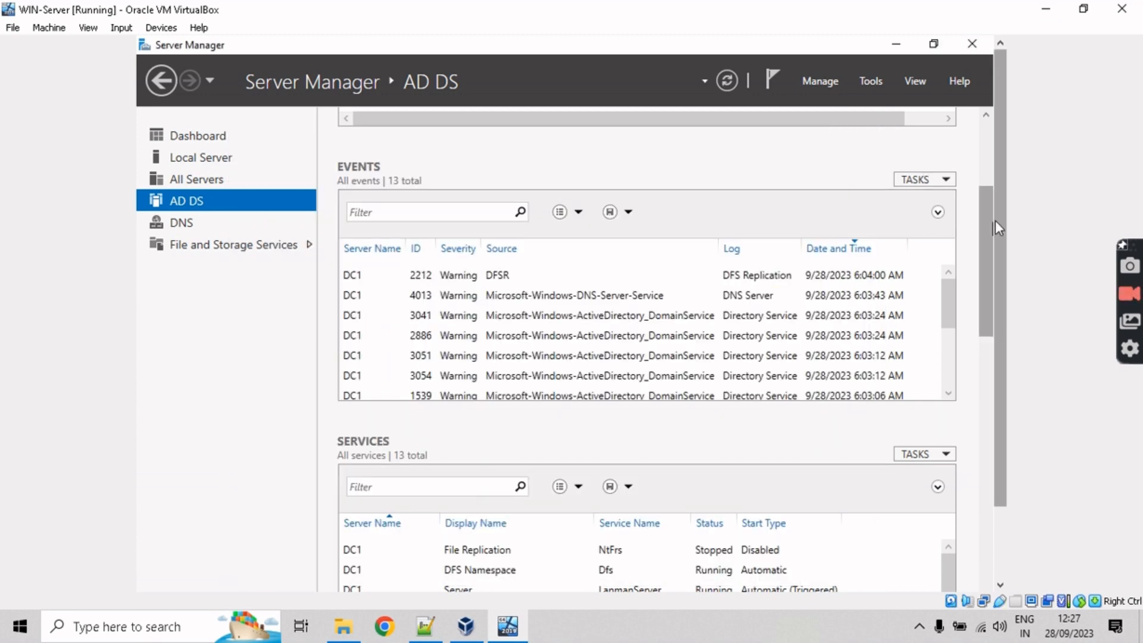
scroll(980, 190, "up", 2)
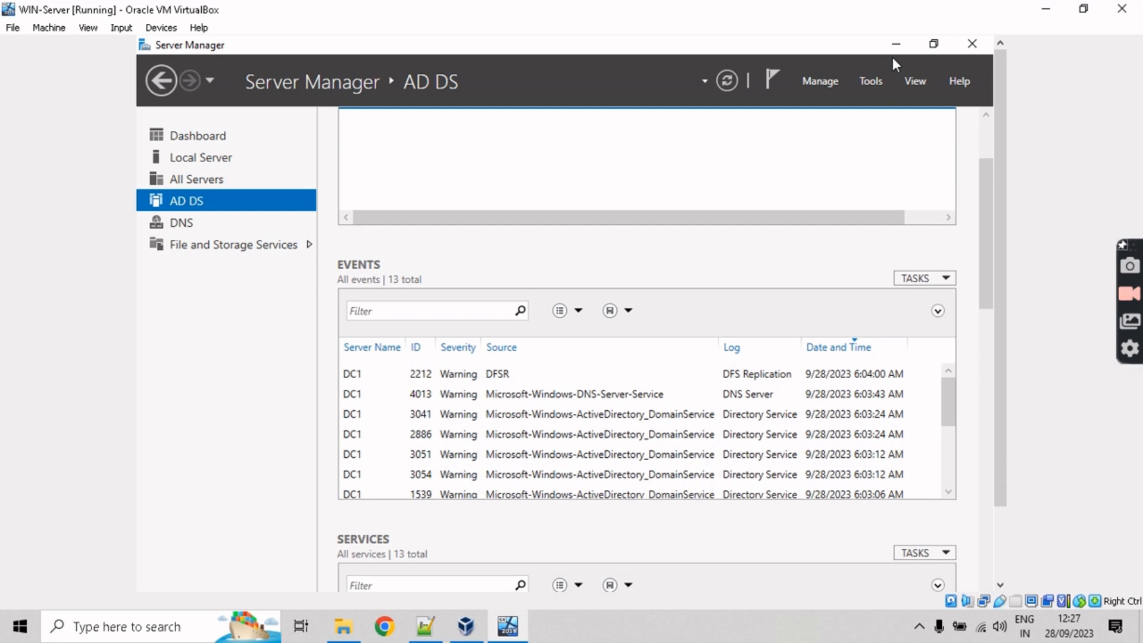
left_click(896, 46)
Step: Create a desktop folder named HR-DB and place it below IT-DB
right_click(288, 257)
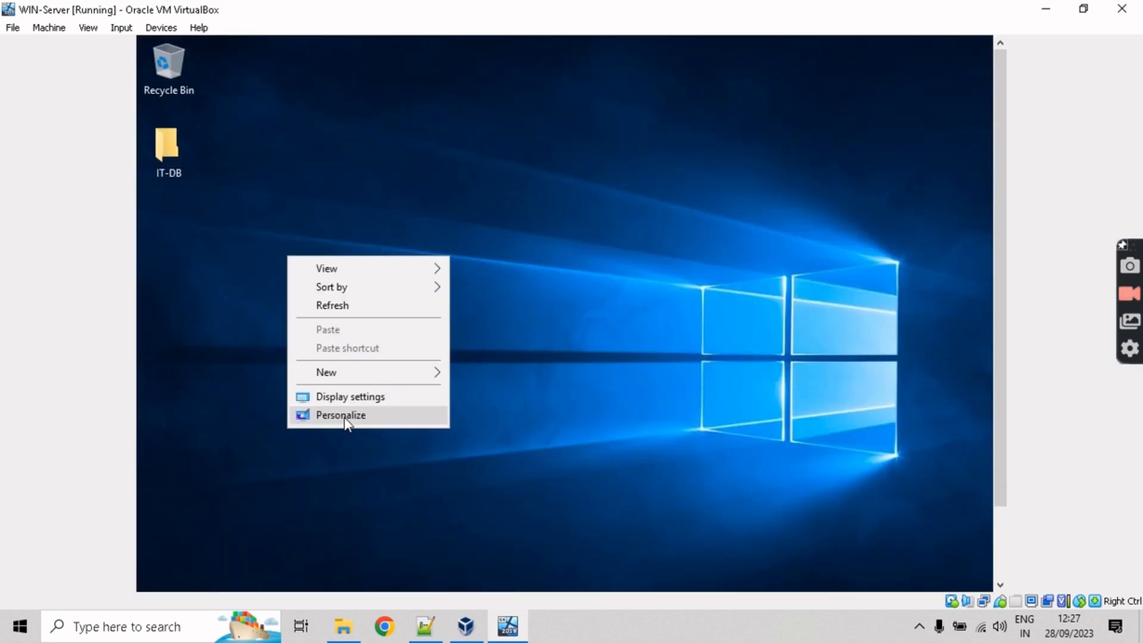
mouse_move(389, 375)
left_click(513, 372)
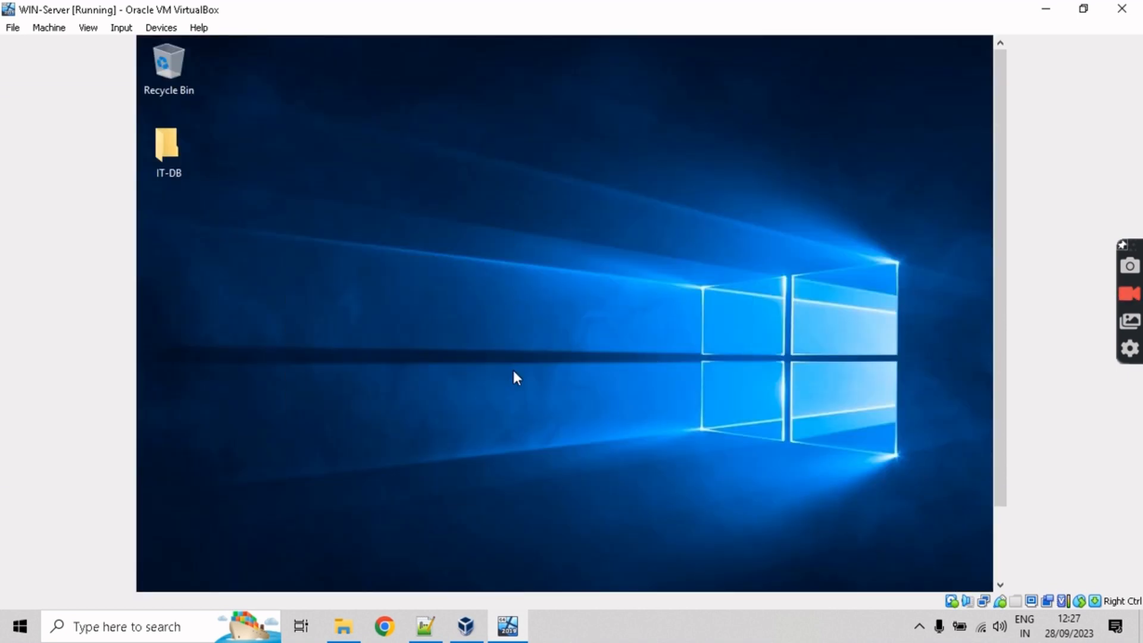
type("HR")
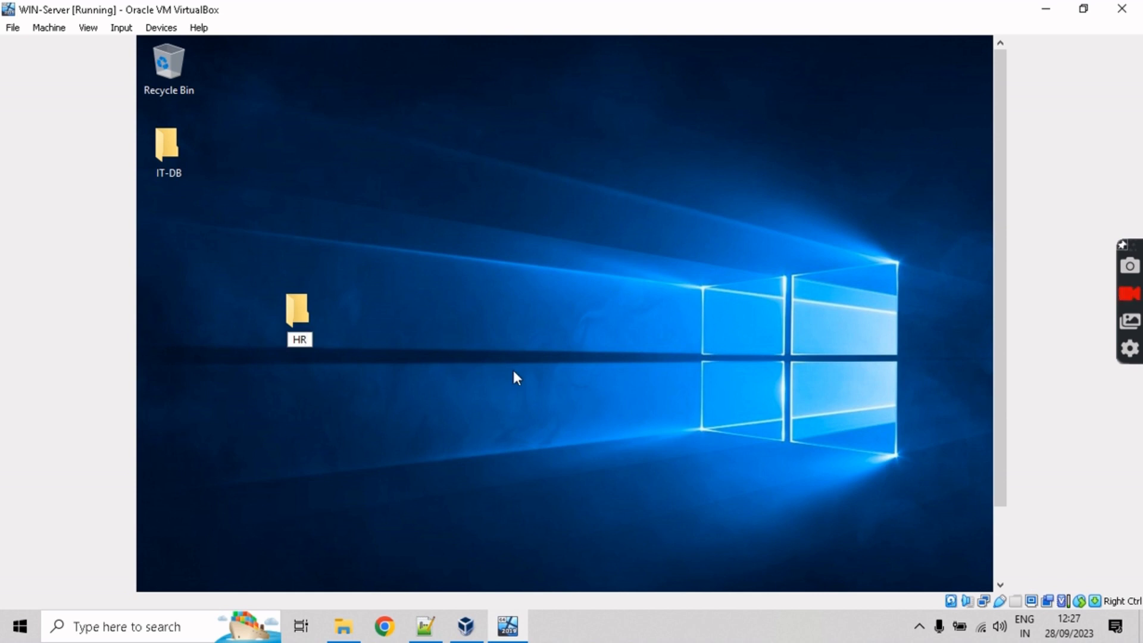
type("-DB7")
key("BackSpace")
key("Return")
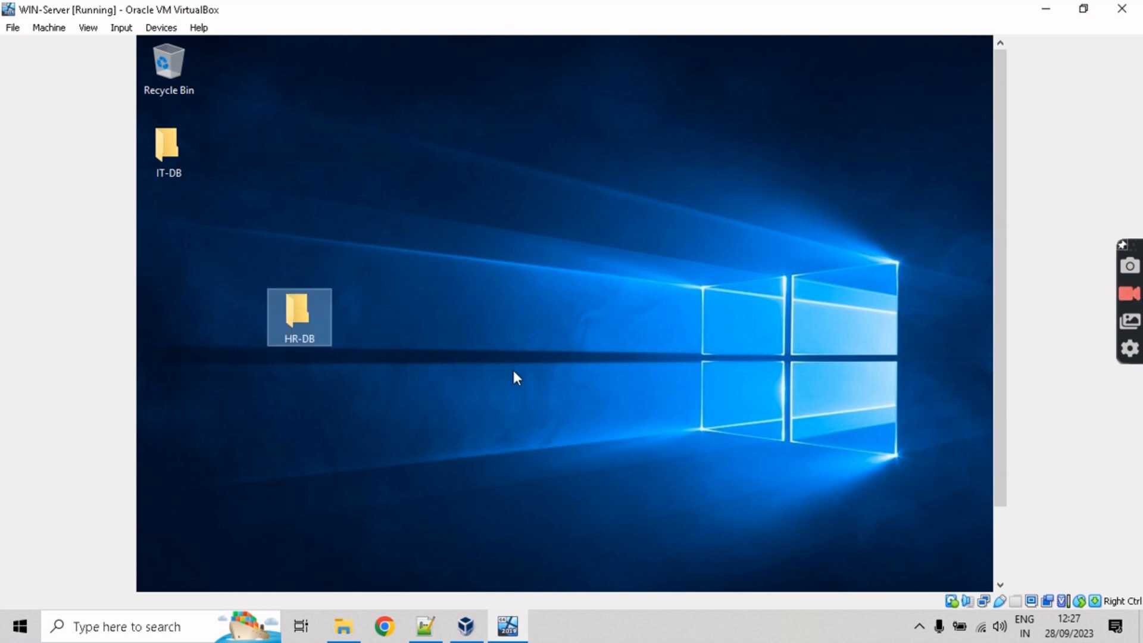
left_click_drag(280, 302, 205, 229)
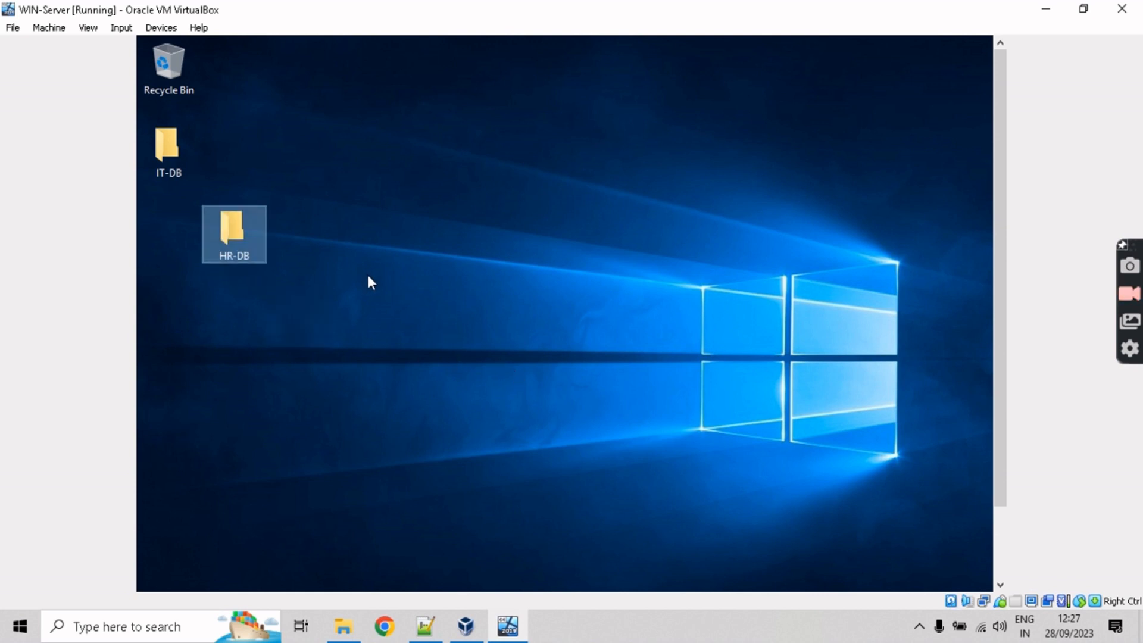
left_click(381, 298)
left_click_drag(1003, 390, 1016, 362)
Step: Share HR-DB on the network through Advanced Sharing in its Properties
right_click(244, 220)
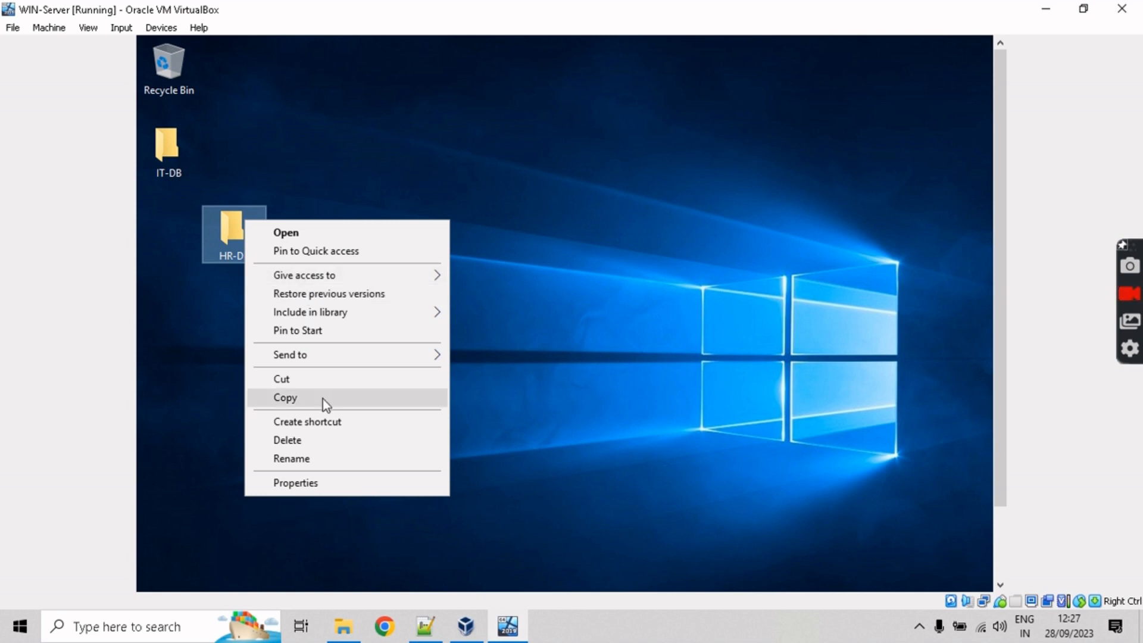
left_click(322, 482)
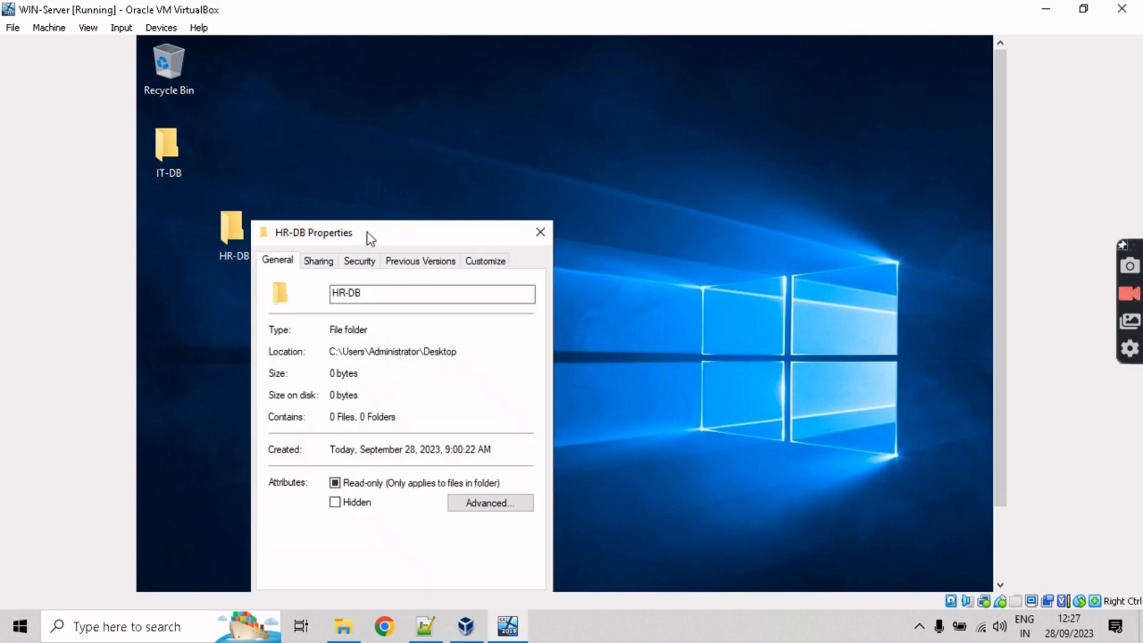
left_click_drag(367, 233, 390, 145)
left_click(348, 172)
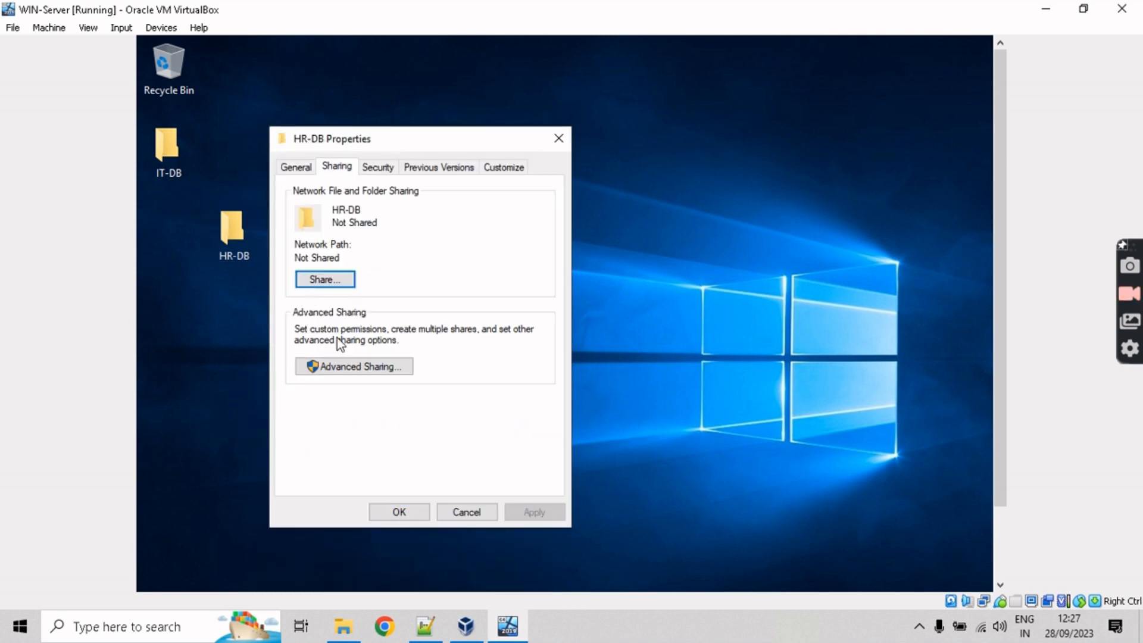
left_click(351, 367)
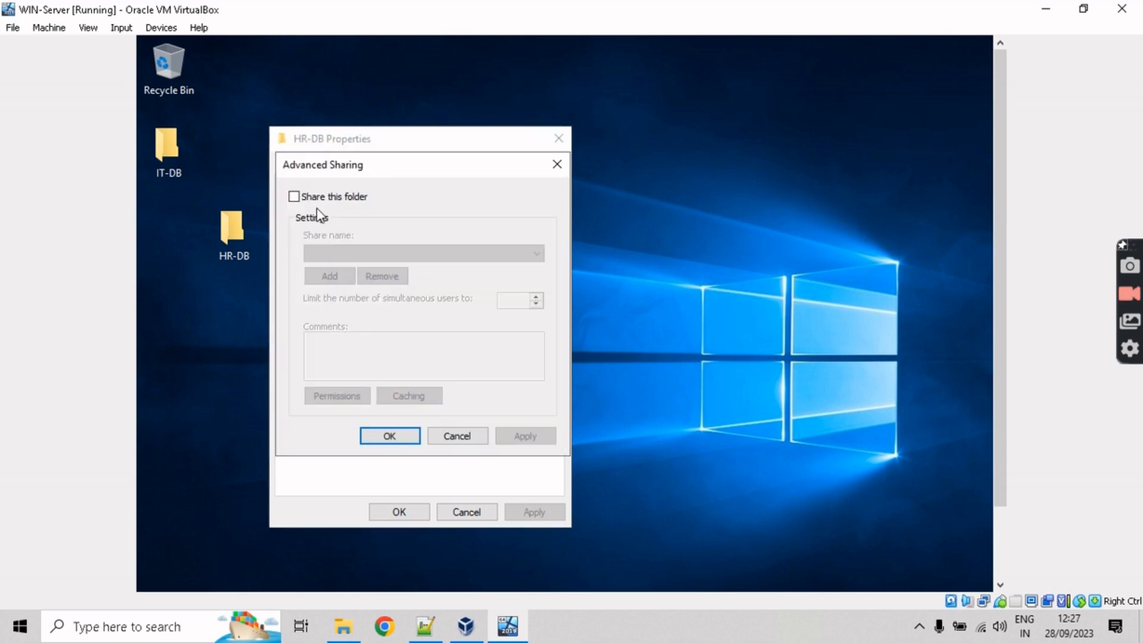
left_click(319, 199)
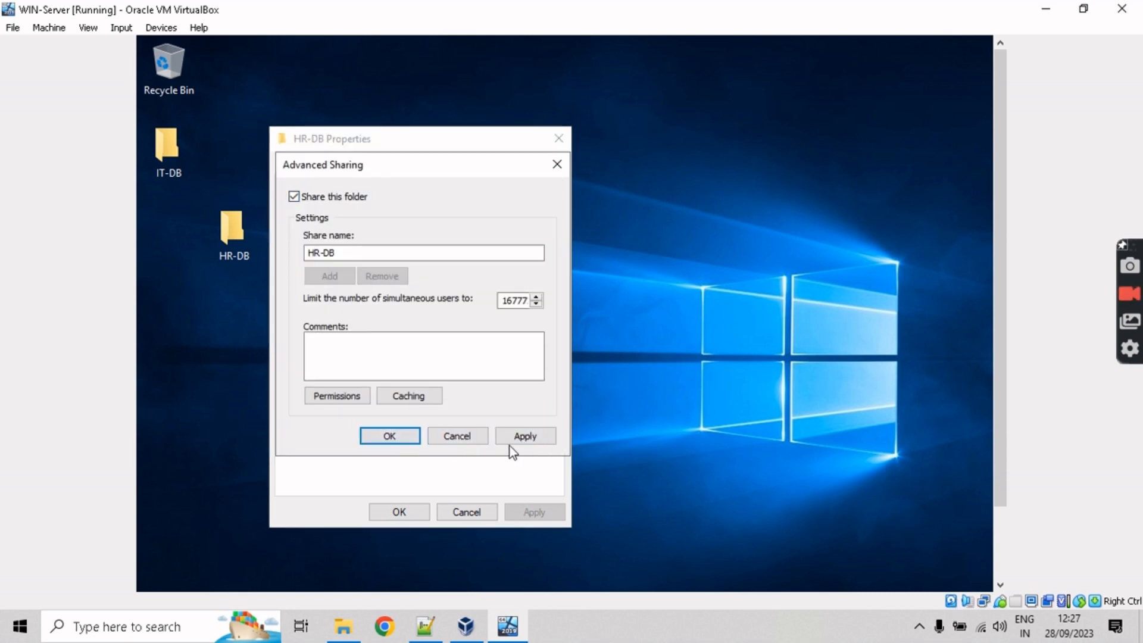
left_click(388, 438)
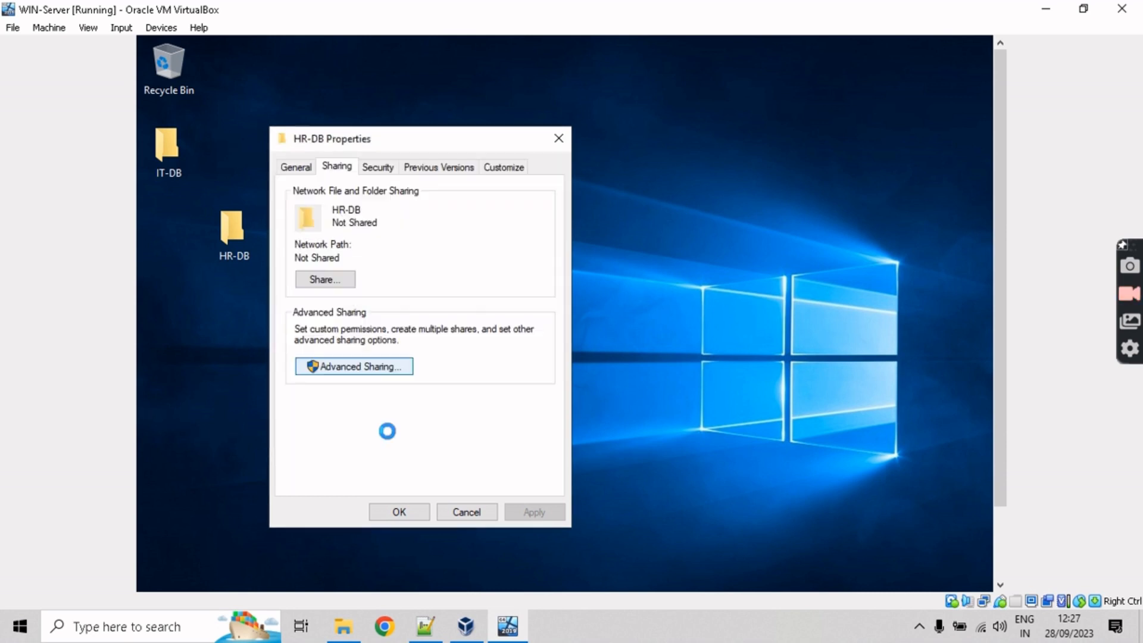
Step: Add a domain user account to HR-DB's security permissions
left_click(385, 173)
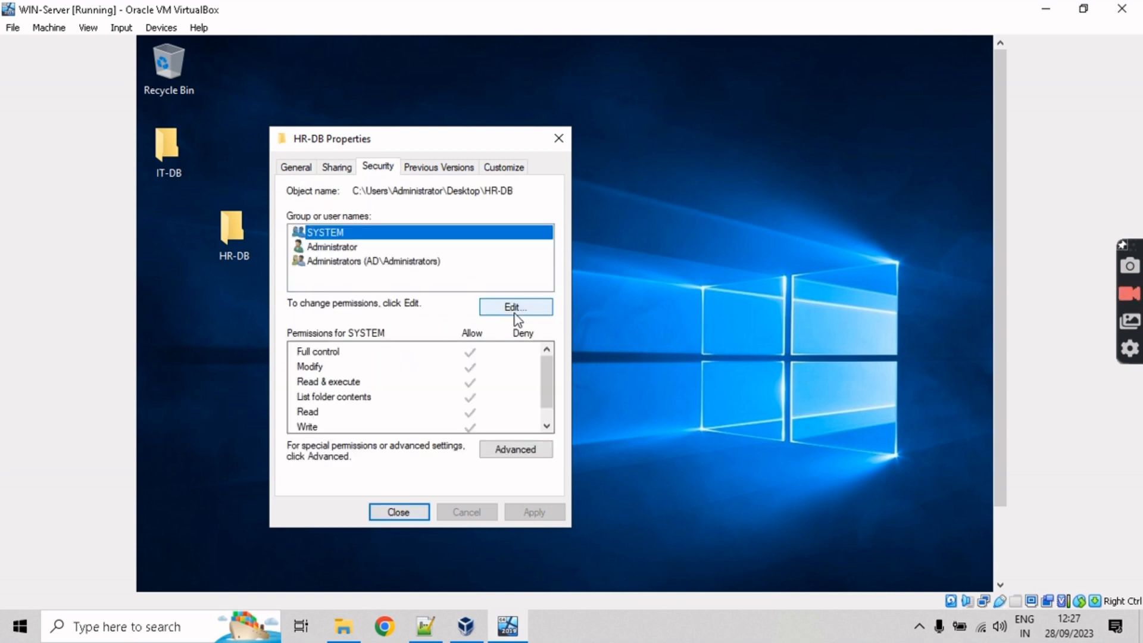
left_click(515, 311)
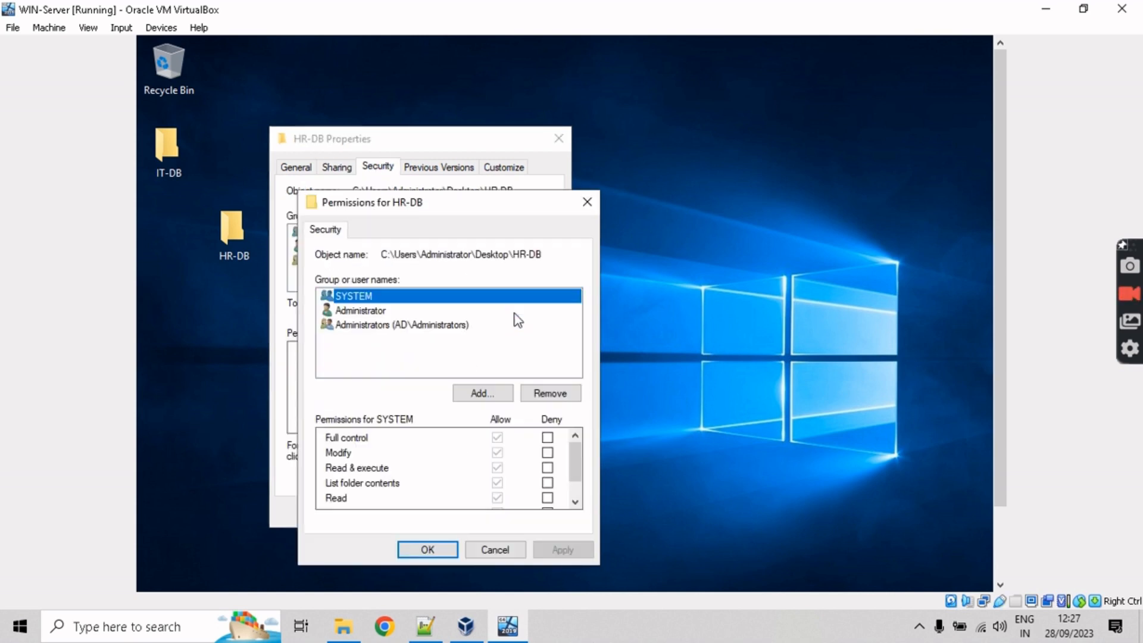
left_click(482, 395)
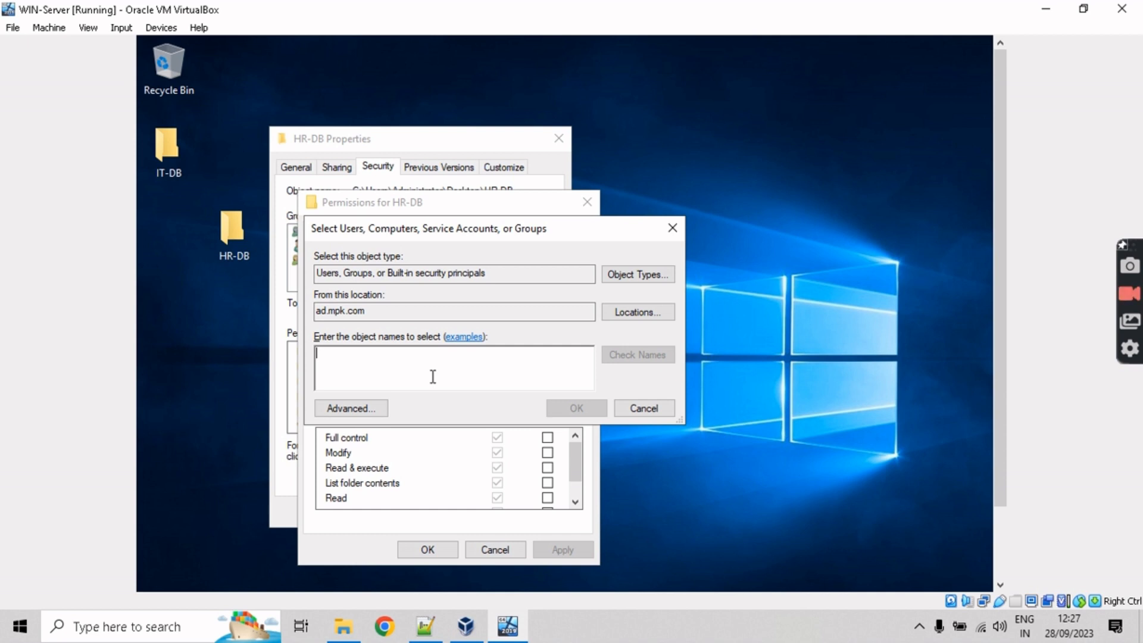
type("Dan")
left_click(649, 355)
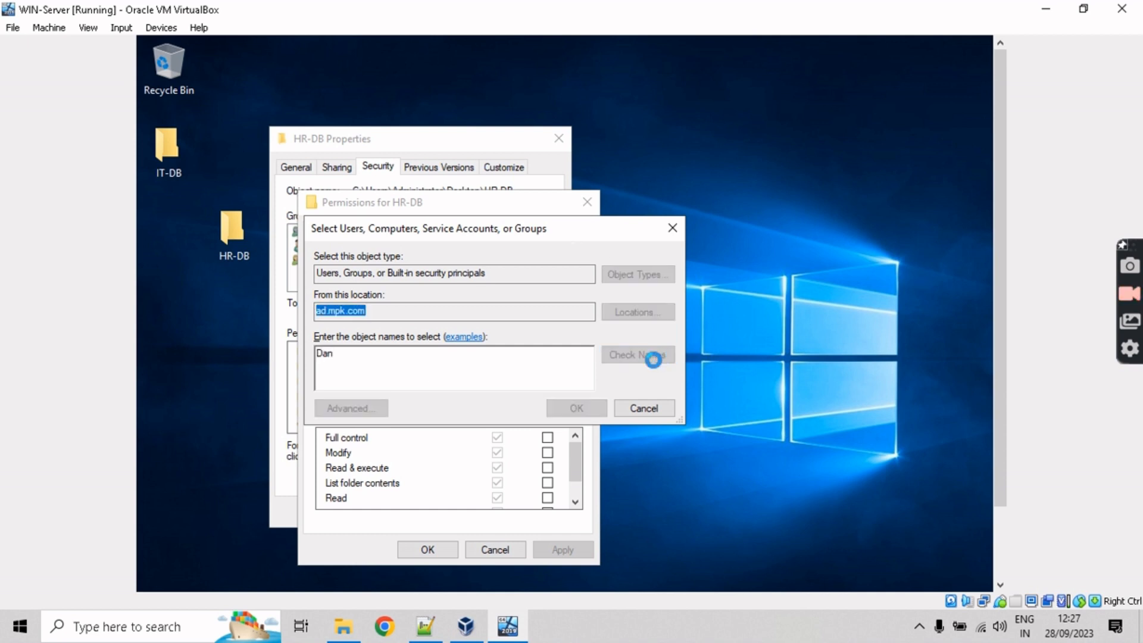
left_click(577, 408)
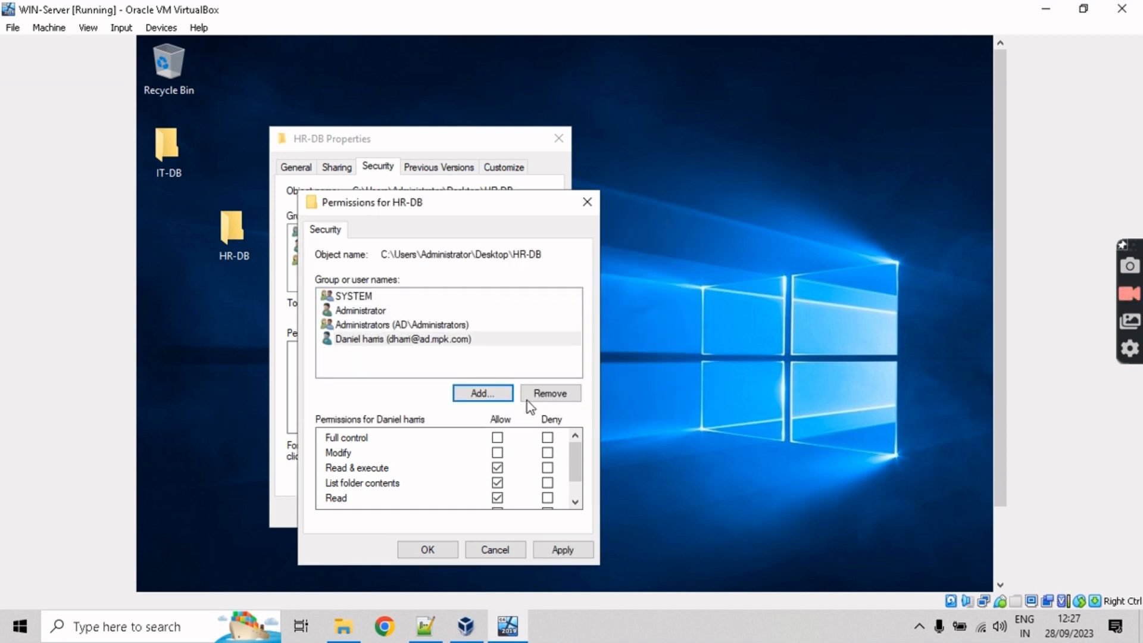
left_click_drag(512, 210, 509, 151)
Step: Allow Full control and Modify for the new user and apply the permissions
left_click(495, 379)
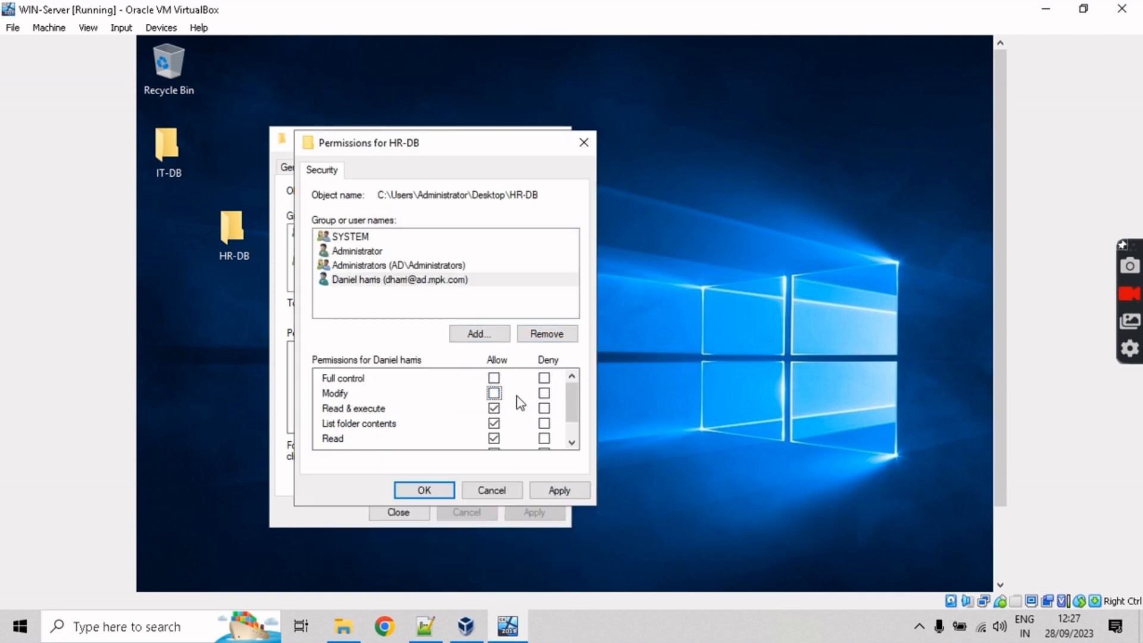
left_click(494, 394)
scroll(578, 408, "down", 1)
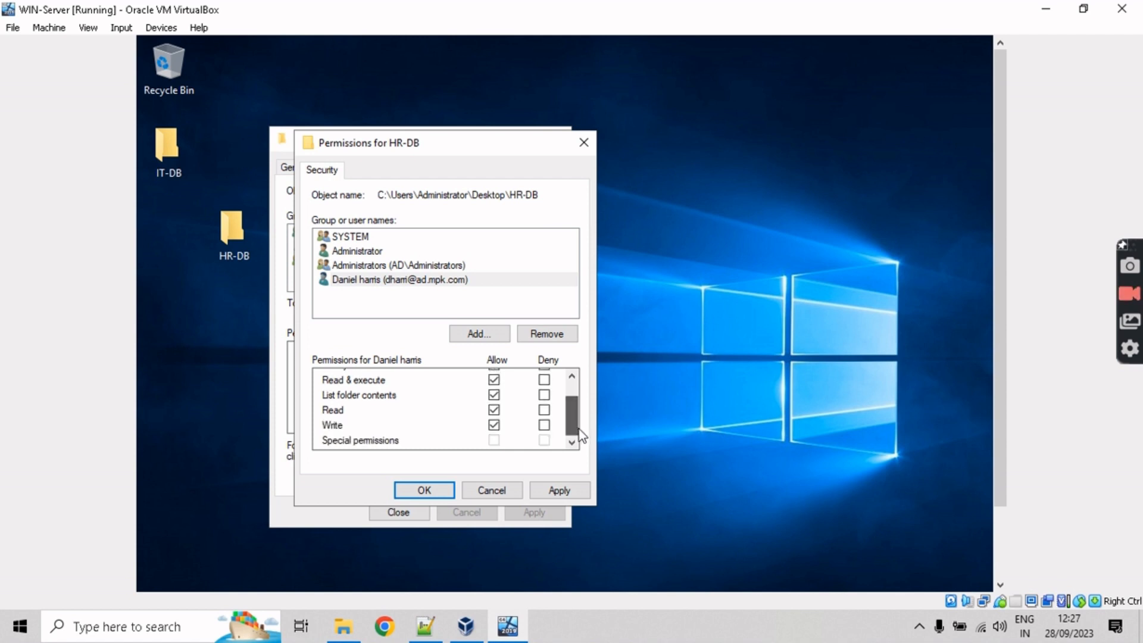
scroll(577, 421, "up", 1)
left_click(564, 490)
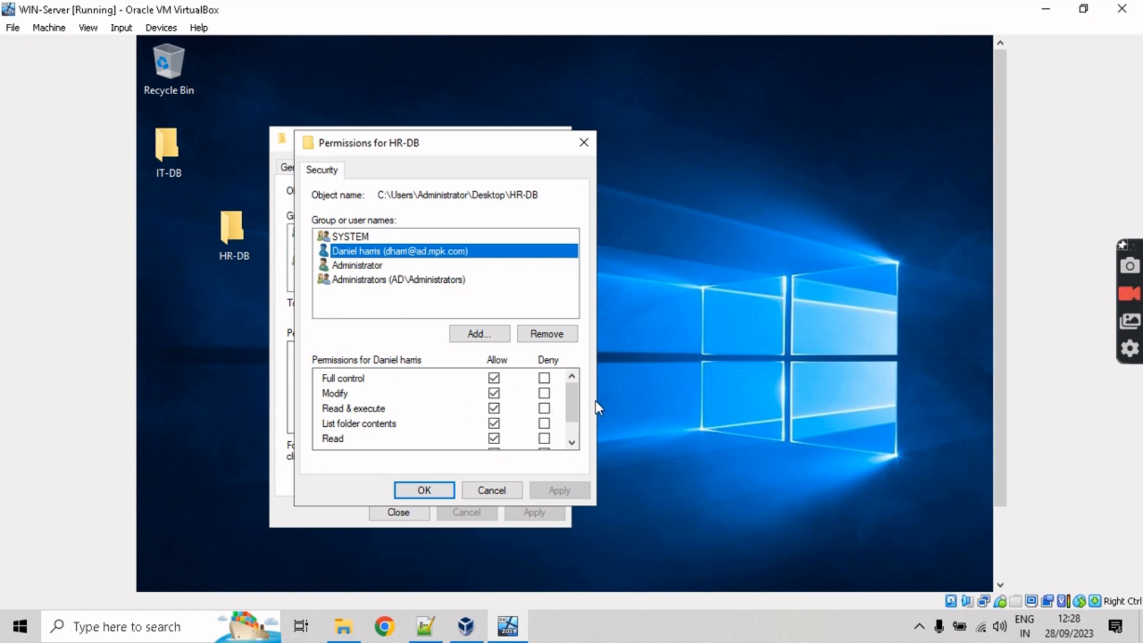
scroll(576, 405, "down", 1)
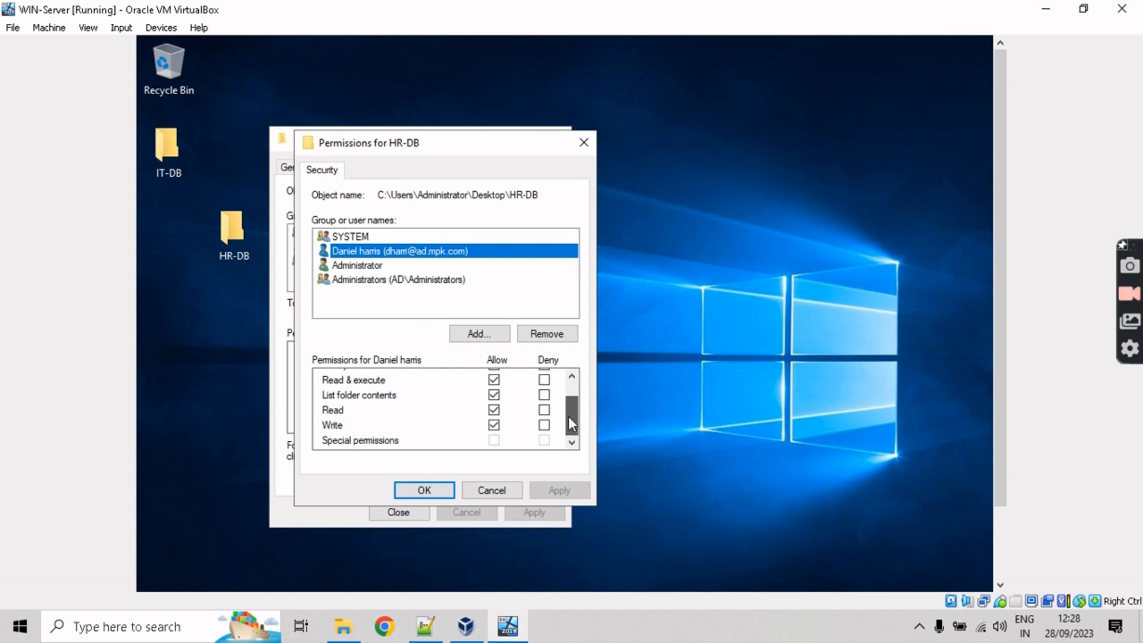
left_click(437, 492)
left_click(514, 307)
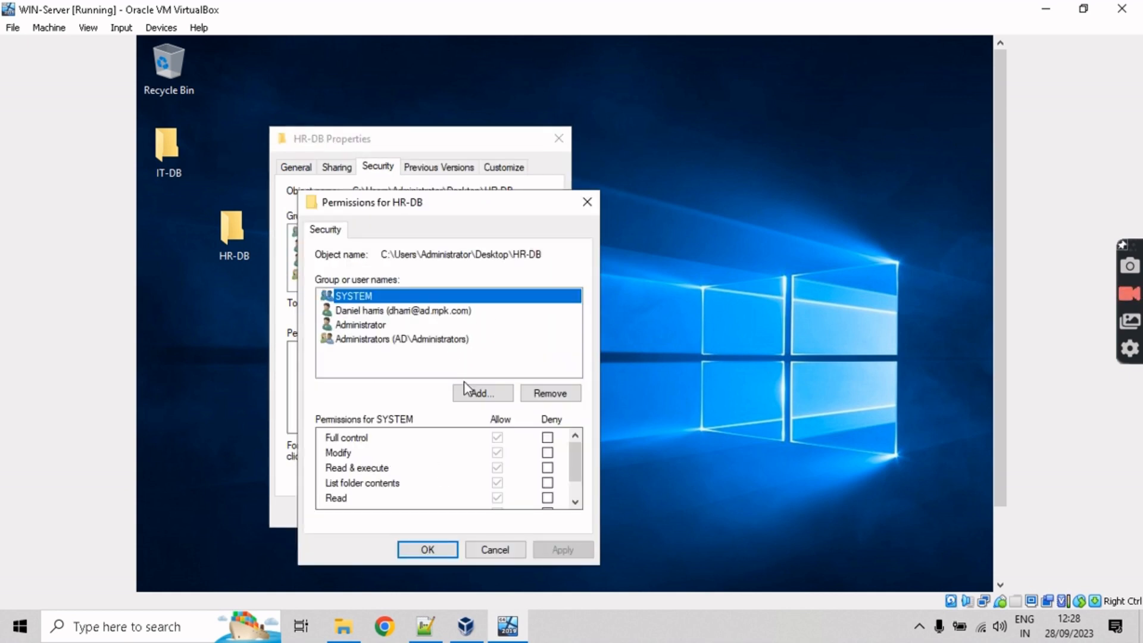
Step: Try adding PC5 and PC to HR-DB's permissions; neither name is found
left_click(476, 393)
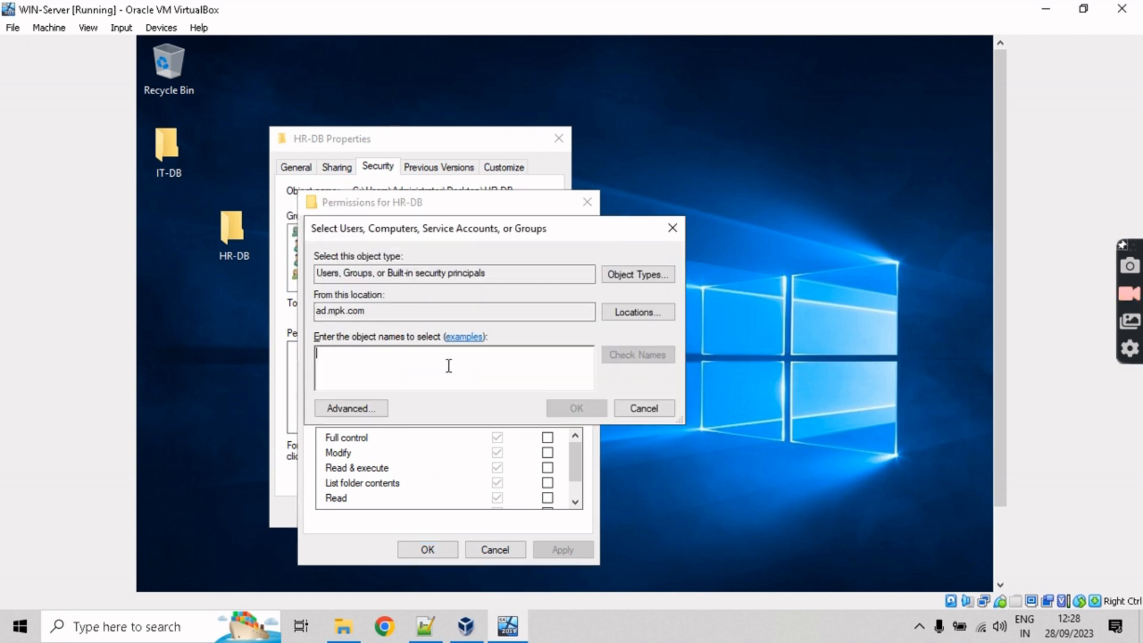
type("PC")
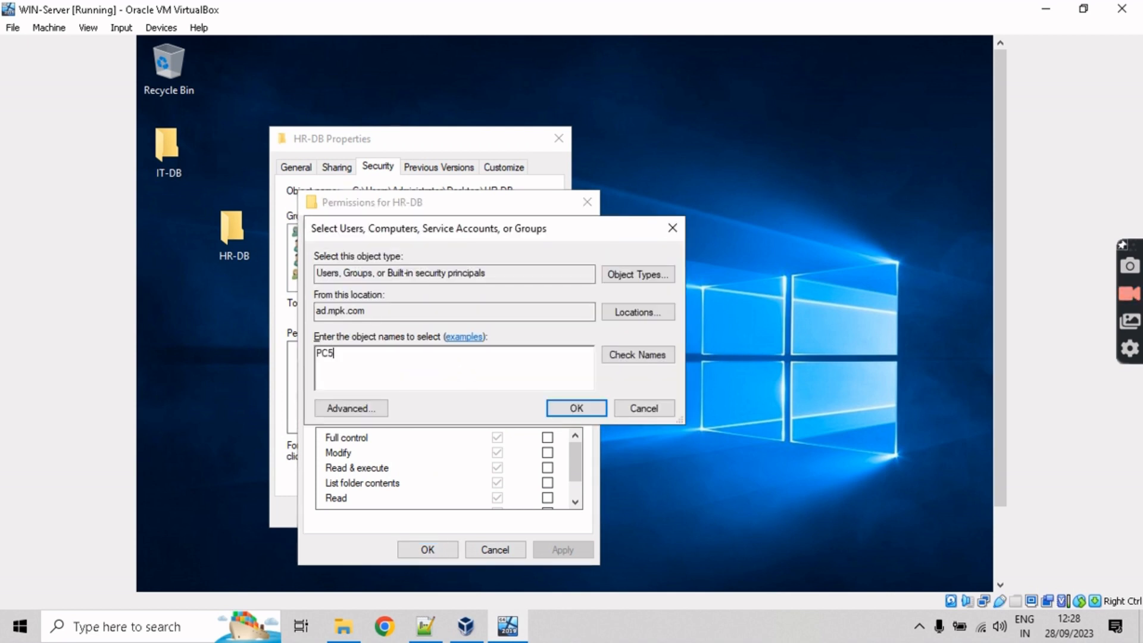
type("5")
left_click(617, 357)
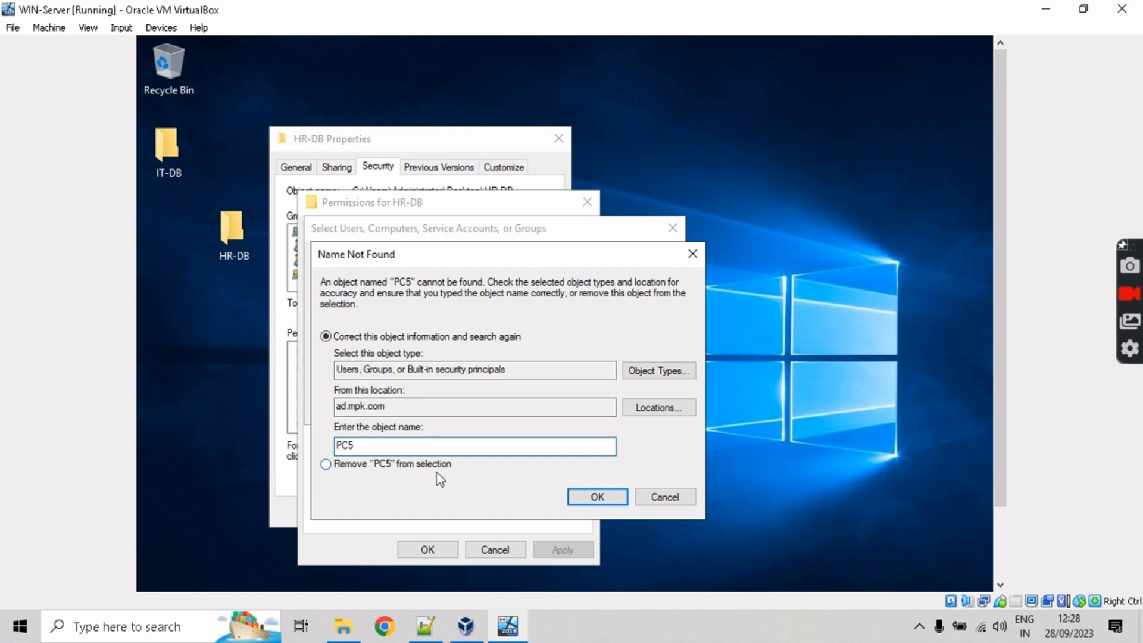
left_click(666, 501)
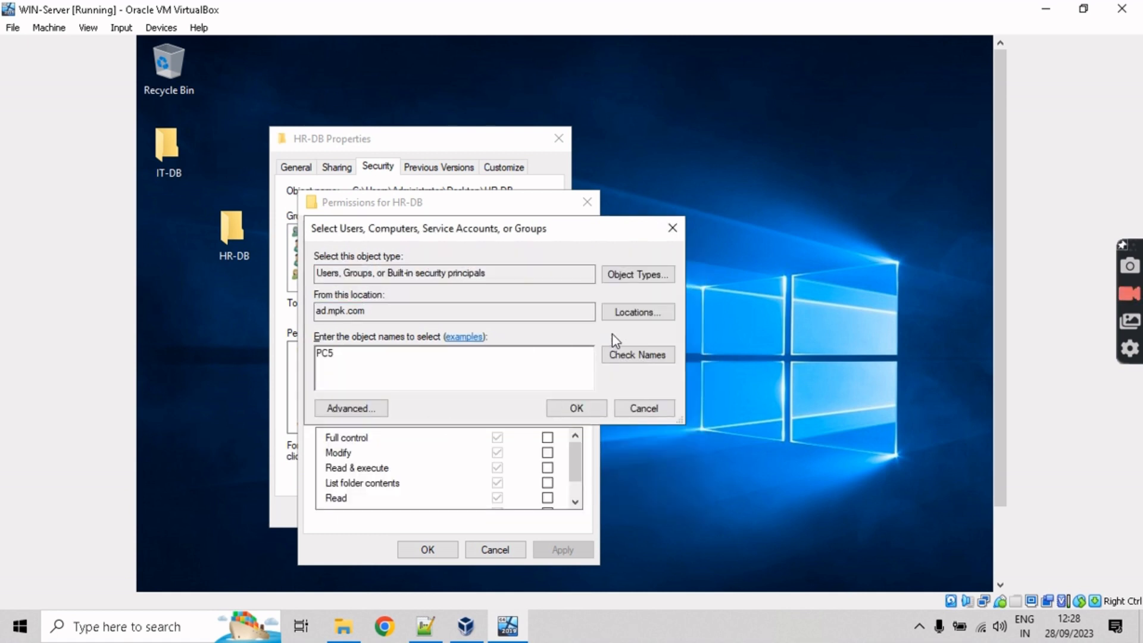
key("BackSpace")
left_click(642, 354)
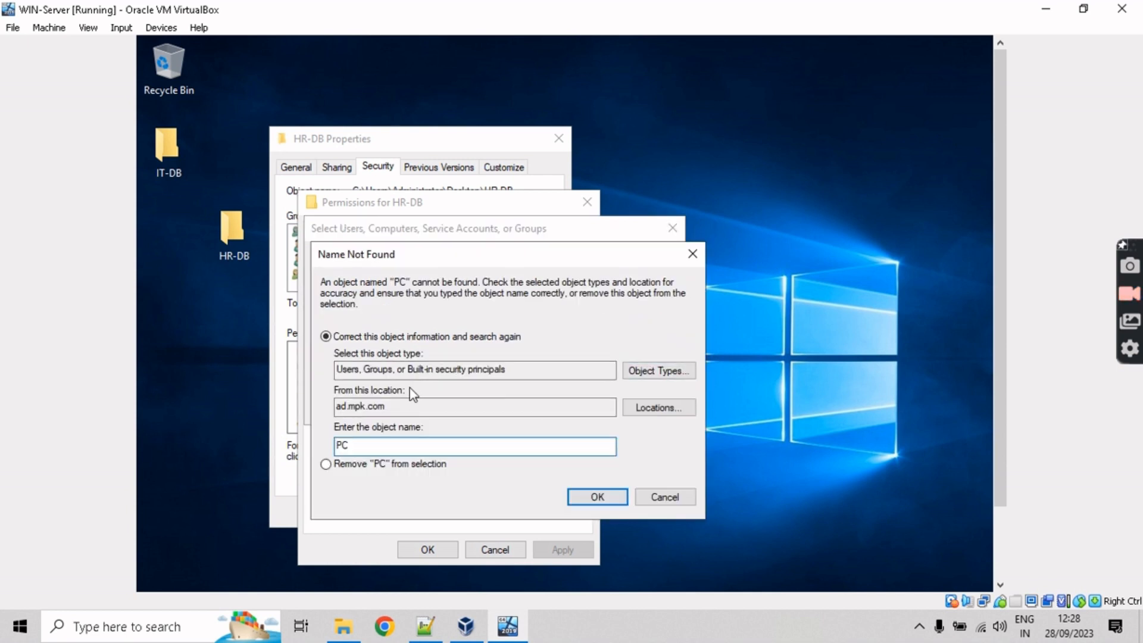
left_click(392, 447)
type("5")
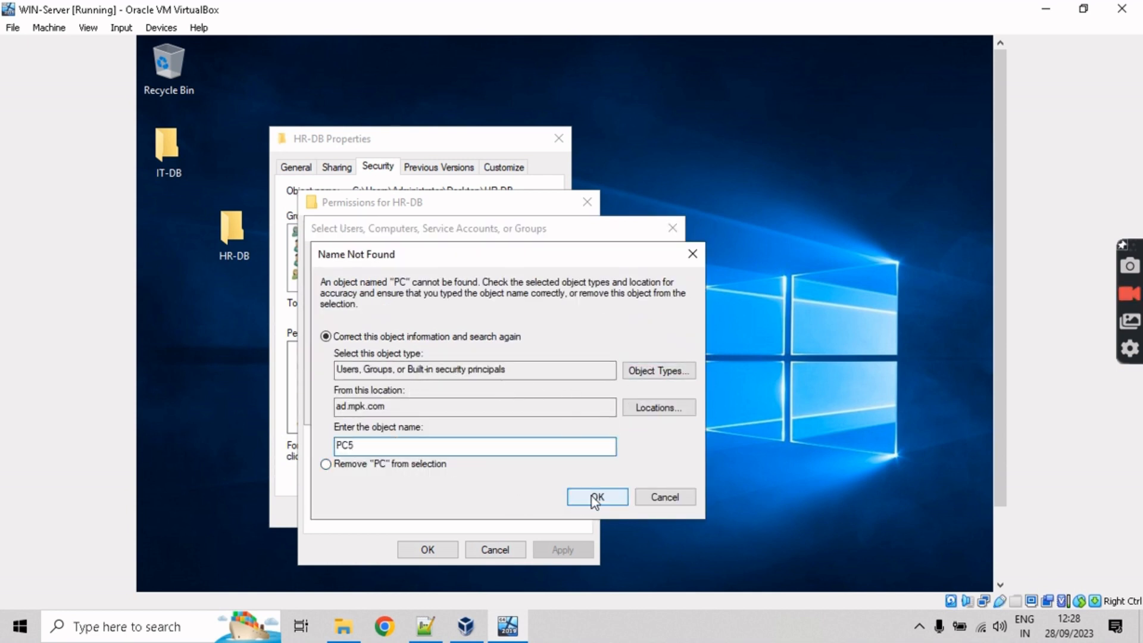
left_click(596, 498)
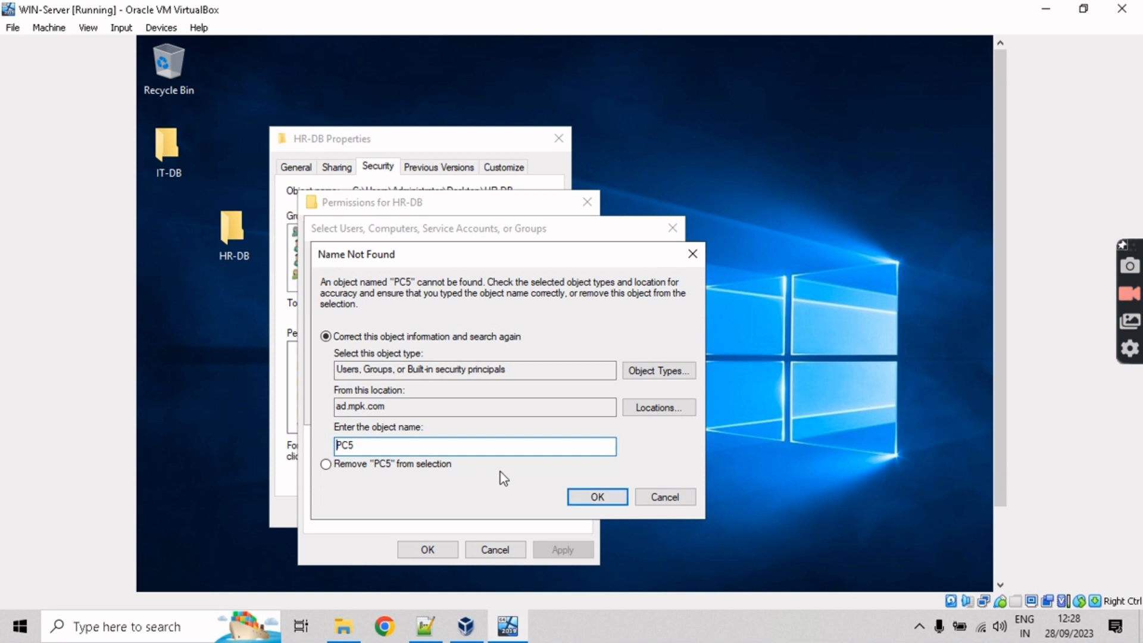
left_click(670, 496)
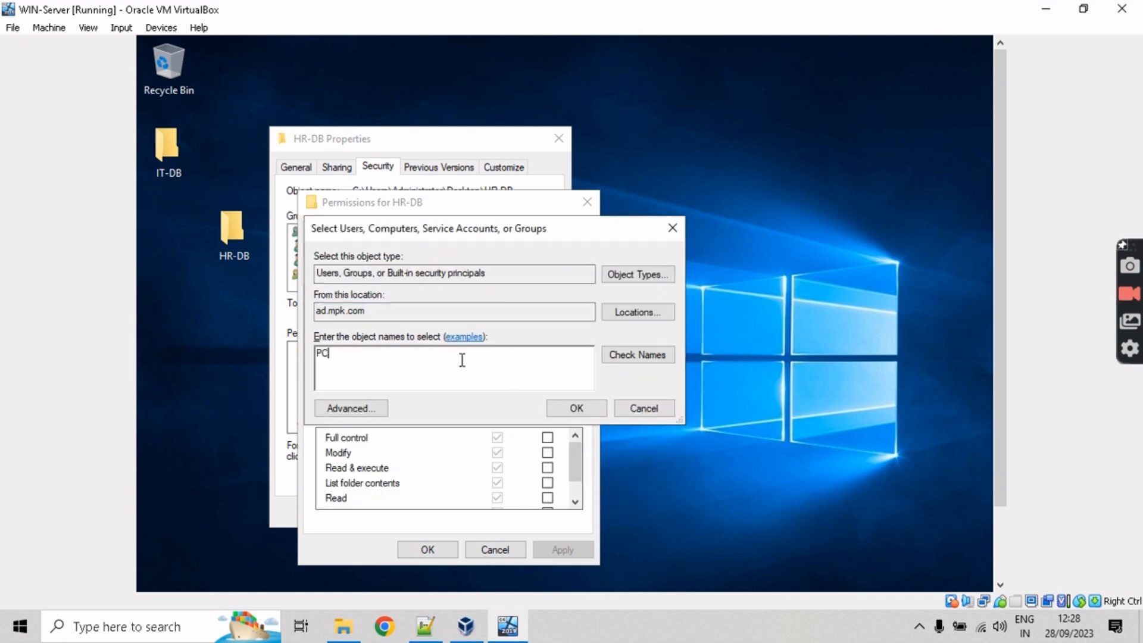
key("BackSpace")
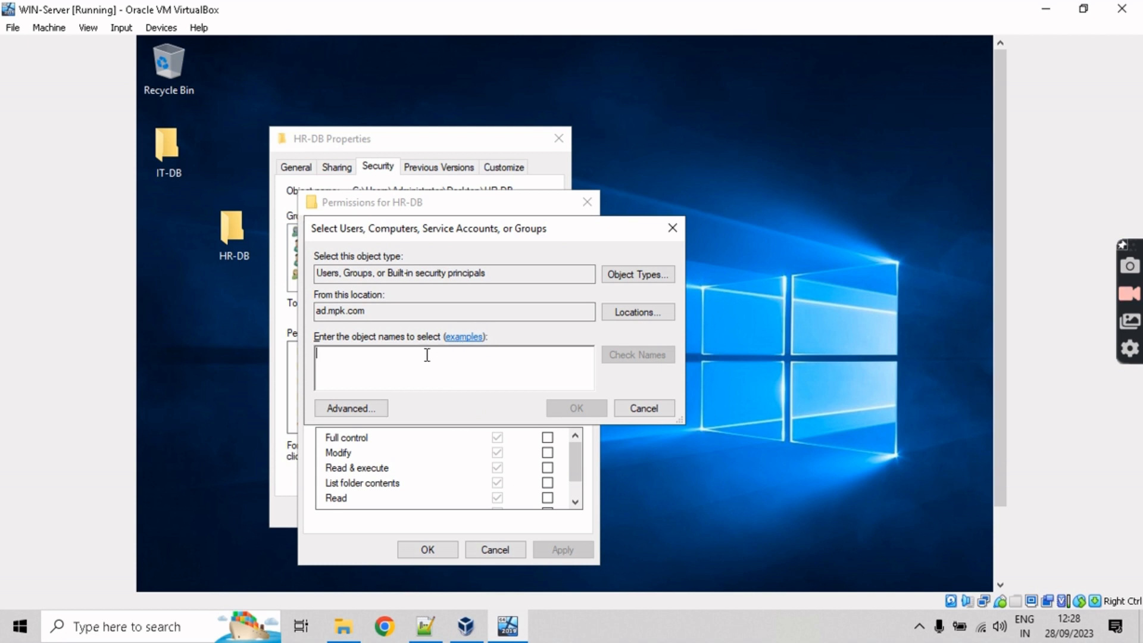
left_click(643, 409)
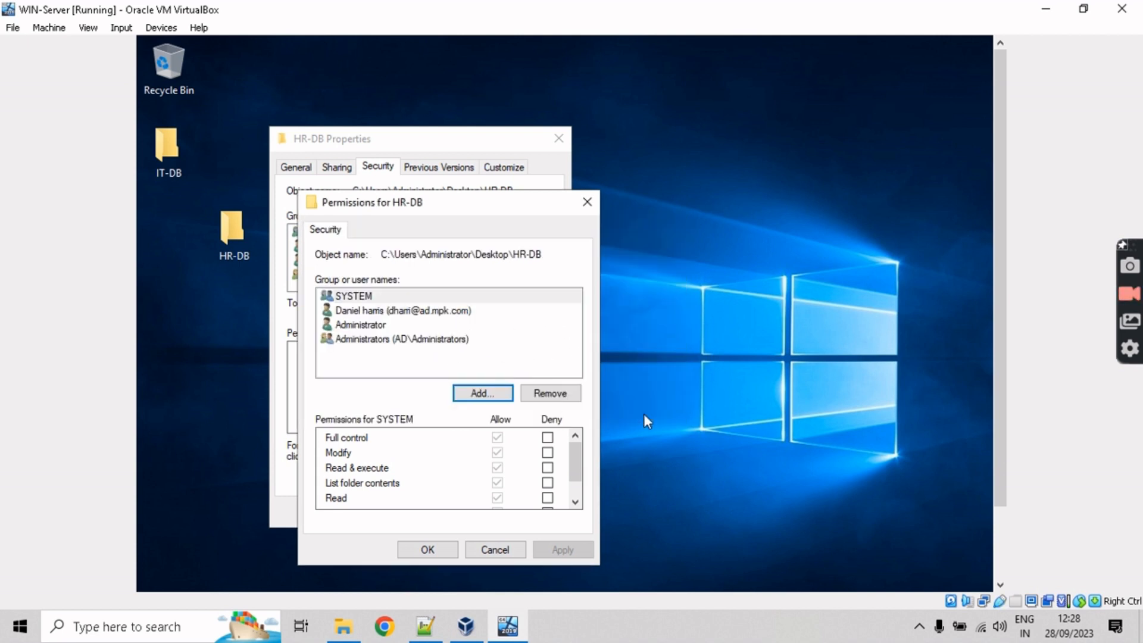
Step: Retry the name PC in Select Users, then switch to the advanced search
left_click_drag(475, 200, 456, 130)
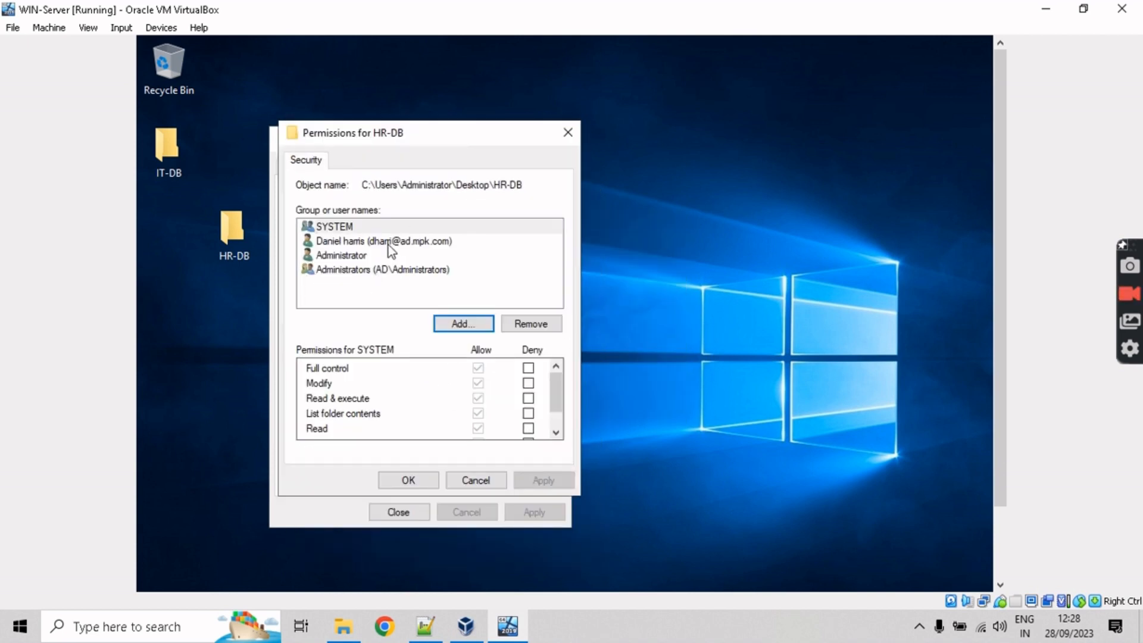
left_click(390, 244)
left_click_drag(555, 390, 552, 408)
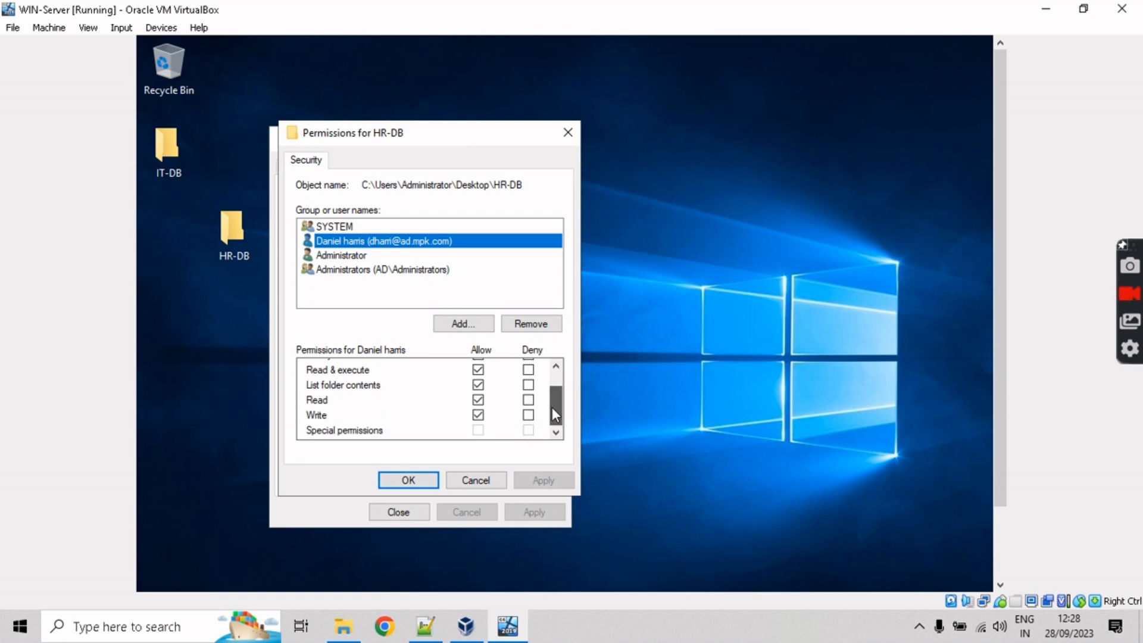
left_click(473, 327)
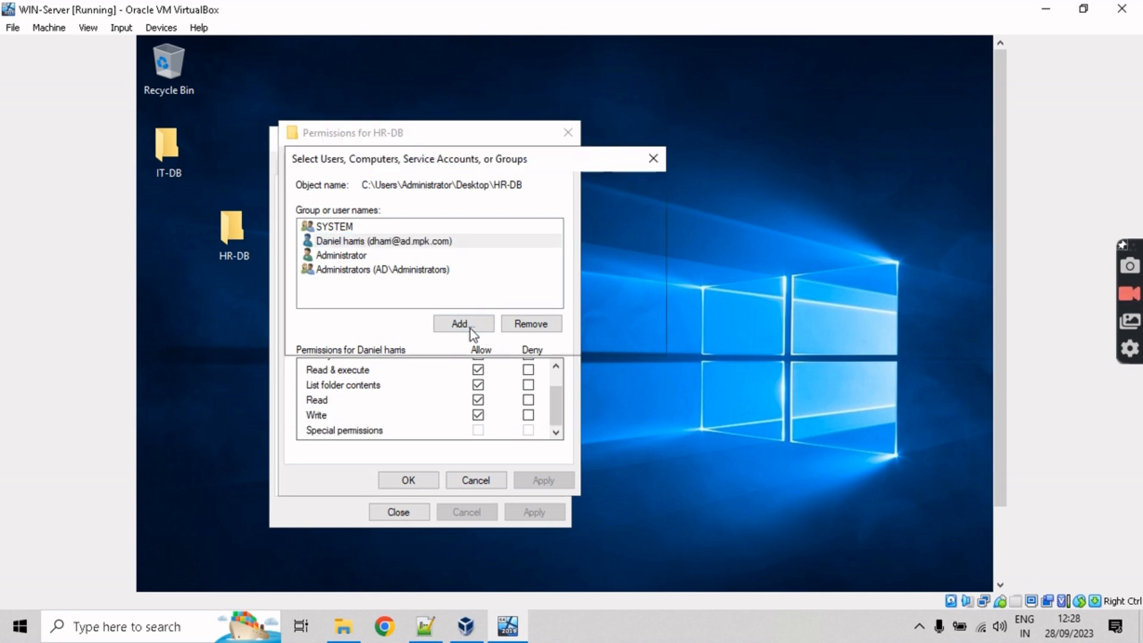
left_click(619, 338)
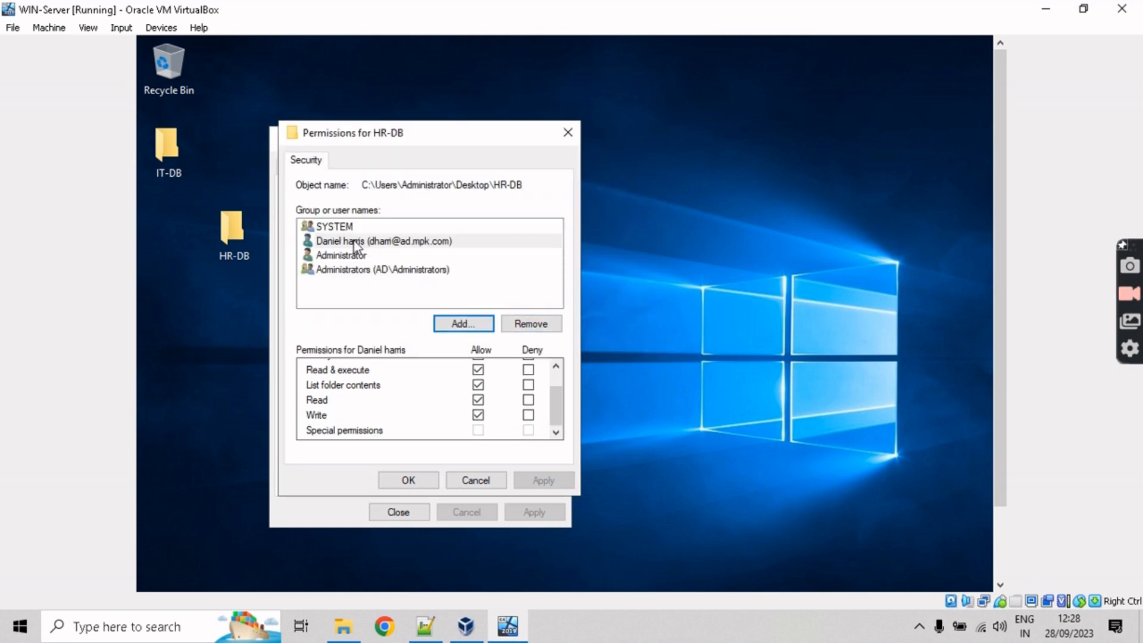
left_click(369, 269)
left_click(467, 324)
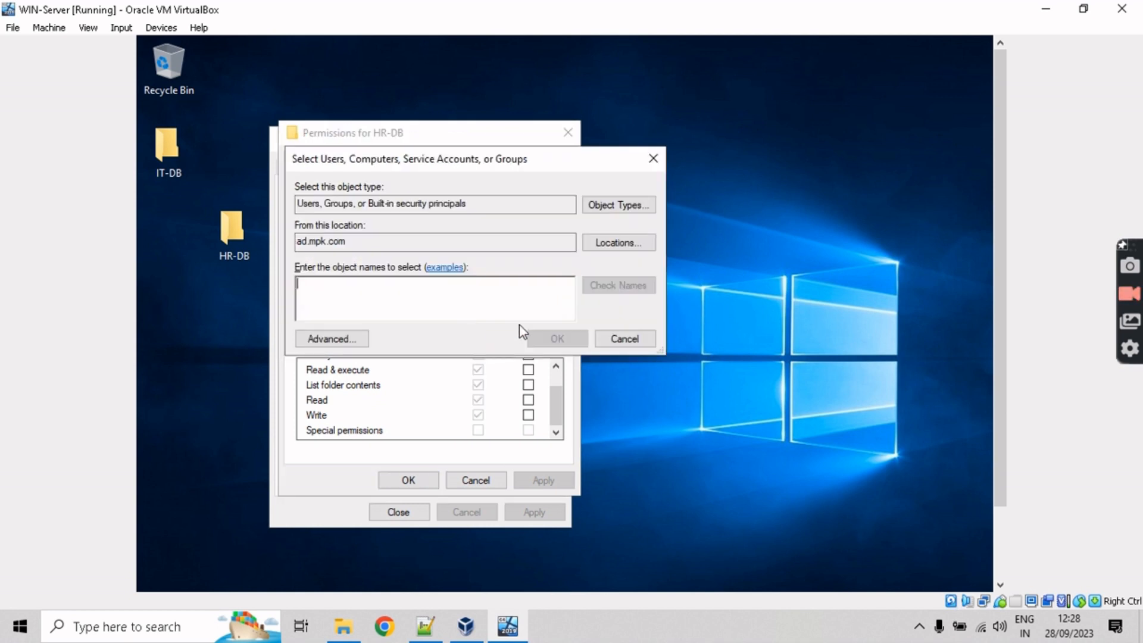
type("PC")
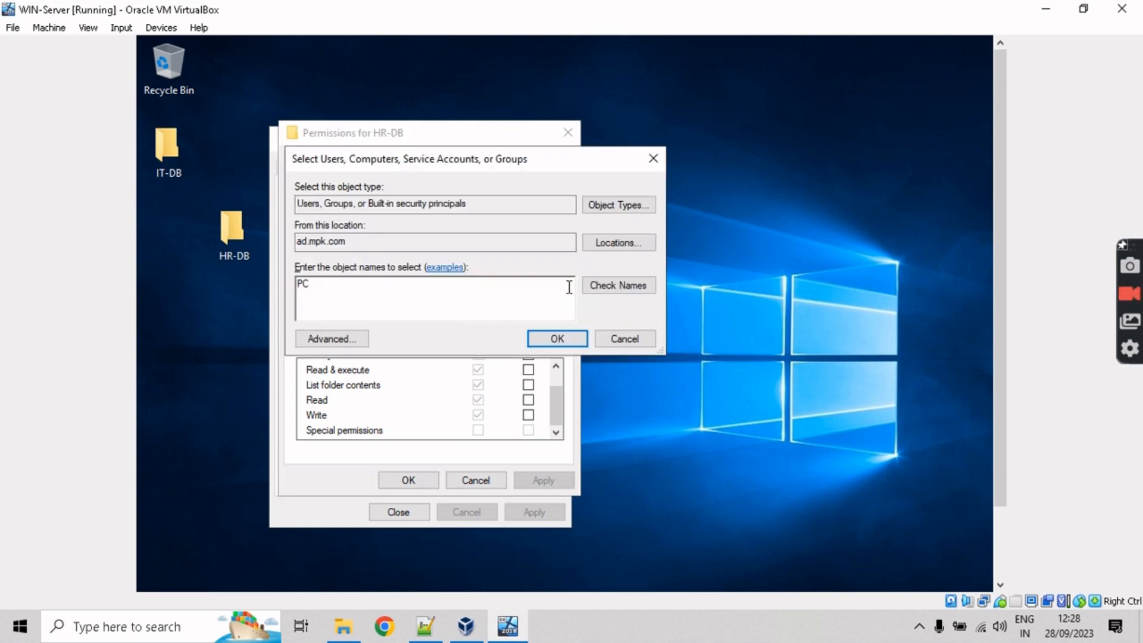
left_click(617, 292)
left_click(634, 433)
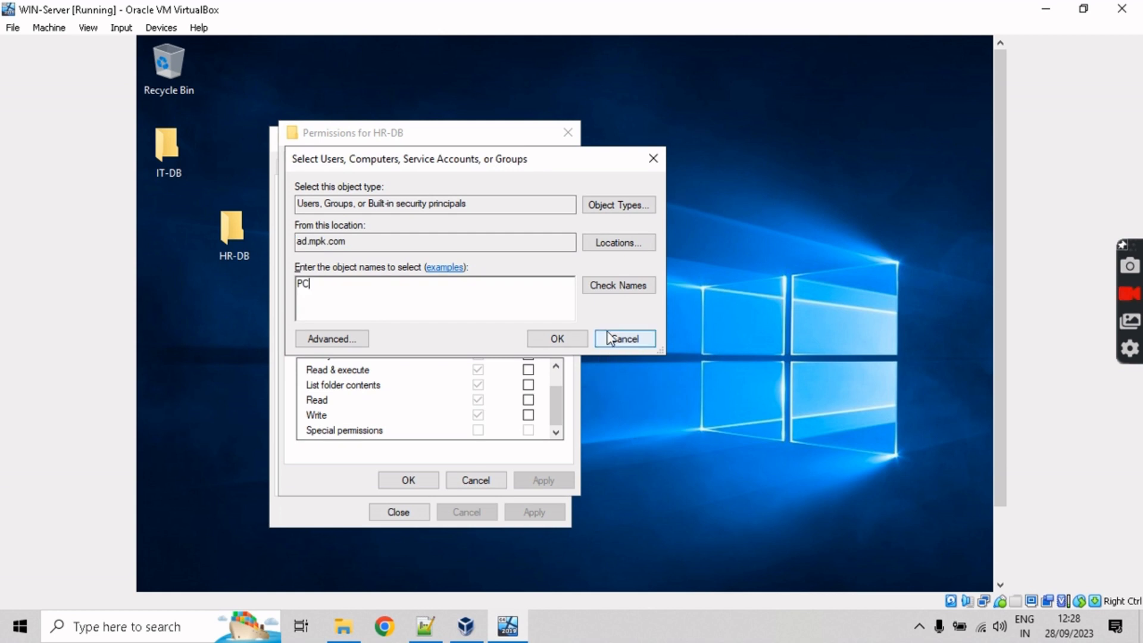
left_click(352, 340)
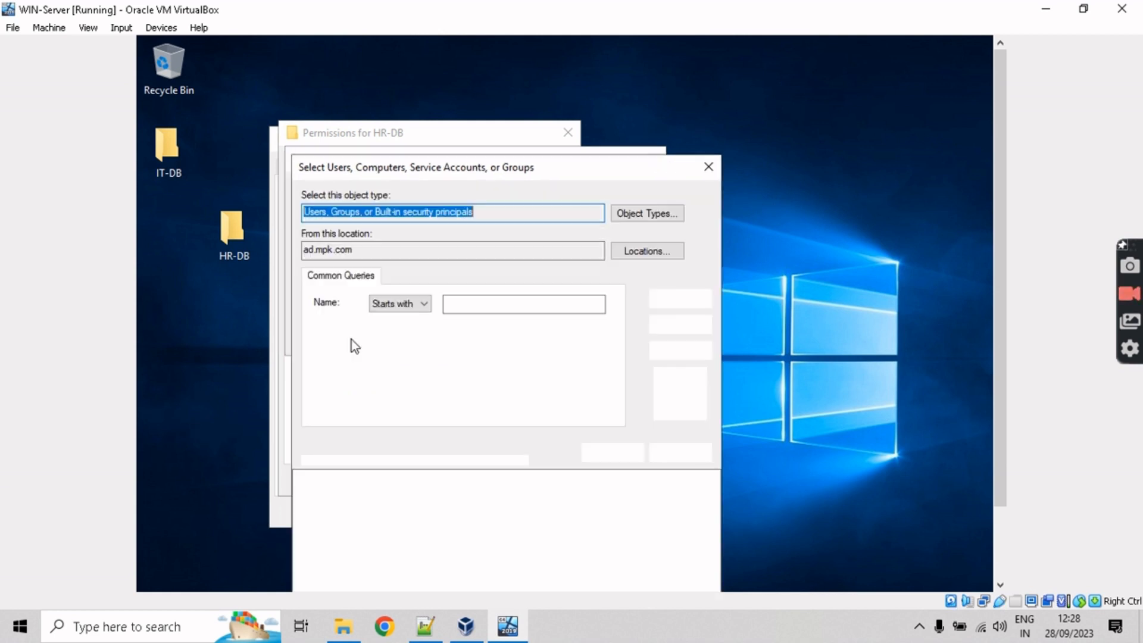
Step: Search ad.mpk.com for names starting with PC, get no results, and close advanced search
left_click_drag(458, 177, 463, 111)
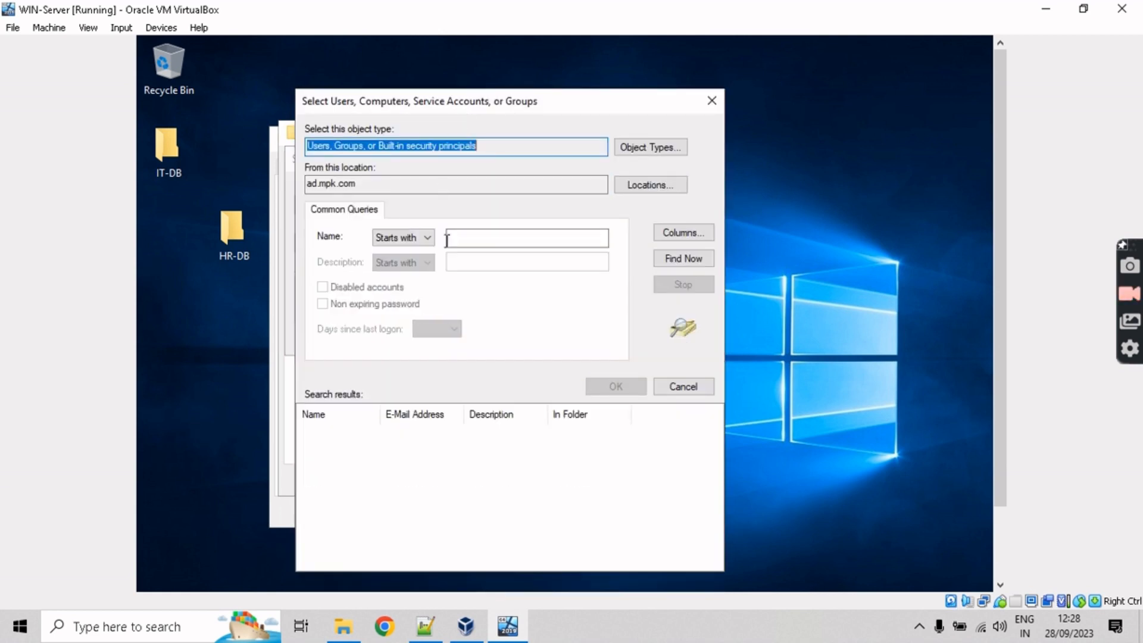
left_click(529, 240)
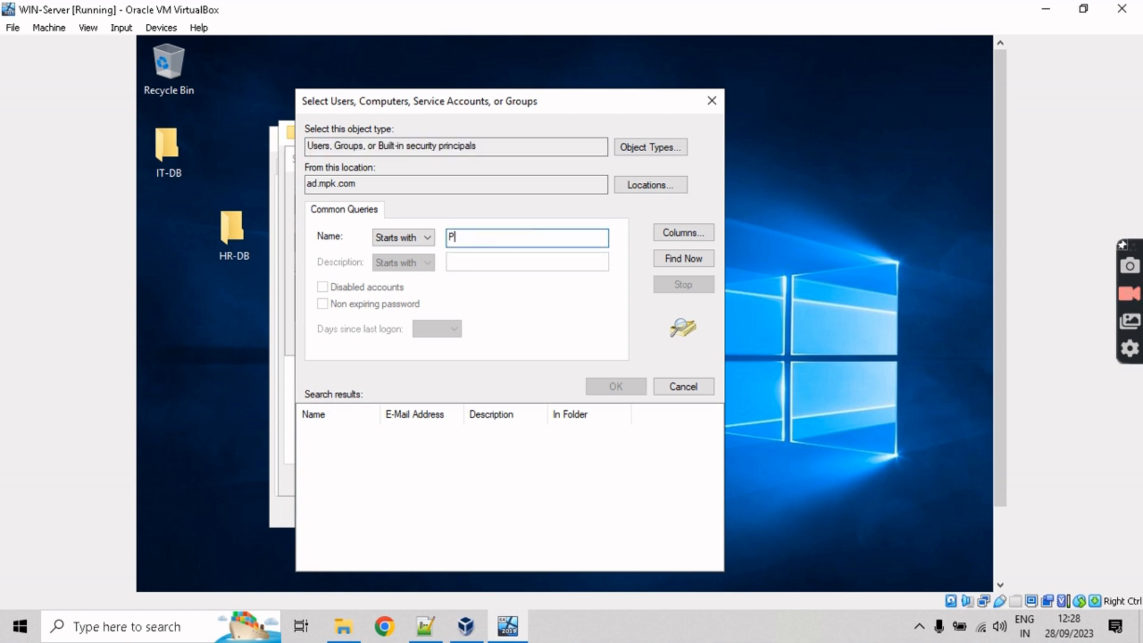
type("PC")
left_click(699, 231)
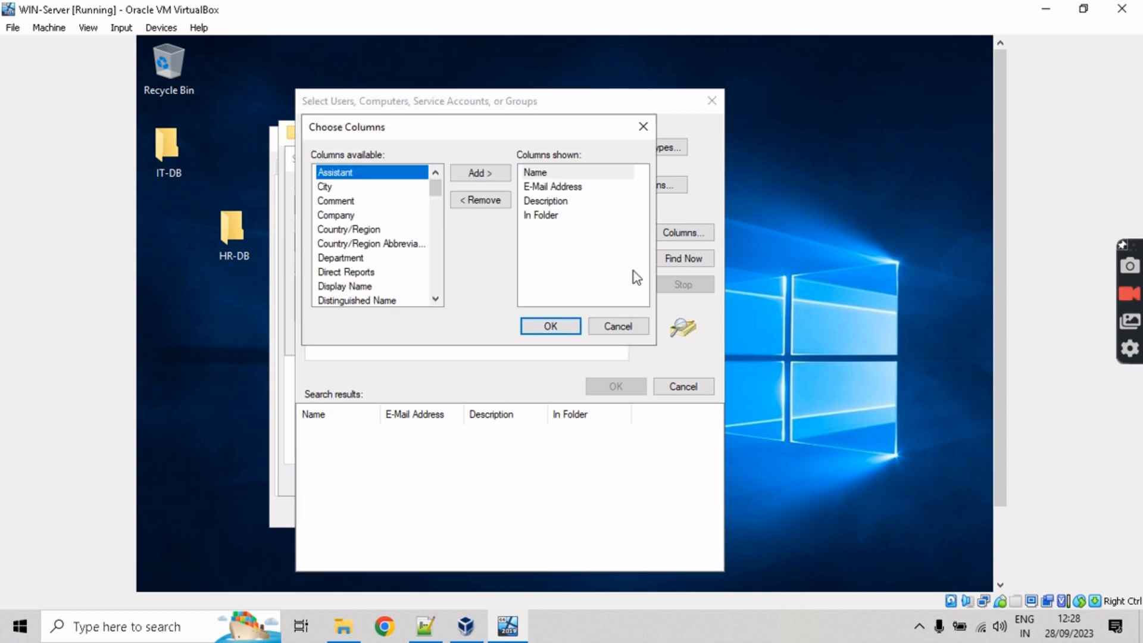
left_click(593, 326)
left_click(673, 259)
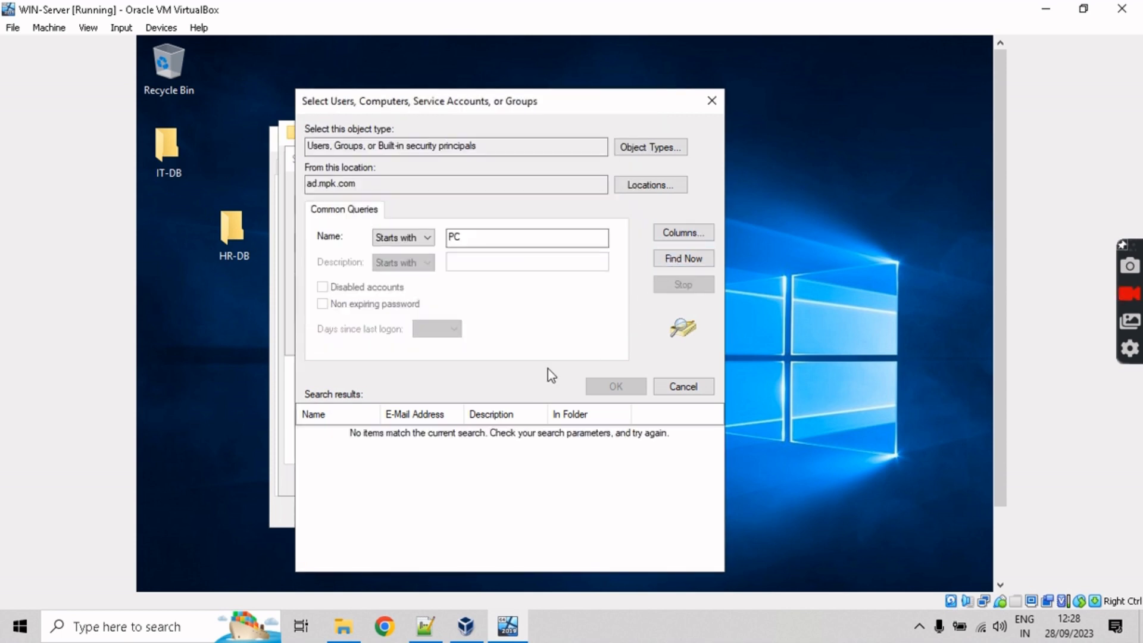
left_click(484, 237)
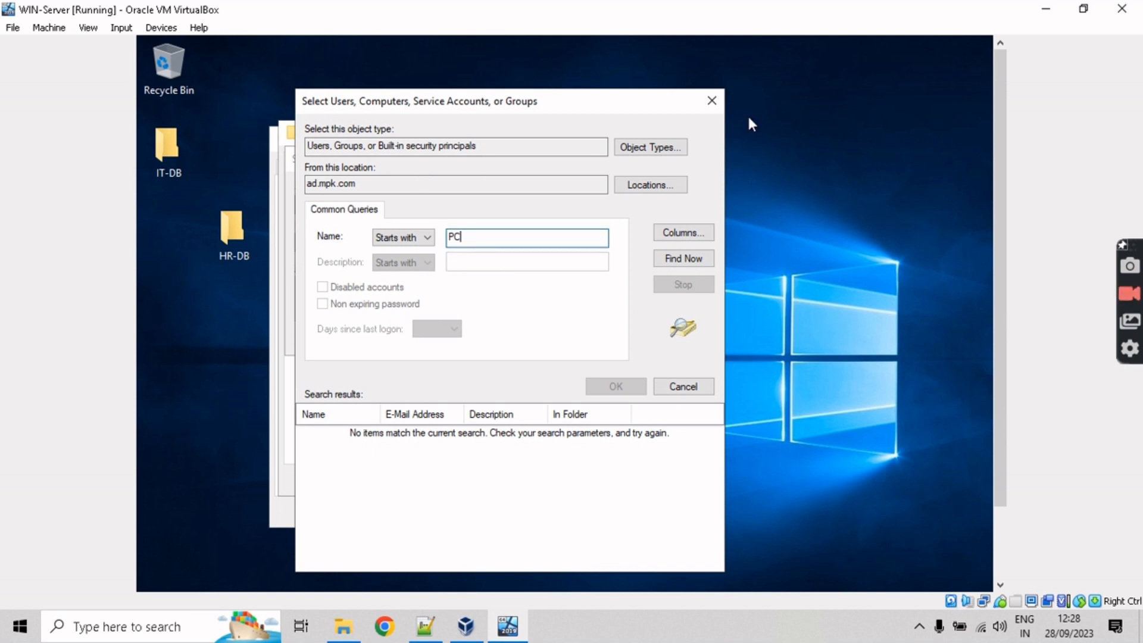
left_click(710, 103)
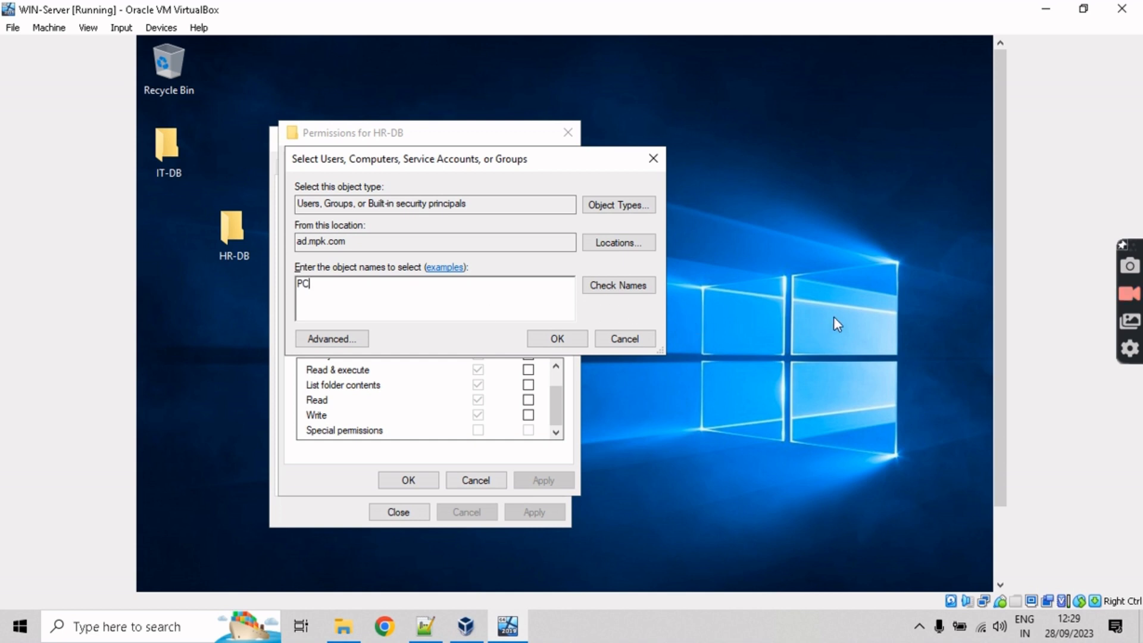
Step: Cancel adding PC and close the permission editor without changes
left_click(625, 338)
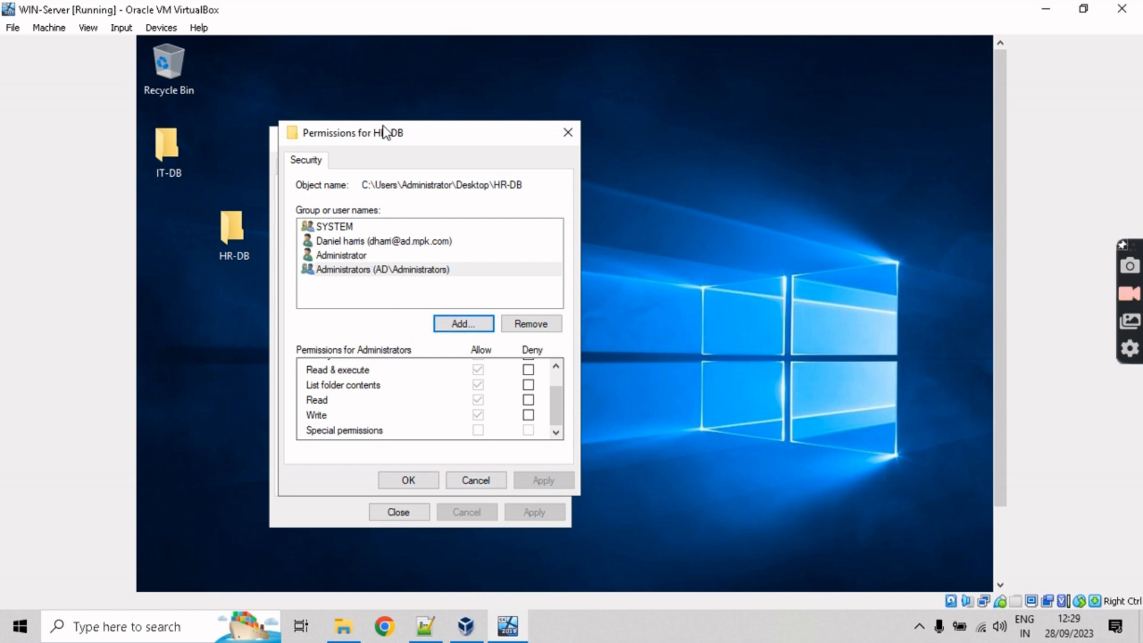
left_click_drag(383, 128, 641, 151)
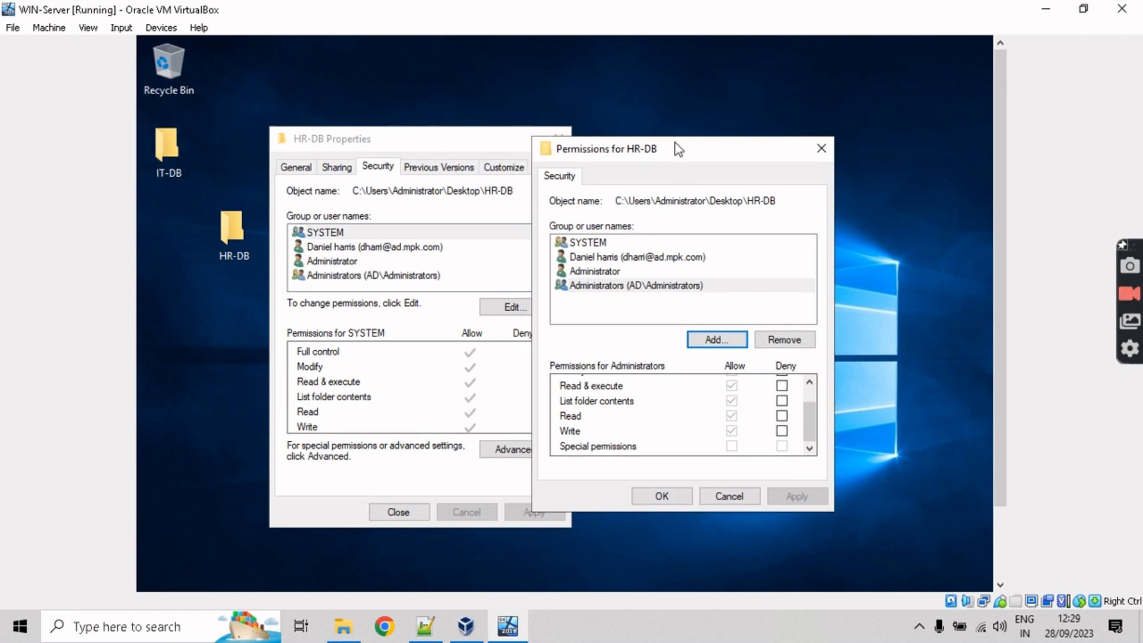
left_click_drag(685, 146, 734, 138)
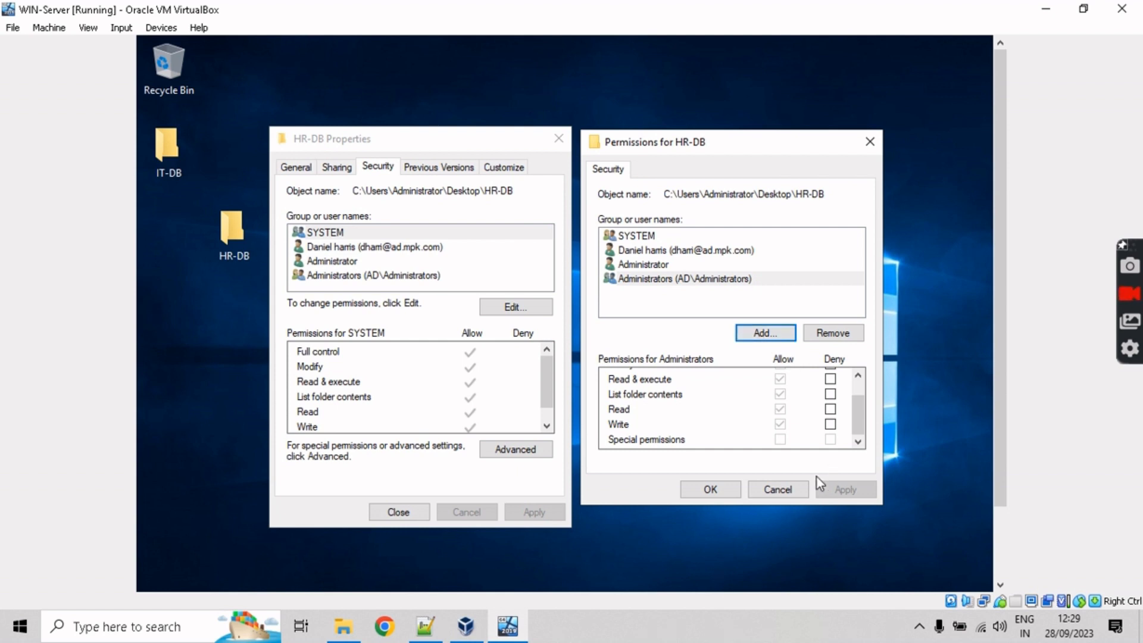
left_click(790, 490)
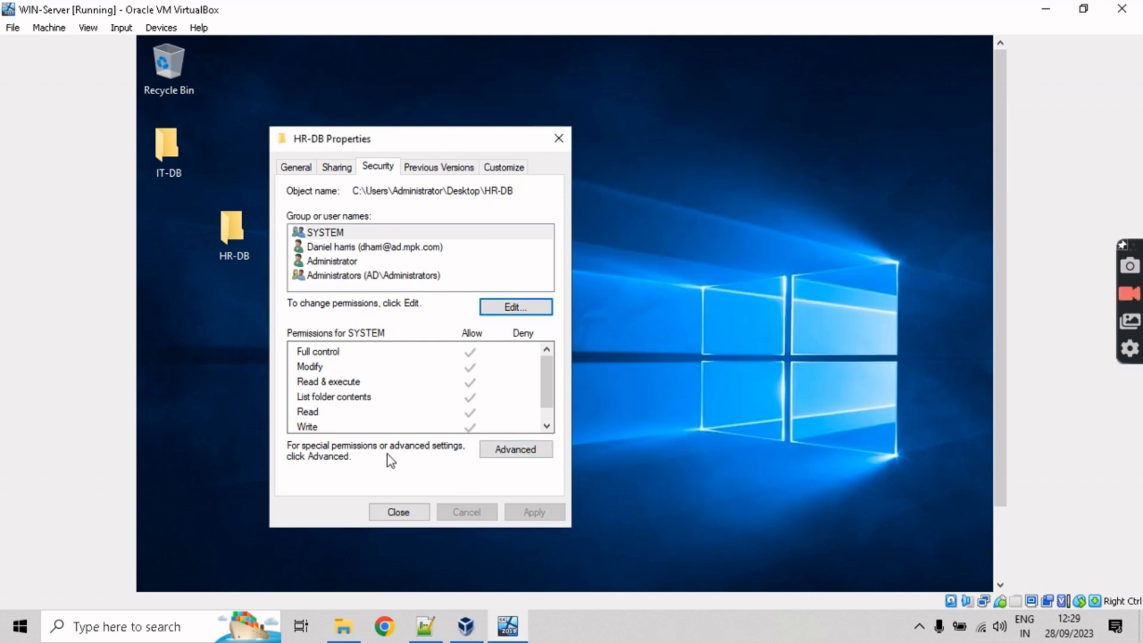
Step: Compare the Administrators group and Administrator account permissions on HR-DB
left_click(374, 278)
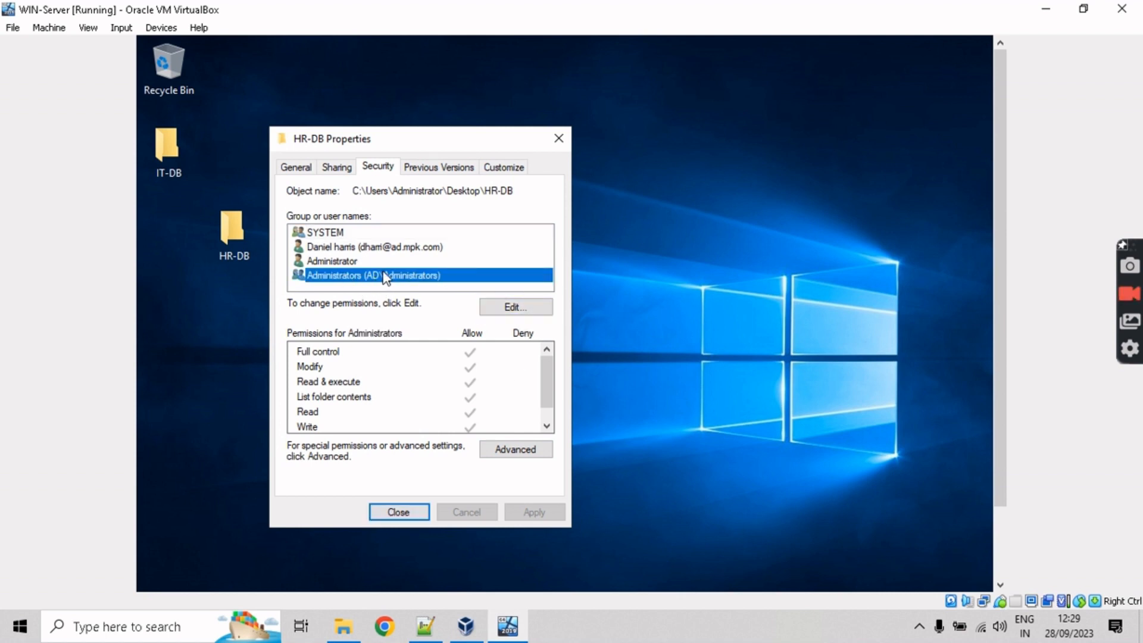
left_click(345, 262)
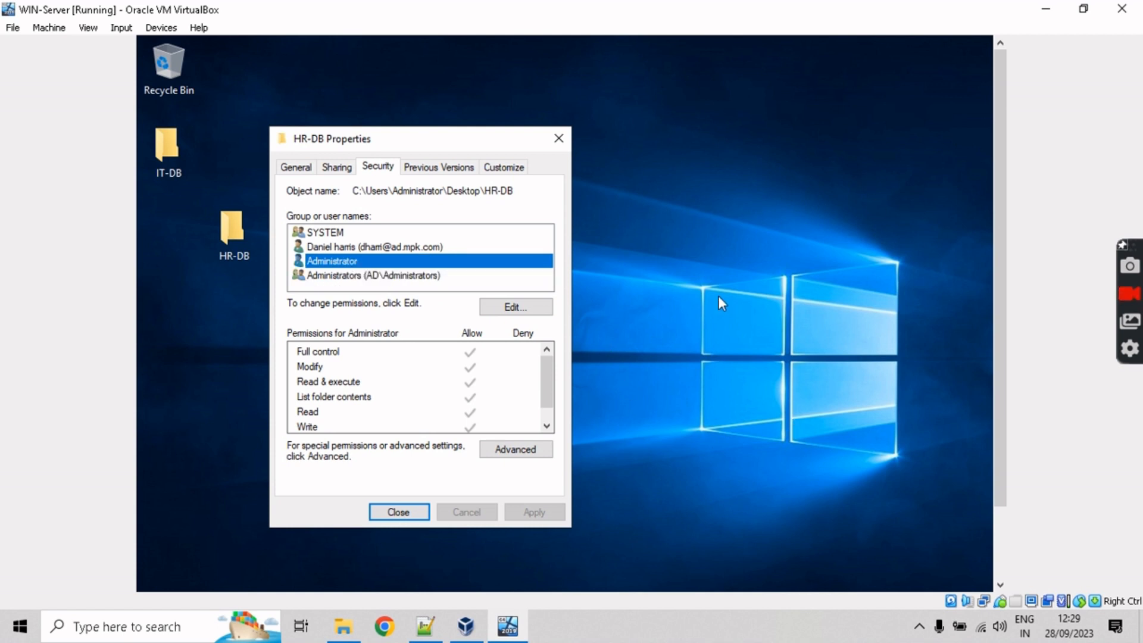
mouse_move(998, 282)
left_mouse_down()
mouse_move(1004, 359)
mouse_move(997, 299)
left_mouse_up()
left_click(343, 277)
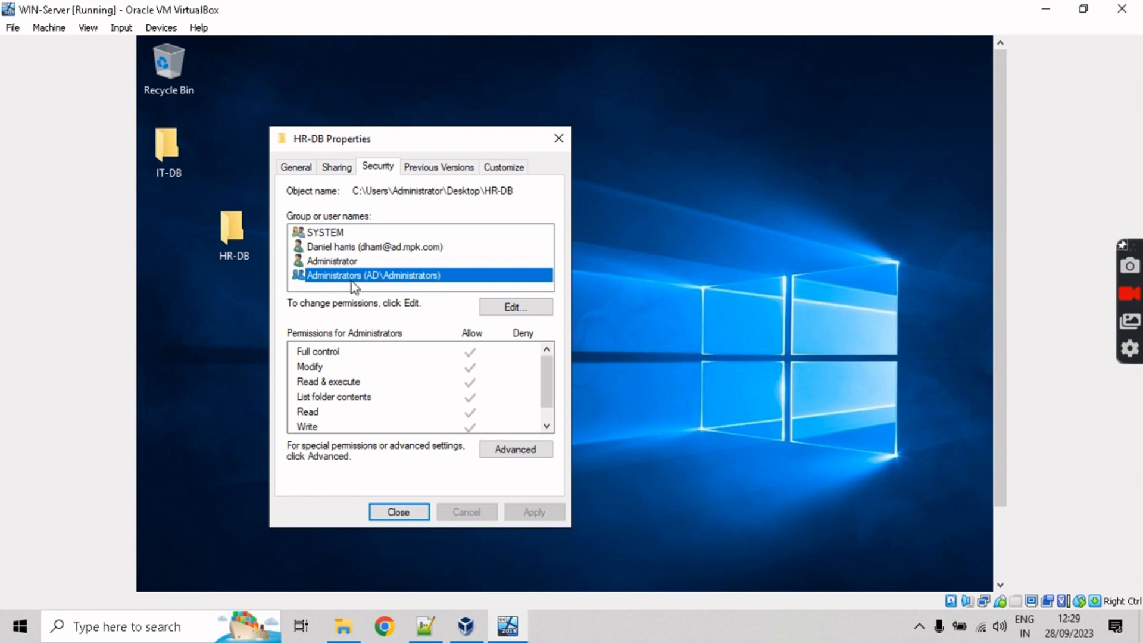
left_click(349, 264)
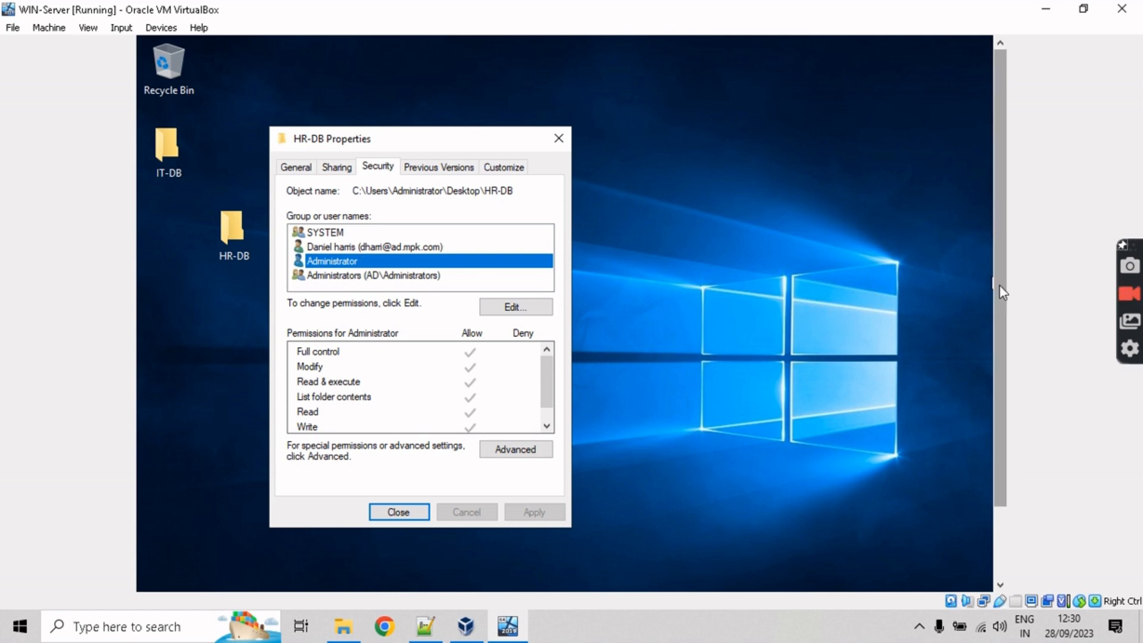
left_click_drag(1000, 285, 993, 378)
left_click(944, 323)
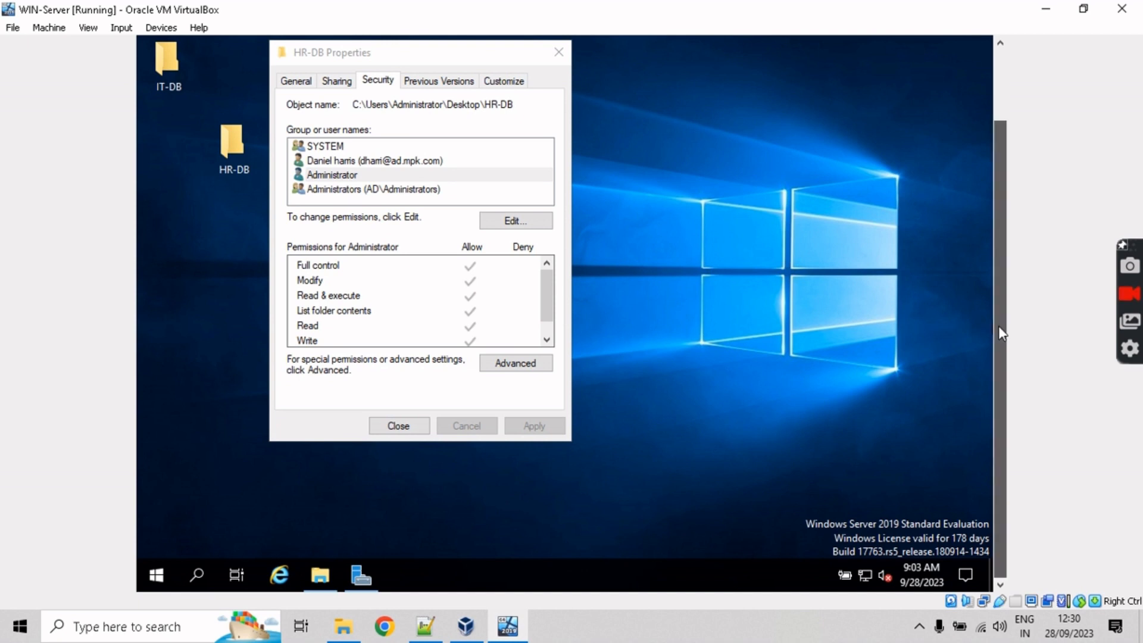
left_click_drag(999, 326, 999, 267)
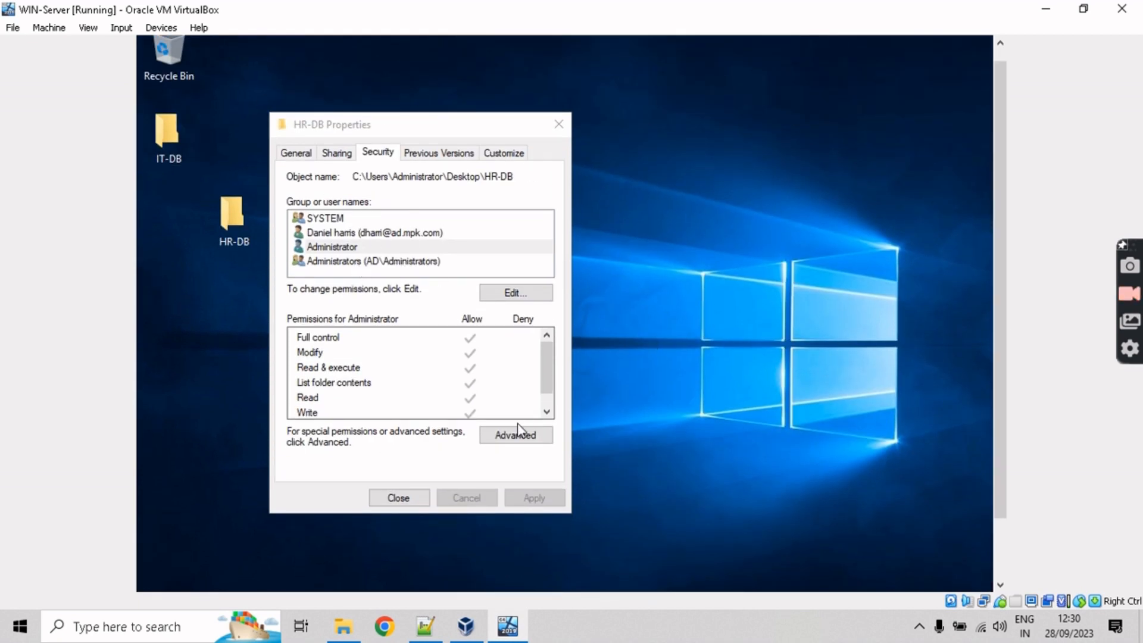
left_click_drag(546, 376, 475, 303)
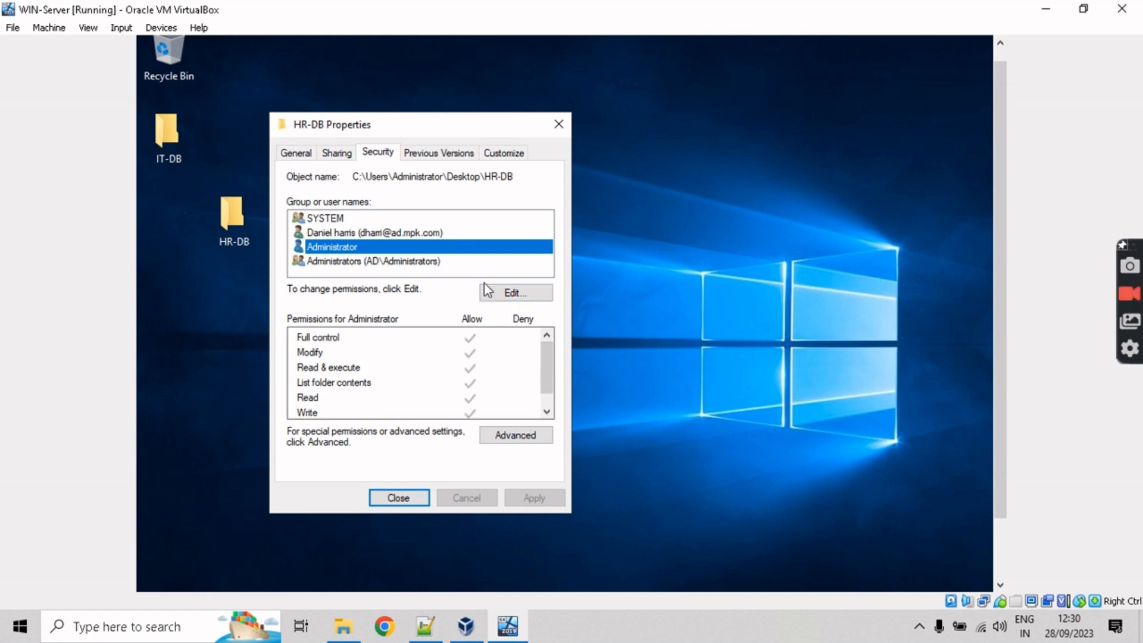
Step: Add the HR group (AD\HR) to HR-DB's permissions list
left_click(440, 263)
left_click(513, 293)
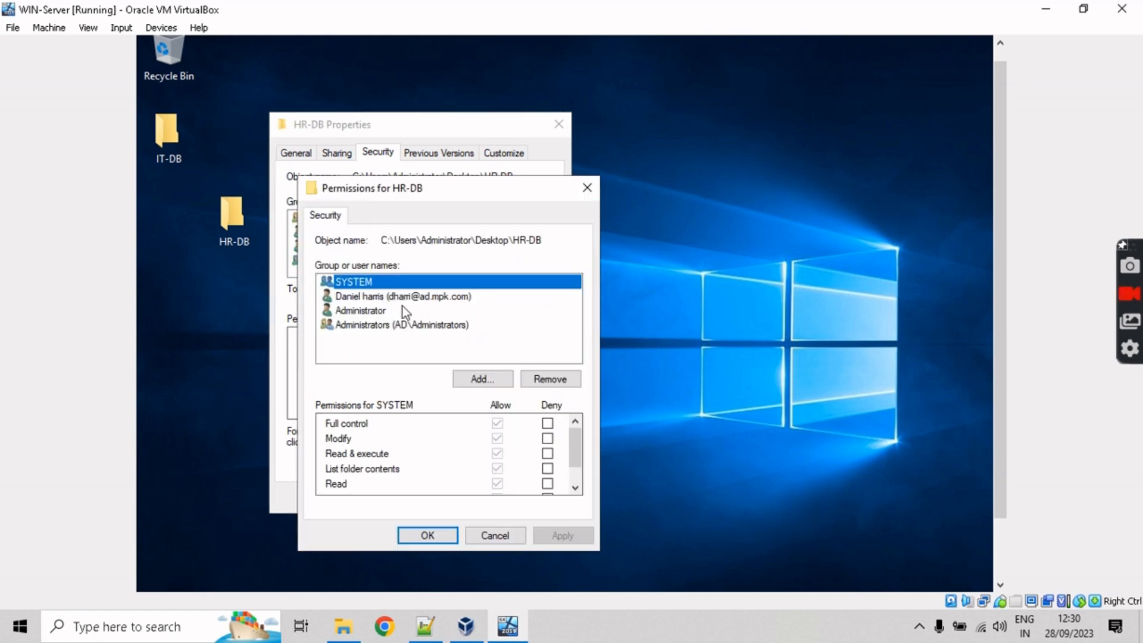
left_click(484, 381)
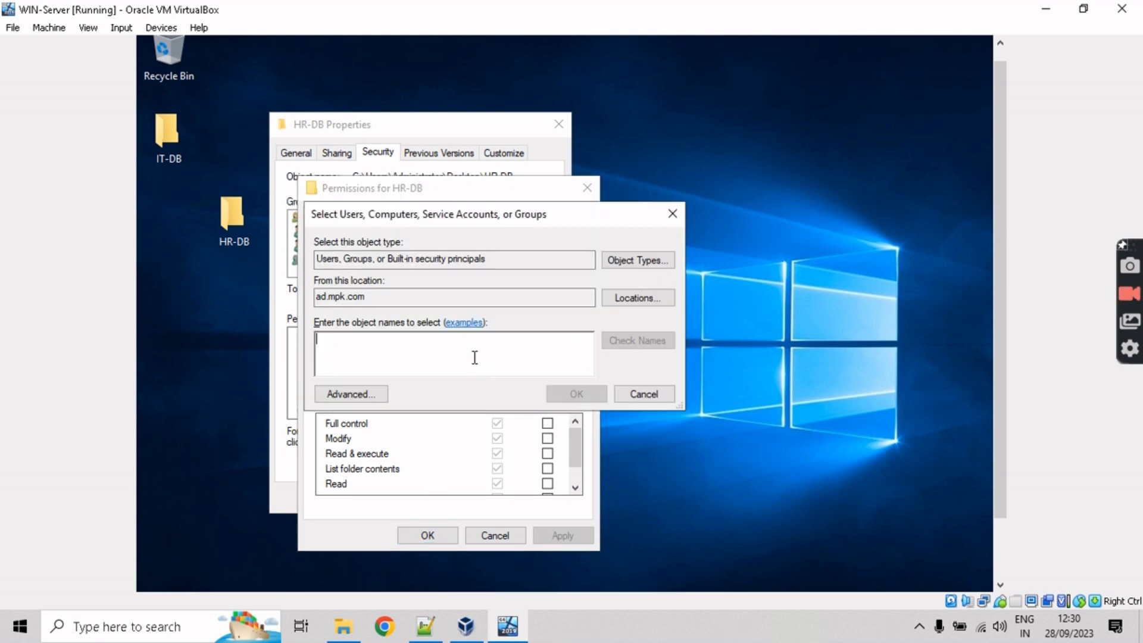
left_click(639, 393)
left_click(434, 325)
left_click(470, 379)
type("Hr")
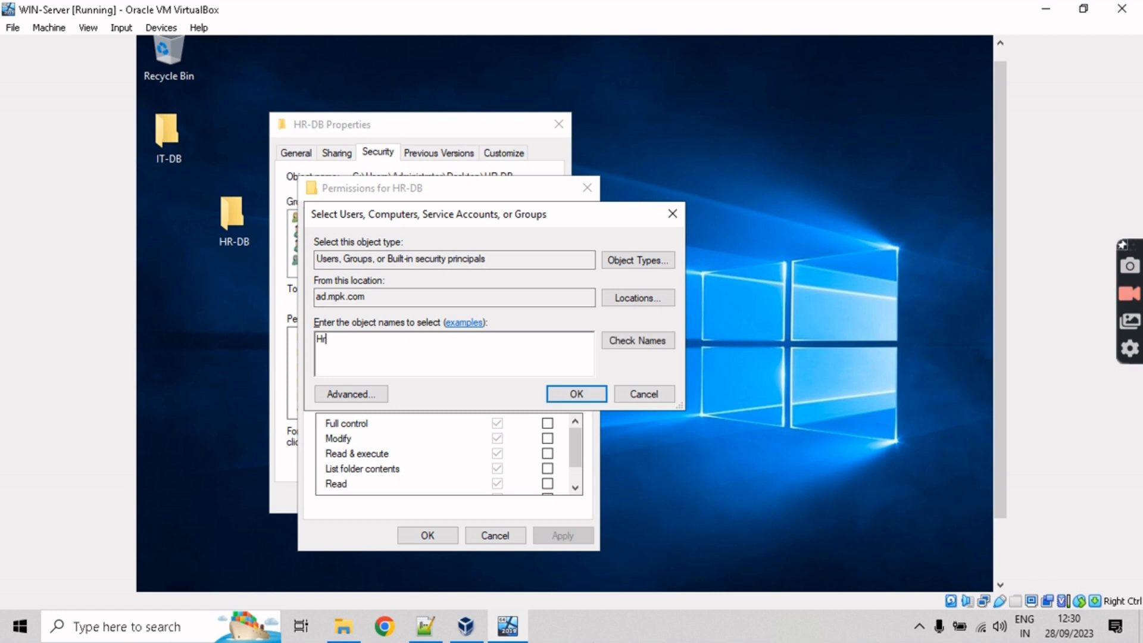
left_click(658, 337)
left_click(558, 394)
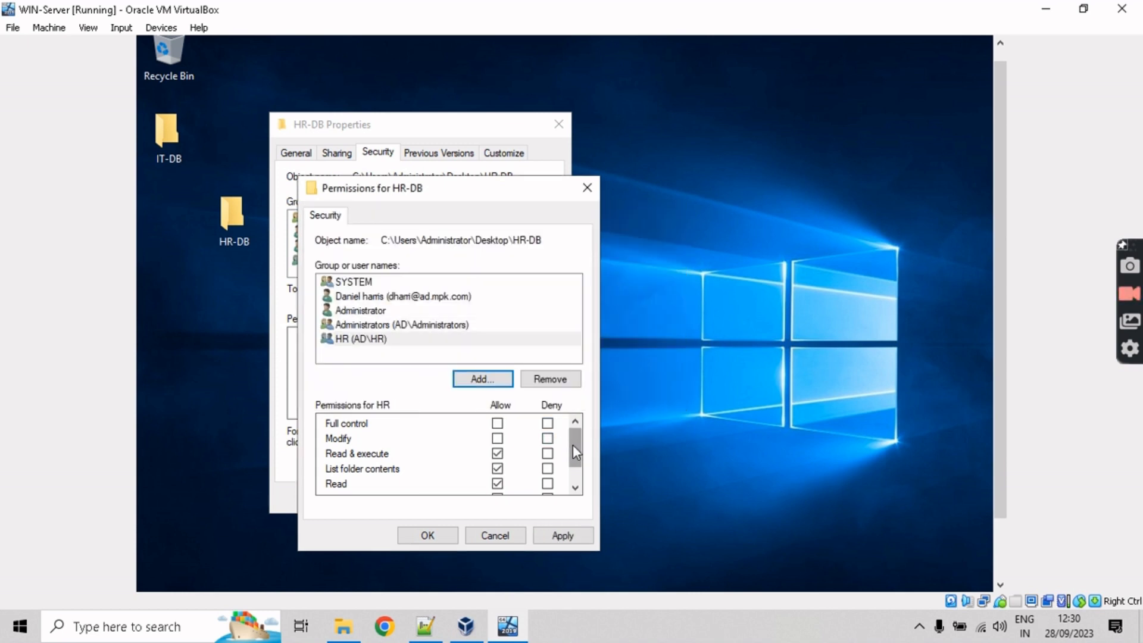
Step: Remove the HR group, cancel the permission changes, and close HR-DB Properties
scroll(573, 444, "down", 1)
scroll(574, 442, "up", 1)
scroll(576, 451, "down", 1)
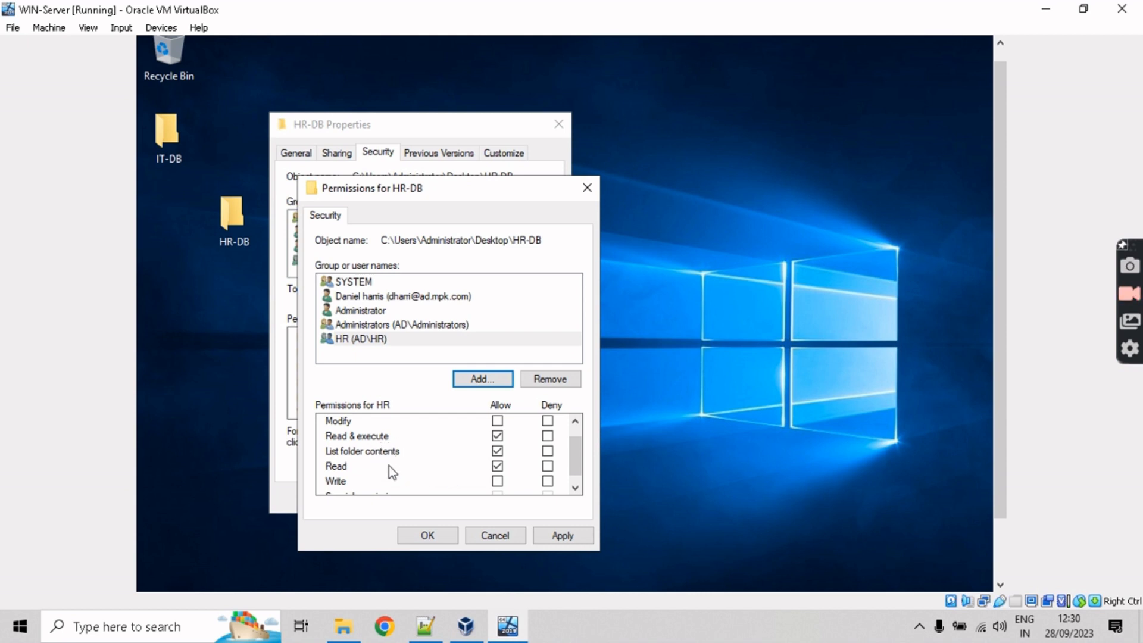
left_click(386, 340)
left_click(539, 379)
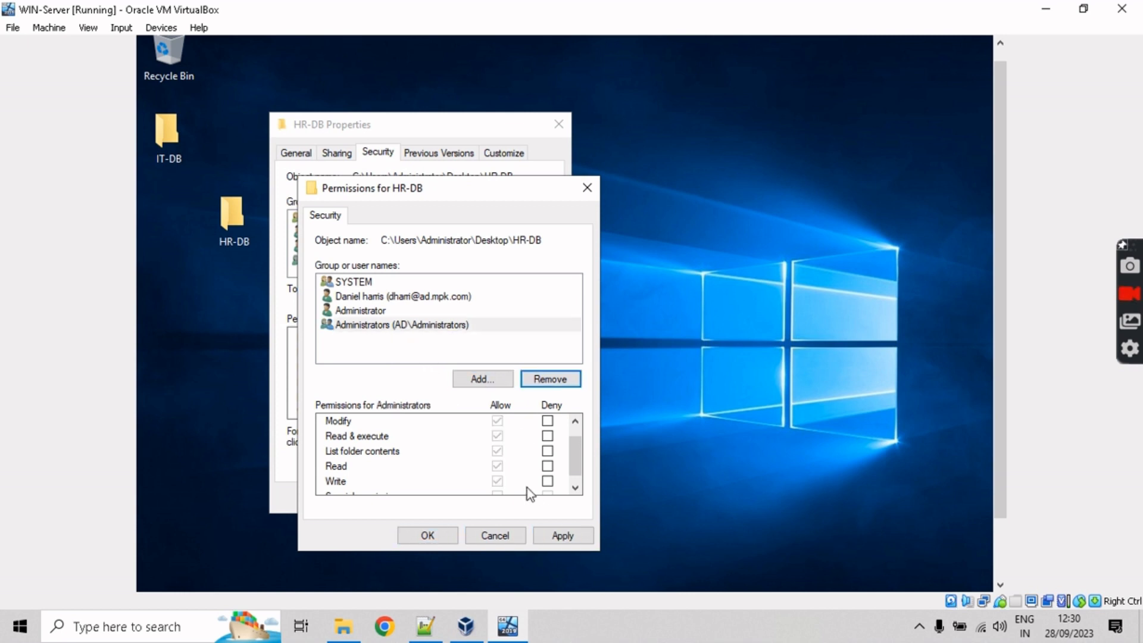
left_click(506, 538)
left_click(559, 124)
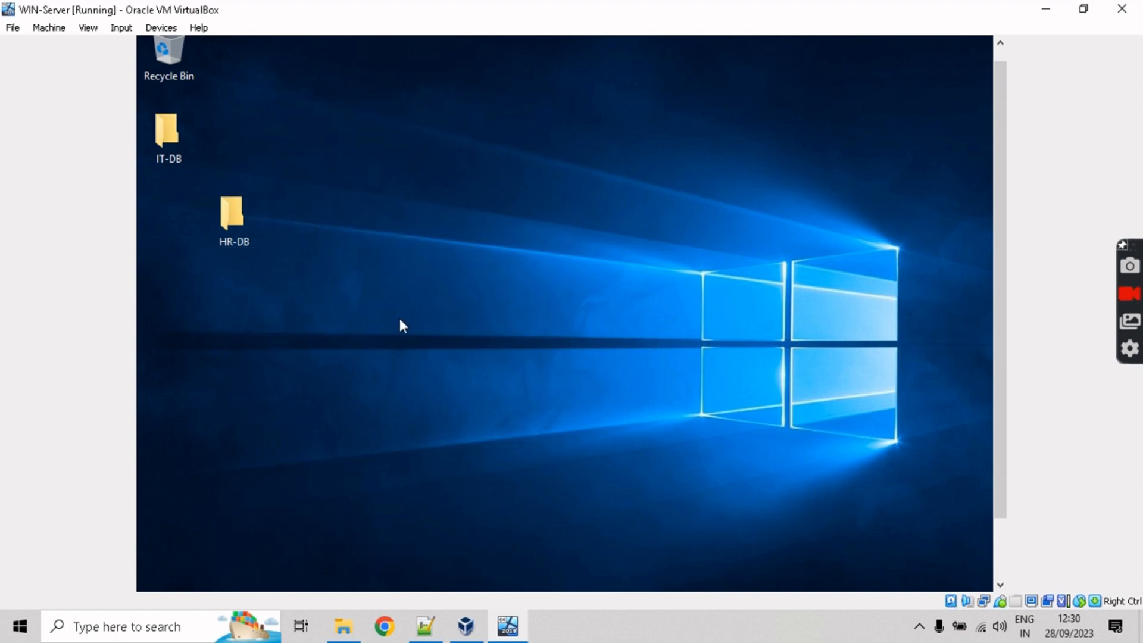
Step: Refresh the desktop and browse \\ad.mpk.com to confirm the HR-DB and IT-DB shares exist
right_click(388, 304)
left_click(429, 352)
scroll(988, 351, "down", 1)
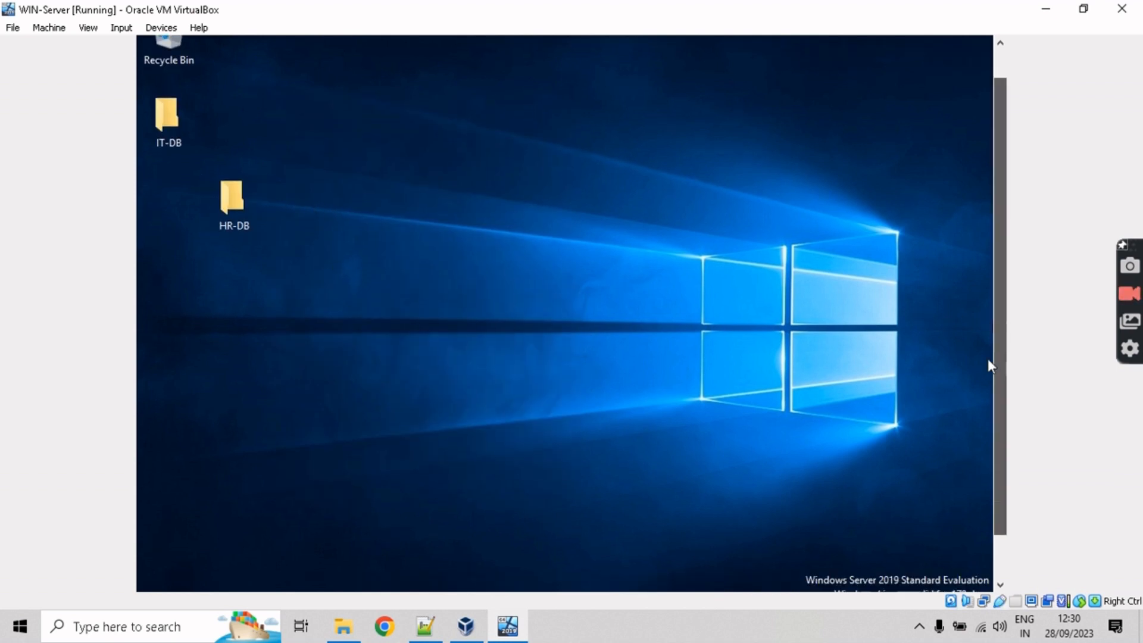
key("super+r")
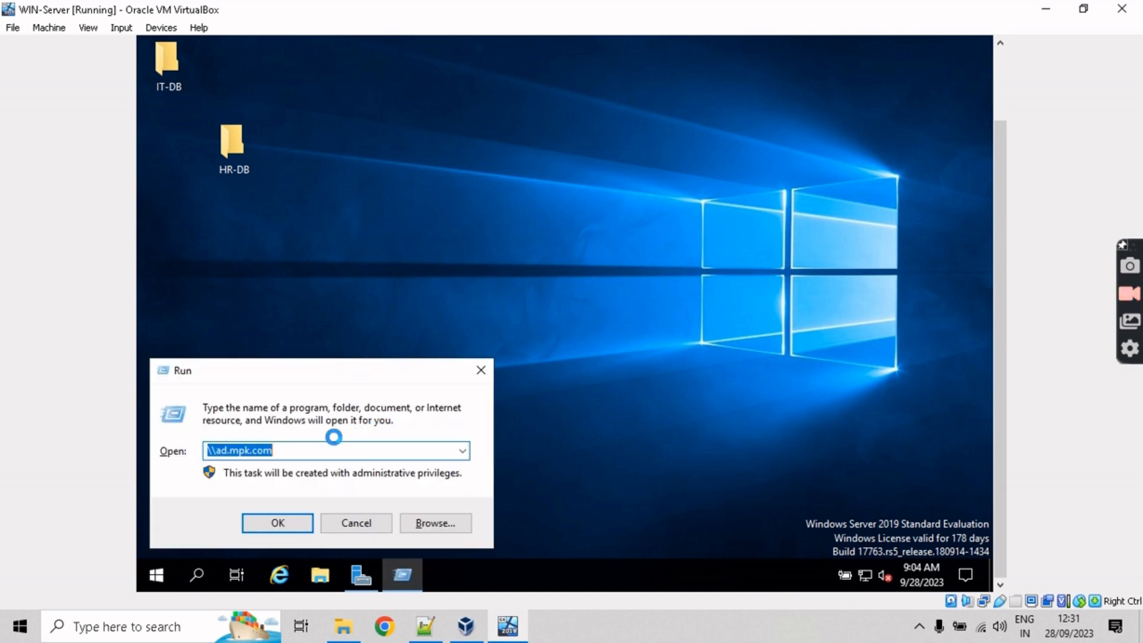
left_click(339, 452)
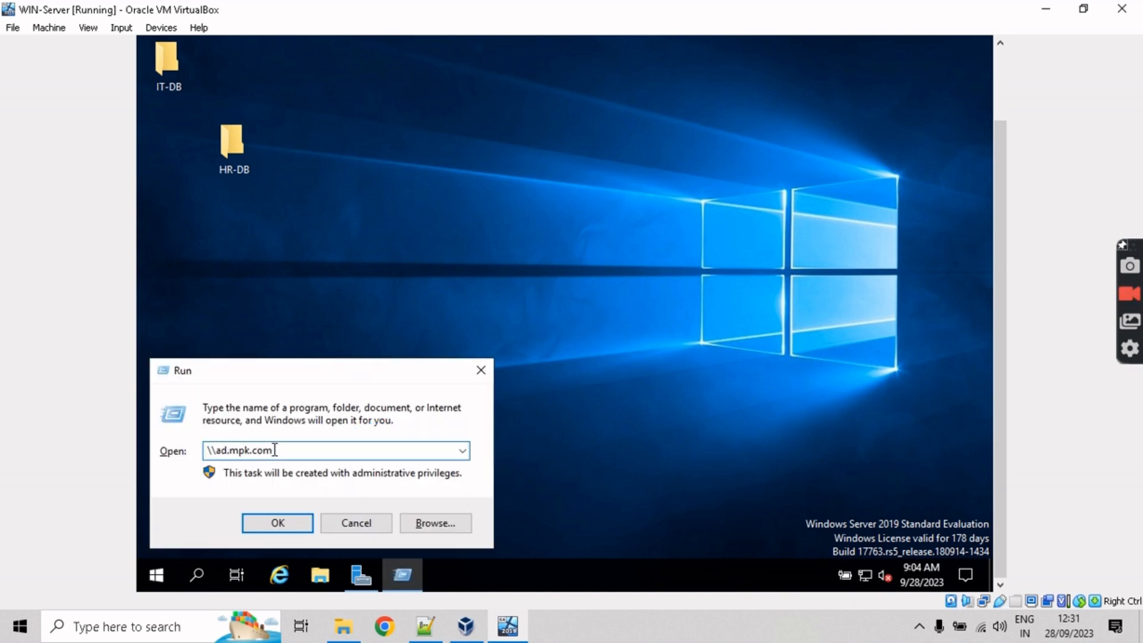
key("Return")
left_click_drag(999, 329, 998, 291)
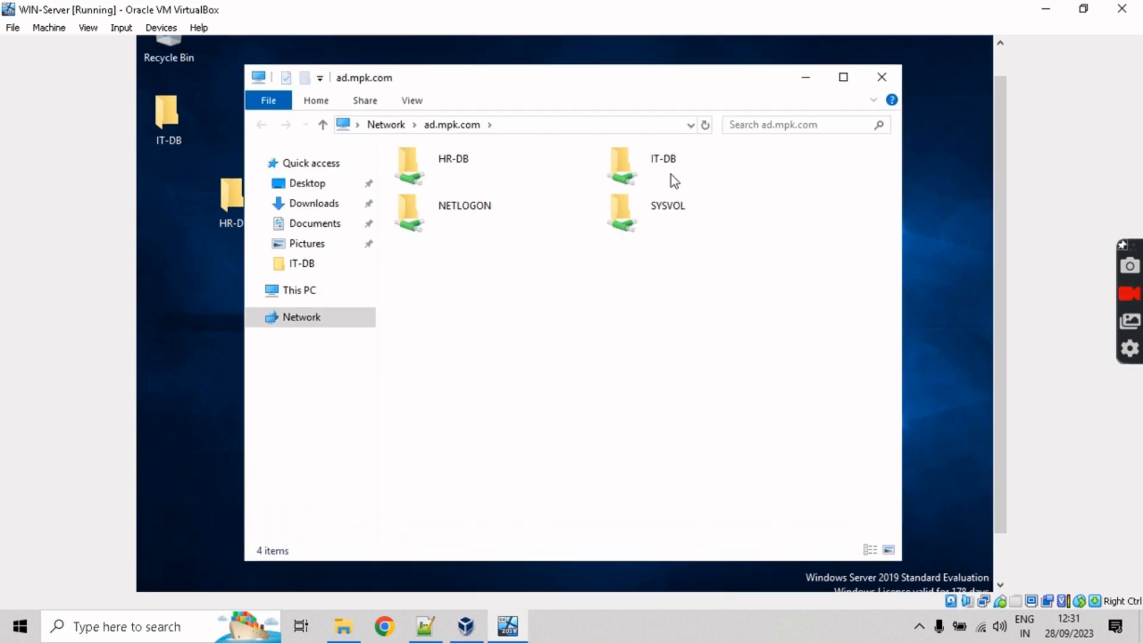
left_click_drag(552, 88, 660, 93)
left_click(567, 166)
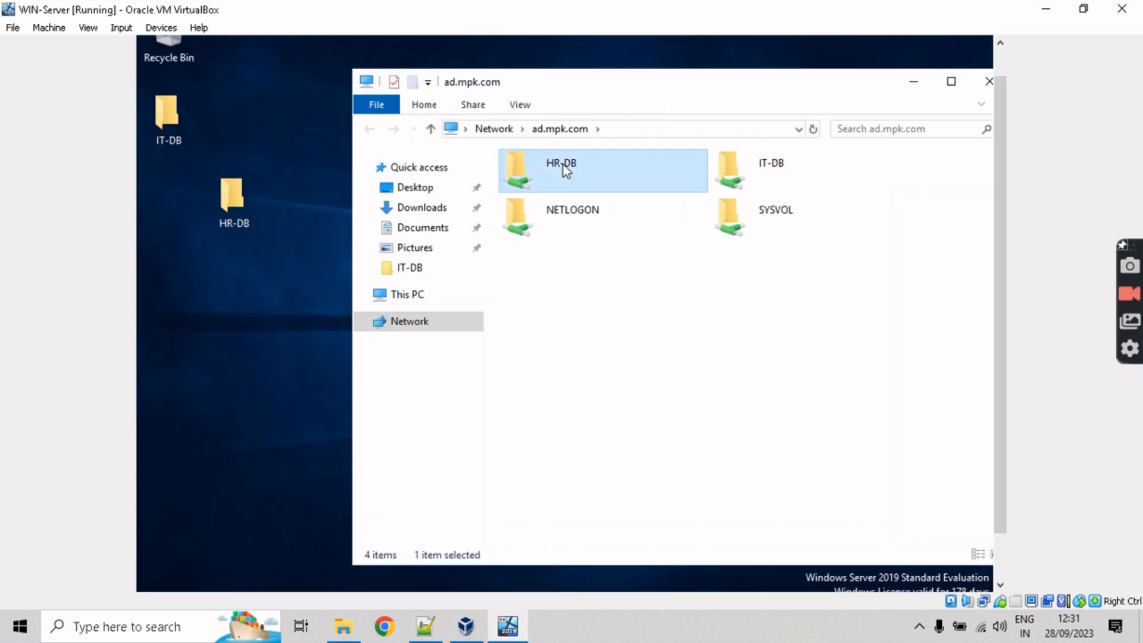
left_click_drag(833, 82, 712, 91)
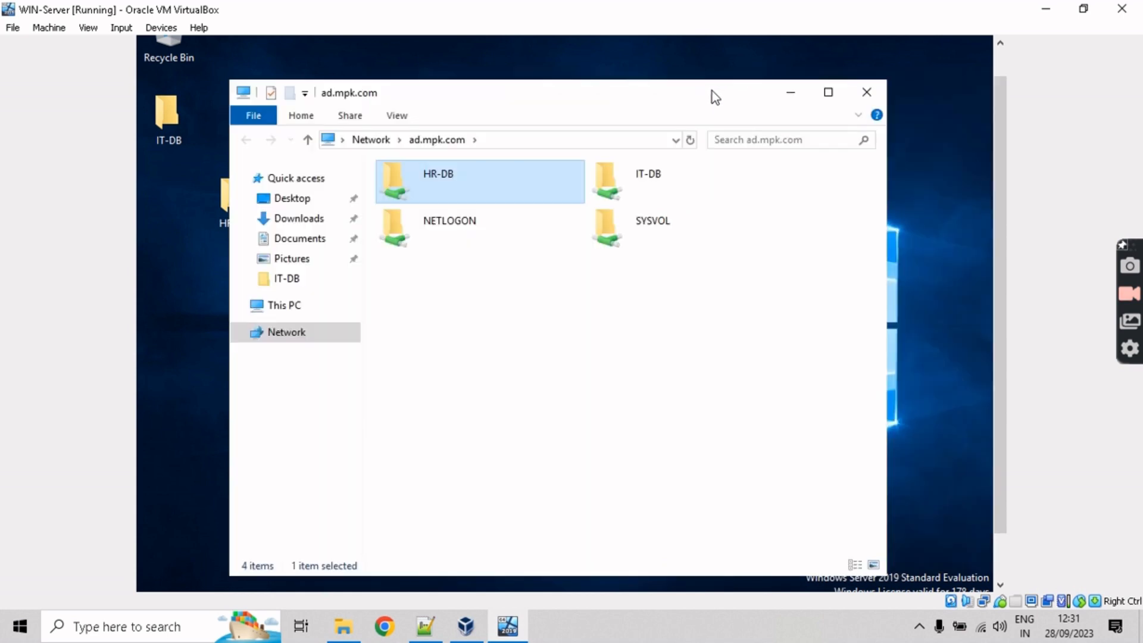
left_click(867, 92)
Step: Move the HR-DB desktop folder directly beneath IT-DB
left_click(228, 208)
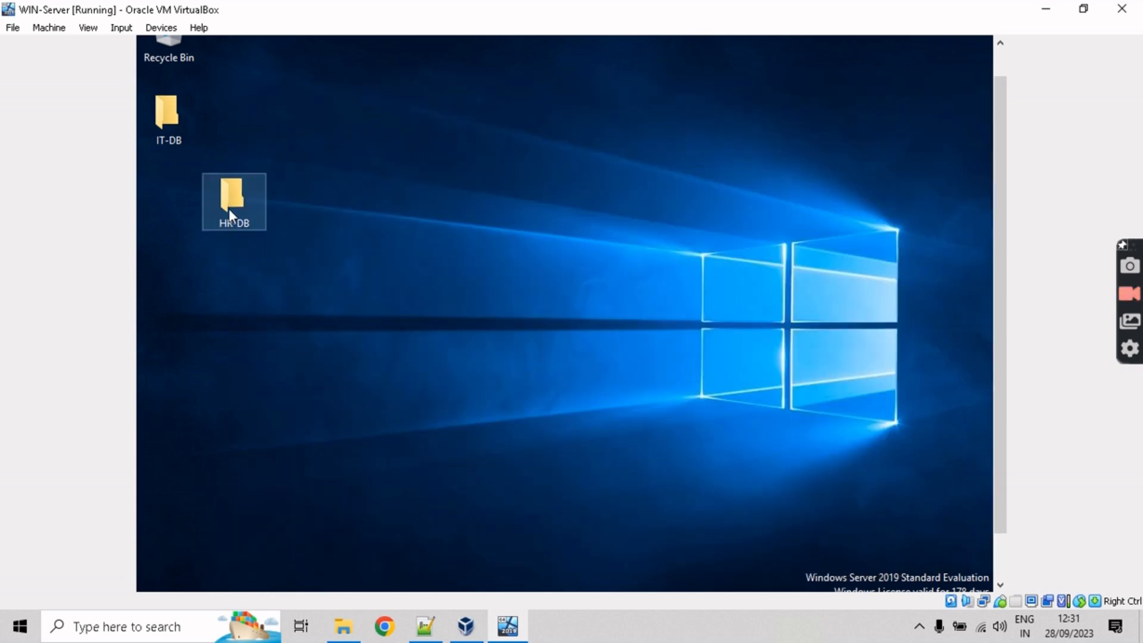
left_click_drag(234, 201, 196, 182)
left_click(447, 386)
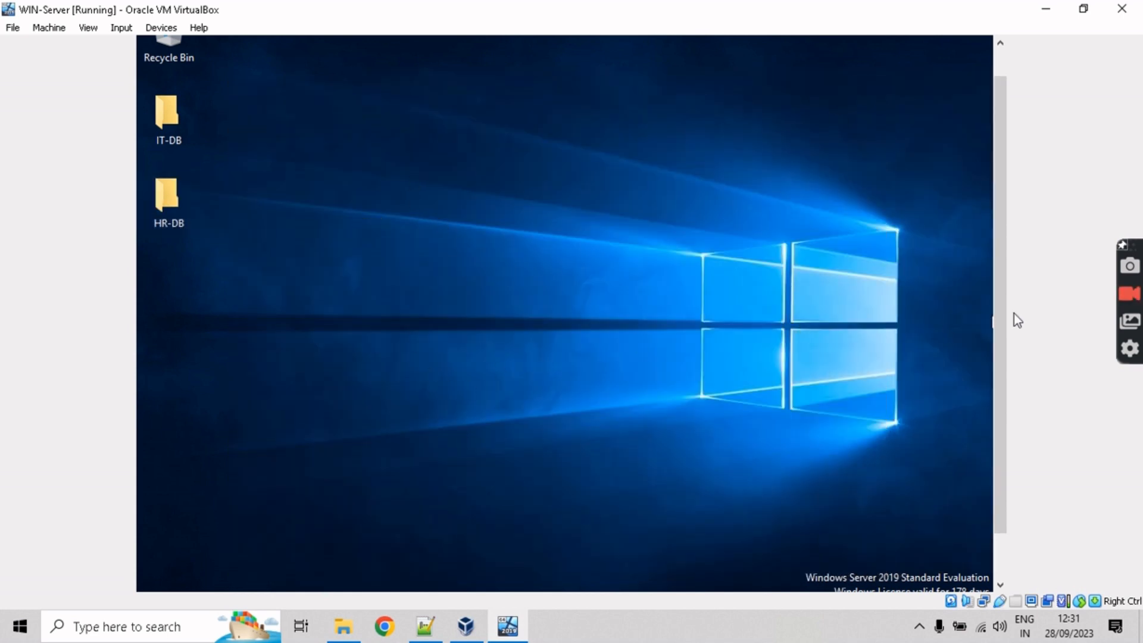
scroll(996, 323, "down", 2)
Step: Open Server Manager's Dashboard and start the Add Roles and Features Wizard
left_click(361, 576)
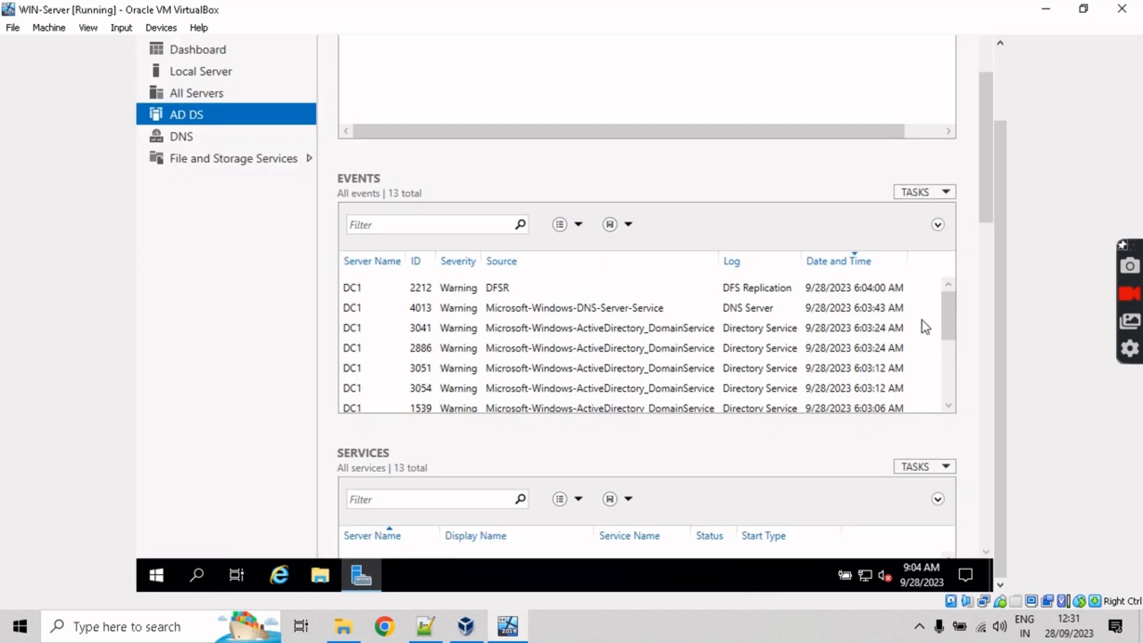
left_click_drag(999, 306, 999, 226)
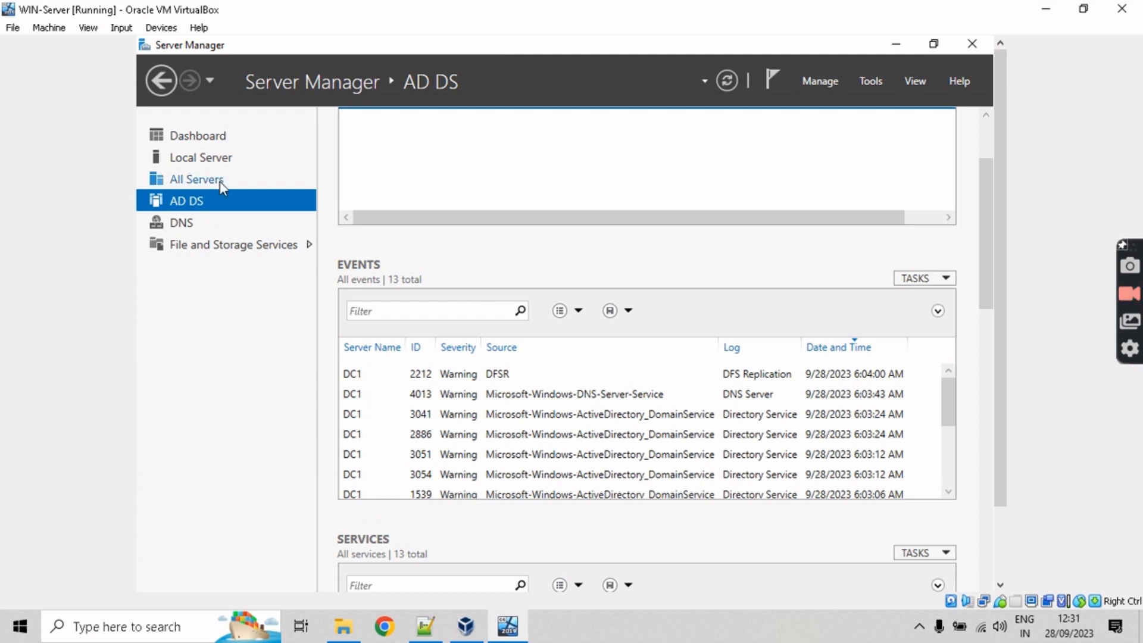
left_click(828, 84)
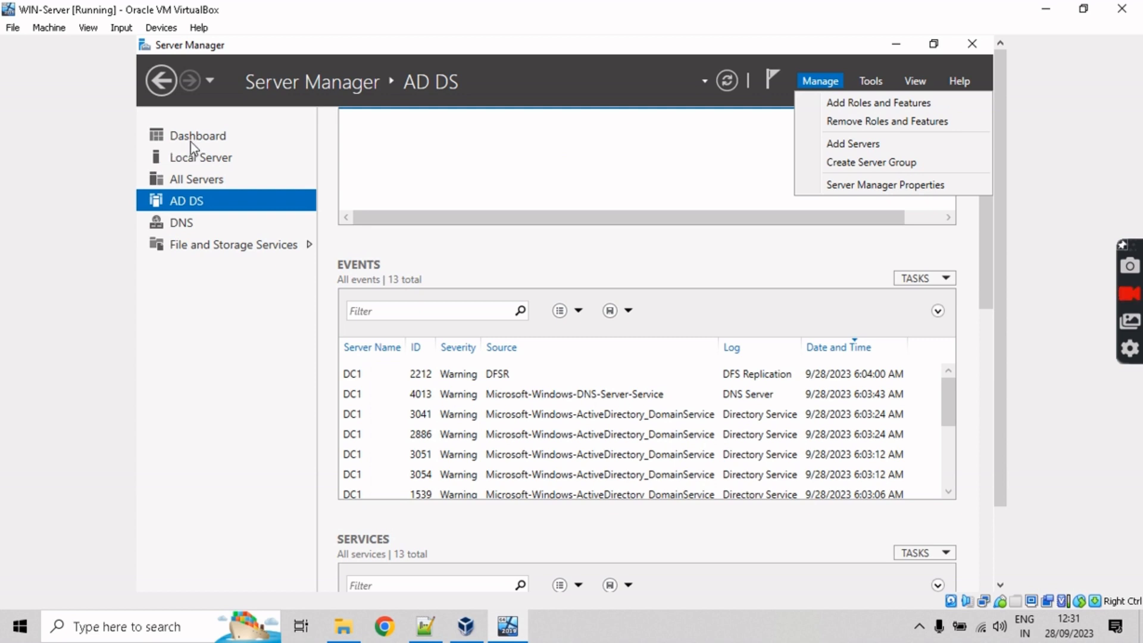
left_click(192, 140)
left_click(820, 78)
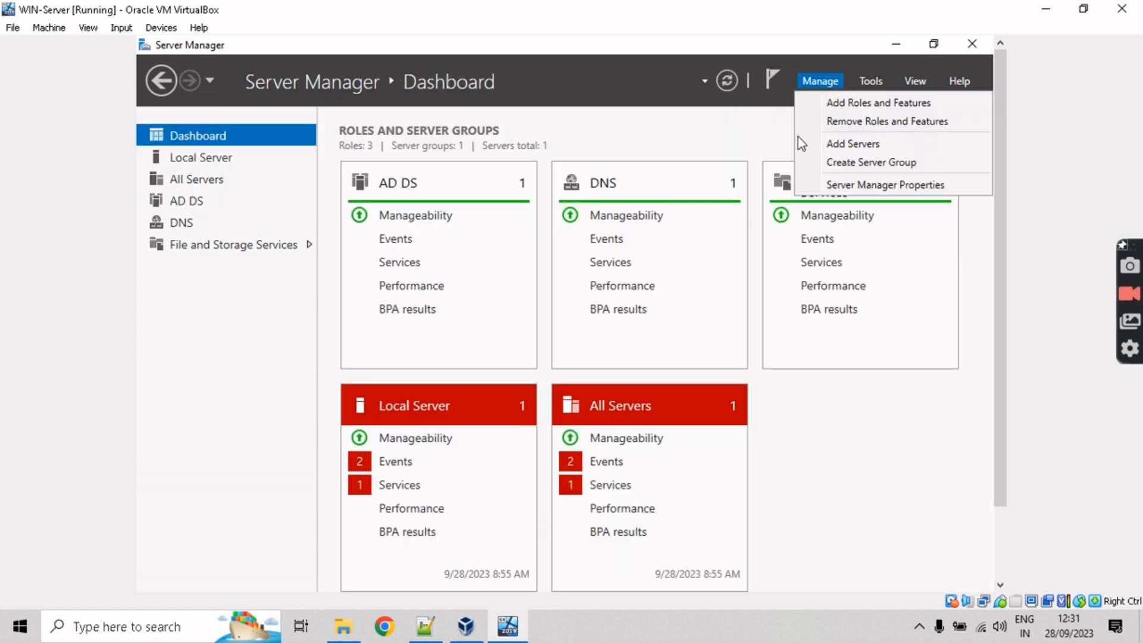
left_click(878, 102)
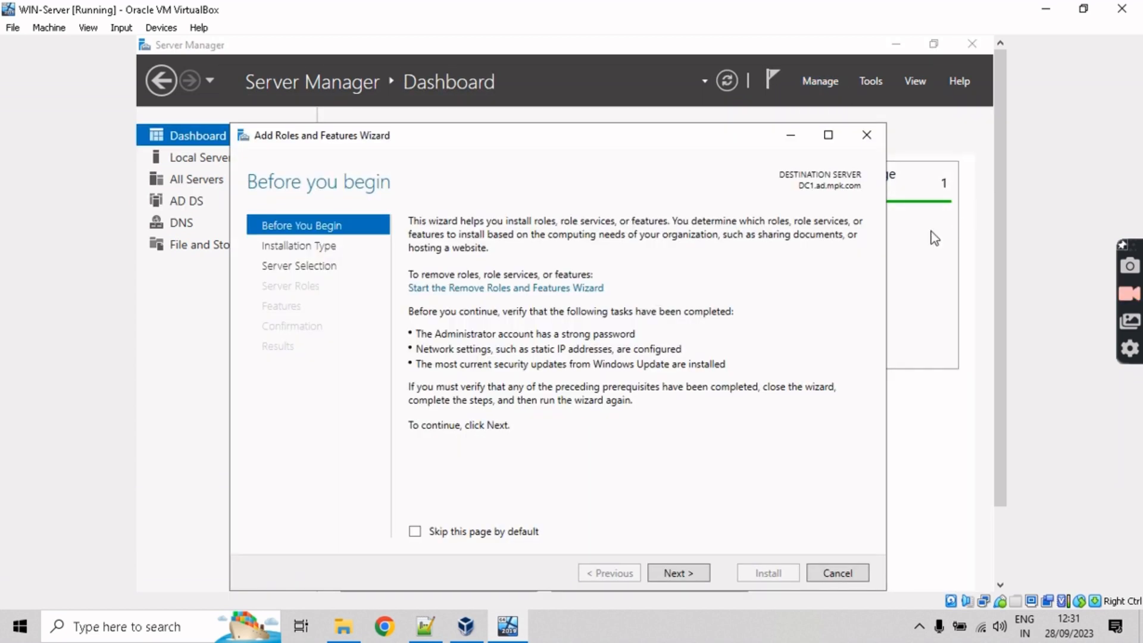
Step: Choose a role-based install on DC1, skip roles, and tick the Windows Server Backup feature
left_click(679, 573)
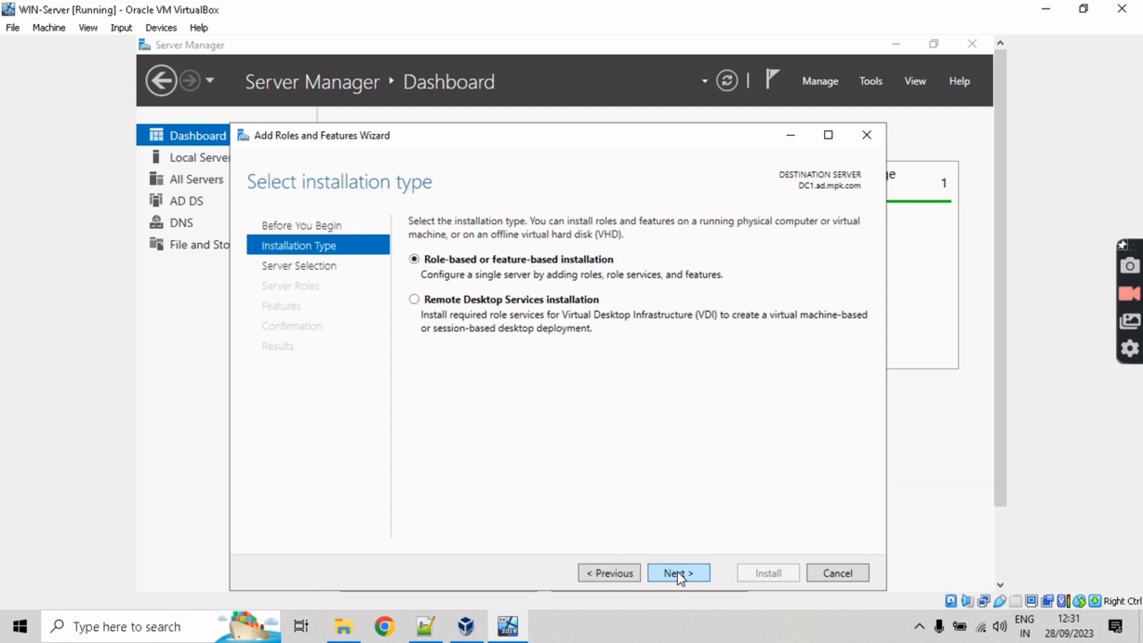
left_click(680, 575)
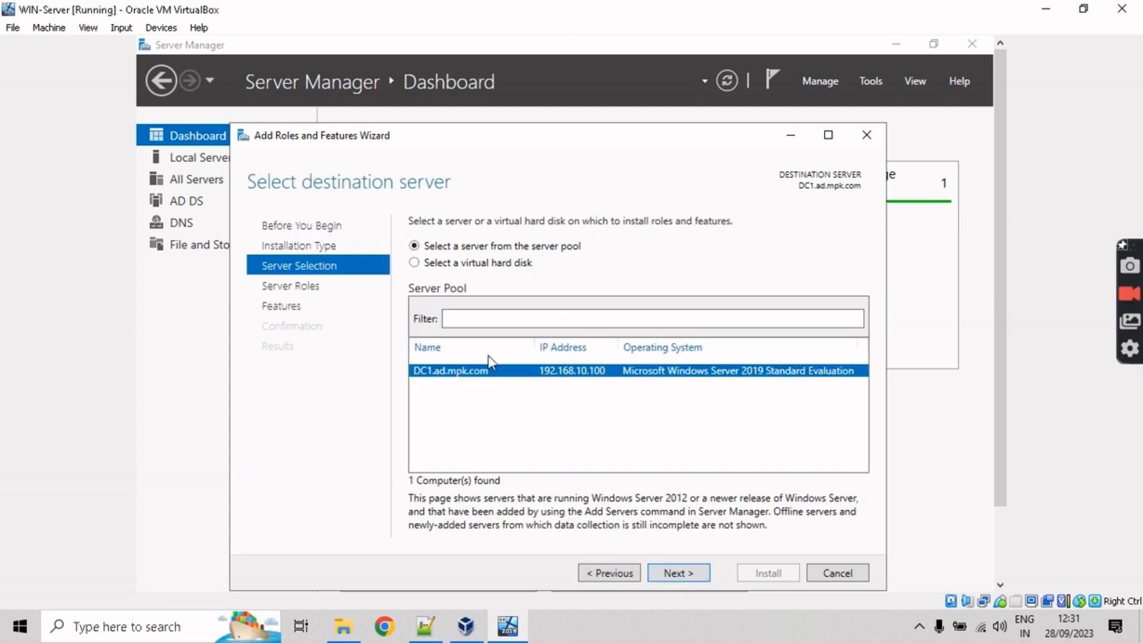
left_click(675, 568)
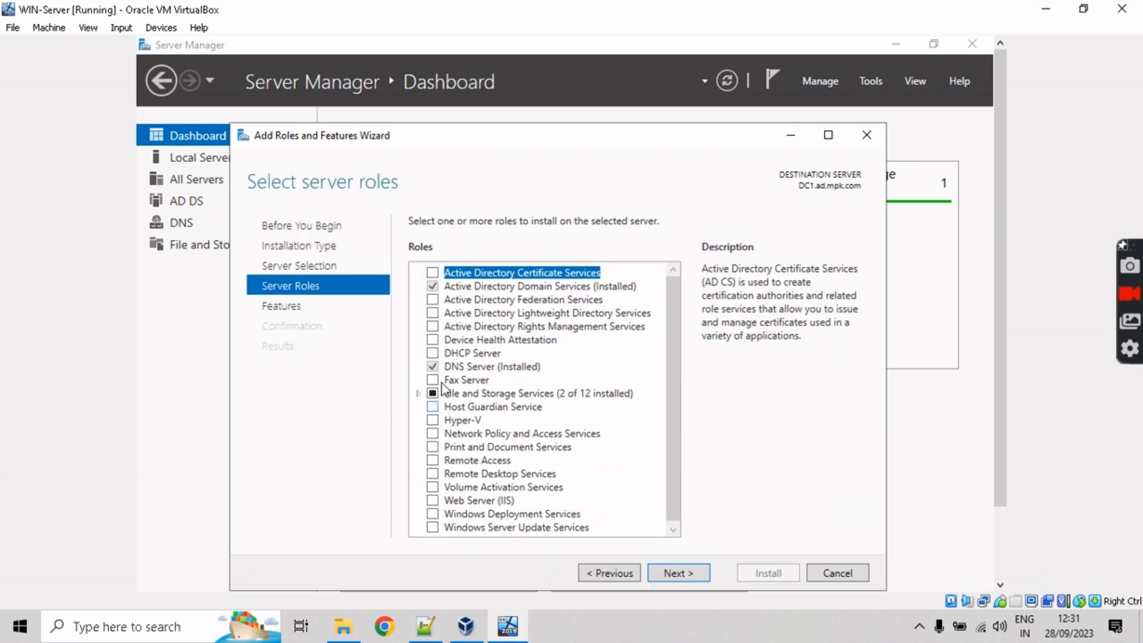
scroll(675, 370, "down", 1)
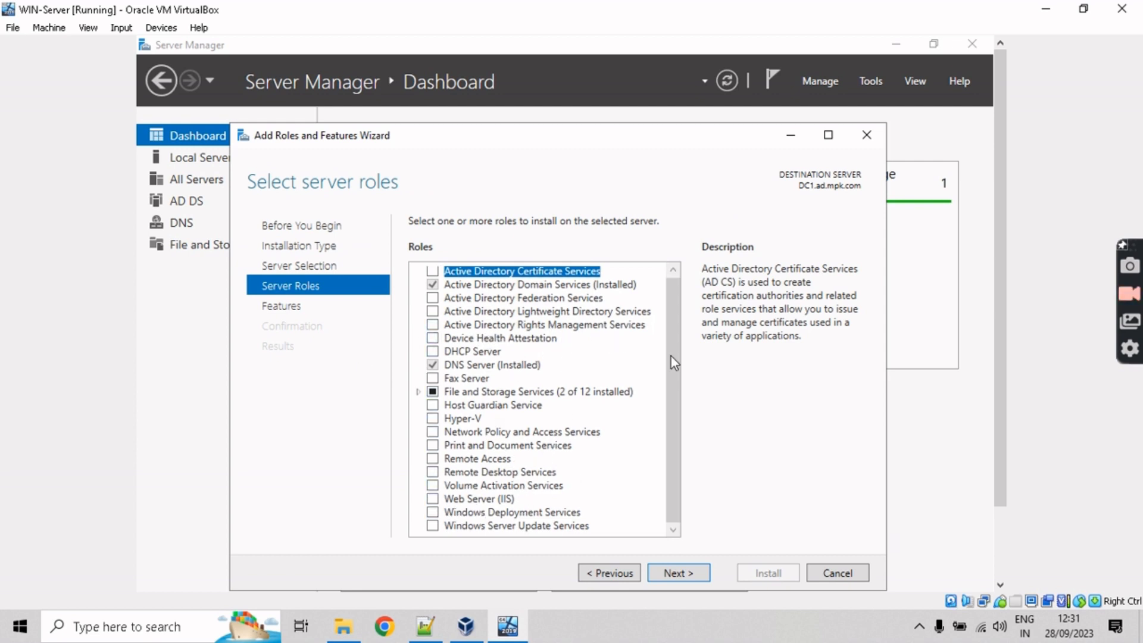
scroll(671, 360, "up", 1)
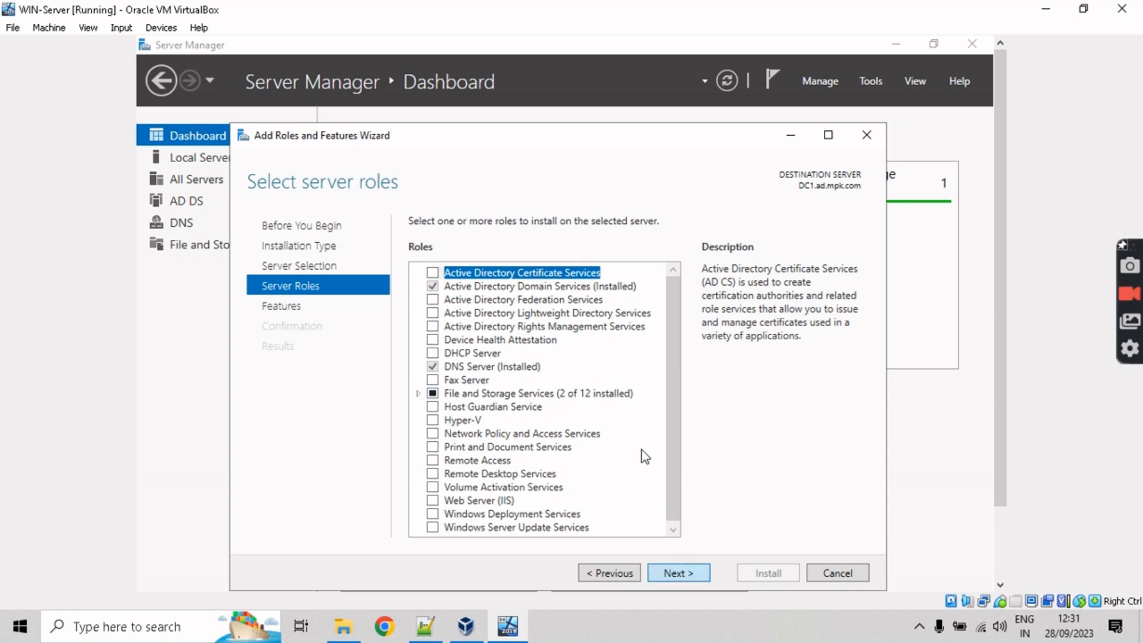
left_click(678, 572)
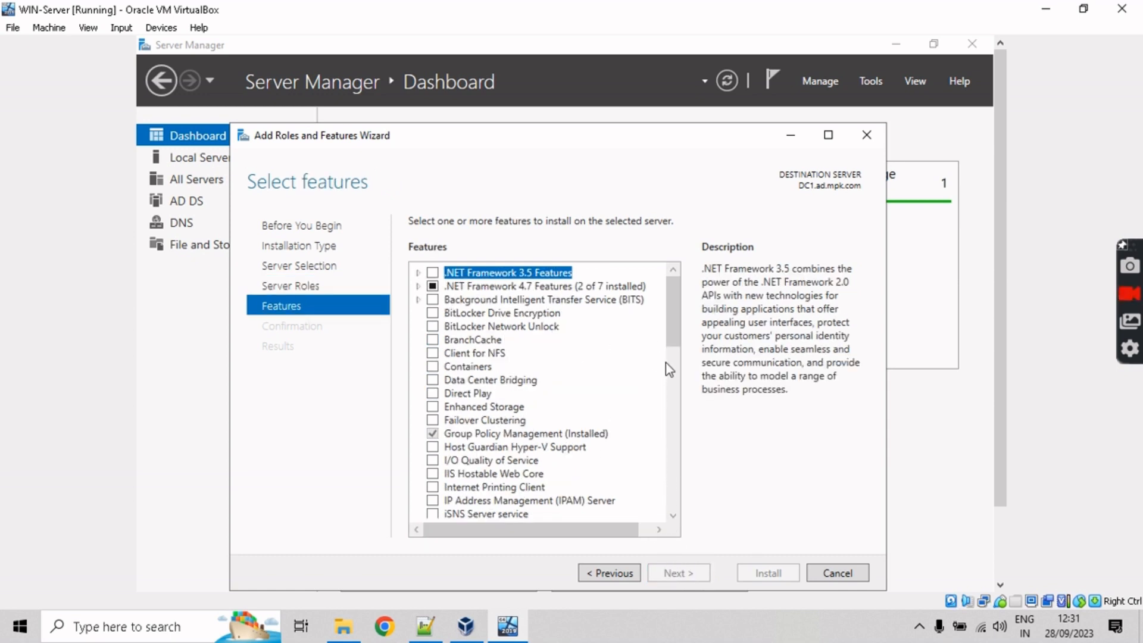
left_click_drag(673, 343, 679, 511)
left_click(431, 391)
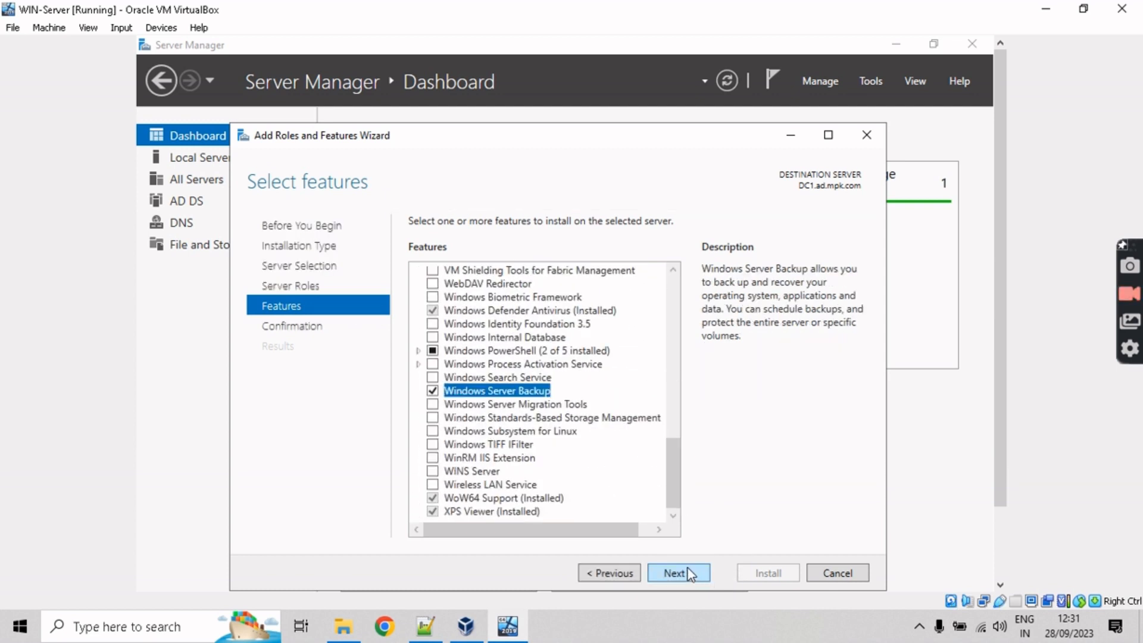
left_click(688, 570)
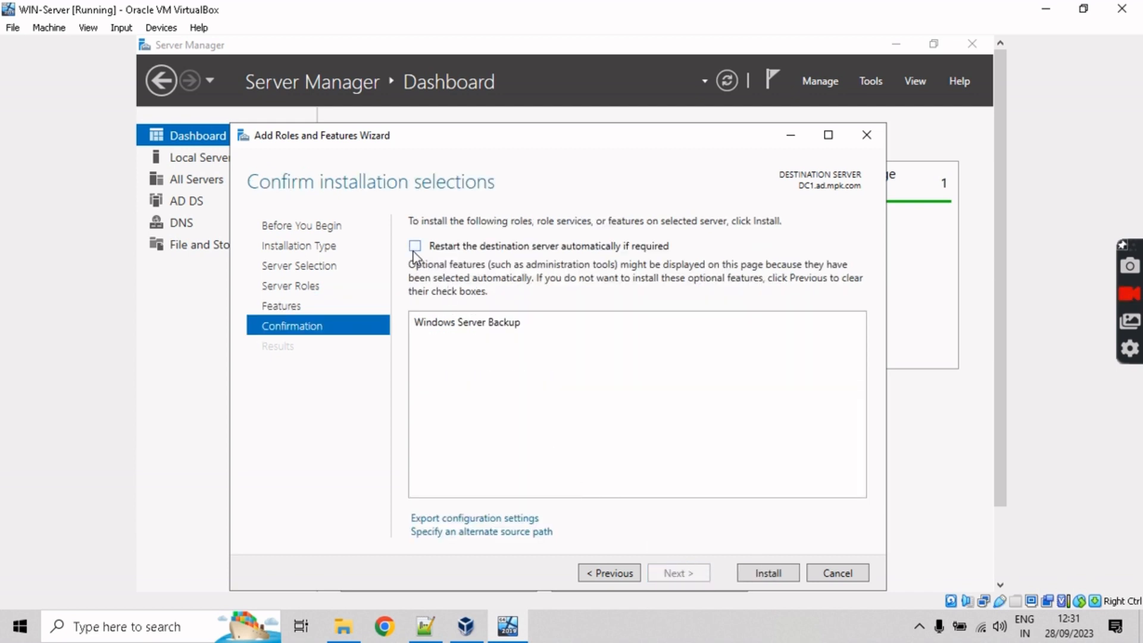
left_click(419, 213)
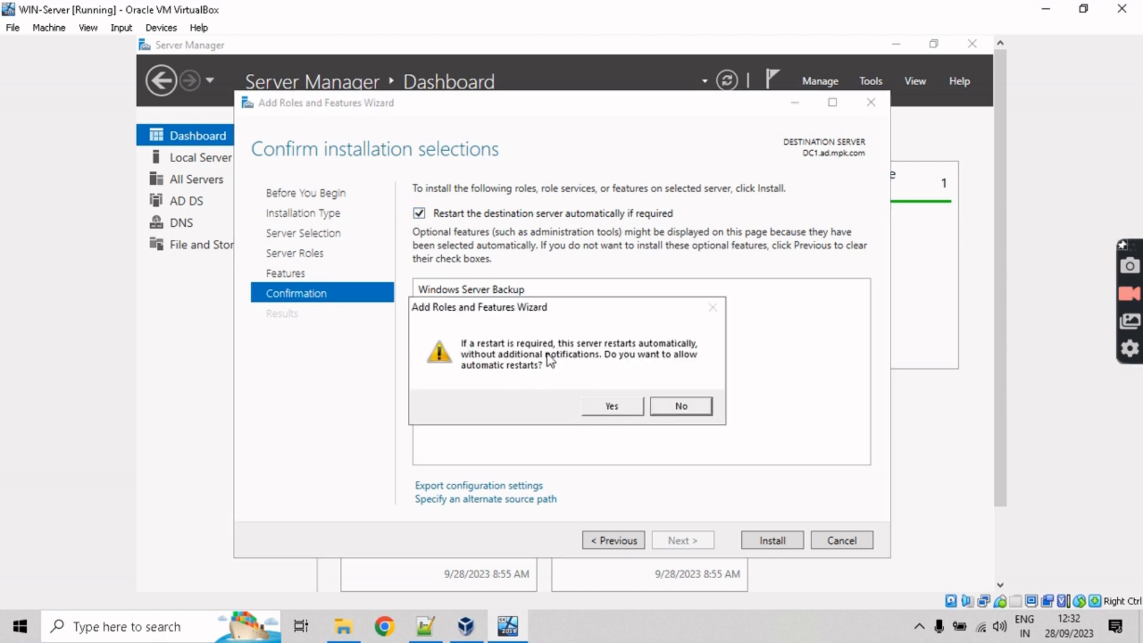
left_click(613, 406)
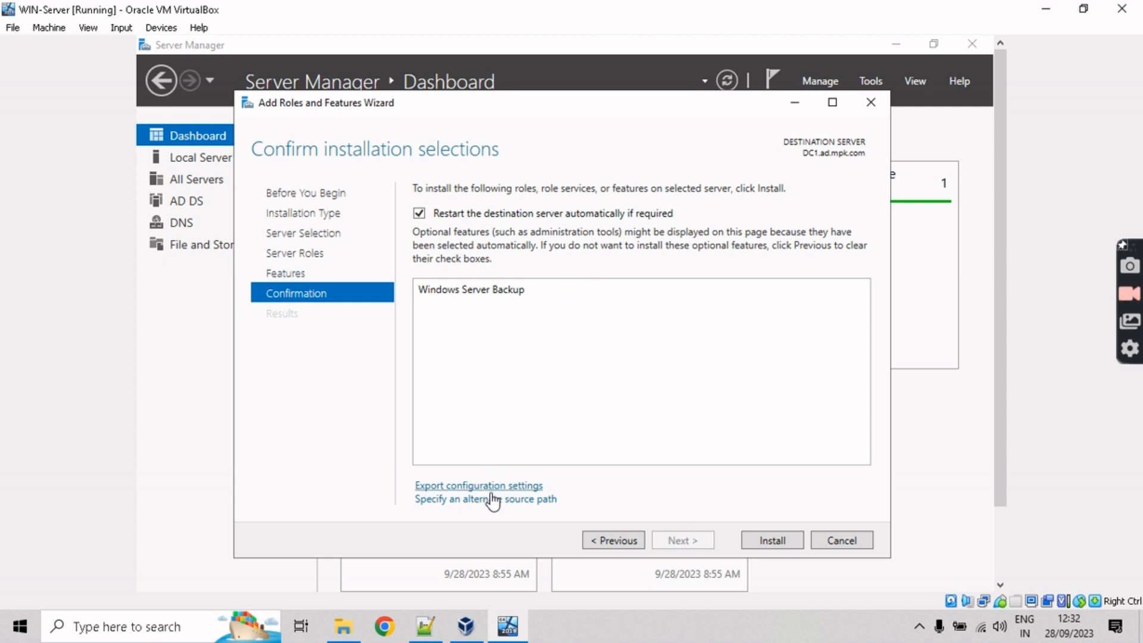
left_click(420, 214)
left_click(419, 213)
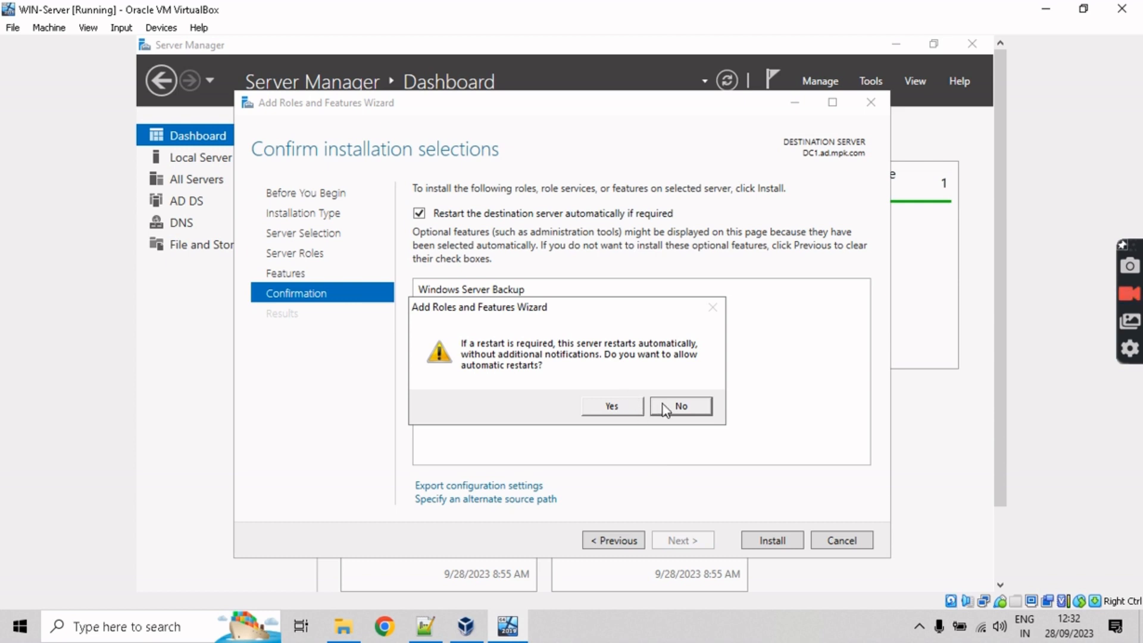
left_click(670, 408)
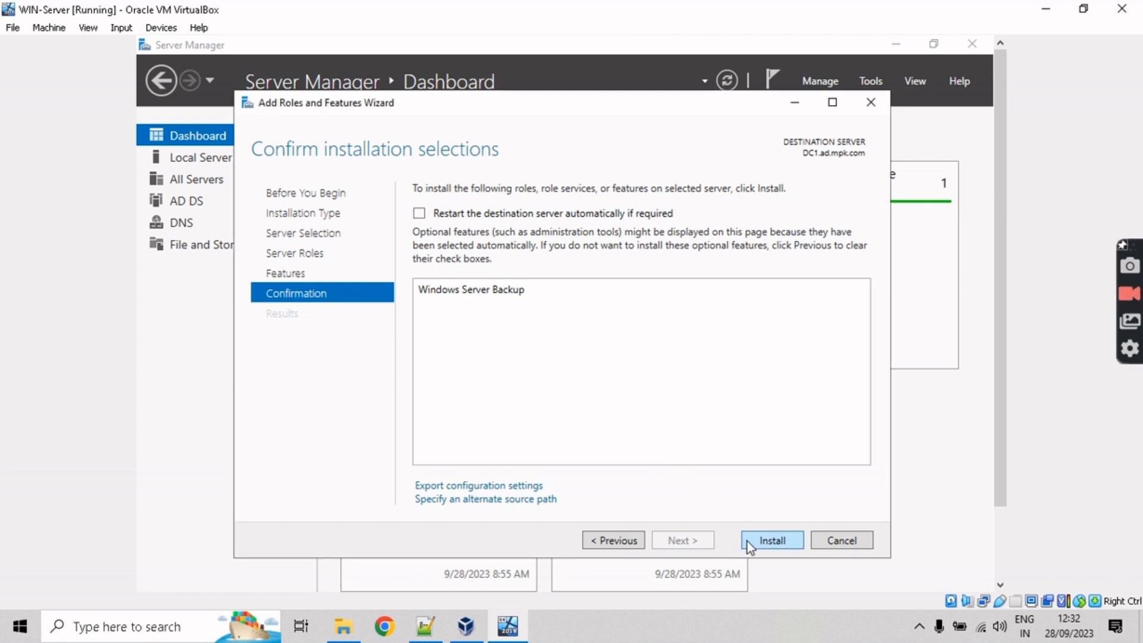
Step: Start the Windows Server Backup installation and review the day's task list in Notepad++
left_click(772, 540)
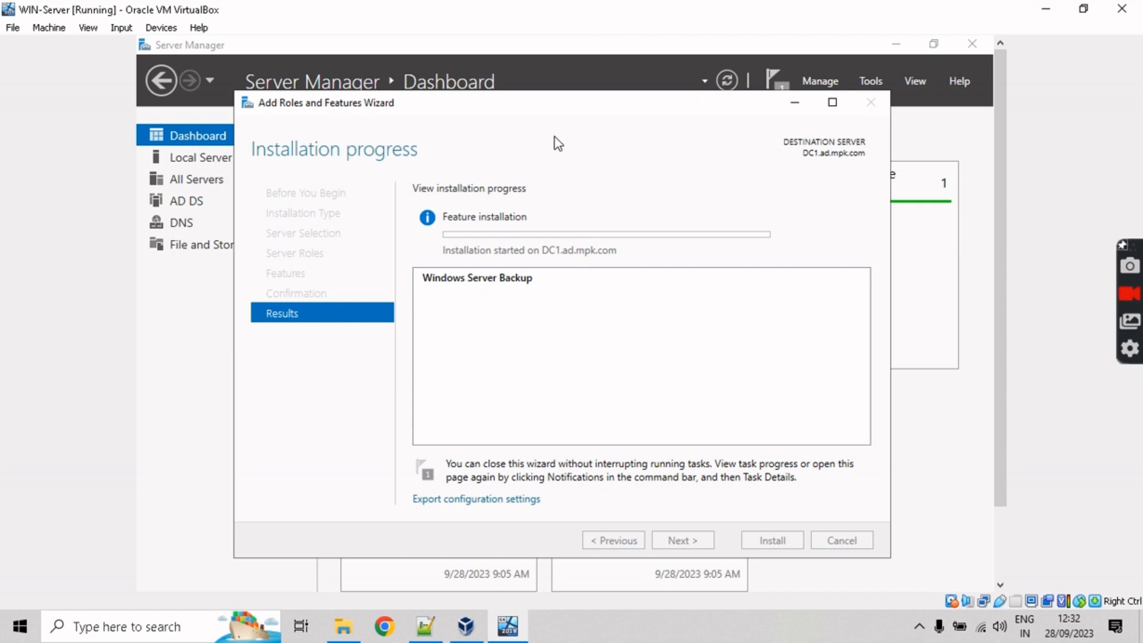
mouse_move(574, 109)
left_mouse_down()
mouse_move(585, 124)
mouse_move(562, 106)
left_mouse_up()
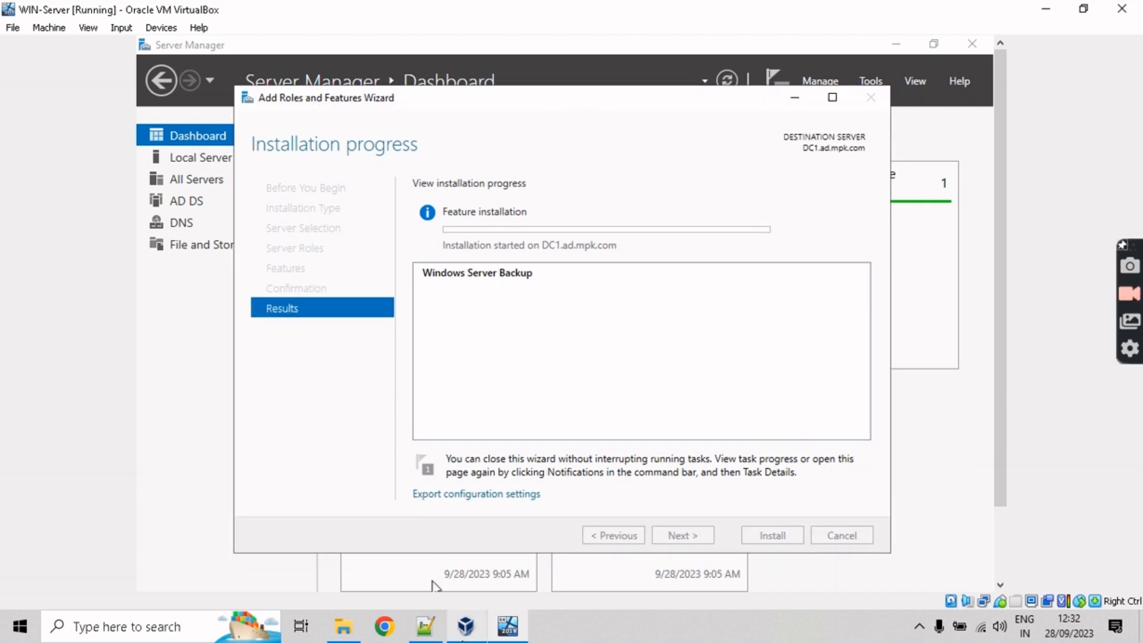
left_click(425, 627)
left_click_drag(377, 181, 95, 89)
left_click(517, 236)
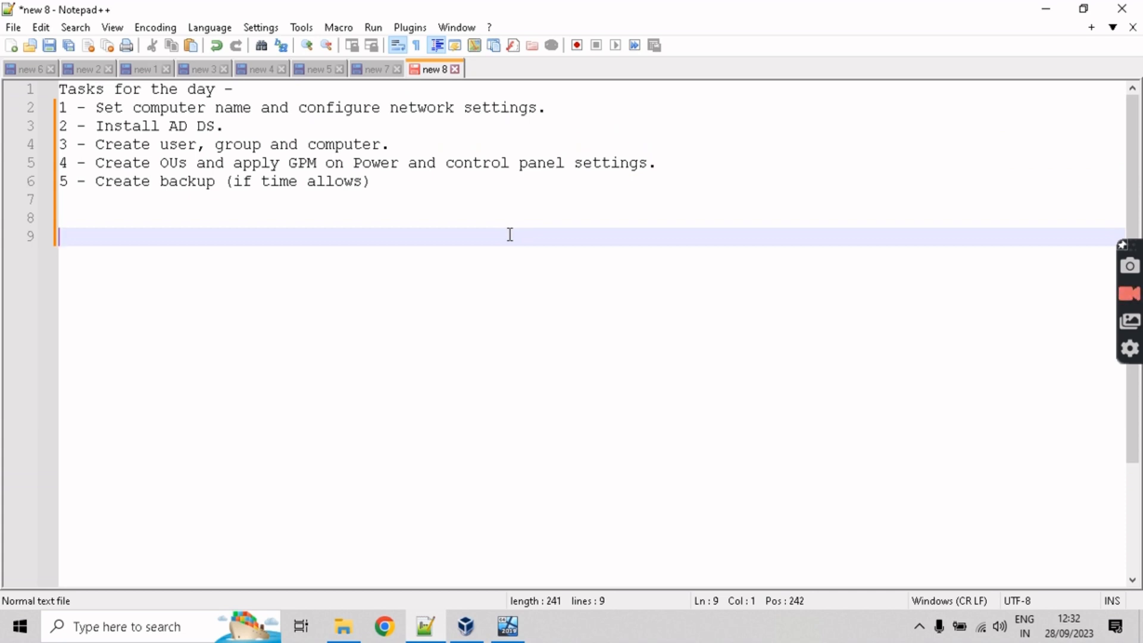
Step: Minimize Notepad++ and the installation wizard to get back to the Server Manager dashboard
left_click(1046, 10)
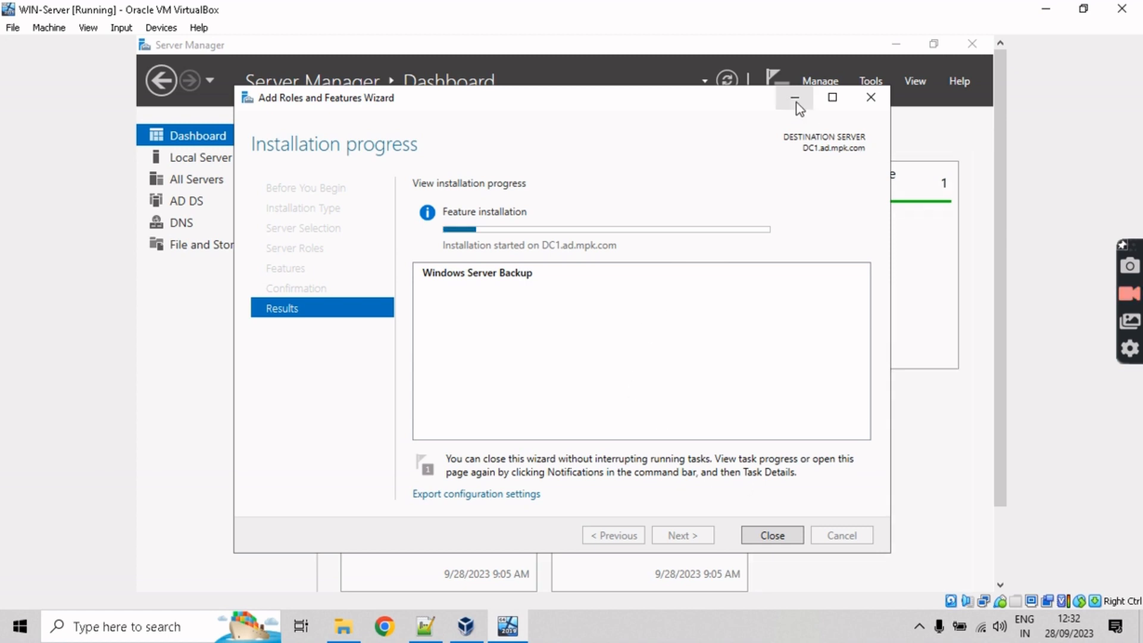
left_click(794, 98)
left_click(821, 81)
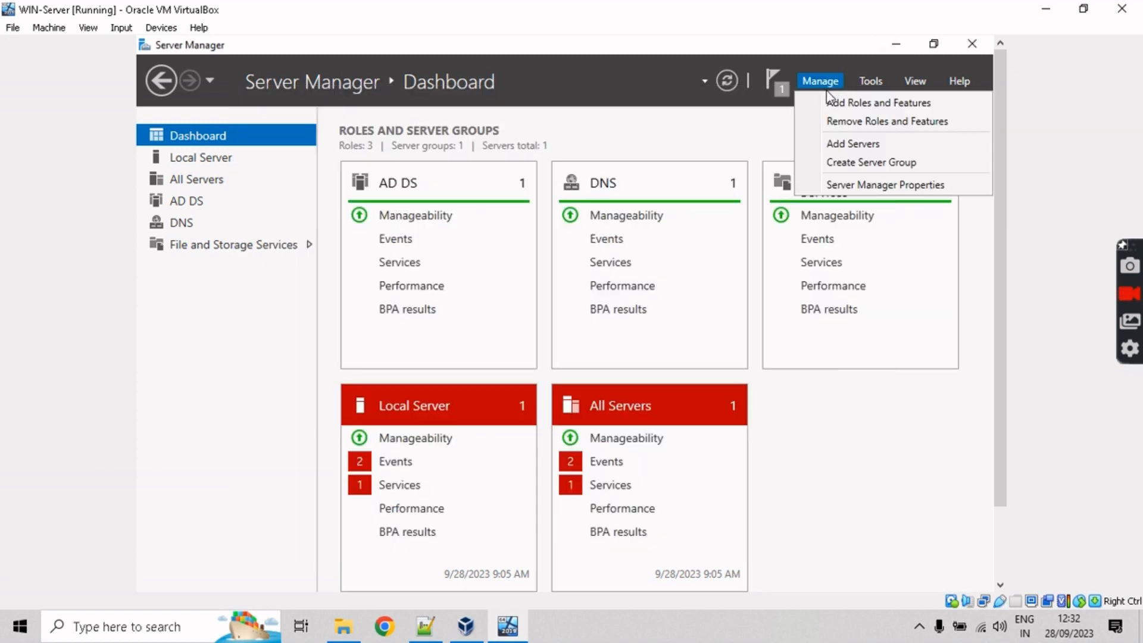
Step: Launch Group Policy Management from Server Manager's Tools menu
left_click(870, 81)
left_click(870, 81)
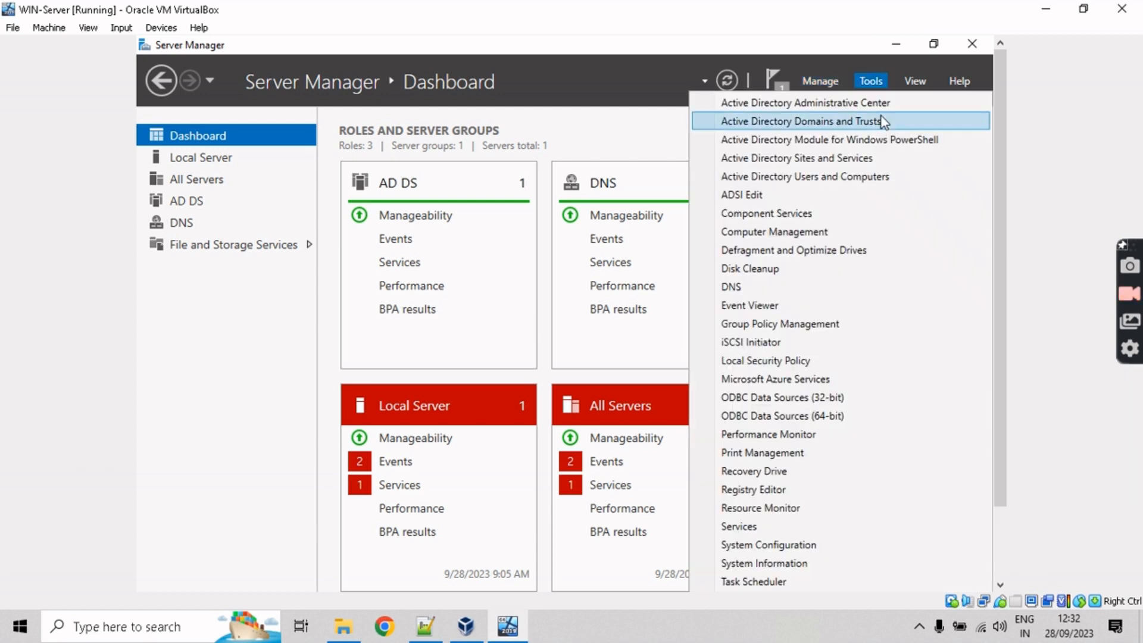
left_click(813, 328)
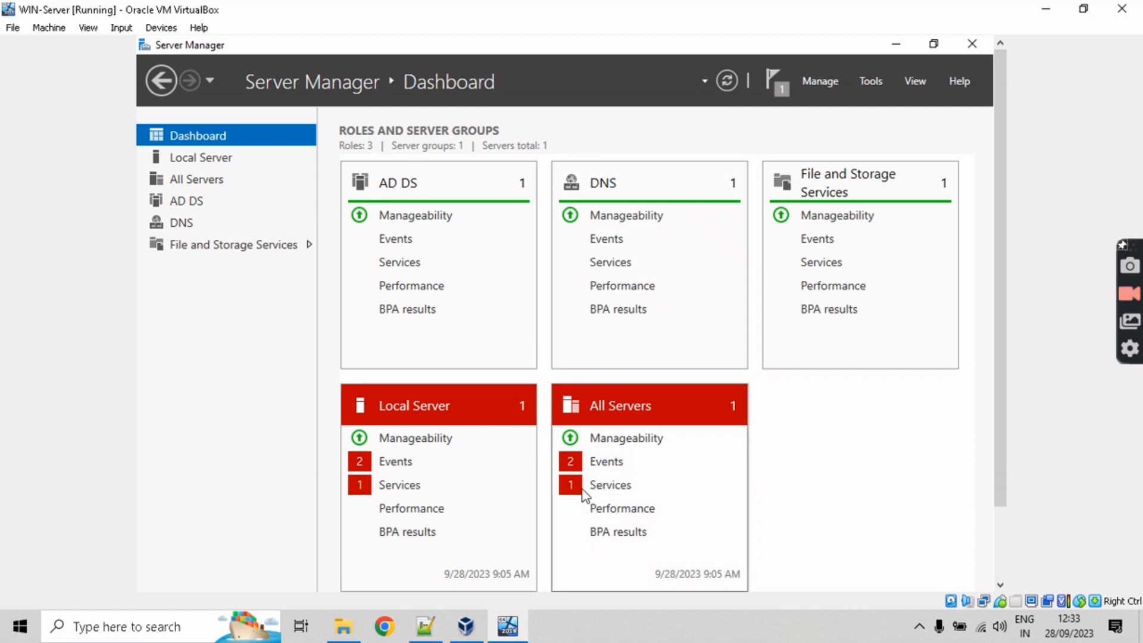
left_click_drag(1000, 363, 997, 319)
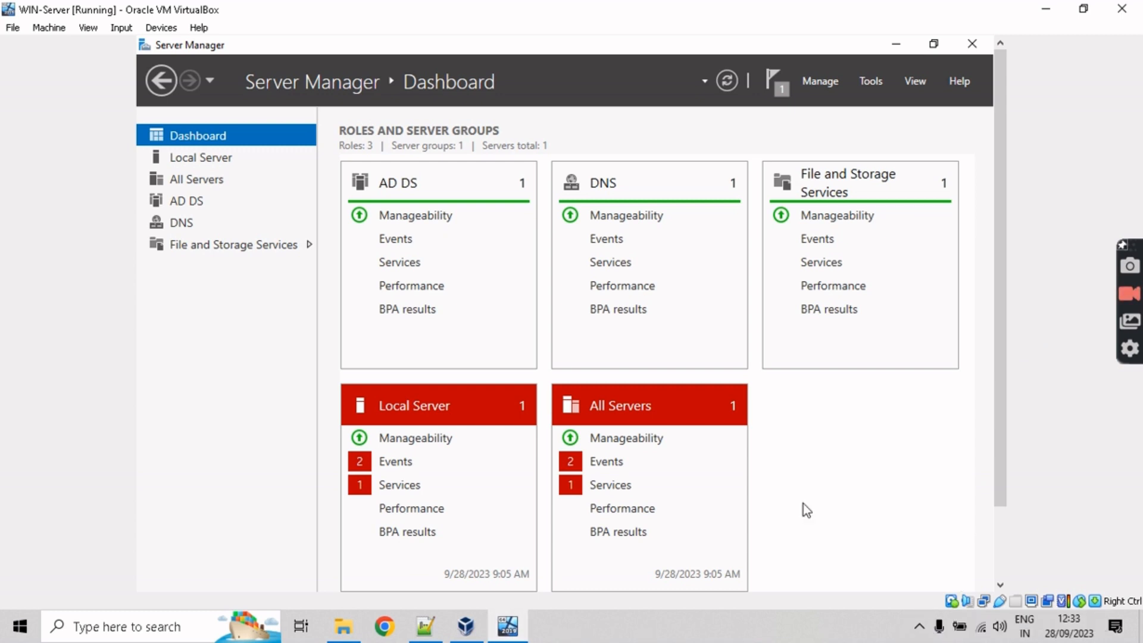
left_click_drag(1001, 420, 965, 523)
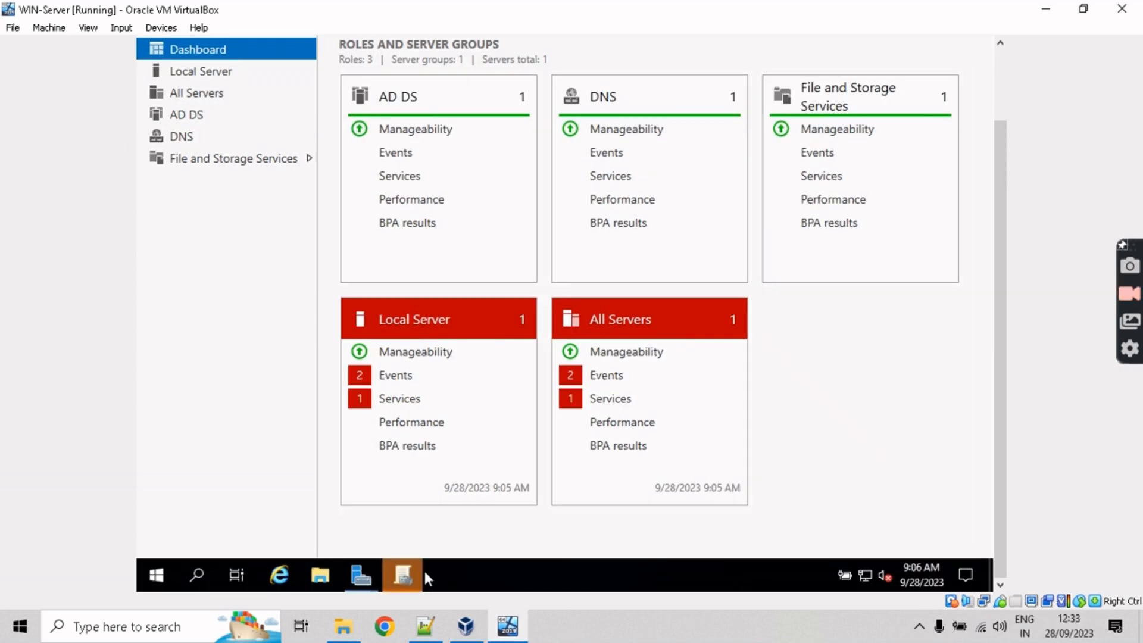
left_click(405, 575)
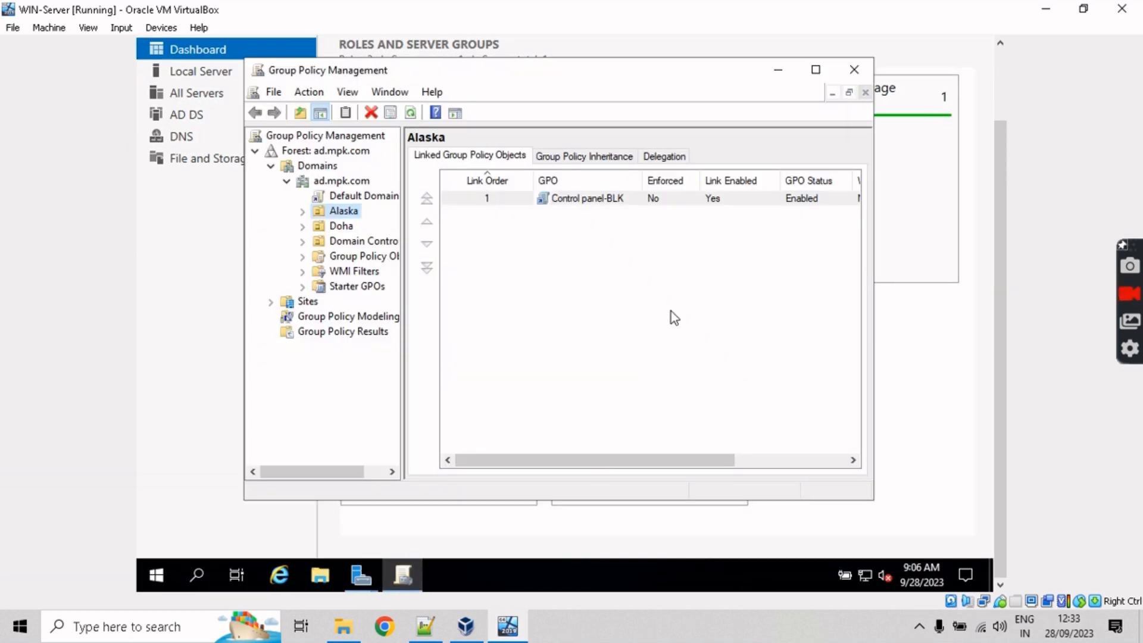
Step: Create a GPO named 'Software deployment' linked to the Alaska OU
right_click(334, 213)
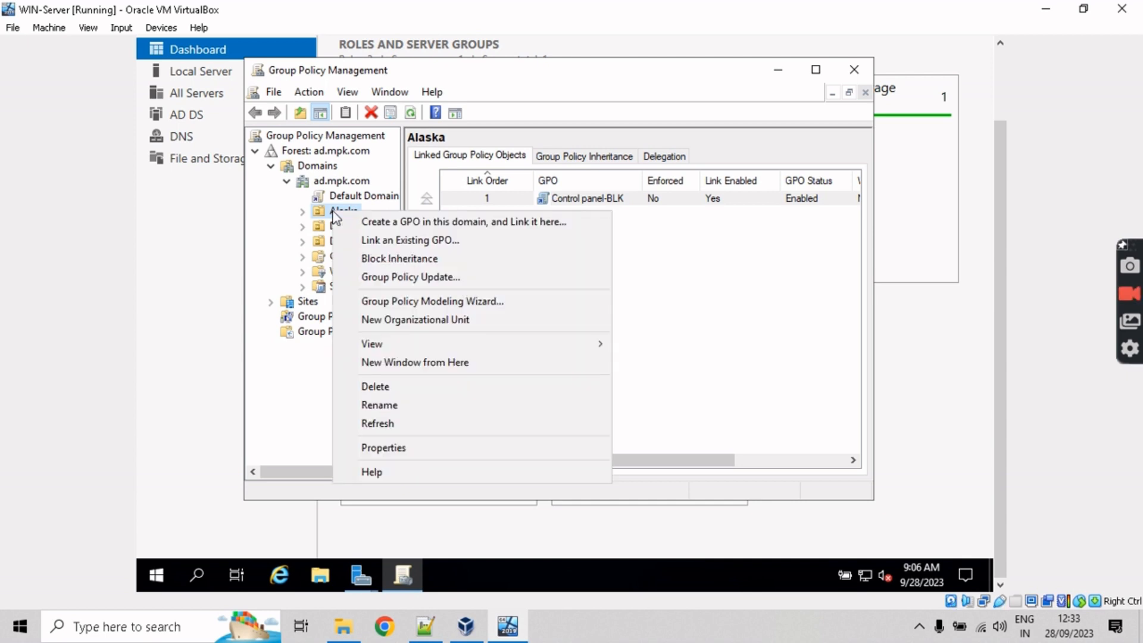
left_click(303, 212)
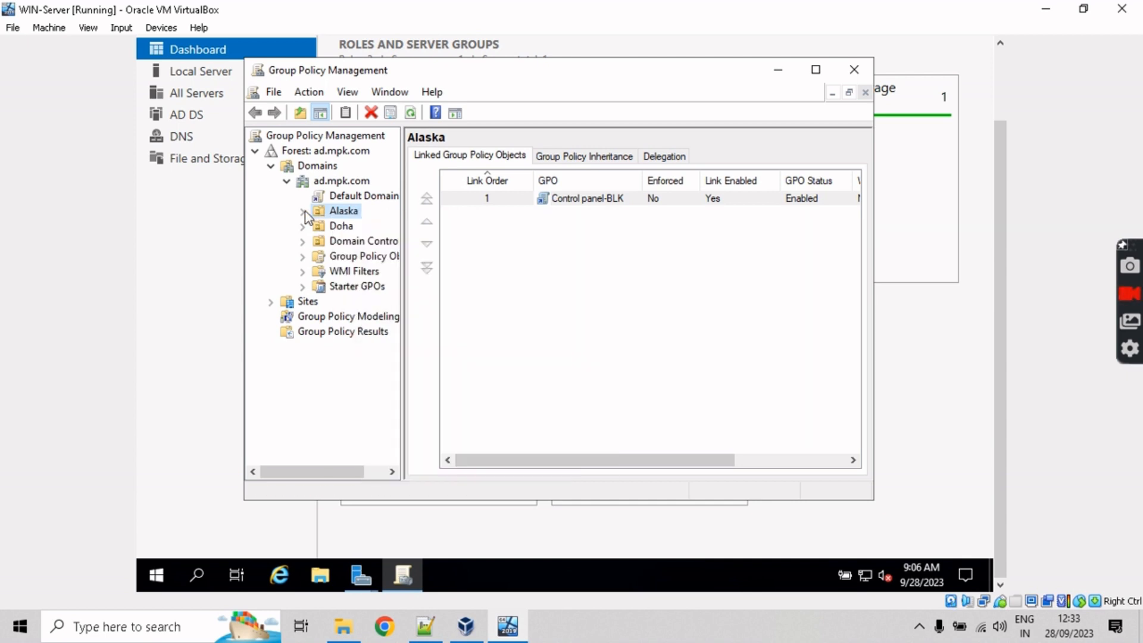
right_click(331, 206)
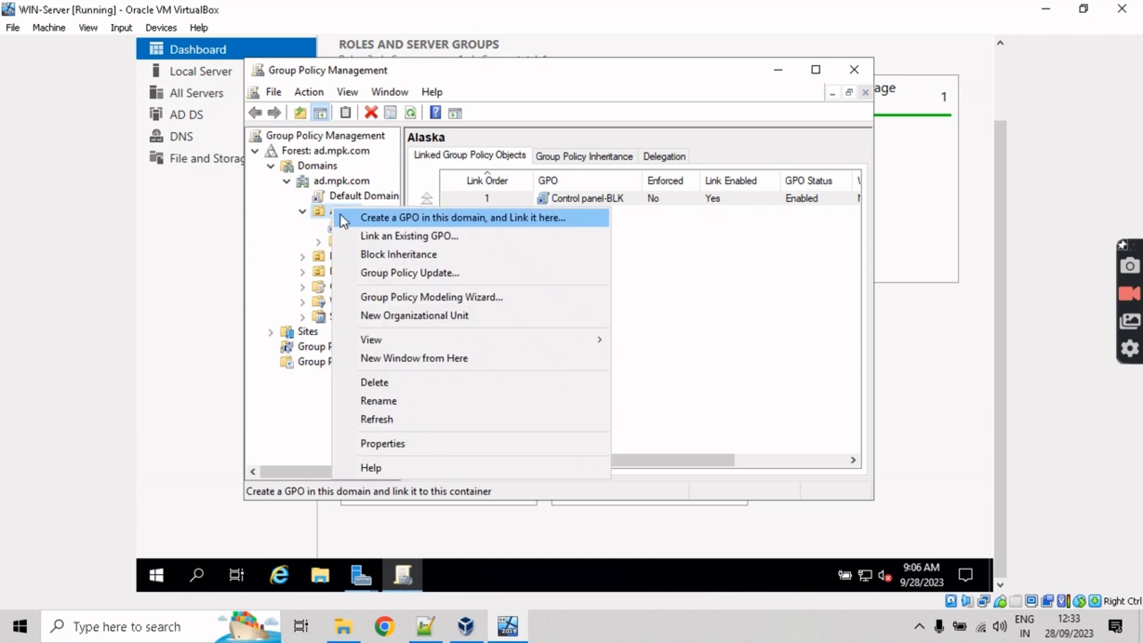
left_click(341, 217)
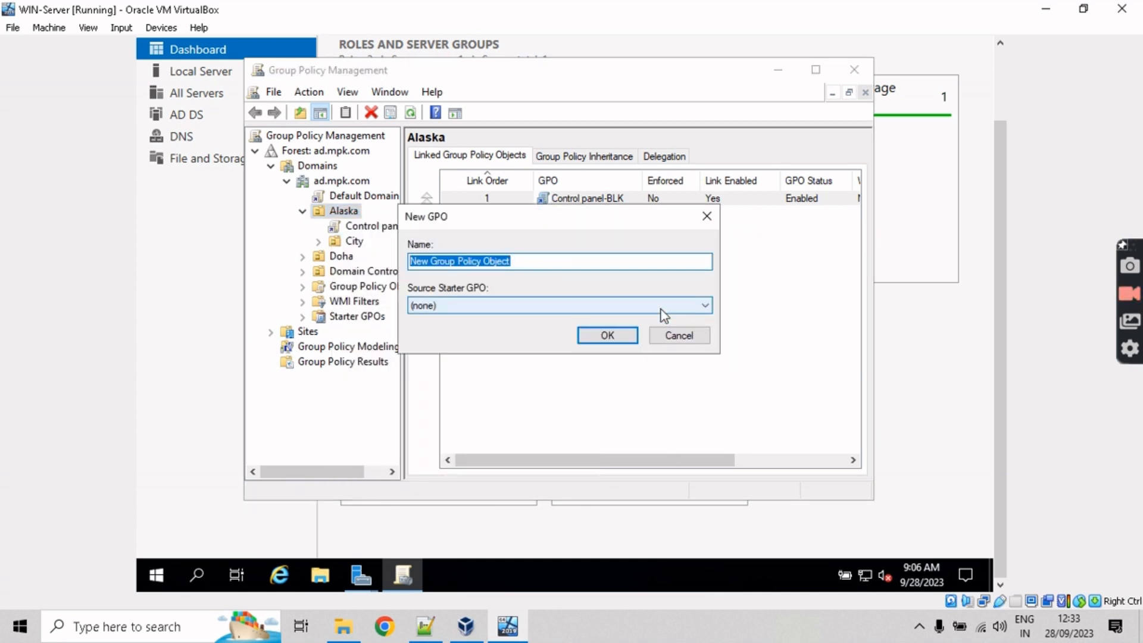
type("Software")
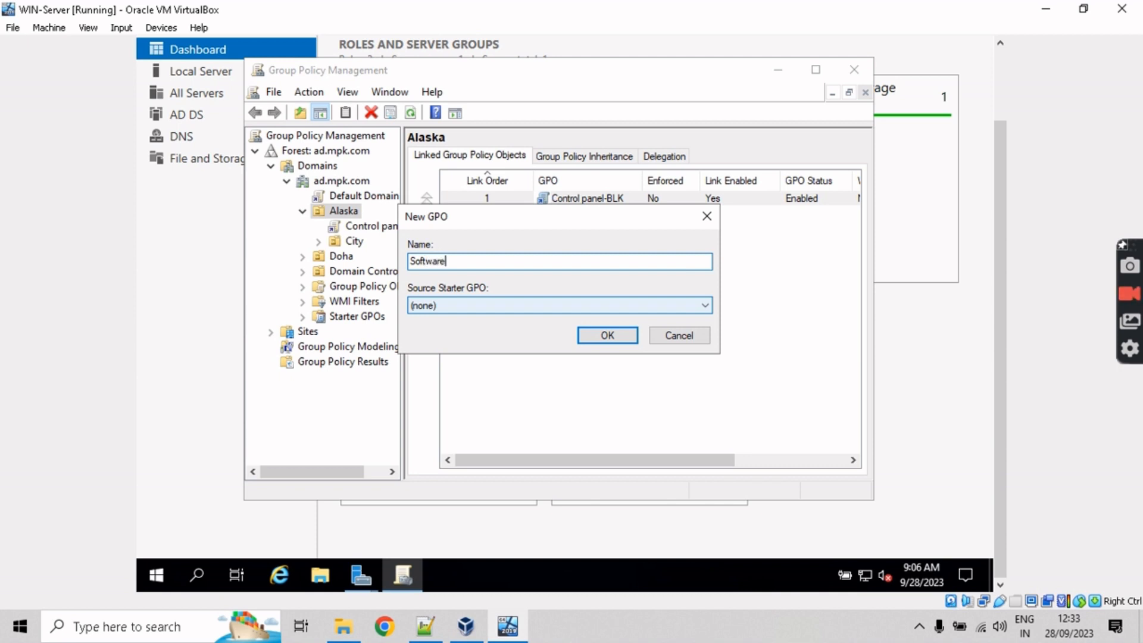
type(" deployment")
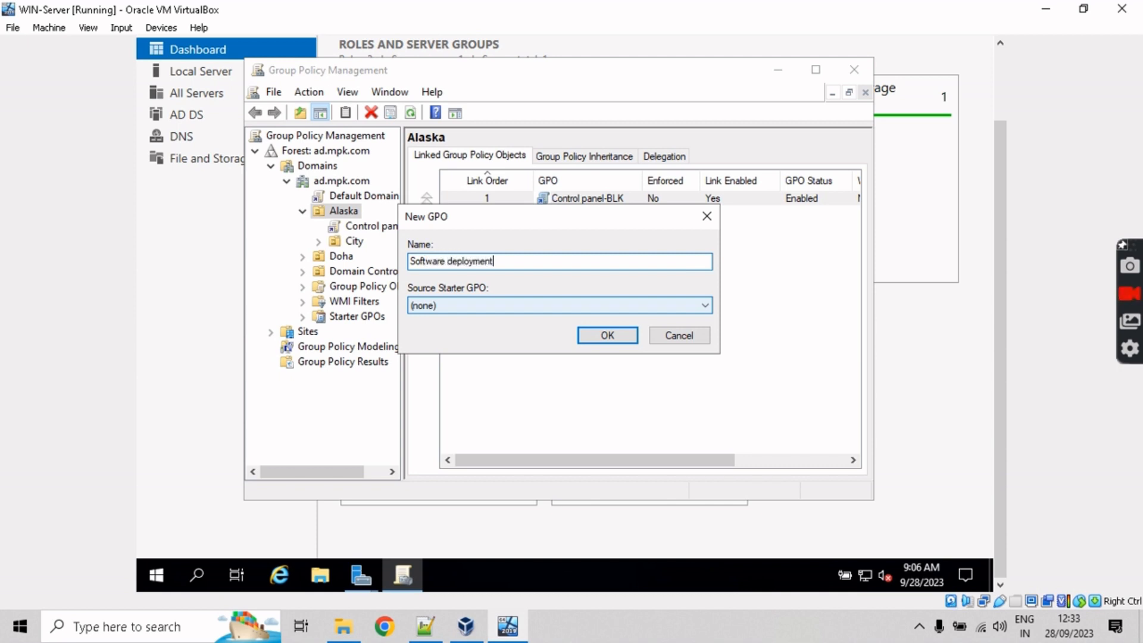
left_click(596, 347)
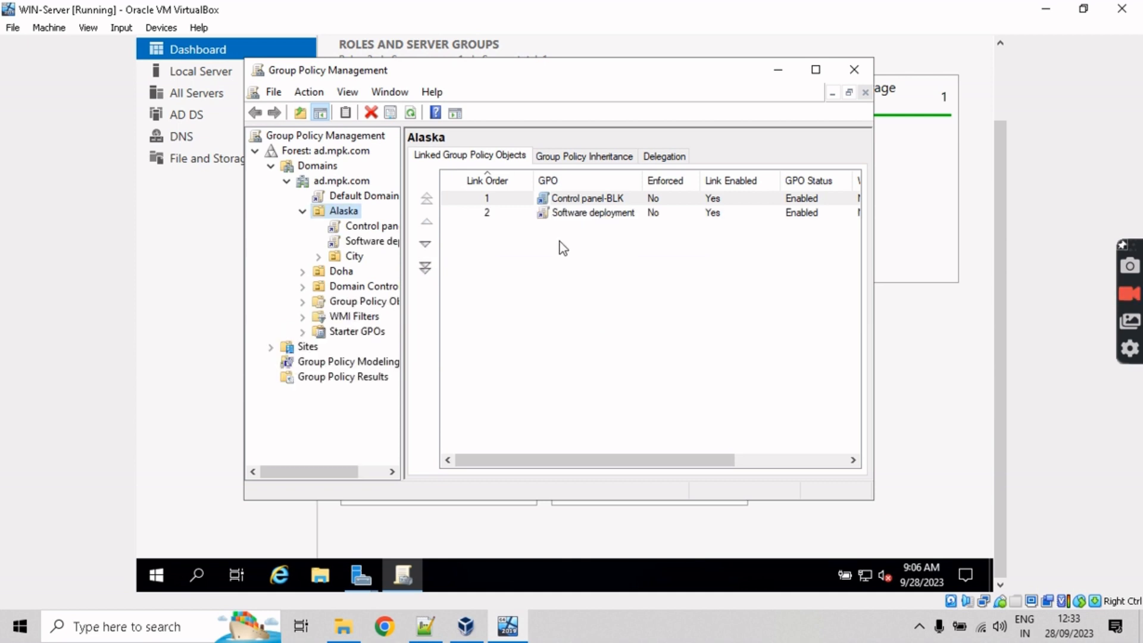
Step: Turn Enforced on and back off for the Software deployment link, then edit the GPO
right_click(373, 245)
left_click(419, 274)
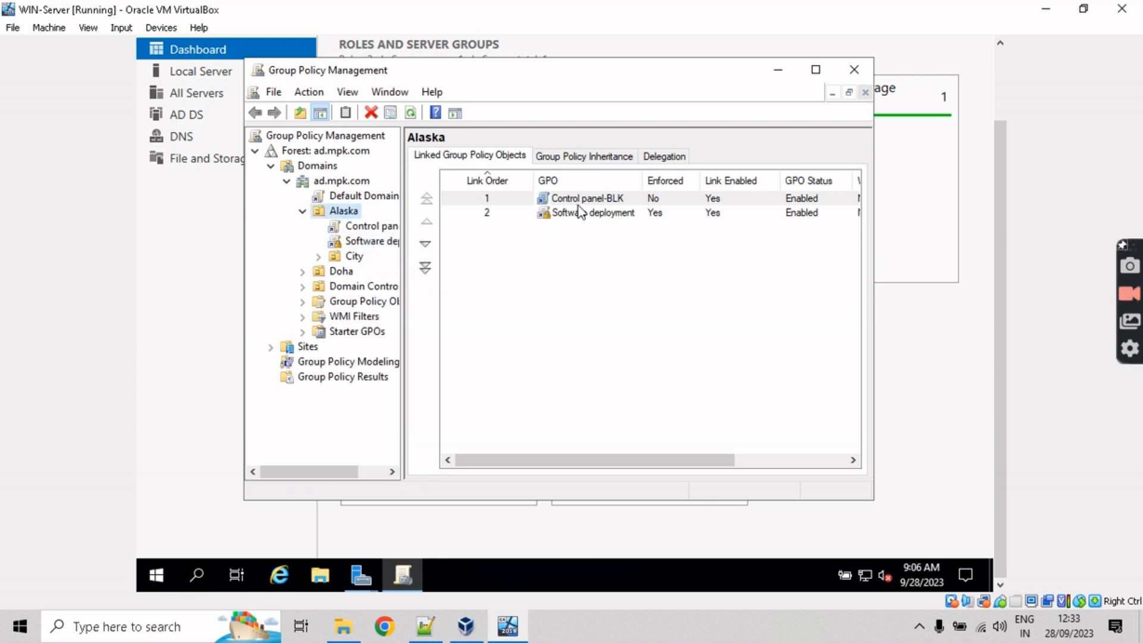
right_click(375, 246)
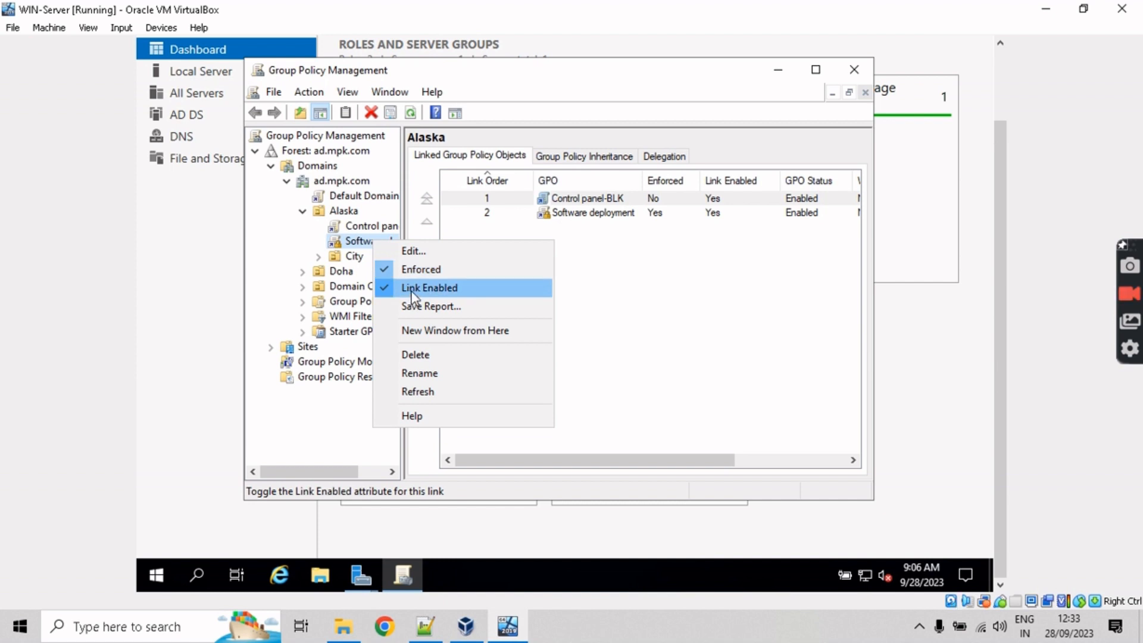
left_click(383, 268)
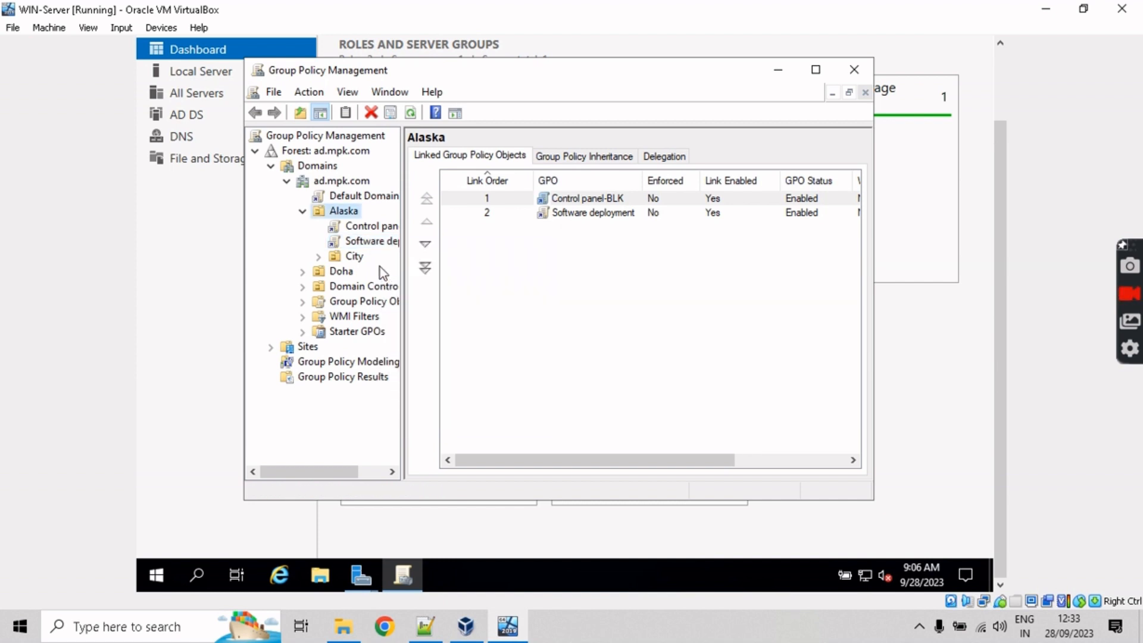
right_click(369, 240)
left_click(390, 253)
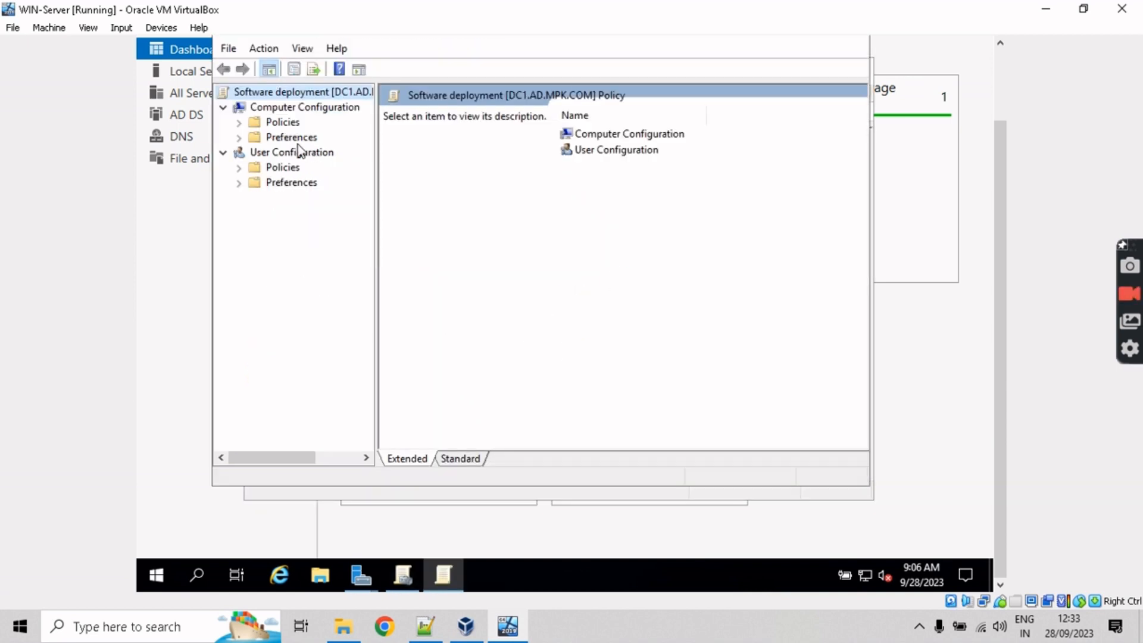
Step: Go to User Configuration > Policies > Software Settings > Software installation and cancel adding a new .msi package
left_click(242, 167)
left_click(255, 182)
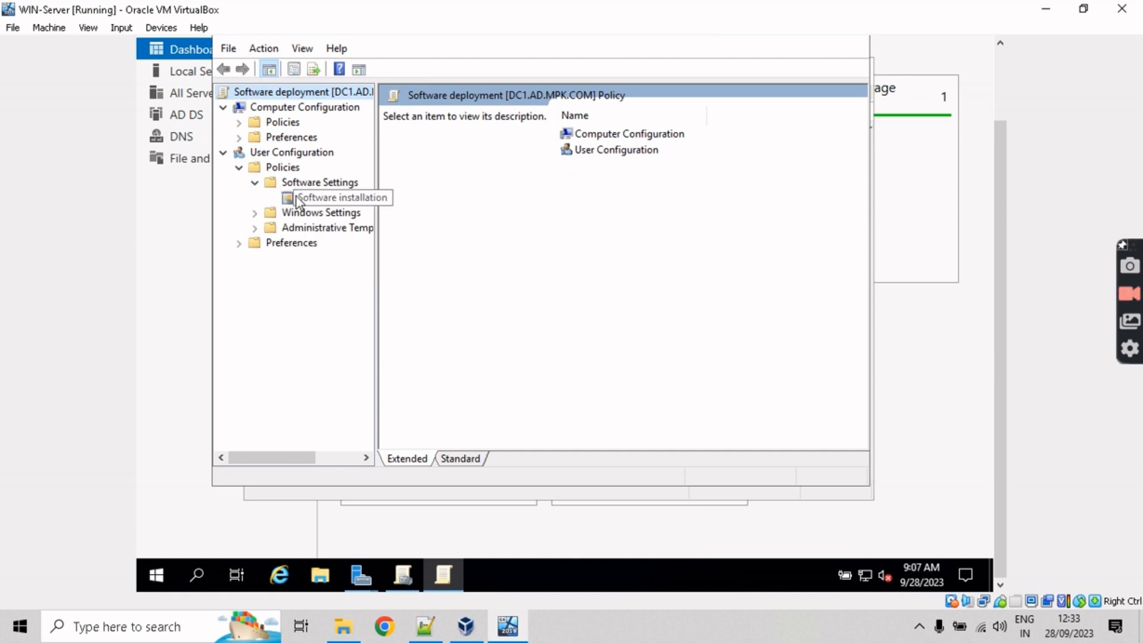
left_click(298, 199)
right_click(297, 199)
mouse_move(325, 209)
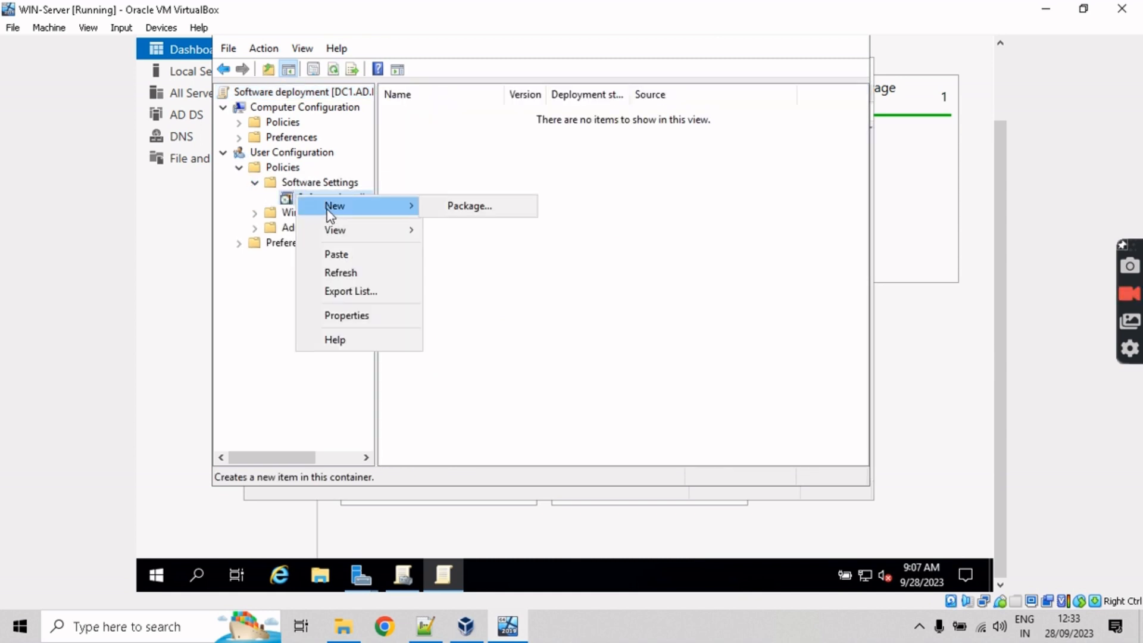
left_click(476, 206)
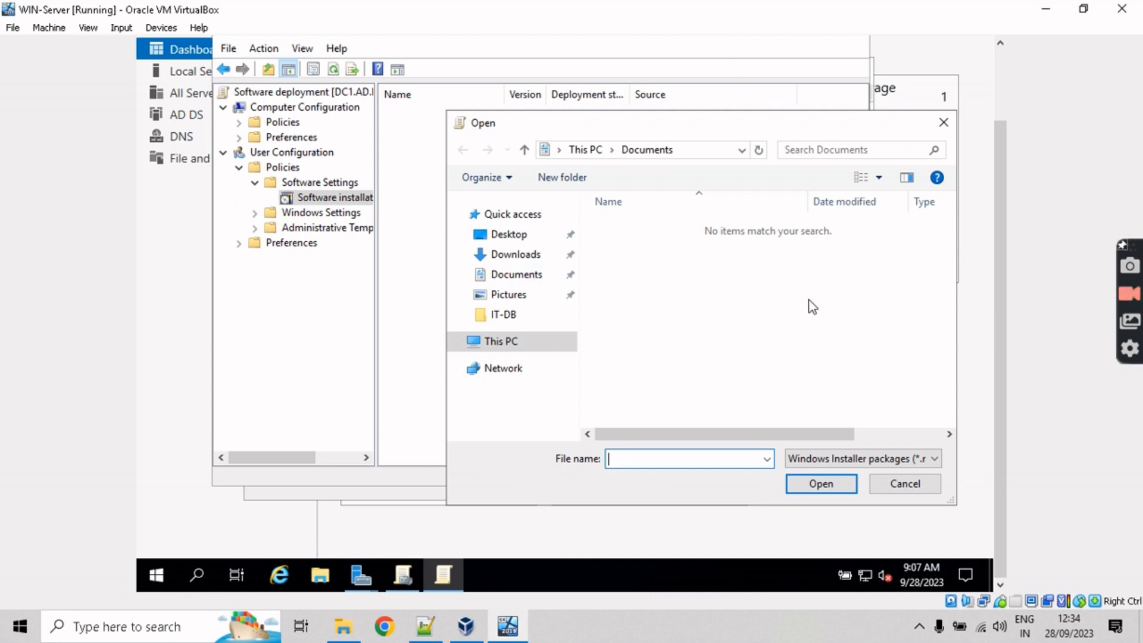
left_click(883, 462)
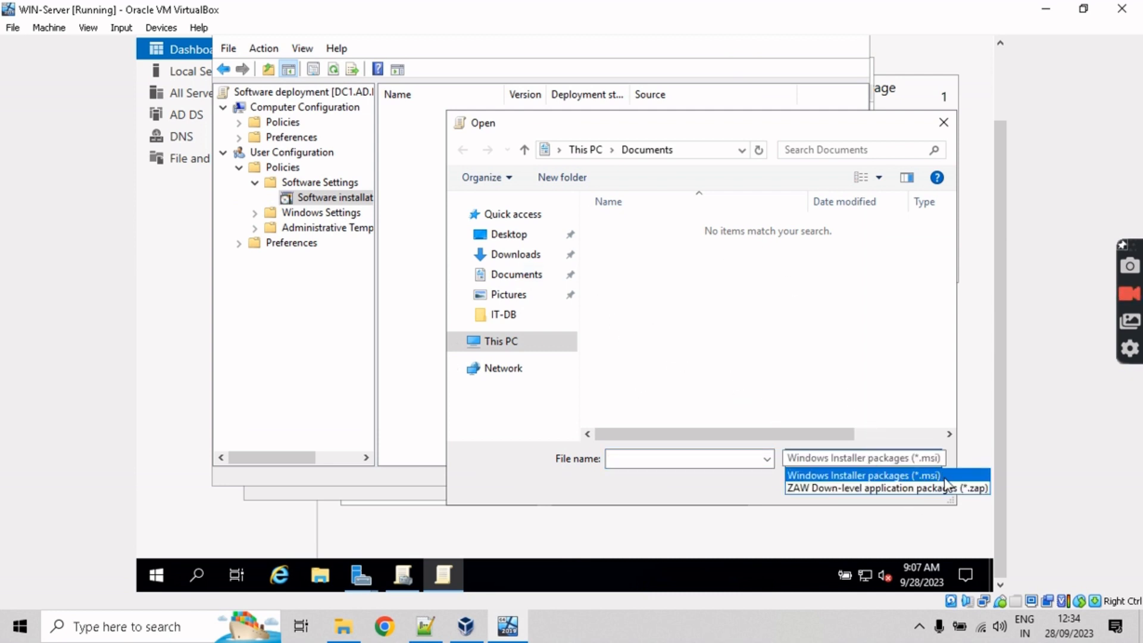
left_click(837, 363)
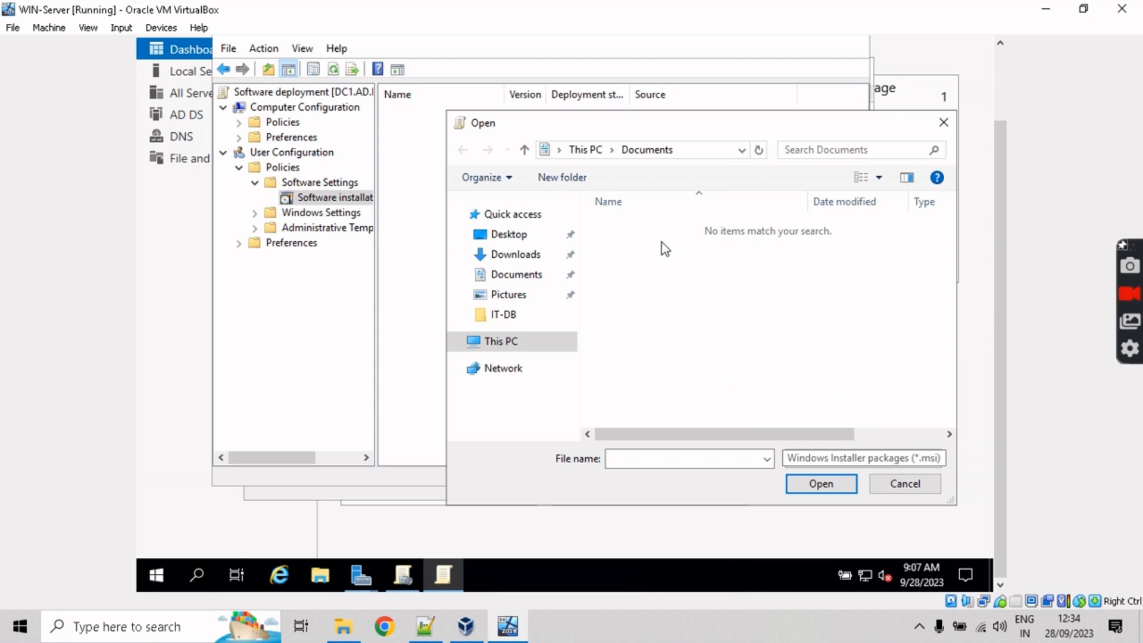
left_click(910, 489)
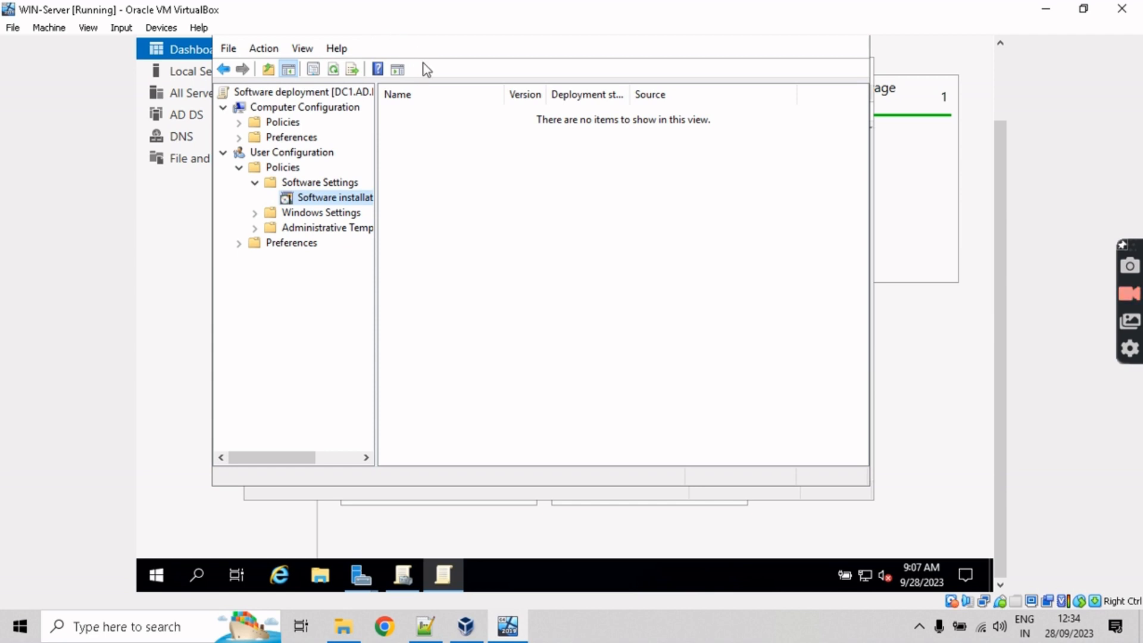
Step: Close the GPO editor and Group Policy Management, then bring back the installation progress window
left_click_drag(1002, 207, 923, 119)
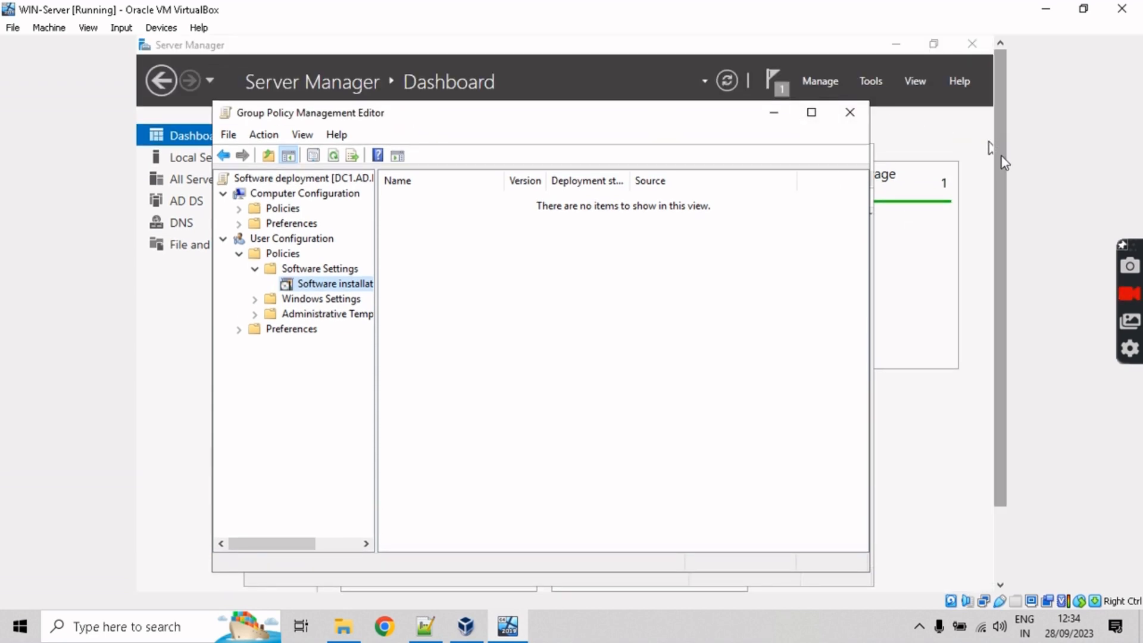
left_click(850, 112)
left_click(854, 155)
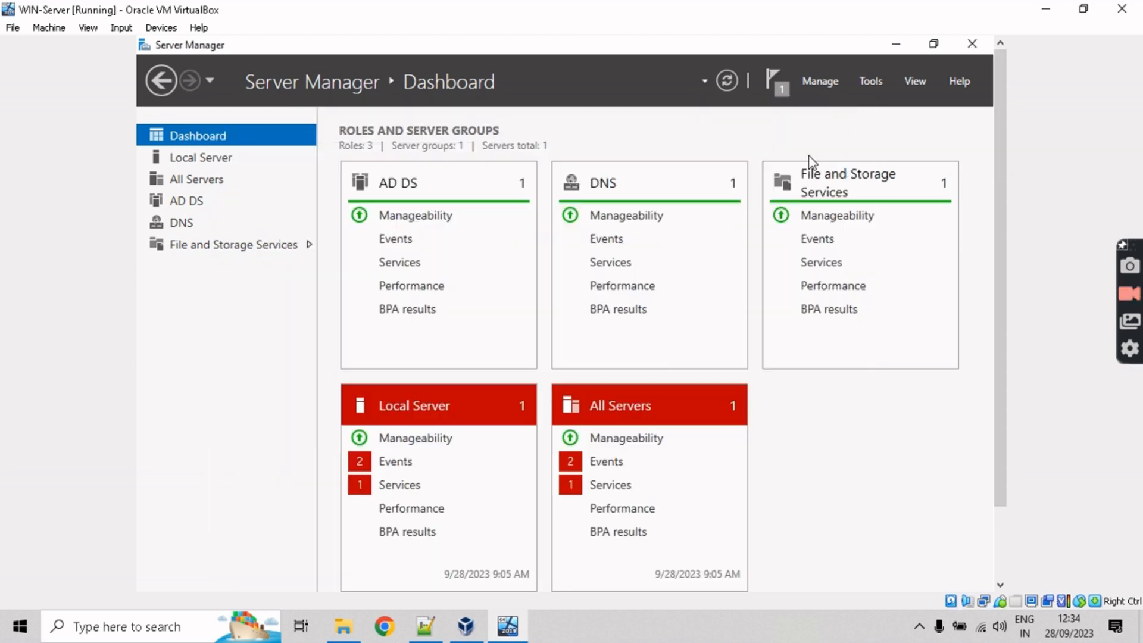
left_click(774, 85)
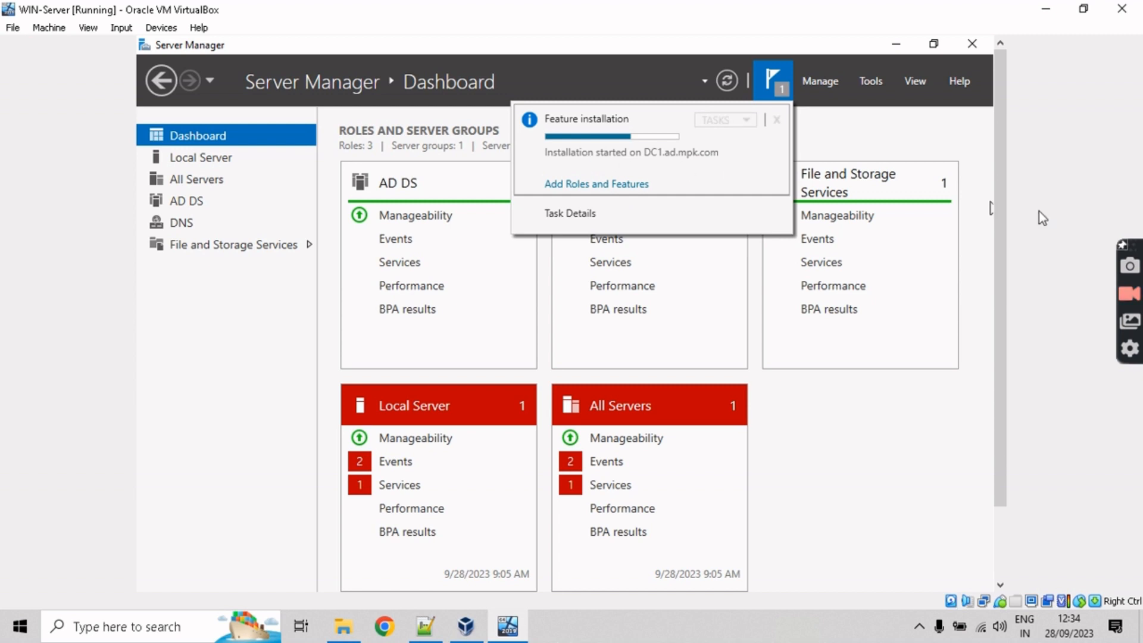
left_click_drag(1002, 225, 1003, 310)
left_click(834, 402)
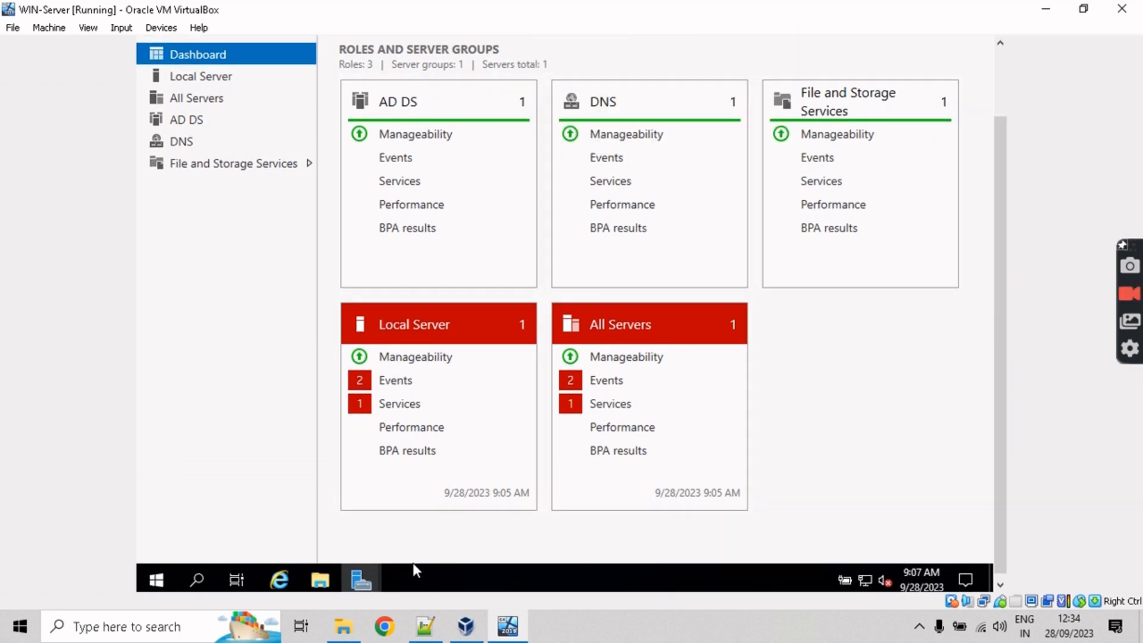
mouse_move(367, 577)
left_click(439, 508)
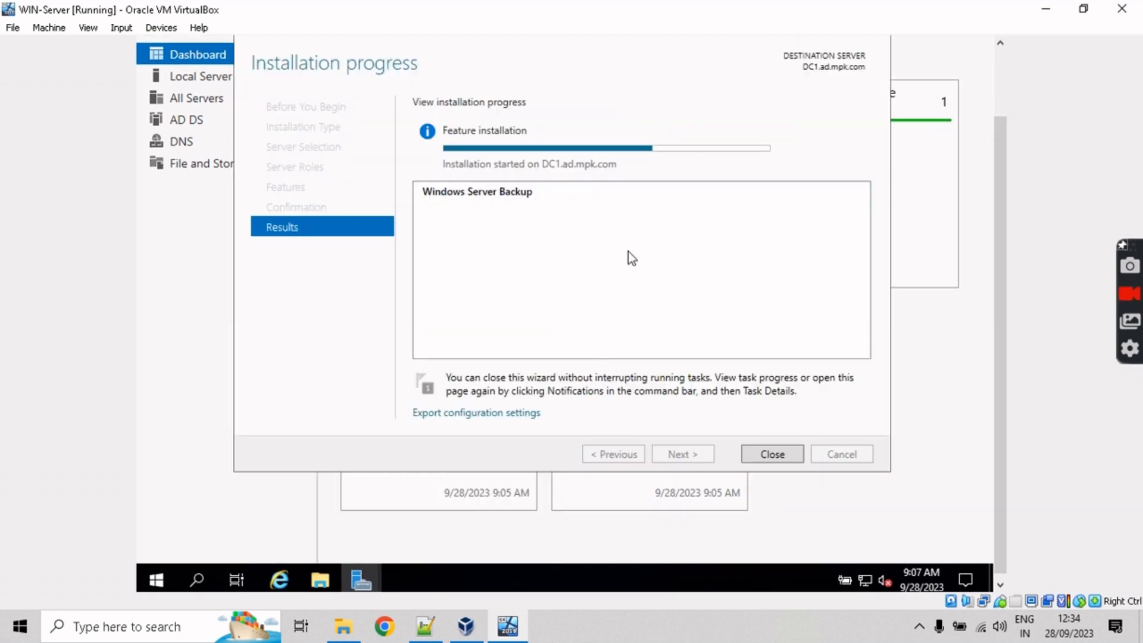
left_click_drag(998, 306, 995, 259)
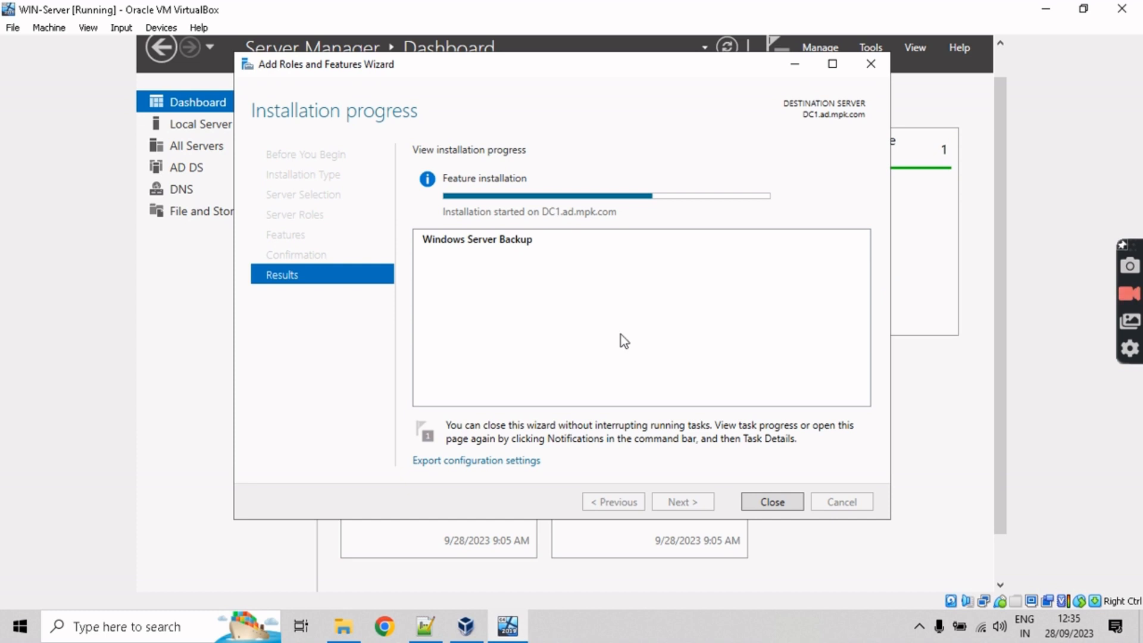
Step: Check the installation notifications, then minimize the wizard to reveal the Dashboard
left_click_drag(664, 74, 651, 120)
left_click(778, 50)
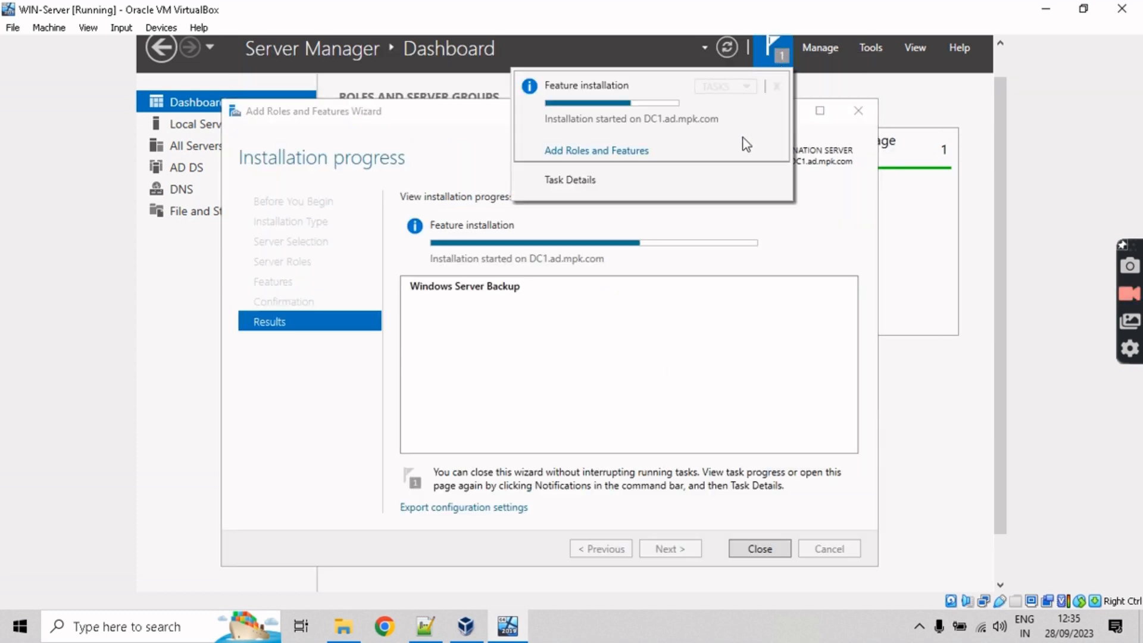
left_click(432, 124)
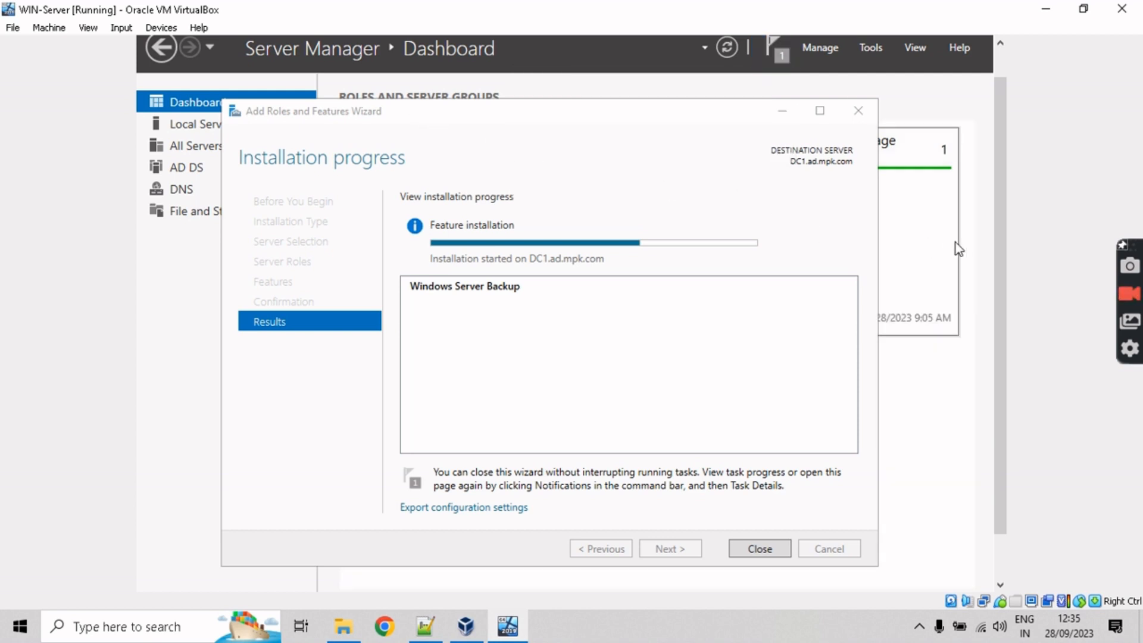
mouse_move(1000, 258)
left_mouse_down()
mouse_move(998, 306)
mouse_move(992, 277)
left_mouse_up()
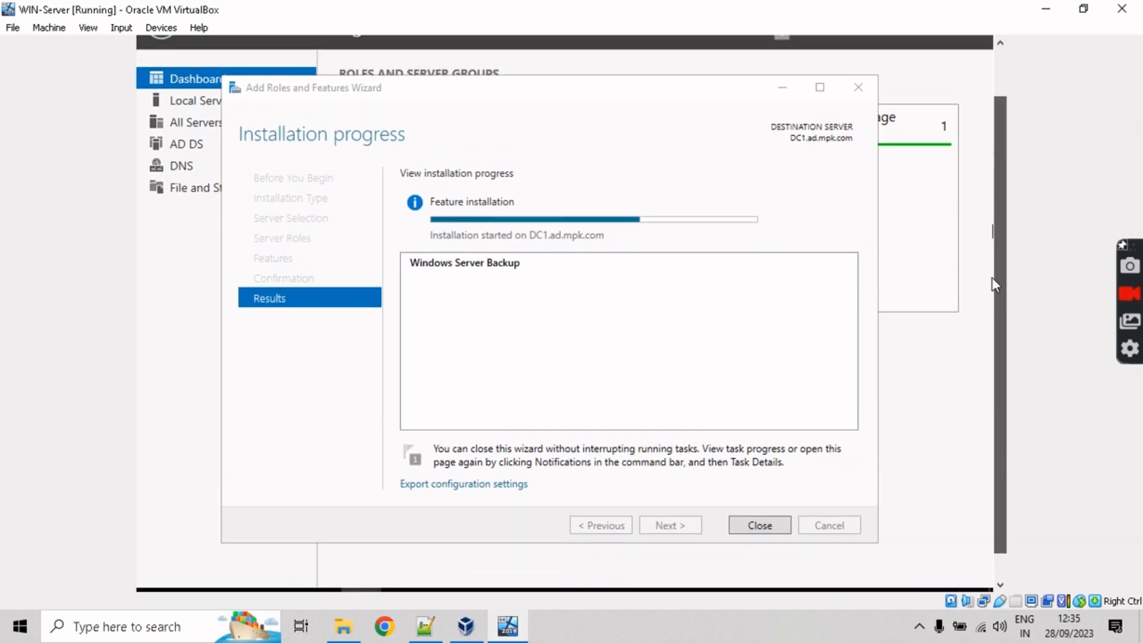
left_click(642, 225)
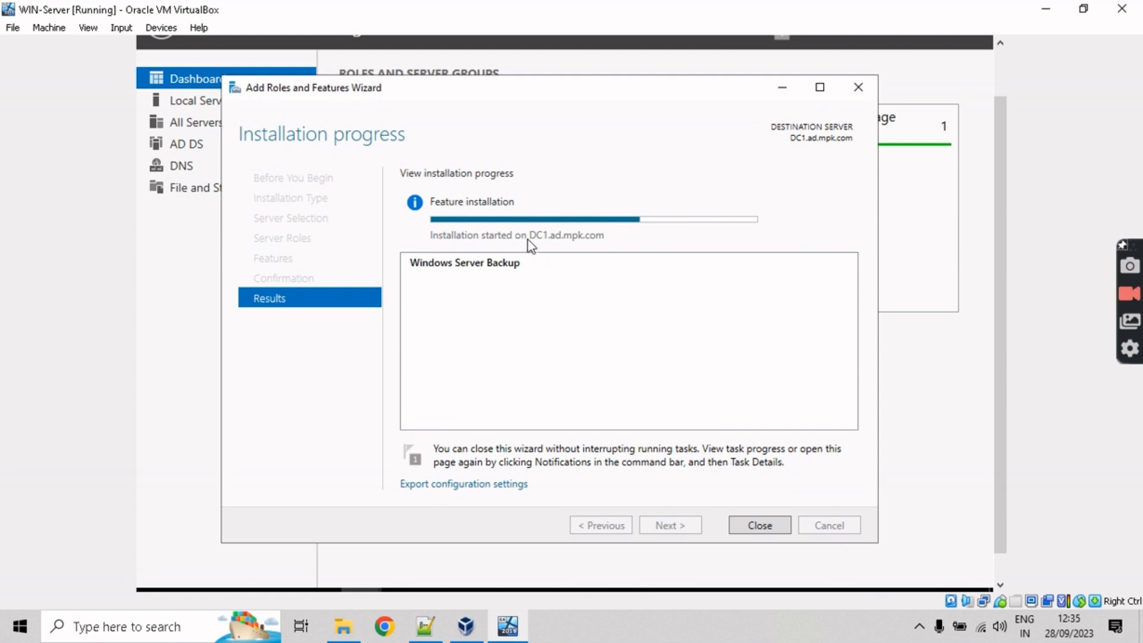
left_click(779, 94)
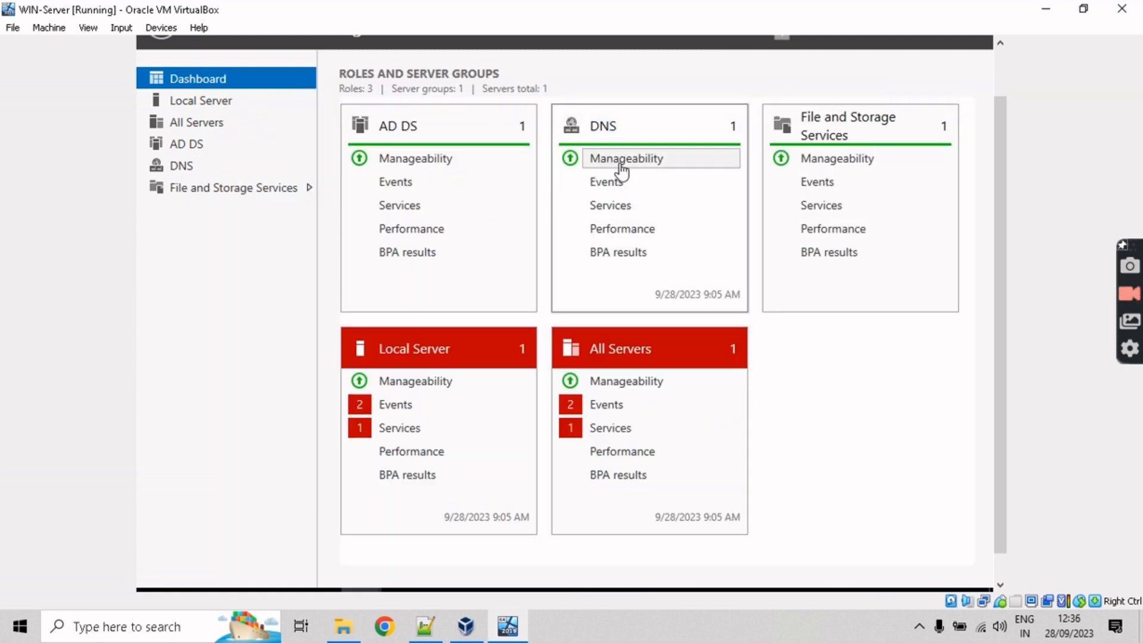
Step: Go from DNS manageability to the DNS role page and open DNS Manager for DC1
scroll(1004, 196, "up", 1)
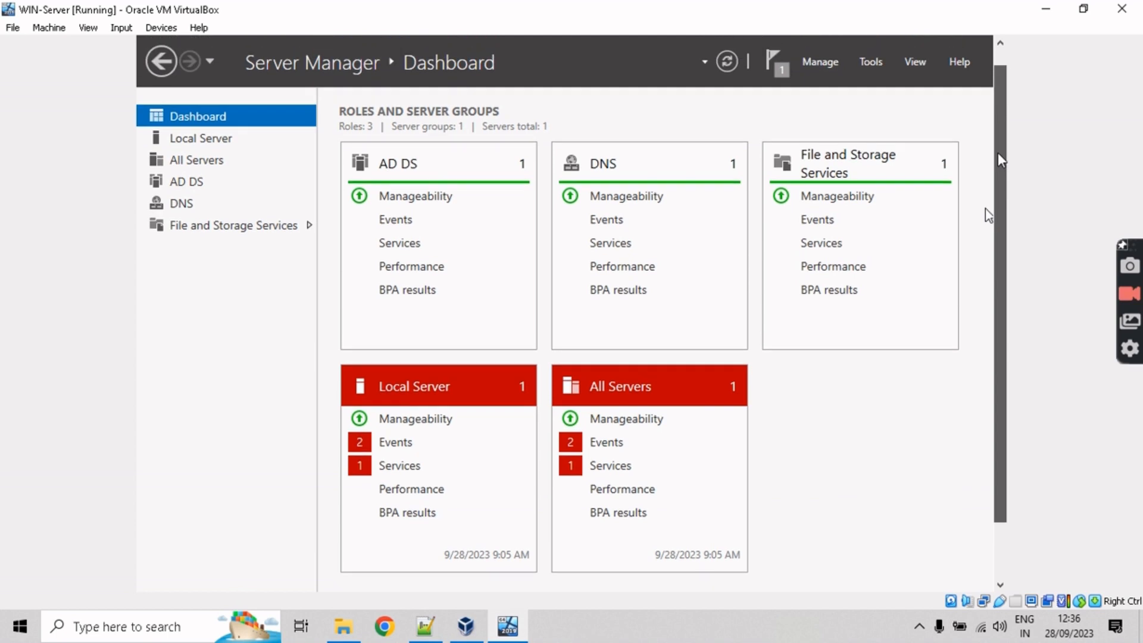
left_click(628, 200)
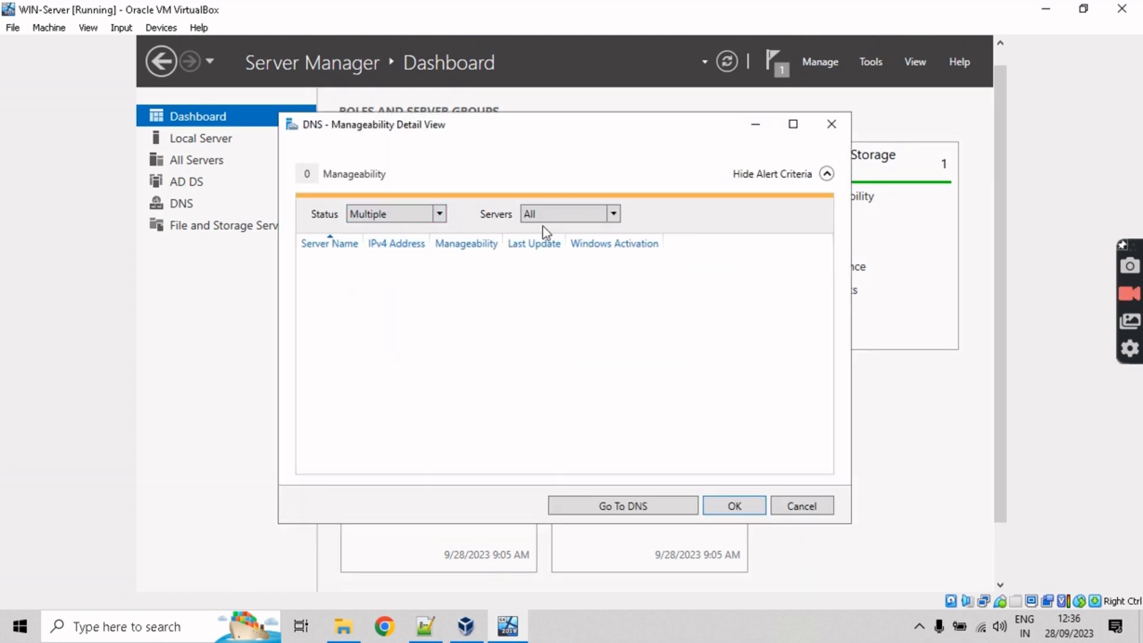
left_click(666, 511)
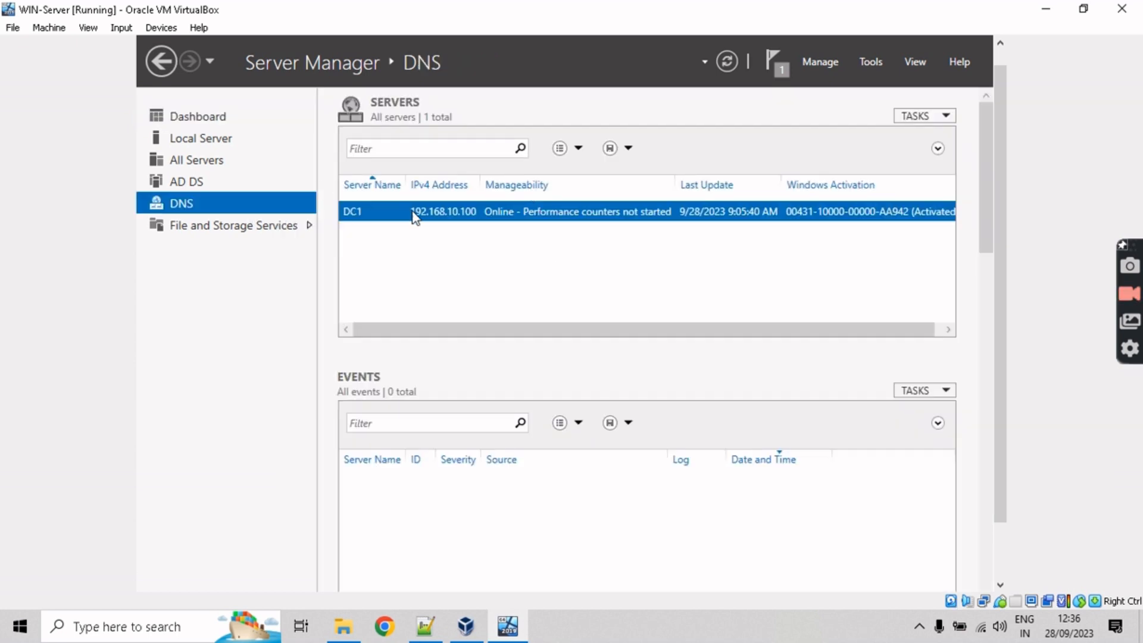
right_click(440, 206)
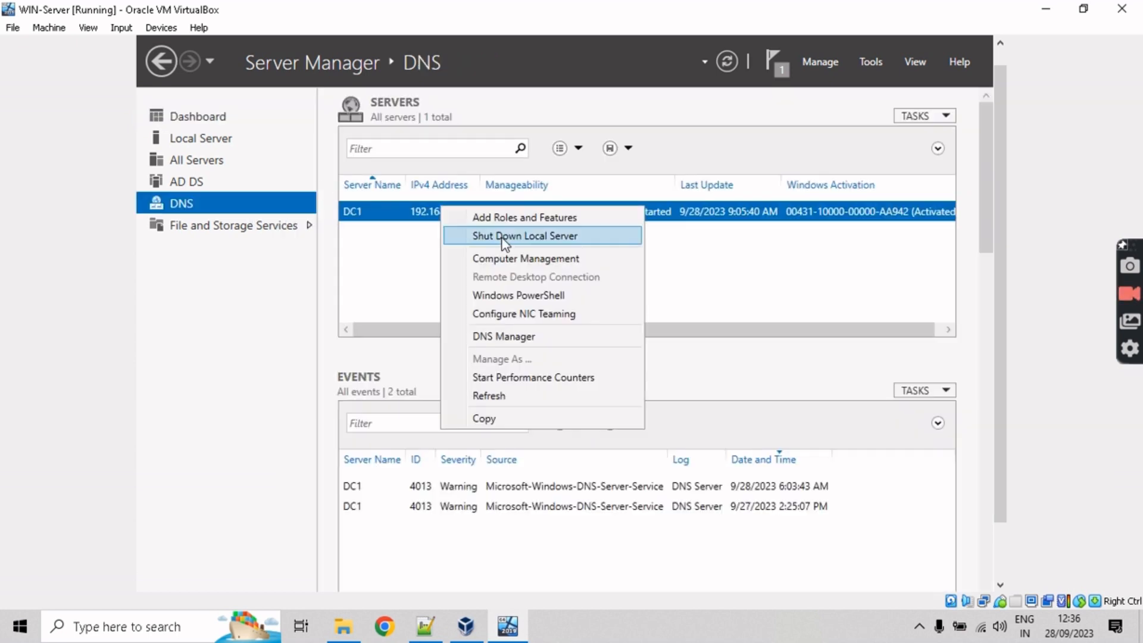
left_click(508, 341)
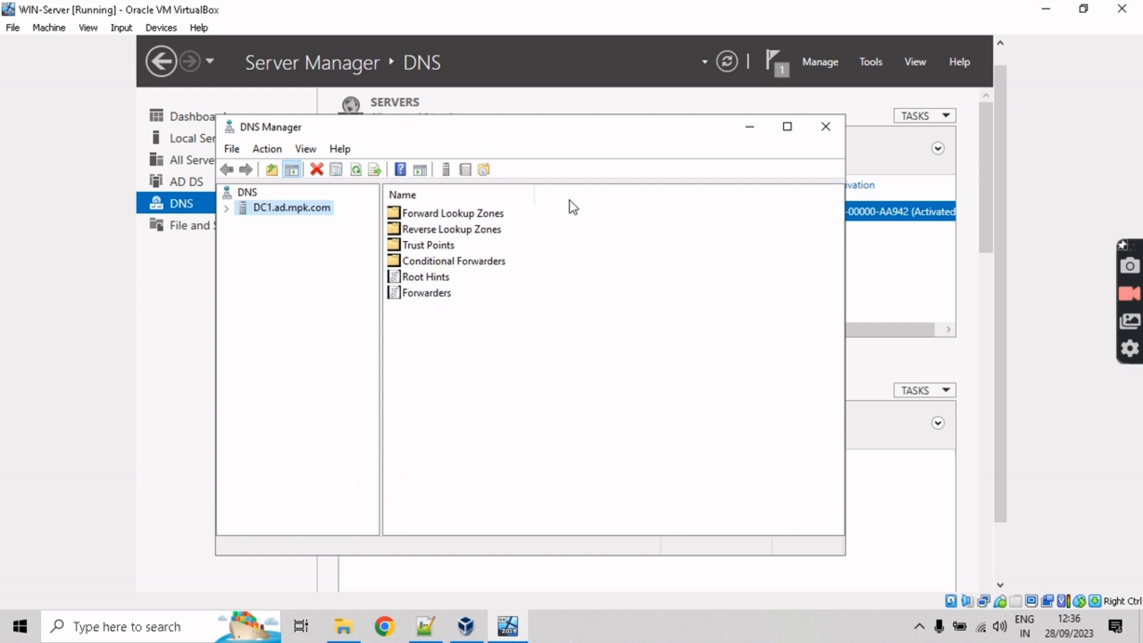
Step: Browse Forward Lookup Zones, Reverse Lookup Zones and Trust Points, close DNS Manager, and switch to AD DS
left_click(460, 215)
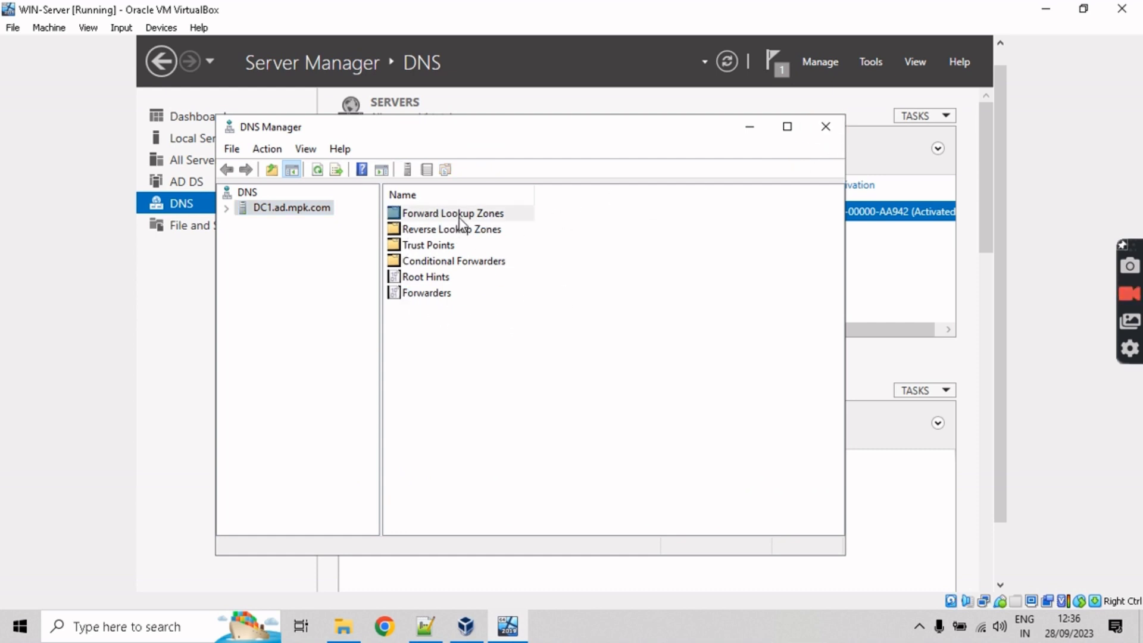
left_click(467, 233)
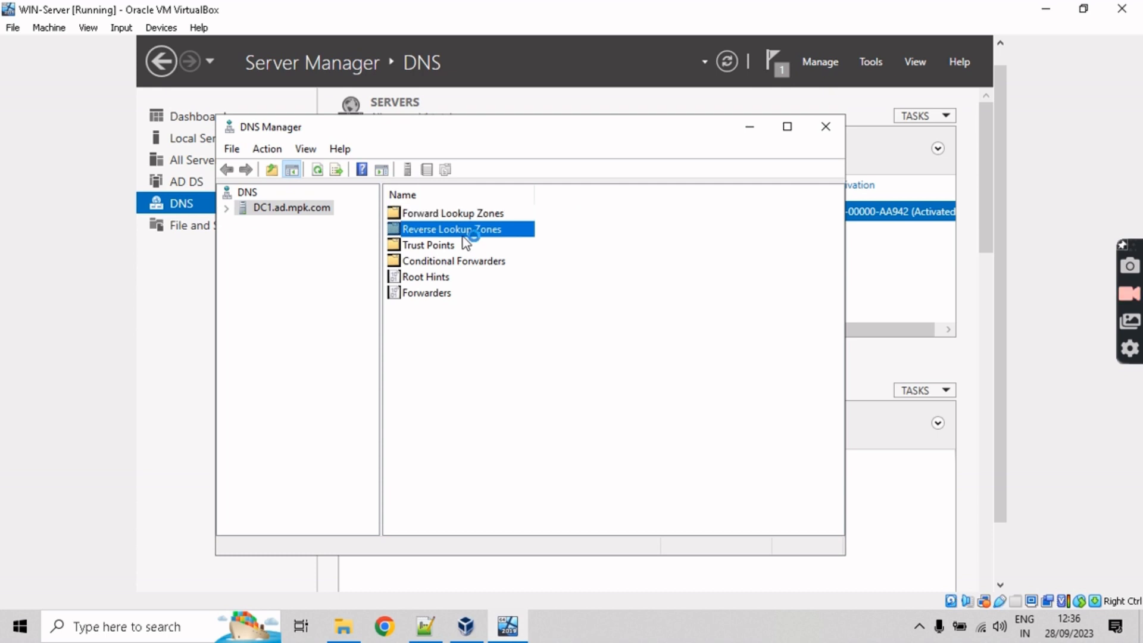
left_click(424, 245)
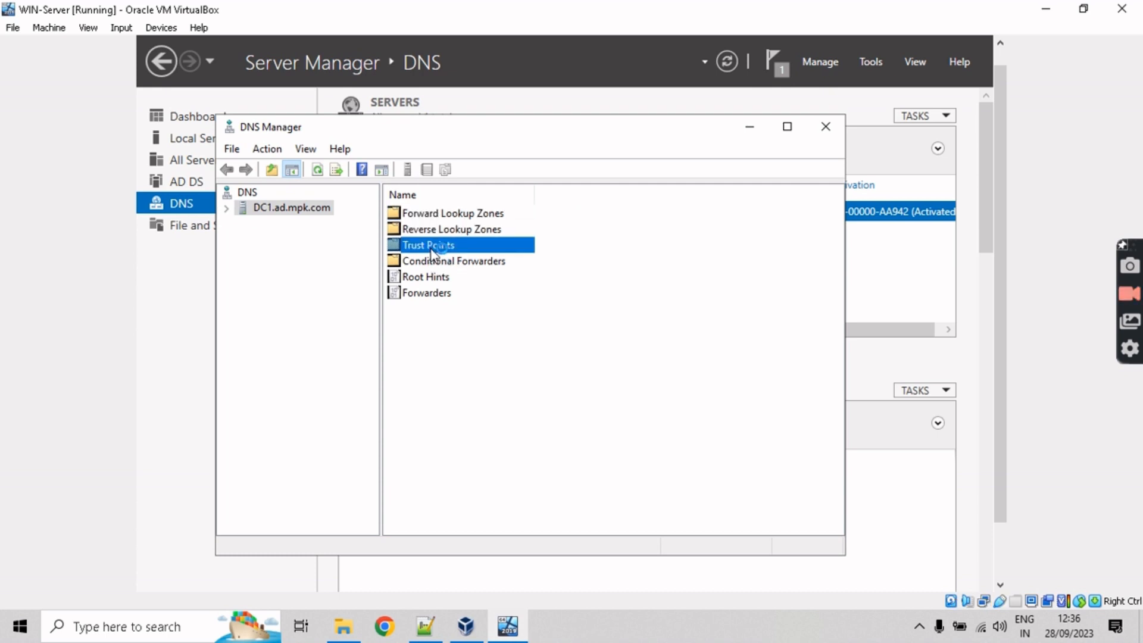
left_click(826, 126)
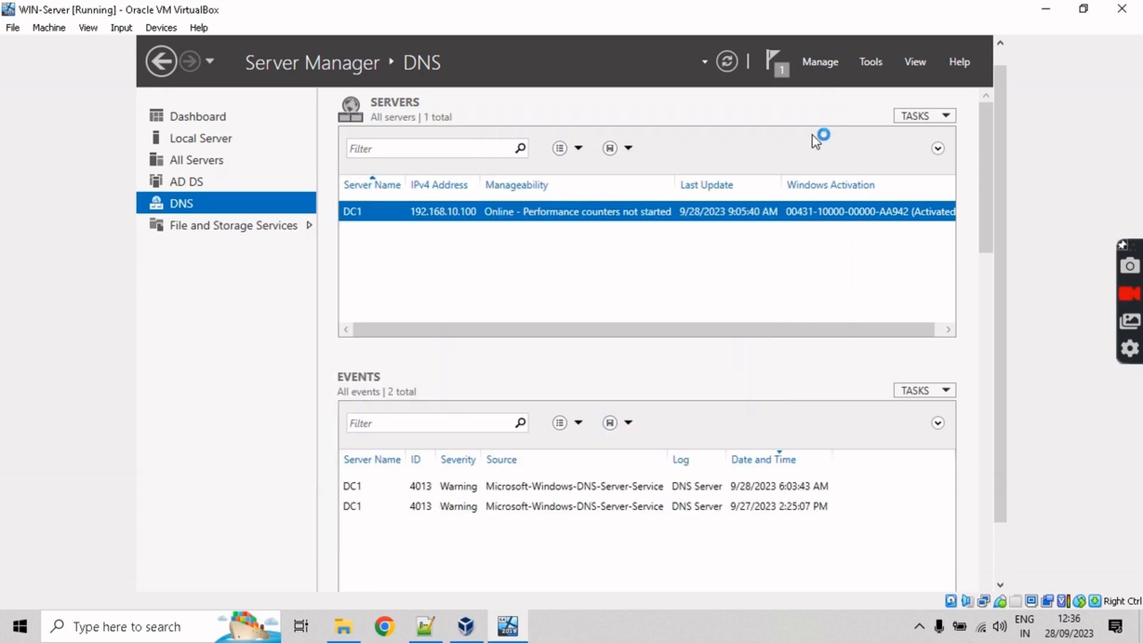
left_click(191, 186)
scroll(500, 250, "down", 2)
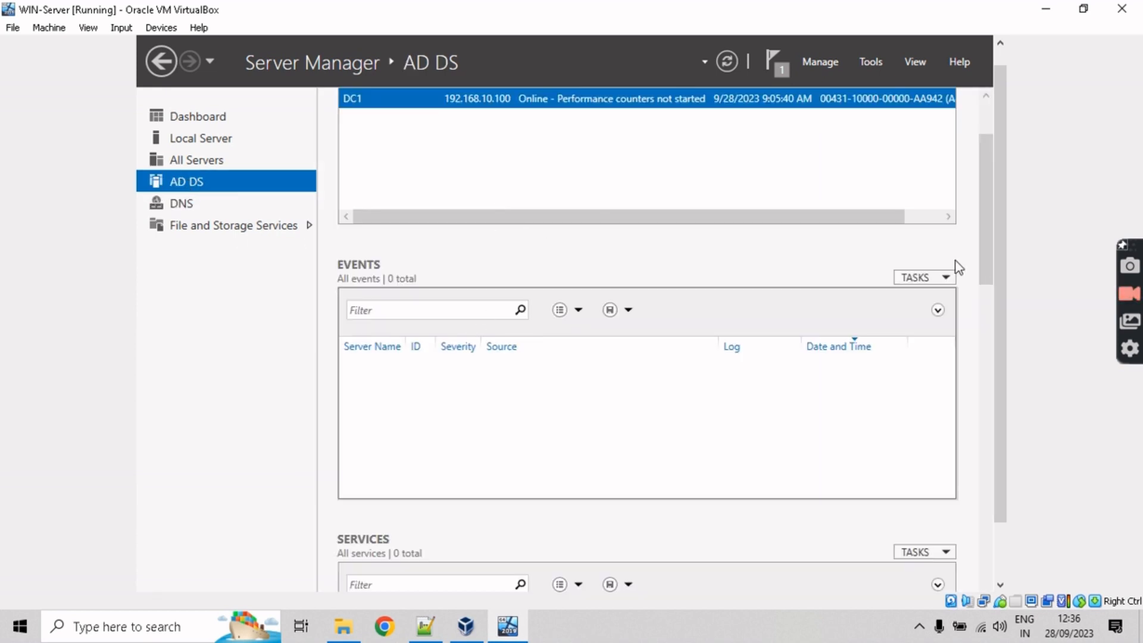
Step: Bring the Add Roles wizard back to confirm 'Installation succeeded' on DC1.ad.mpk.com
left_click_drag(1003, 278, 998, 262)
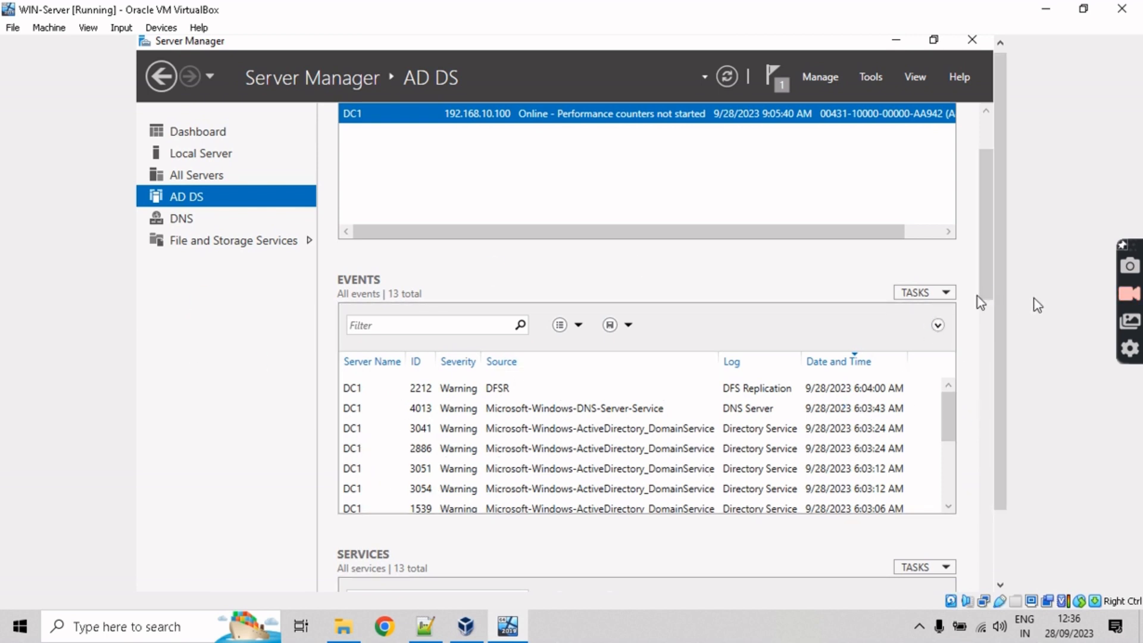
mouse_move(361, 581)
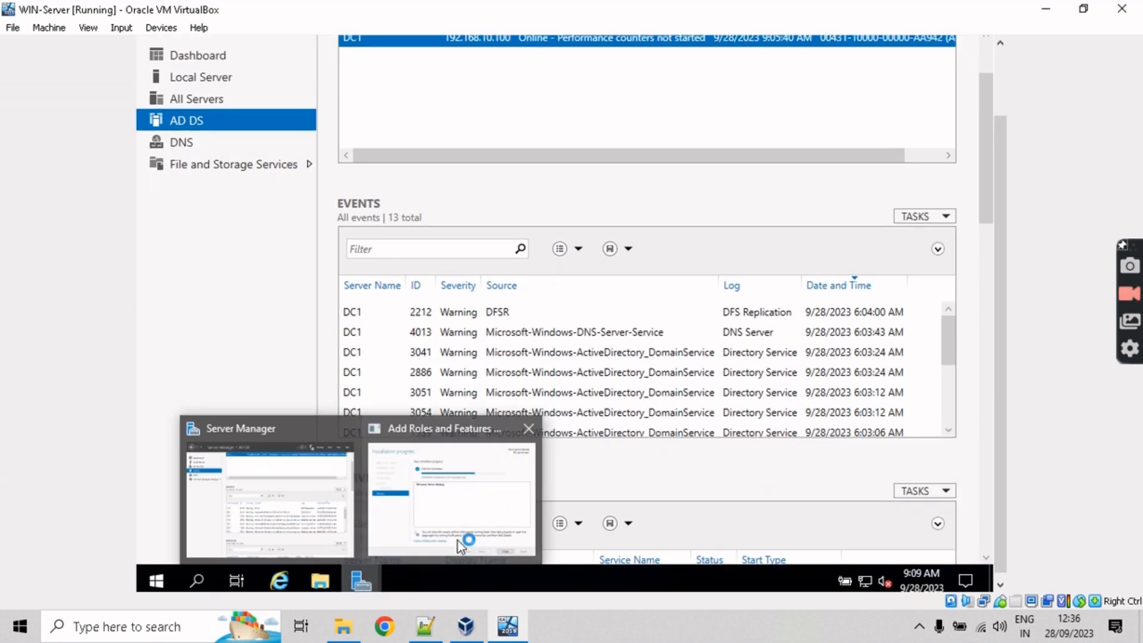
left_click(458, 541)
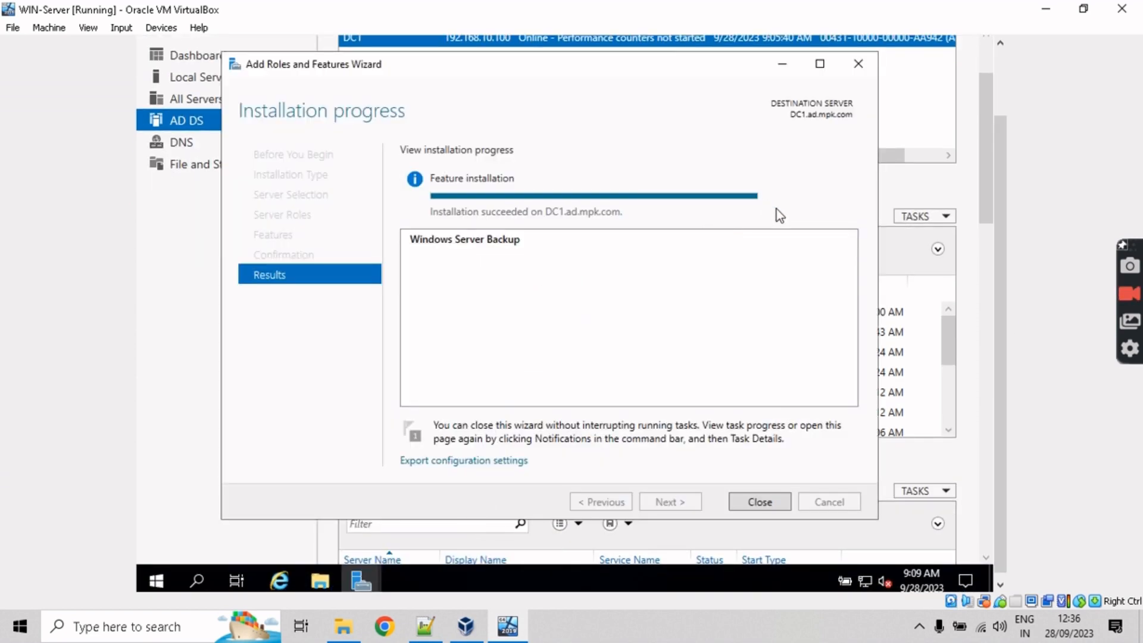
scroll(999, 306, "up", 1)
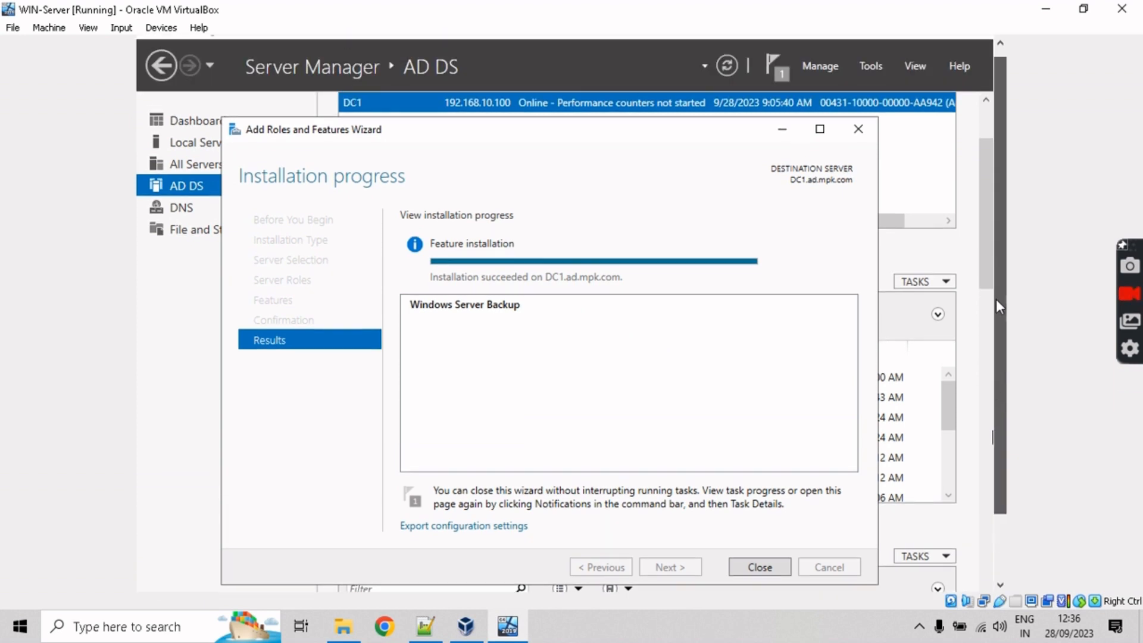
scroll(999, 306, "up", 1)
Step: Check that Windows Server Backup is listed in Server Manager's Tools menu, then close the menu
left_click(870, 76)
left_click(868, 82)
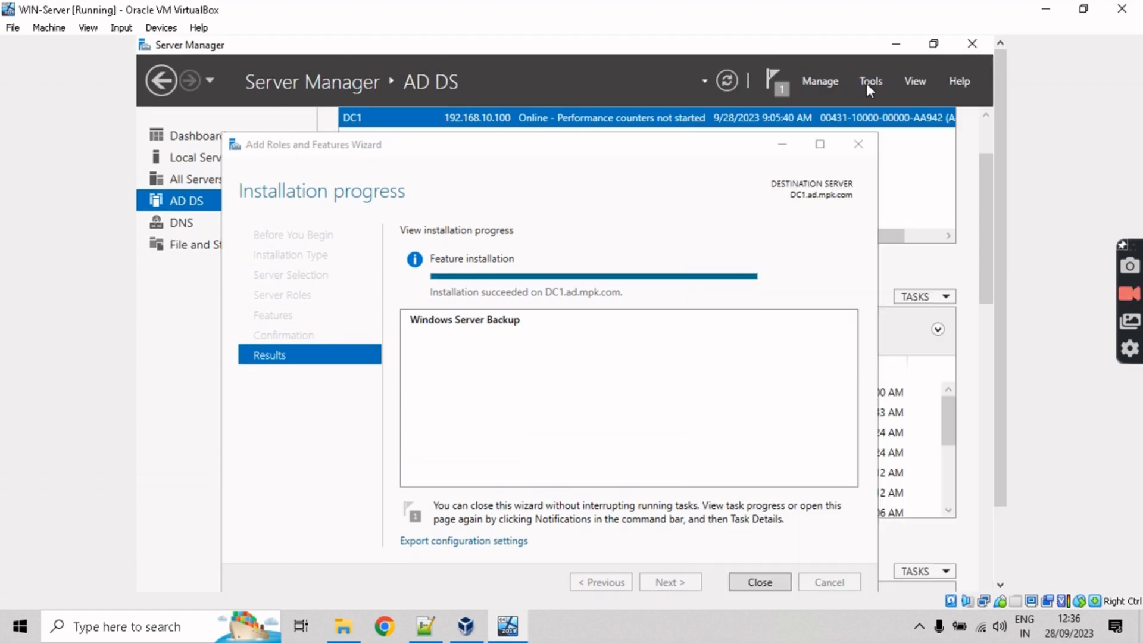
left_click(868, 82)
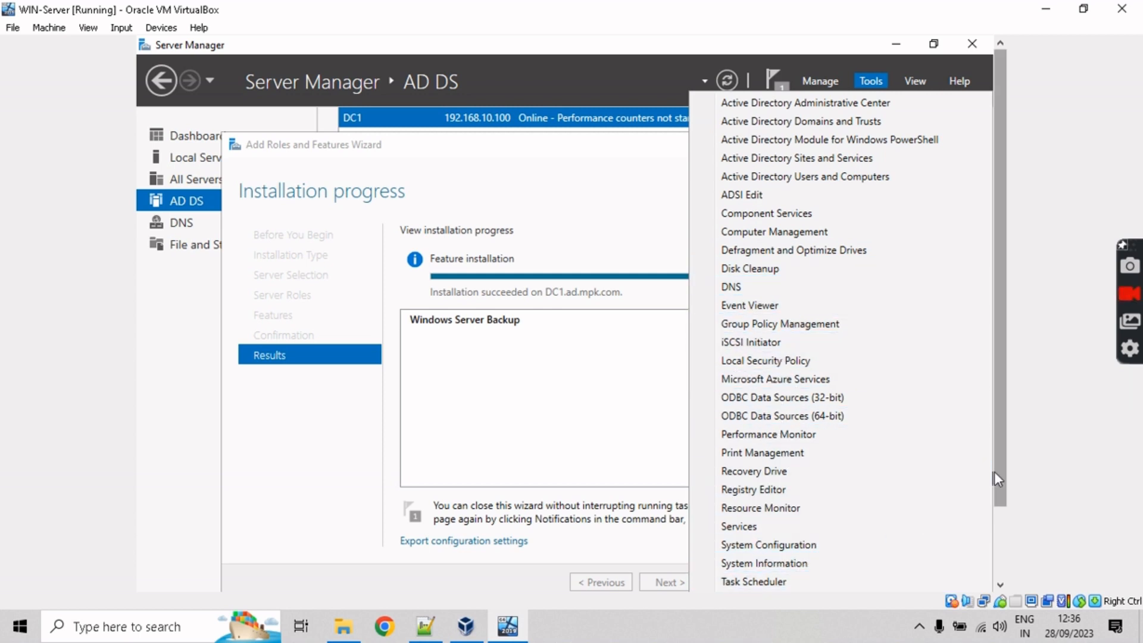
left_click_drag(994, 471, 994, 545)
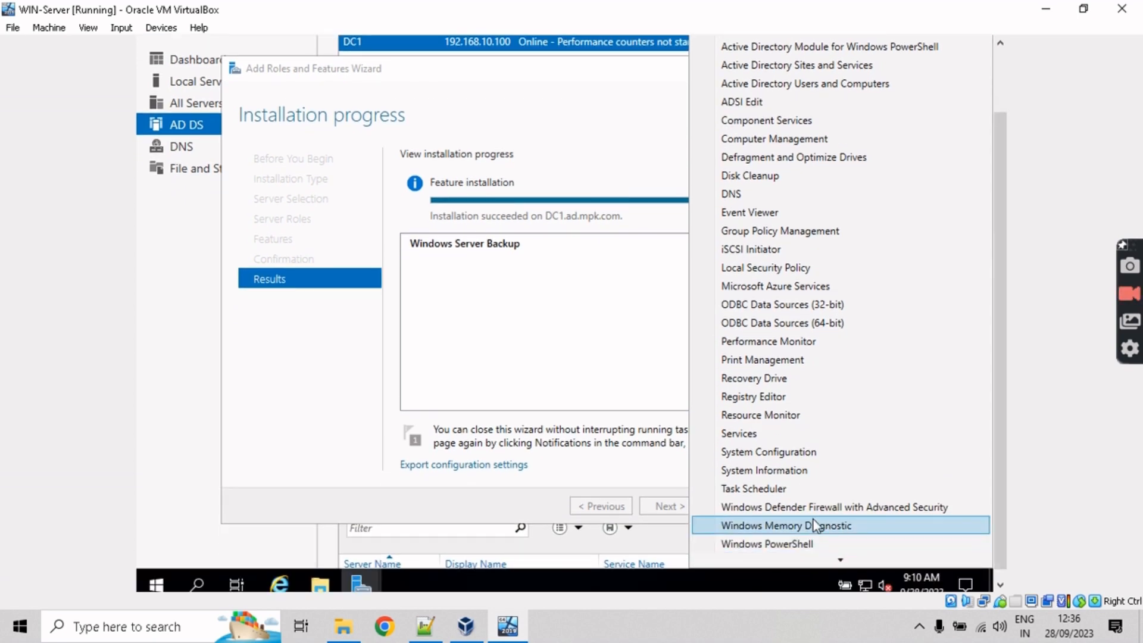
scroll(813, 491, "down", 1)
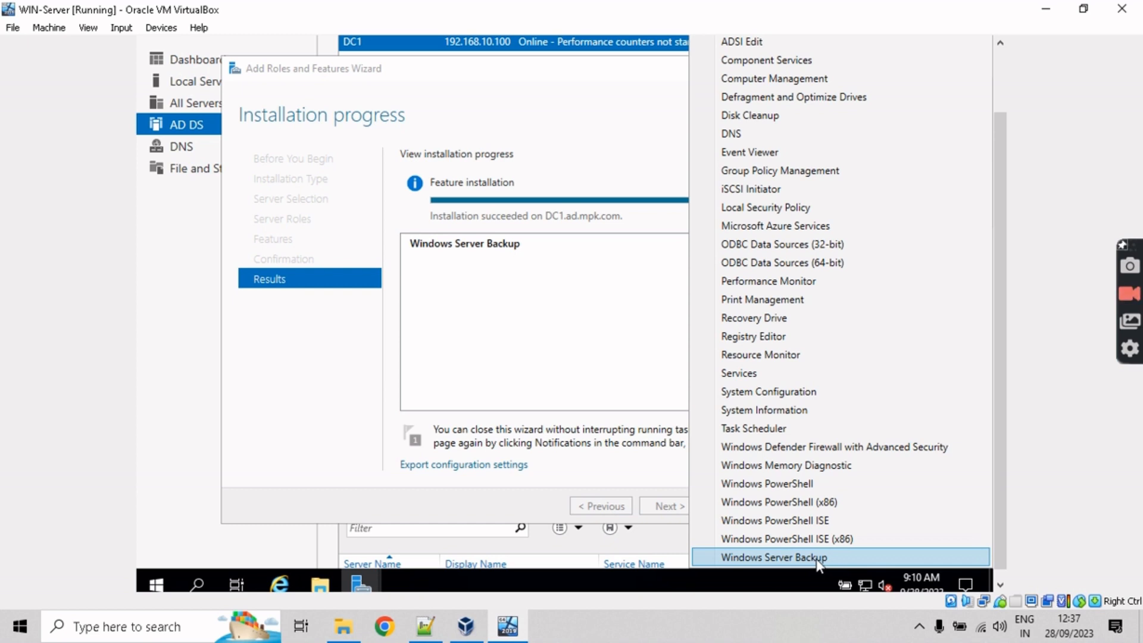
scroll(1005, 452, "up", 1)
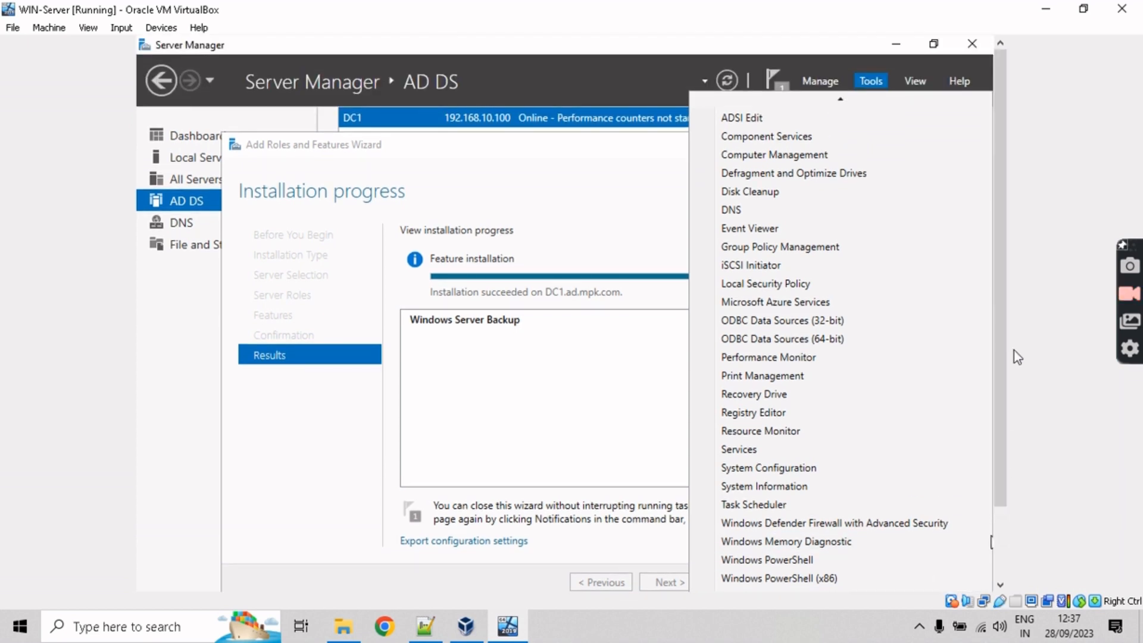
left_click(541, 180)
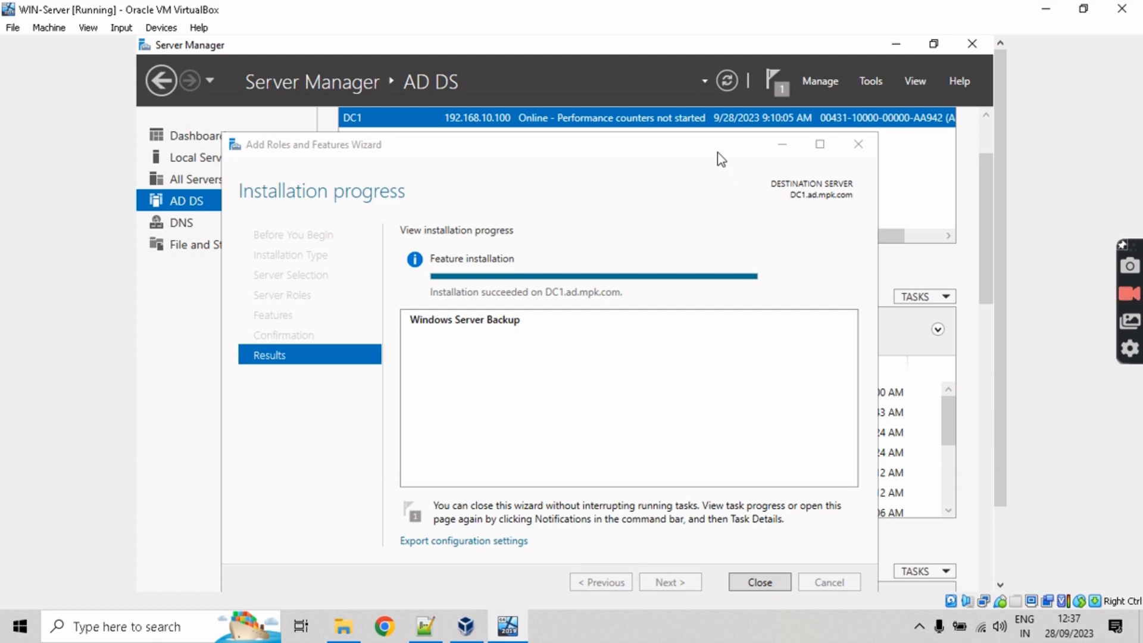
left_click_drag(719, 153, 725, 128)
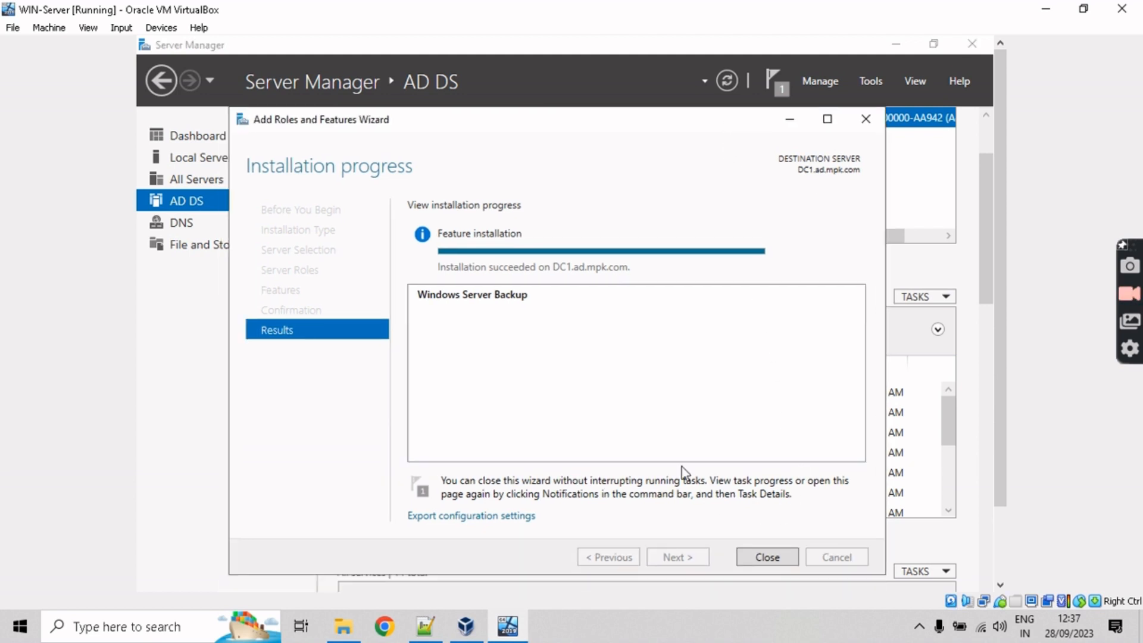